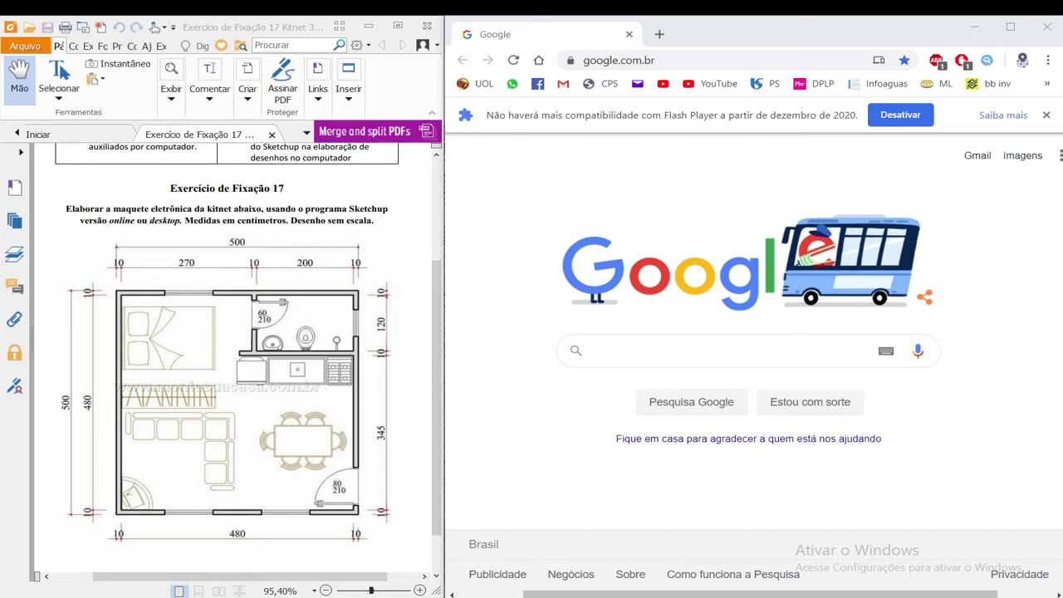
# Review the kitnet floor plan PDF, panning around the drawing.
pyautogui.click(625, 347)
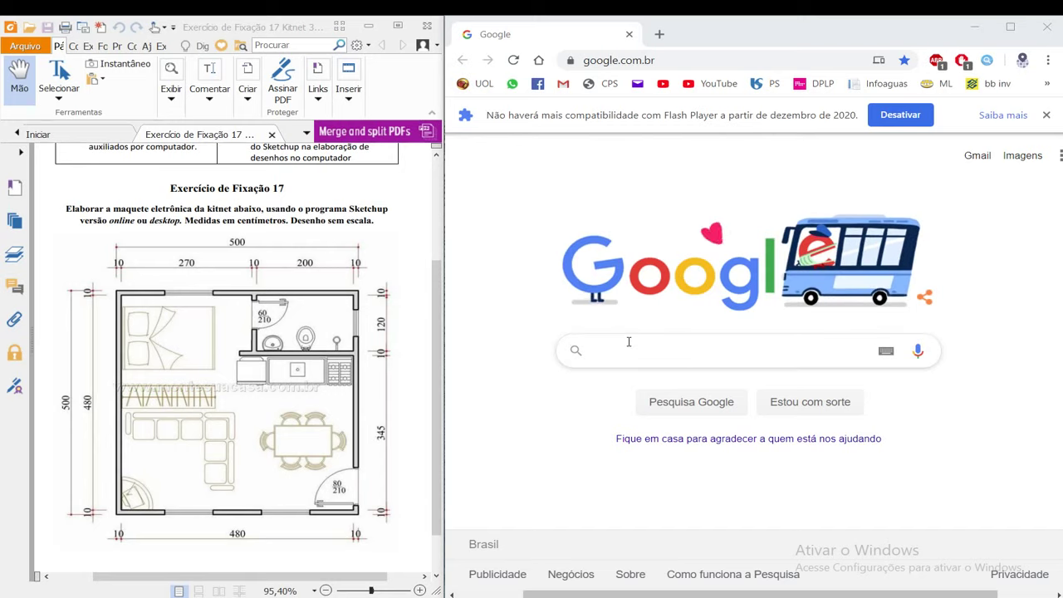
pyautogui.click(486, 340)
pyautogui.moveTo(258, 334); pyautogui.dragTo(255, 345)
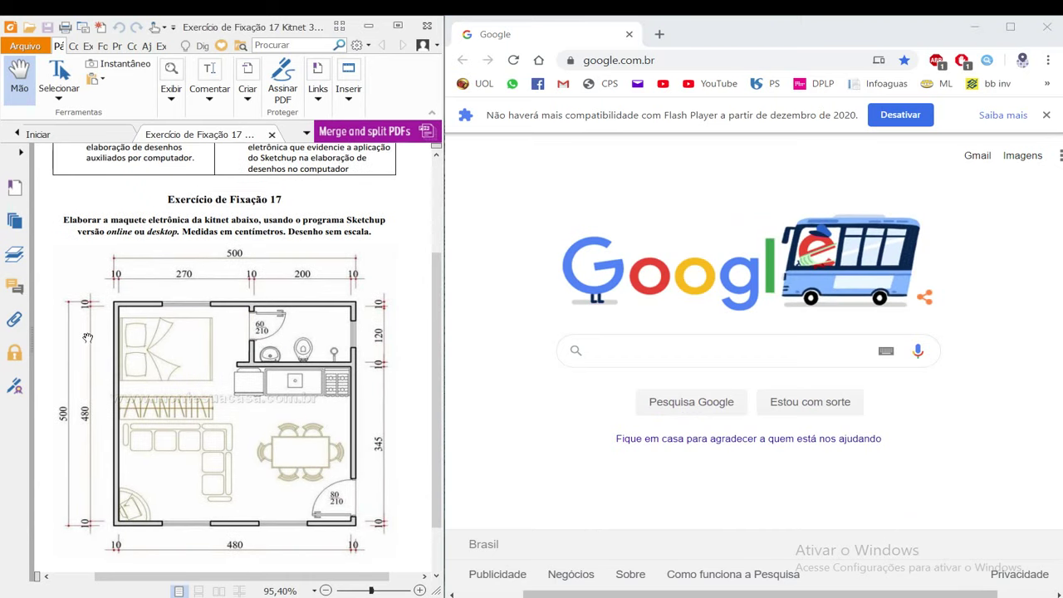
pyautogui.moveTo(285, 388); pyautogui.dragTo(293, 363)
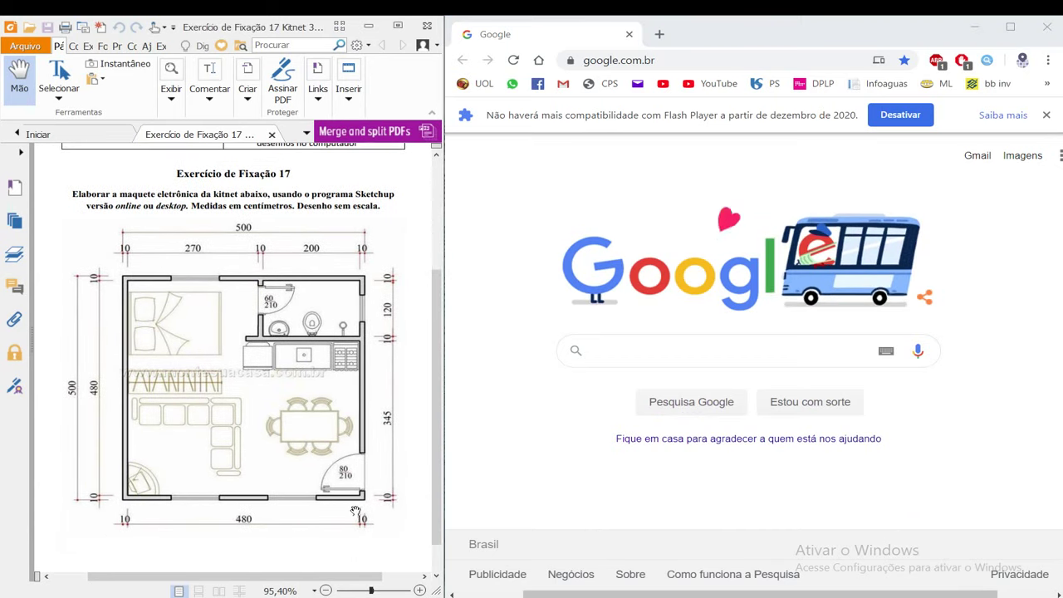
pyautogui.moveTo(318, 290); pyautogui.dragTo(279, 311)
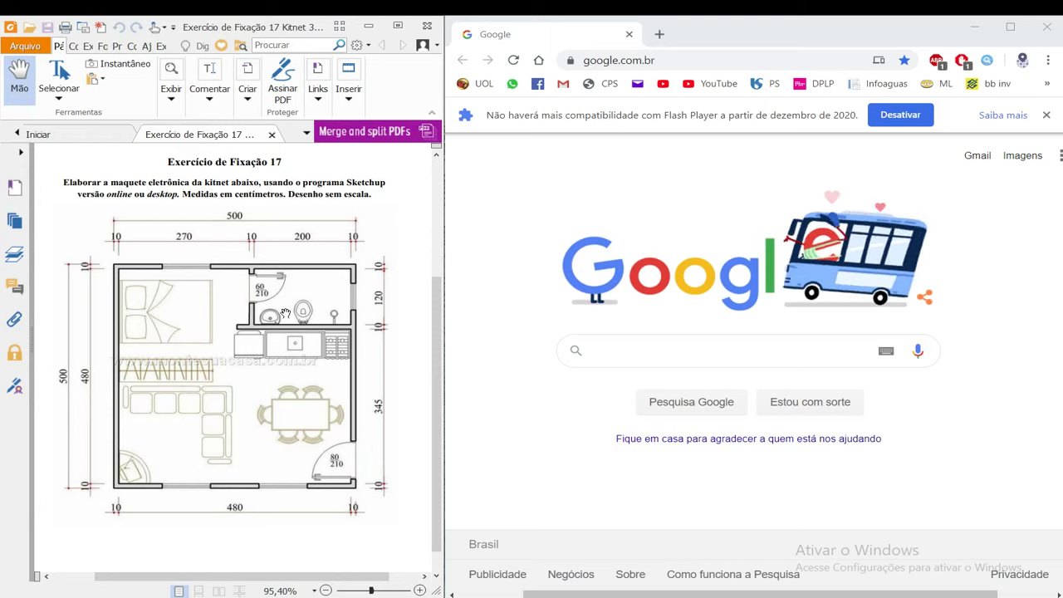
# Search Google for 'sketchup online'.
pyautogui.click(661, 351)
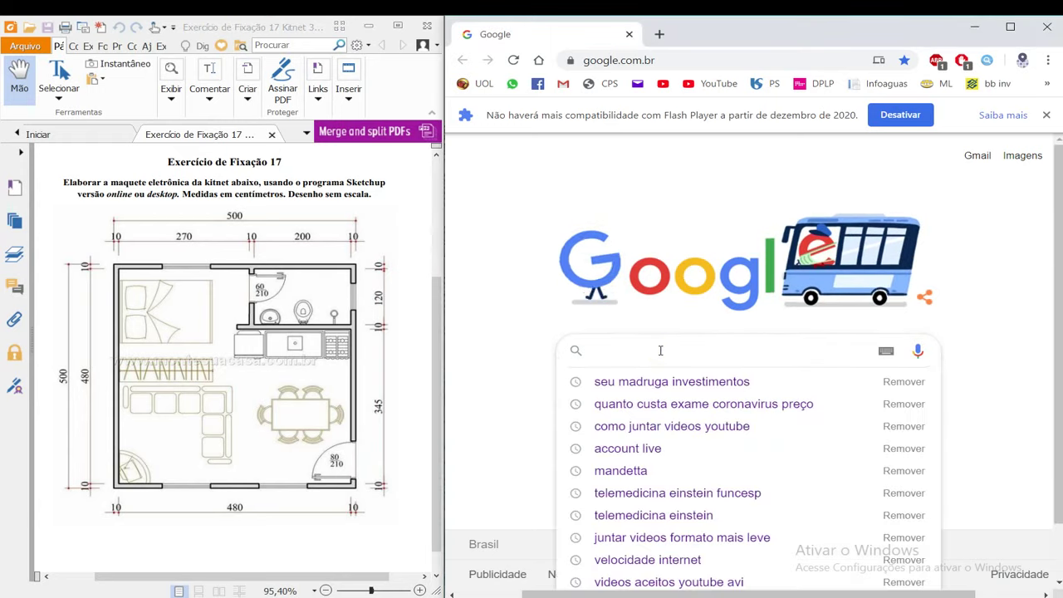
pyautogui.write('sketchup o')
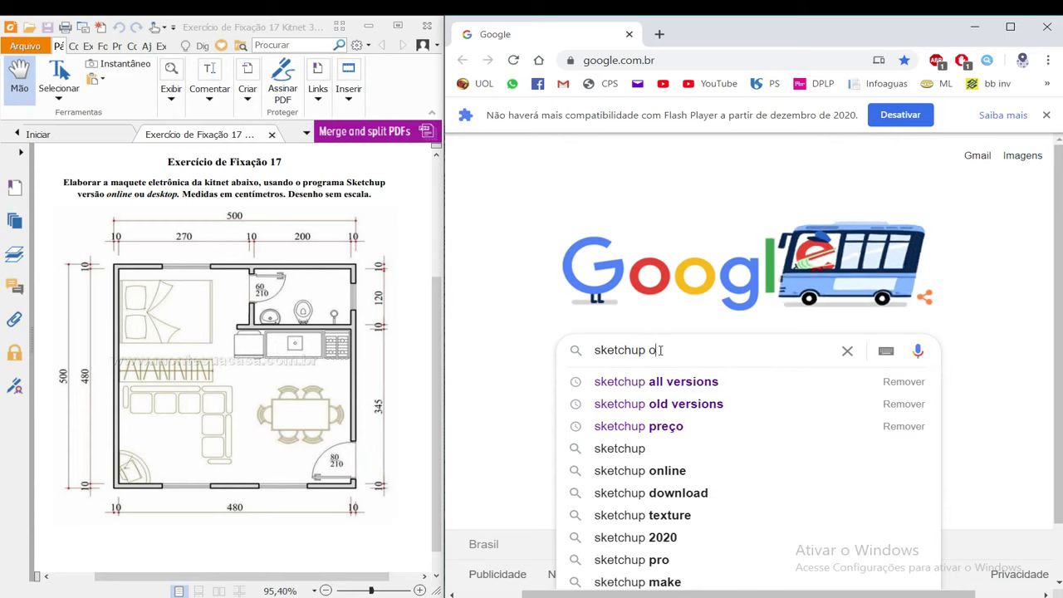
pyautogui.write('nline')
pyautogui.press('Return')
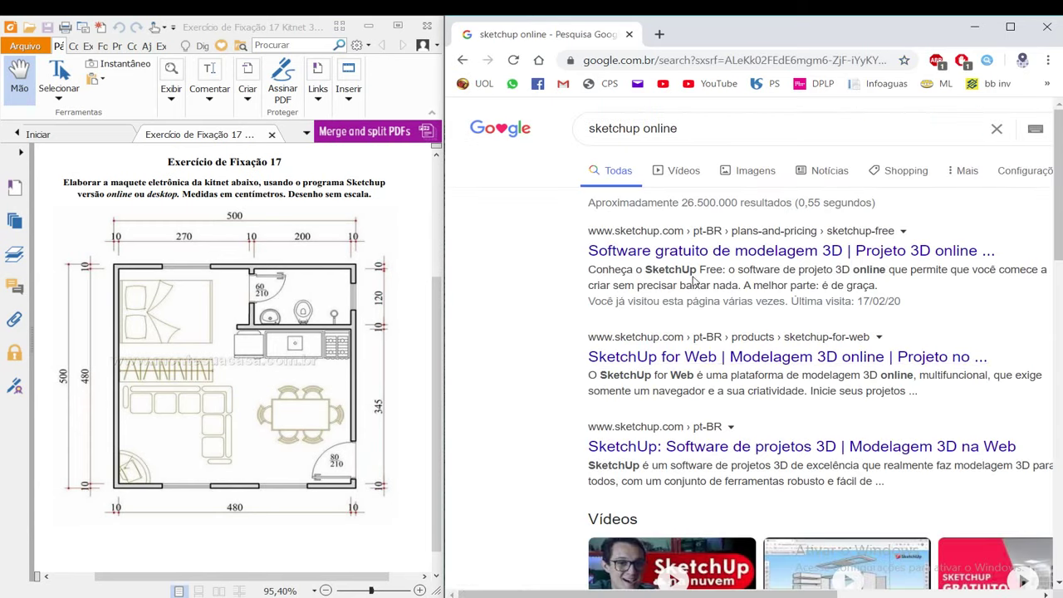
# Open SketchUp for Web, start modelling and sign in with the Google account.
pyautogui.click(660, 358)
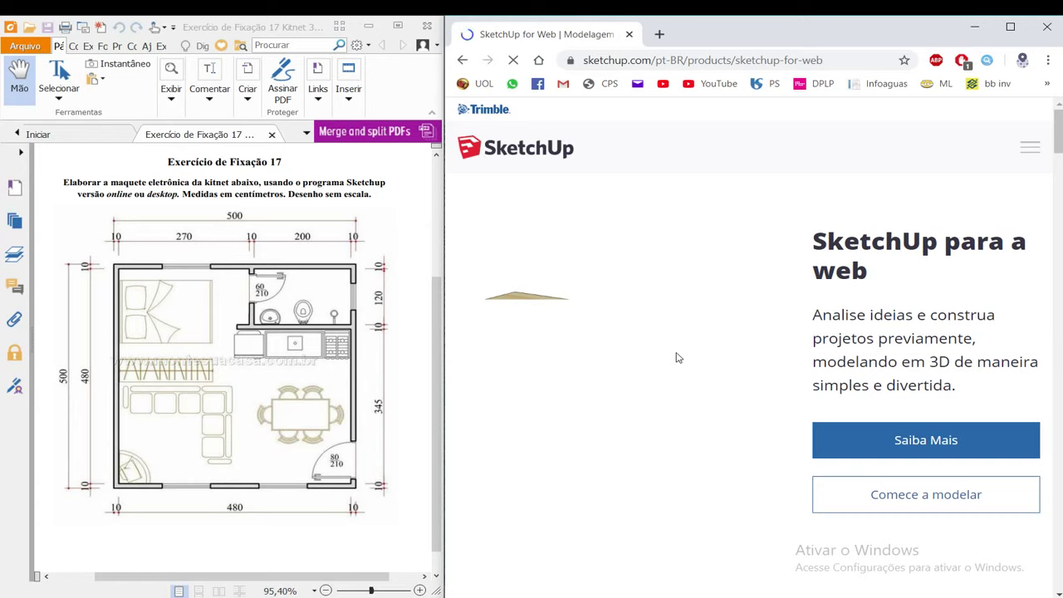
pyautogui.click(925, 499)
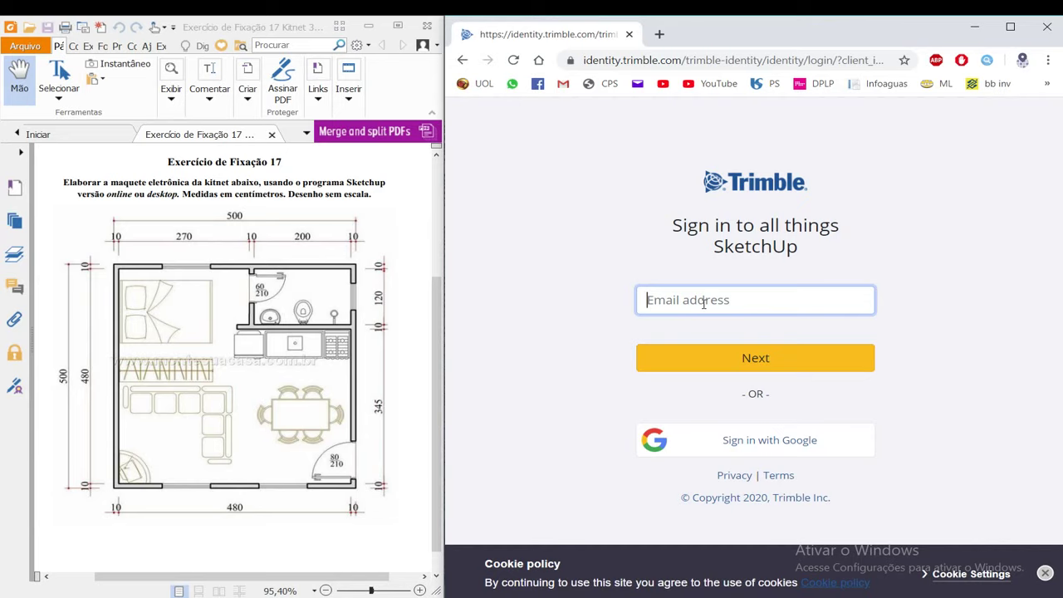
pyautogui.click(742, 446)
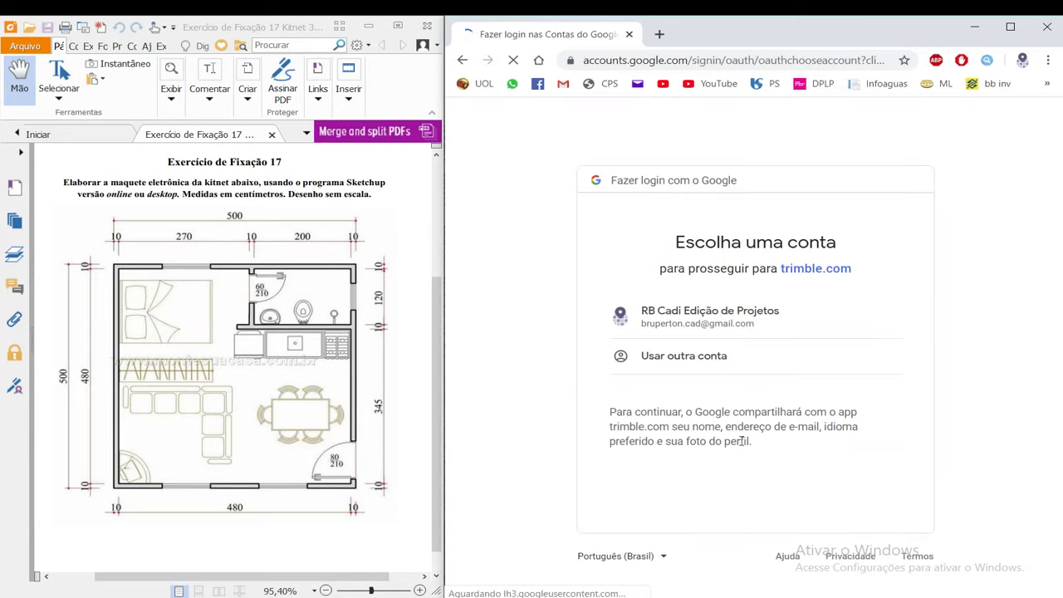
pyautogui.click(735, 324)
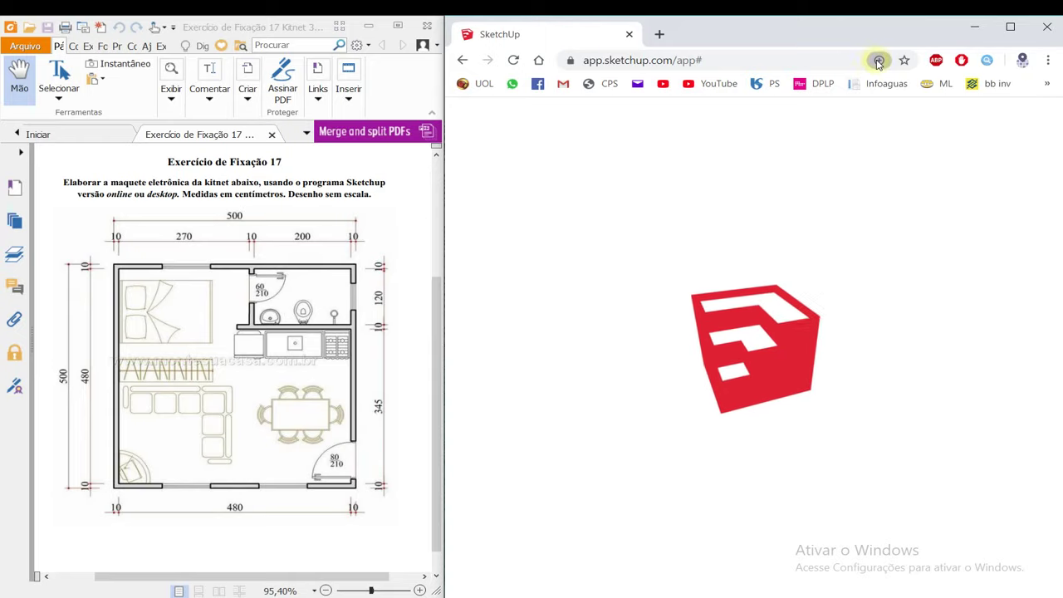
# Maximize Chrome, accept SketchUp's terms of service and start a new model.
pyautogui.click(1010, 27)
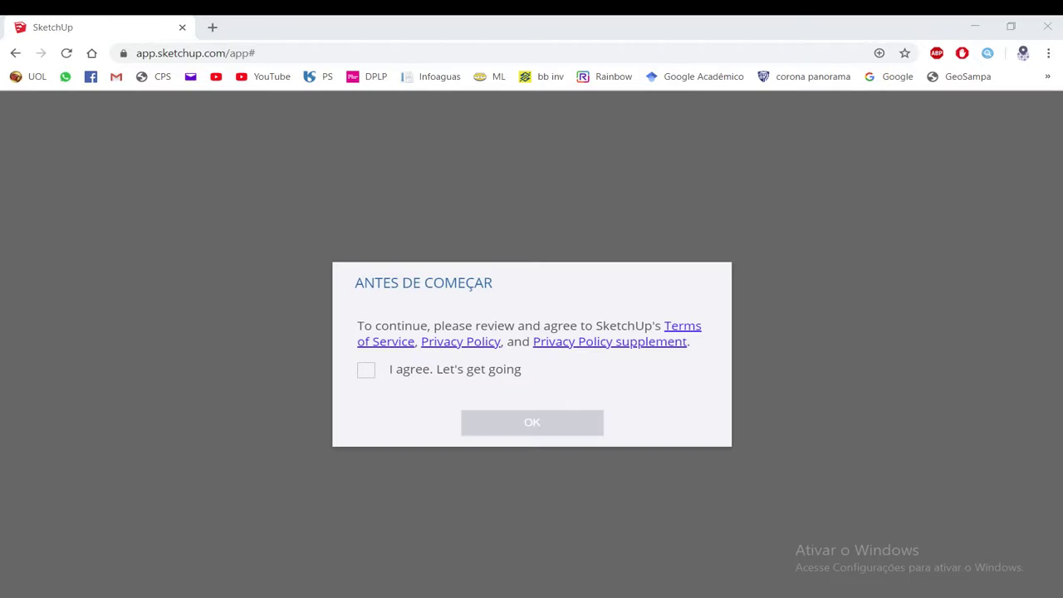
pyautogui.click(367, 372)
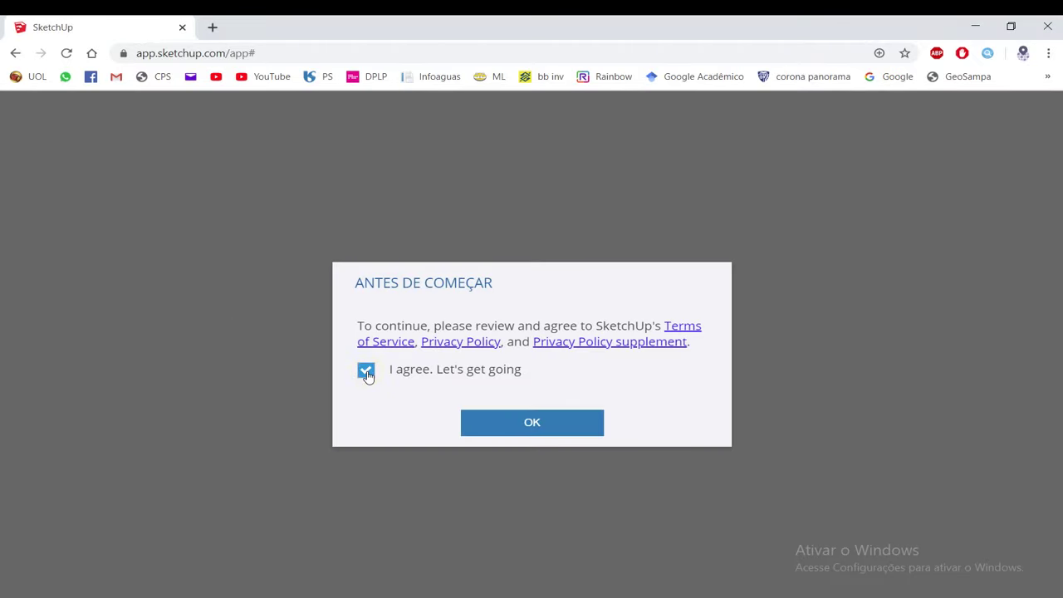
pyautogui.click(503, 415)
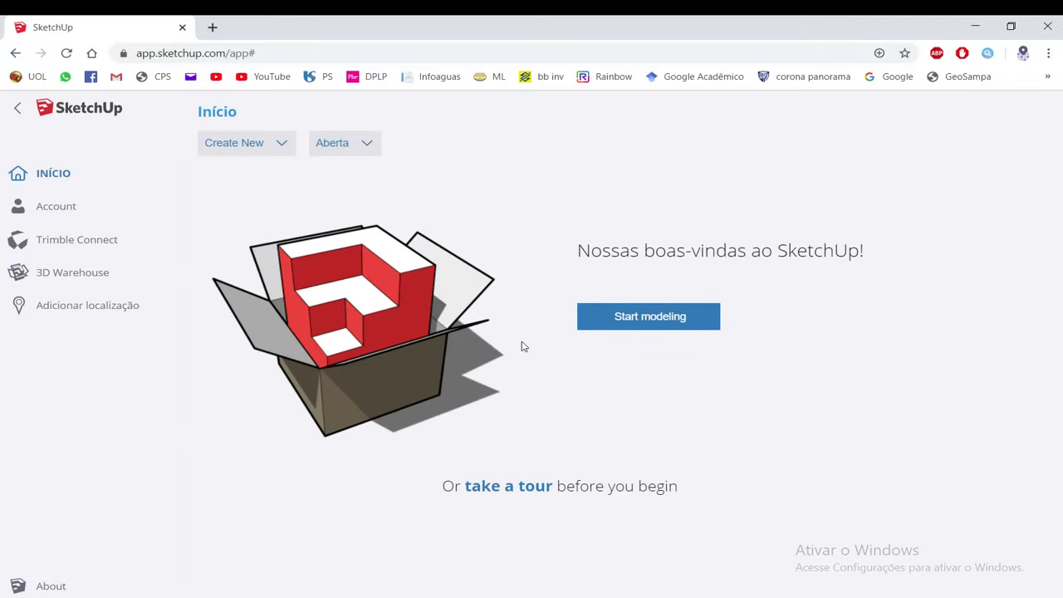
pyautogui.click(622, 322)
# Orbit and zoom around the default scene to get oriented.
pyautogui.moveTo(492, 322); pyautogui.dragTo(415, 280)
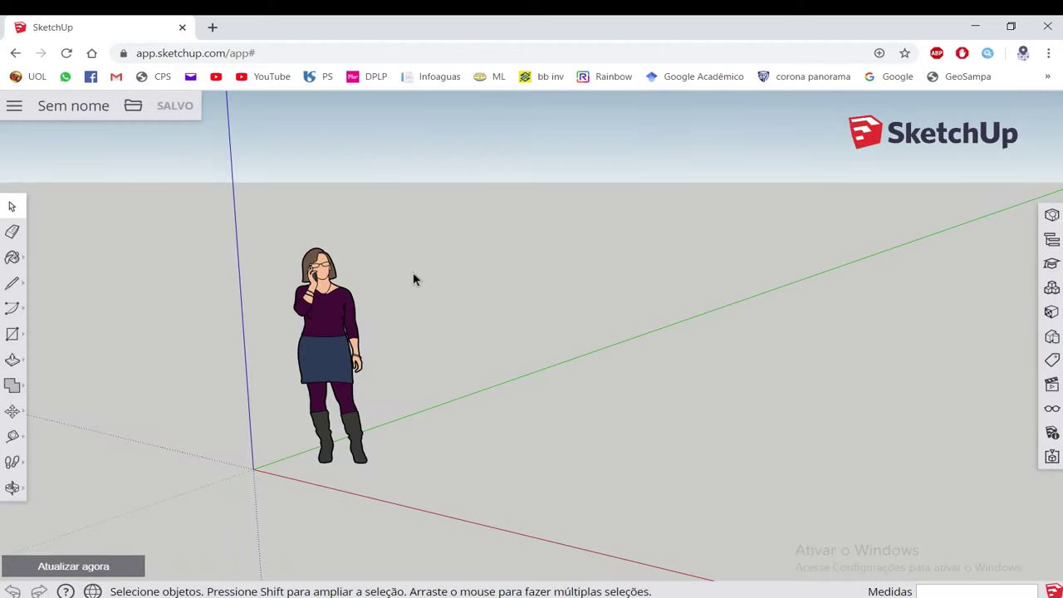
pyautogui.moveTo(415, 280)
pyautogui.mouseDown(button='middle')
pyautogui.moveTo(586, 330)
pyautogui.moveTo(507, 238)
pyautogui.moveTo(631, 253)
pyautogui.moveTo(477, 302)
pyautogui.mouseUp(button='middle')
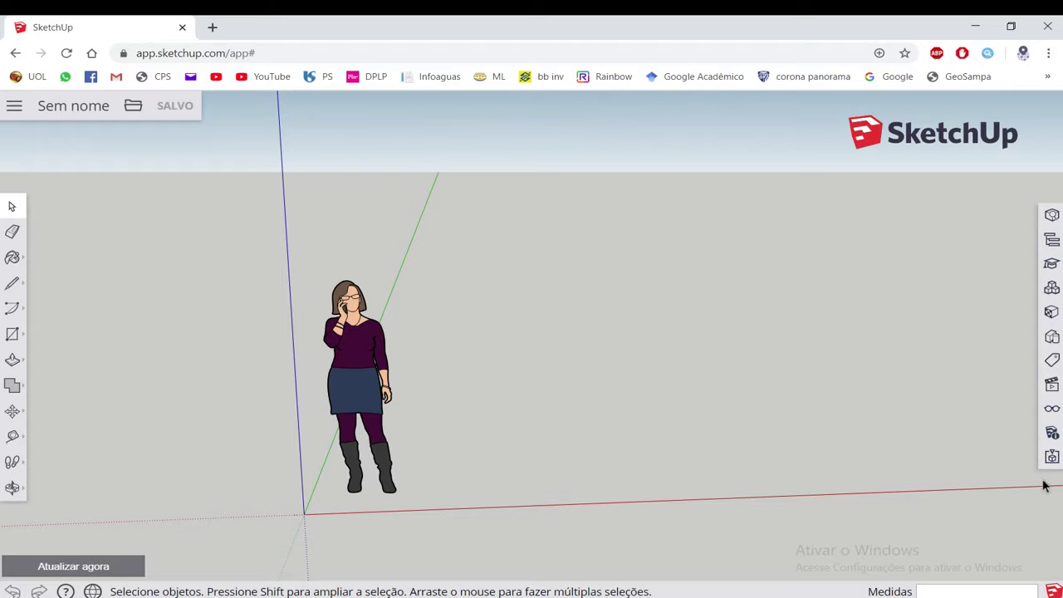
pyautogui.moveTo(429, 364); pyautogui.dragTo(541, 318, button='middle')
pyautogui.scroll(3, 349, 374)
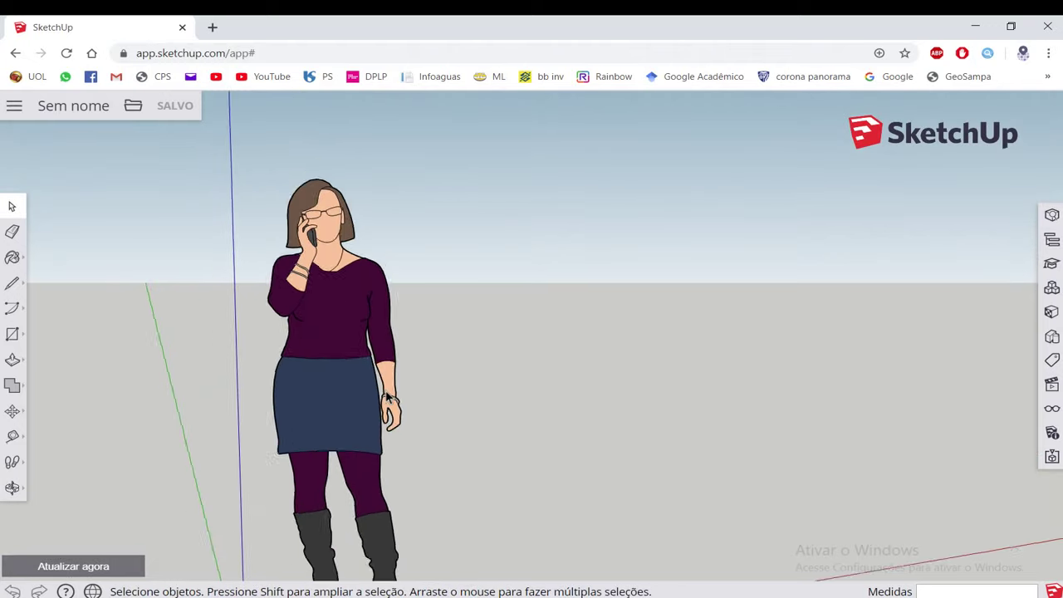
pyautogui.scroll(-3, 361, 392)
pyautogui.scroll(2, 396, 387)
pyautogui.scroll(2, 396, 387)
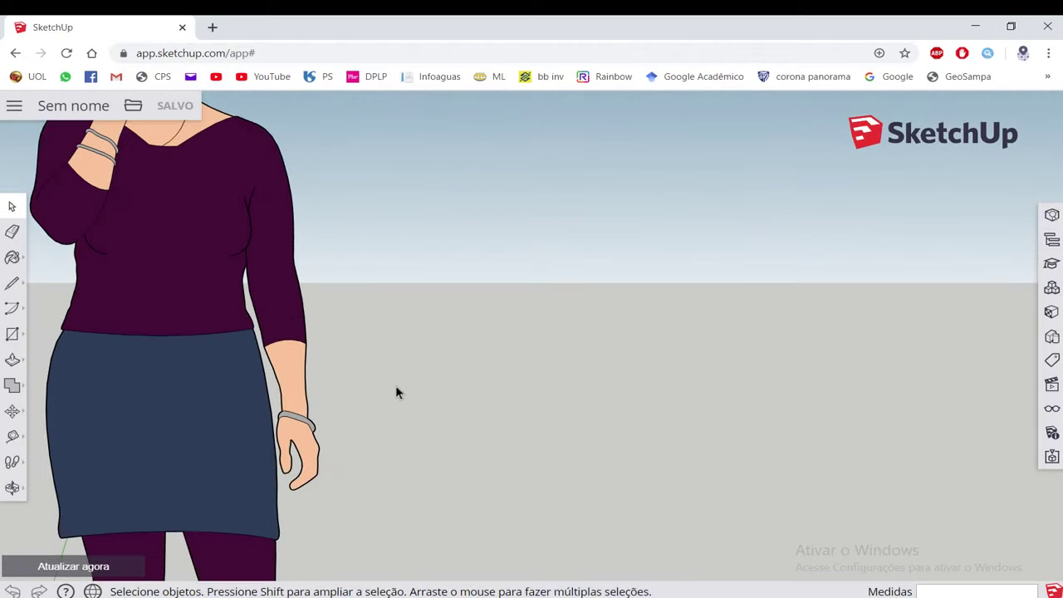
pyautogui.scroll(-1, 399, 387)
pyautogui.scroll(-3, 401, 387)
pyautogui.scroll(-2, 393, 387)
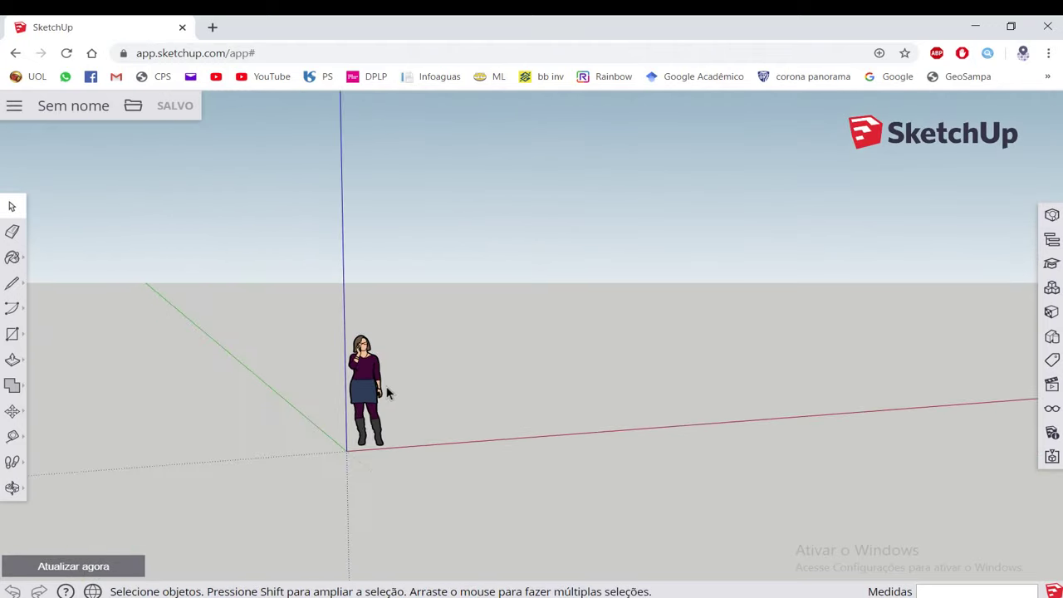
# Try selecting the woman scale figure, then orbit the camera around the origin.
pyautogui.rightClick(397, 392)
pyautogui.click(438, 374)
pyautogui.click(383, 425)
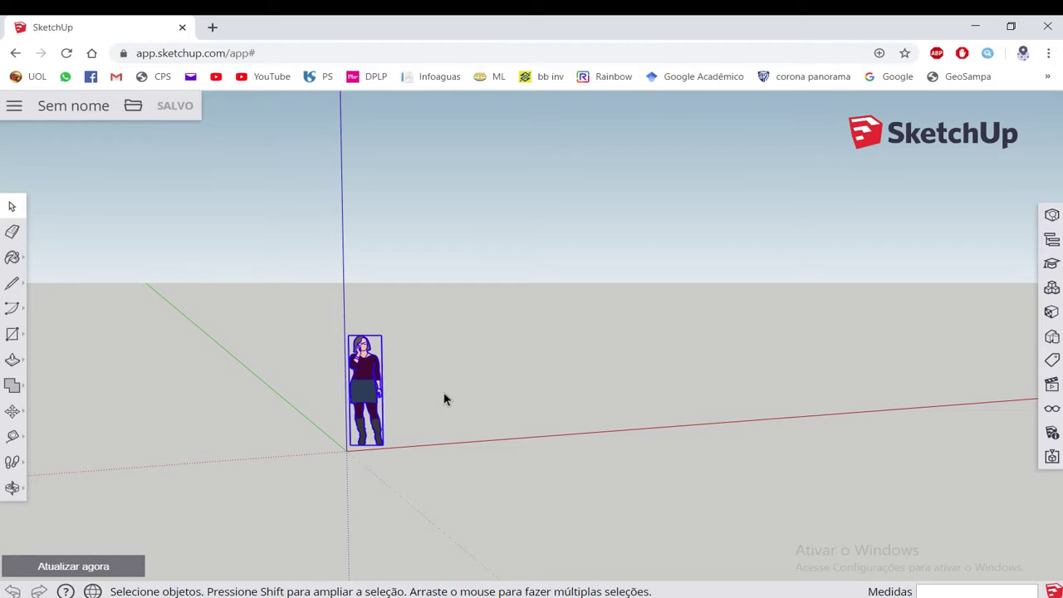
pyautogui.click(470, 357)
pyautogui.moveTo(473, 359)
pyautogui.mouseDown(button='middle')
pyautogui.moveTo(501, 390)
pyautogui.moveTo(457, 398)
pyautogui.moveTo(622, 421)
pyautogui.moveTo(332, 391)
pyautogui.moveTo(119, 385)
pyautogui.moveTo(663, 393)
pyautogui.moveTo(506, 401)
pyautogui.moveTo(441, 435)
pyautogui.moveTo(361, 421)
pyautogui.moveTo(349, 331)
pyautogui.mouseUp(button='middle')
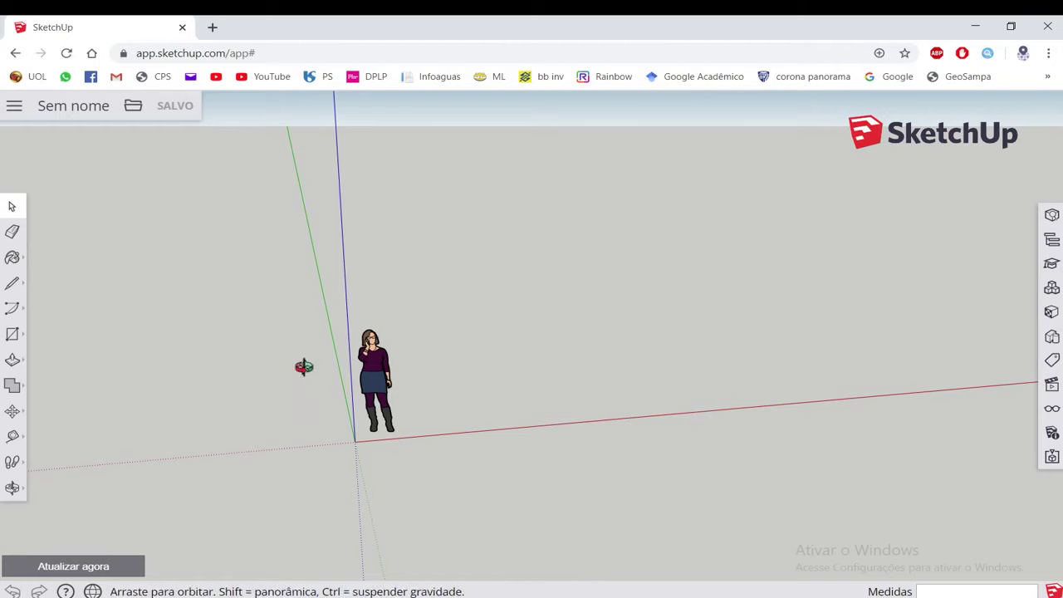
pyautogui.moveTo(304, 368); pyautogui.dragTo(376, 459, button='middle')
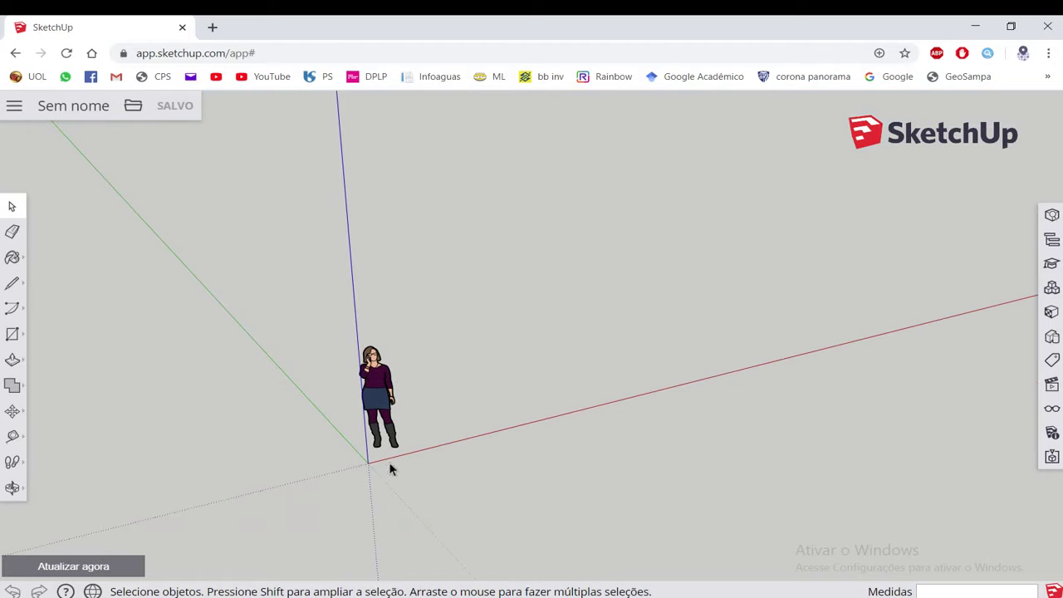
pyautogui.moveTo(370, 240)
pyautogui.mouseDown(button='middle')
pyautogui.moveTo(422, 280)
pyautogui.moveTo(351, 207)
pyautogui.moveTo(339, 214)
pyautogui.mouseUp(button='middle')
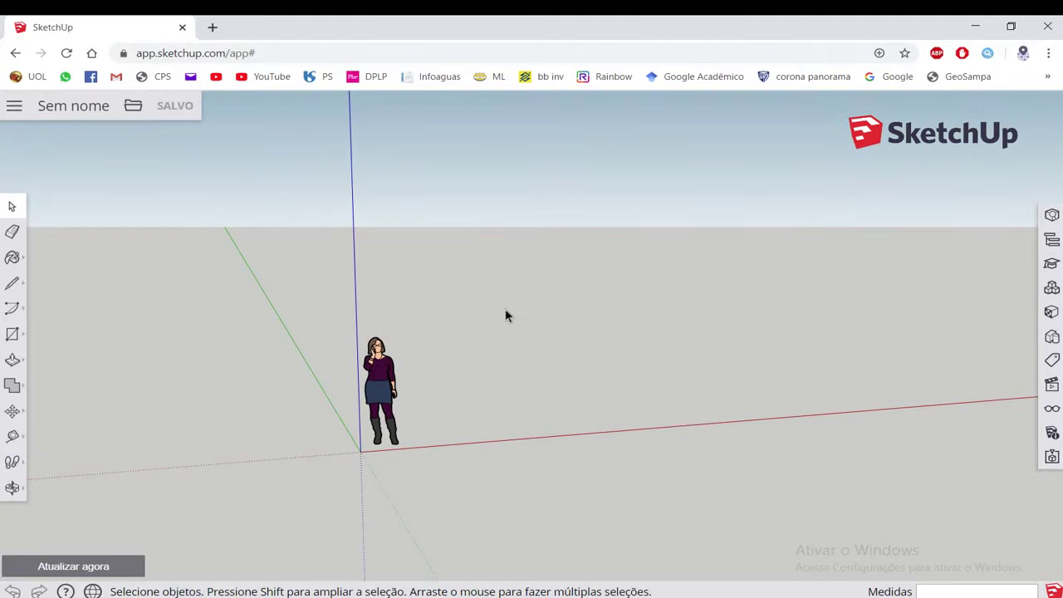
pyautogui.moveTo(487, 322); pyautogui.dragTo(515, 327, button='middle')
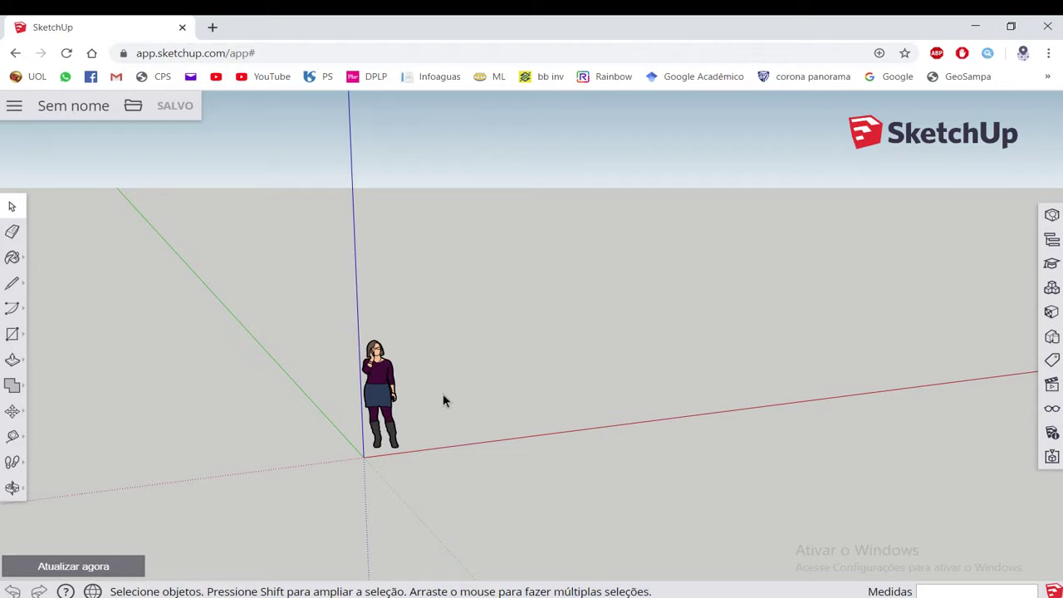
# Save the untitled model as 'kitnet2' in the SketchUp project folder.
pyautogui.click(93, 114)
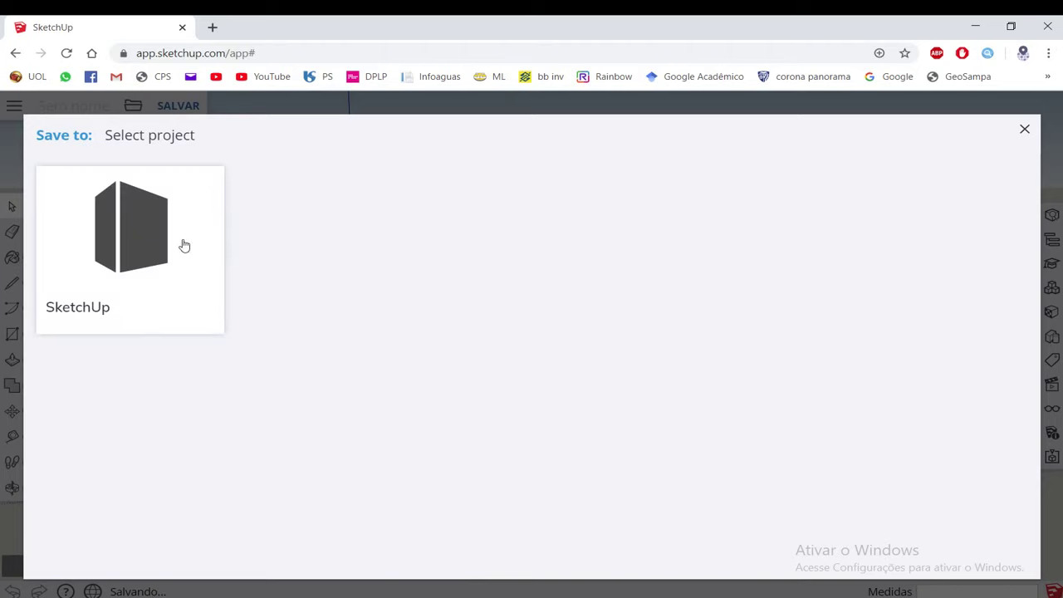
pyautogui.click(143, 244)
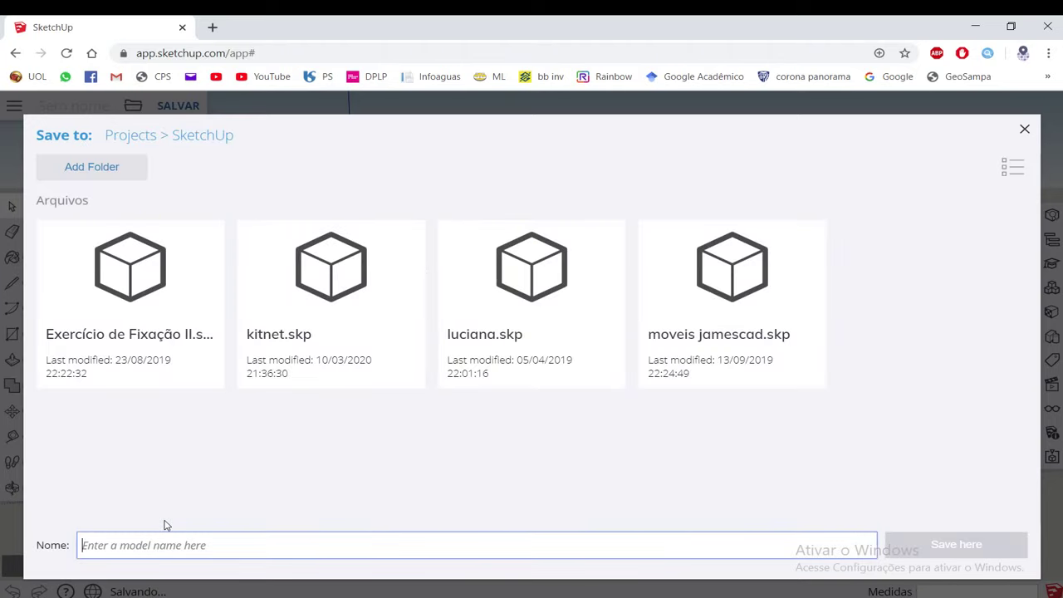
pyautogui.write('kitnet2')
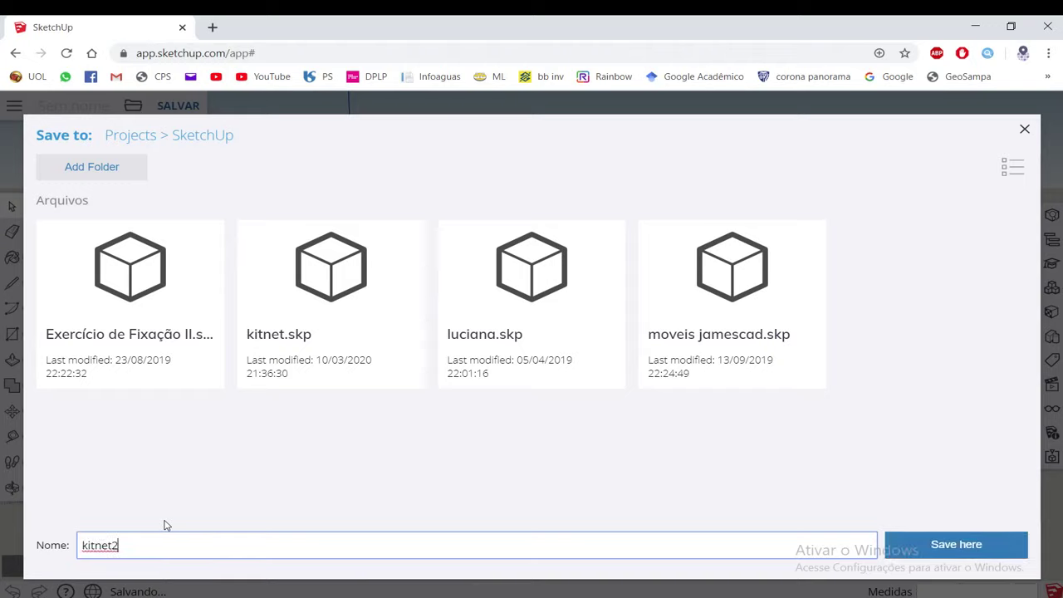
pyautogui.click(956, 545)
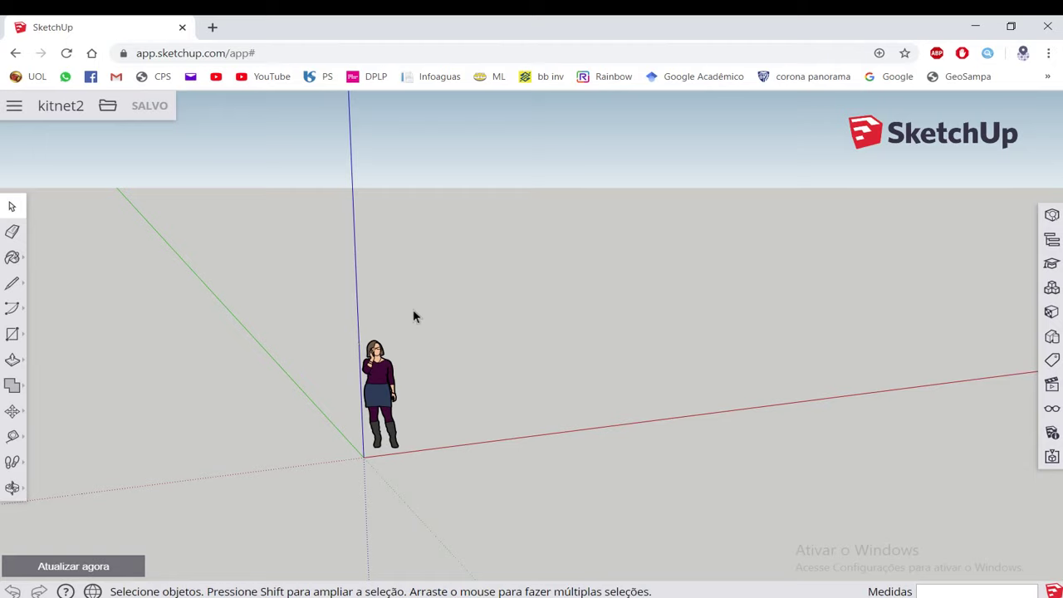
# In Model Info, set length format to 0.0cm with 0.00 precision.
pyautogui.scroll(3, 412, 316)
pyautogui.moveTo(365, 390)
pyautogui.mouseDown(button='middle')
pyautogui.moveTo(362, 413)
pyautogui.moveTo(376, 358)
pyautogui.mouseUp(button='middle')
pyautogui.scroll(-2, 376, 356)
pyautogui.scroll(2, 376, 358)
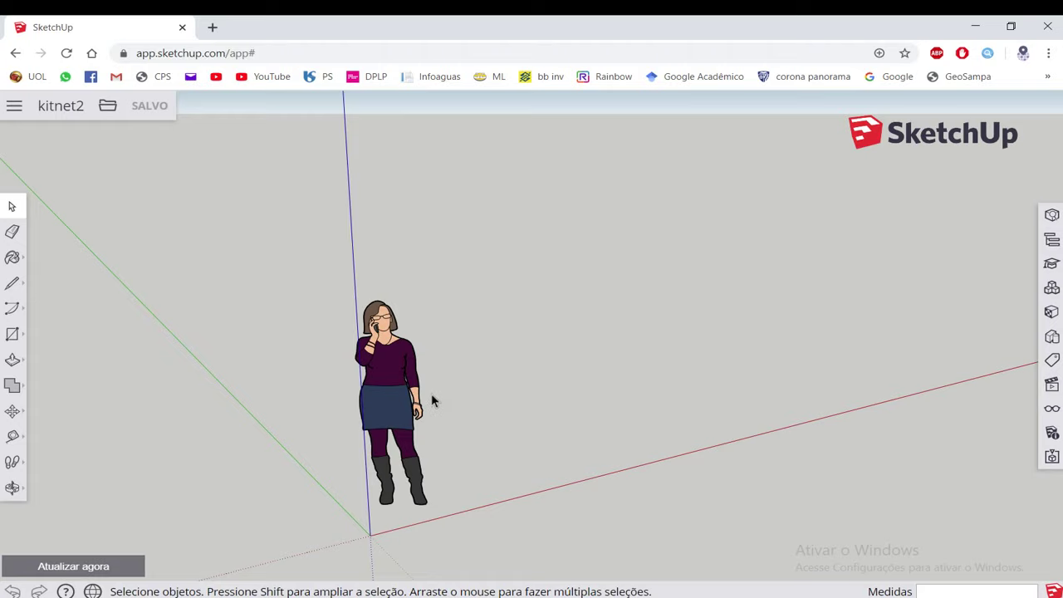
pyautogui.moveTo(431, 394)
pyautogui.mouseDown(button='middle')
pyautogui.moveTo(450, 351)
pyautogui.moveTo(461, 423)
pyautogui.mouseUp(button='middle')
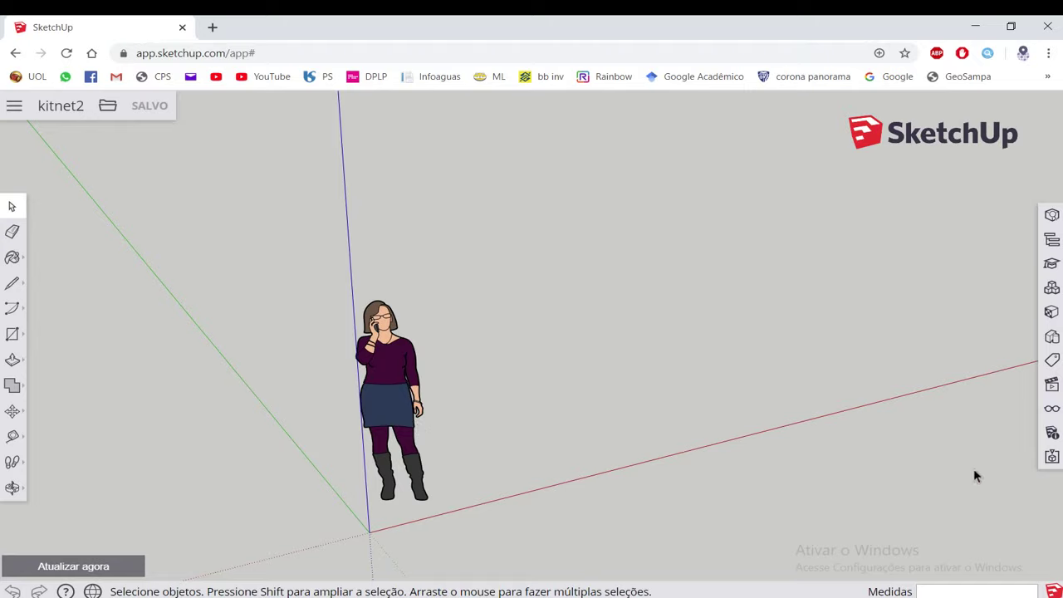
pyautogui.click(1051, 432)
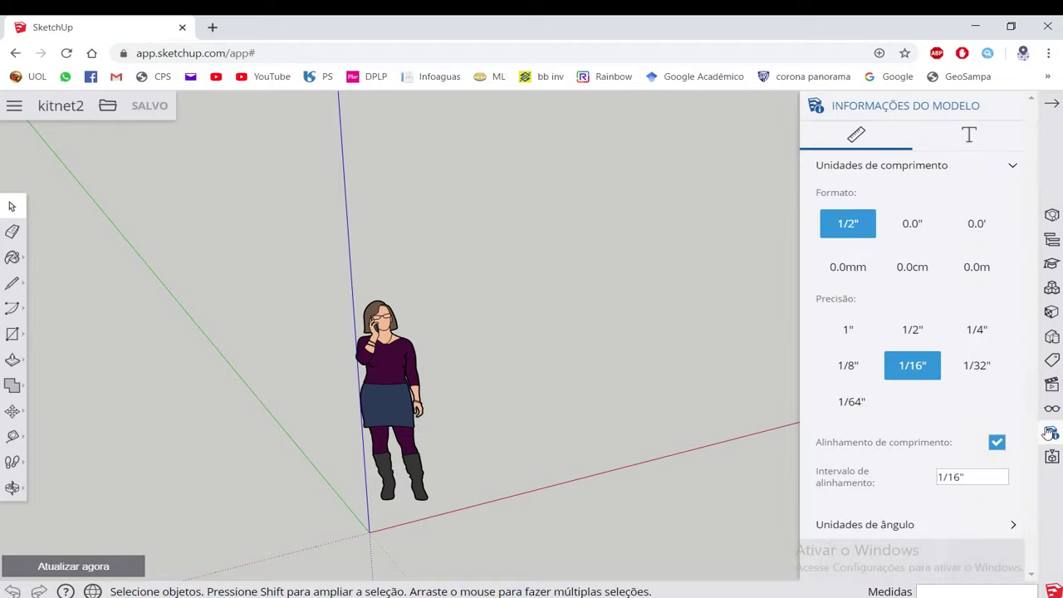
pyautogui.click(911, 274)
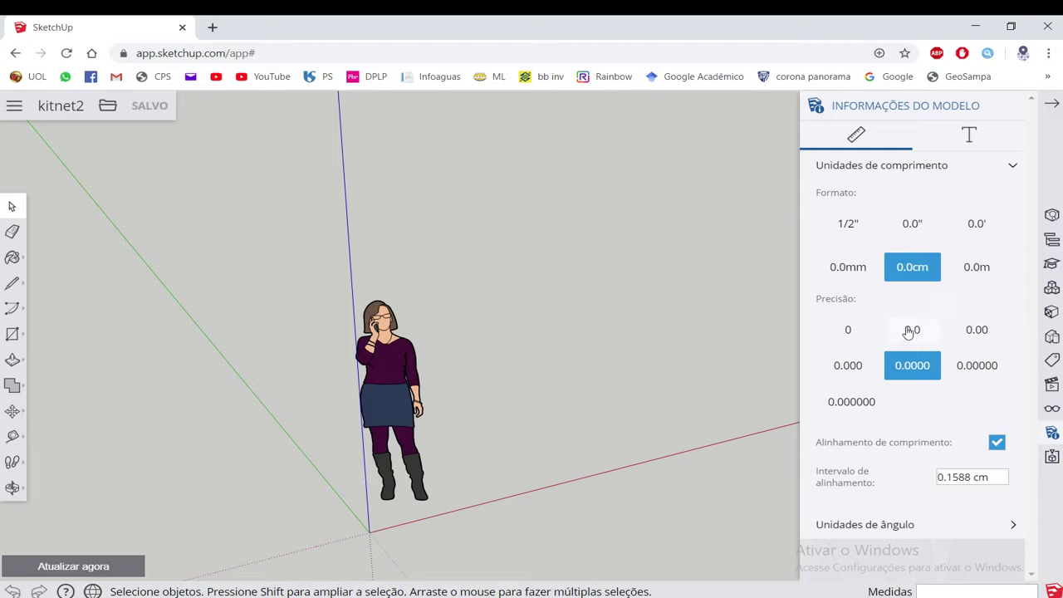
pyautogui.click(965, 338)
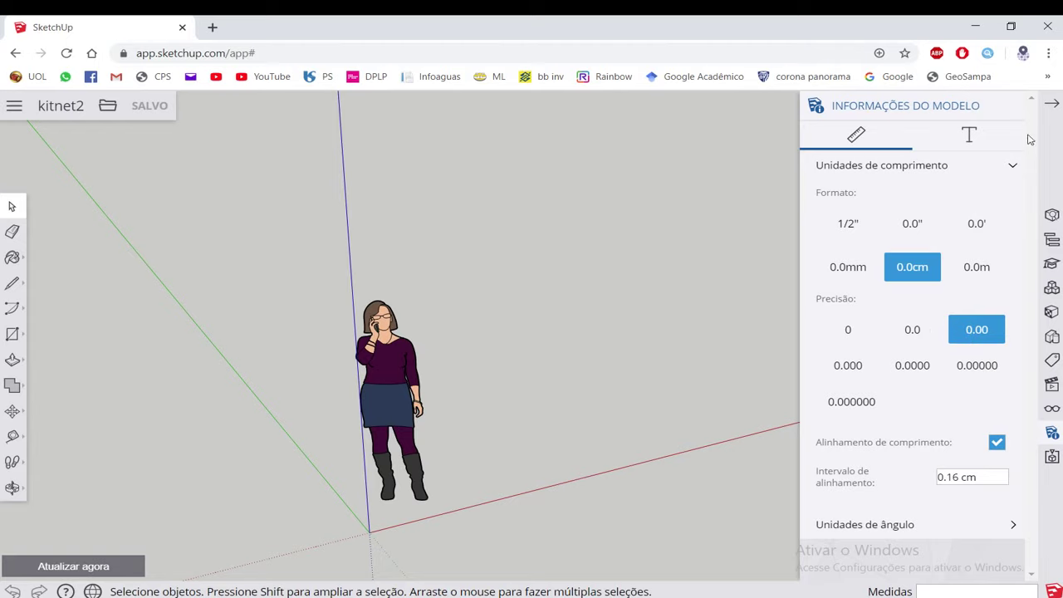
pyautogui.click(1051, 109)
pyautogui.moveTo(465, 373)
pyautogui.mouseDown(button='middle')
pyautogui.moveTo(418, 446)
pyautogui.moveTo(474, 404)
pyautogui.mouseUp(button='middle')
pyautogui.press('r')
pyautogui.press('space')
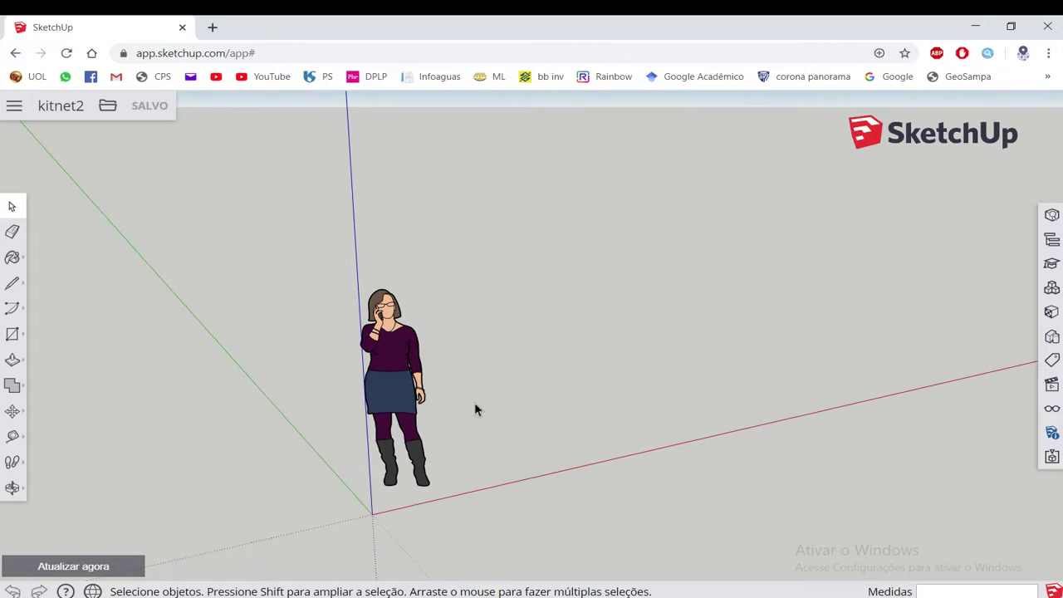
# Start a corner rectangle at the origin and snap the browser beside the PDF plan.
pyautogui.click(14, 334)
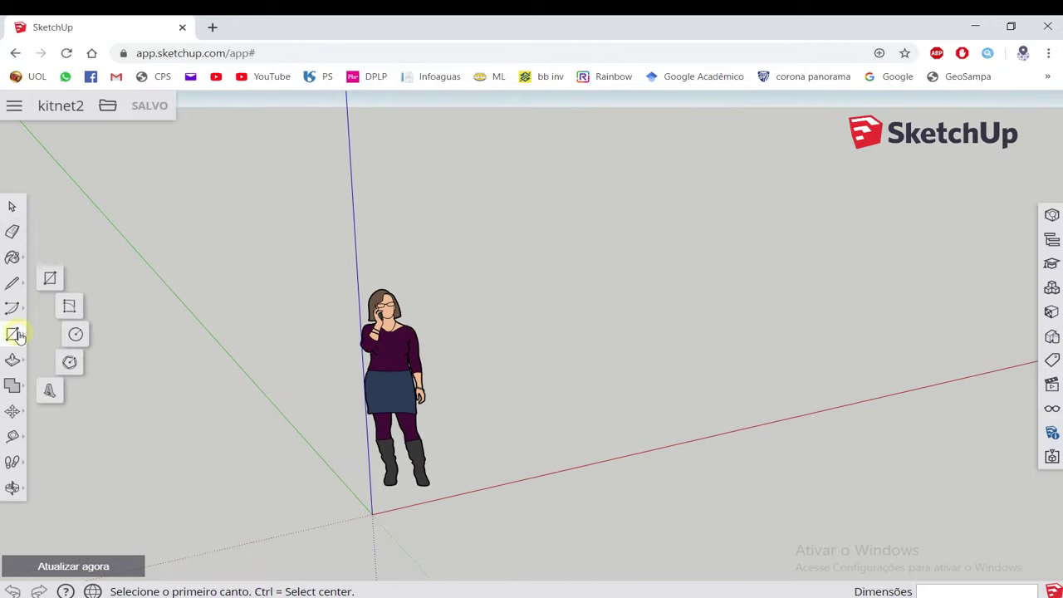
pyautogui.click(53, 276)
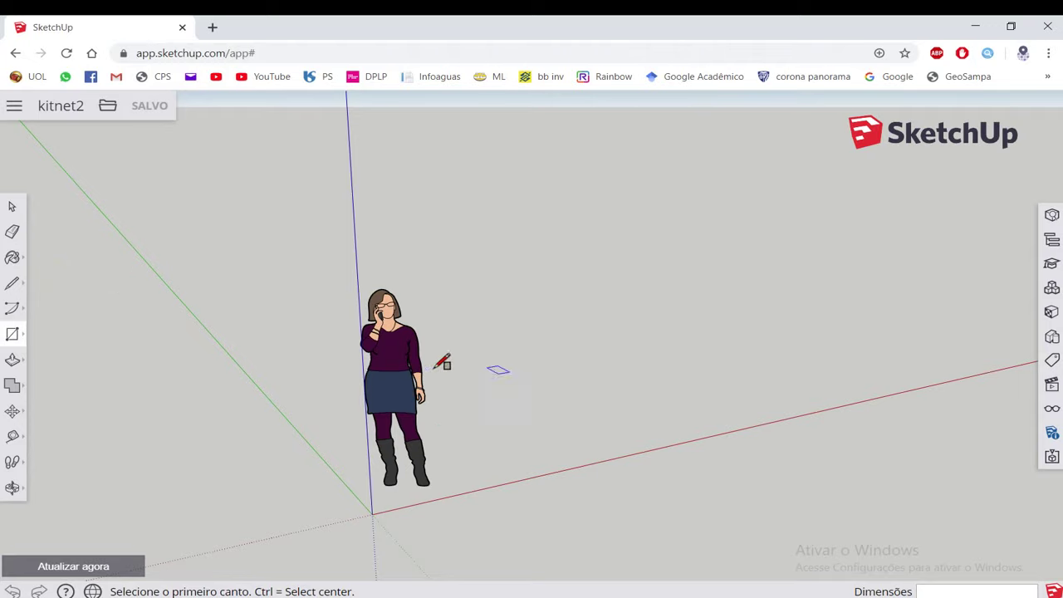
pyautogui.scroll(-2, 368, 499)
pyautogui.click(371, 511)
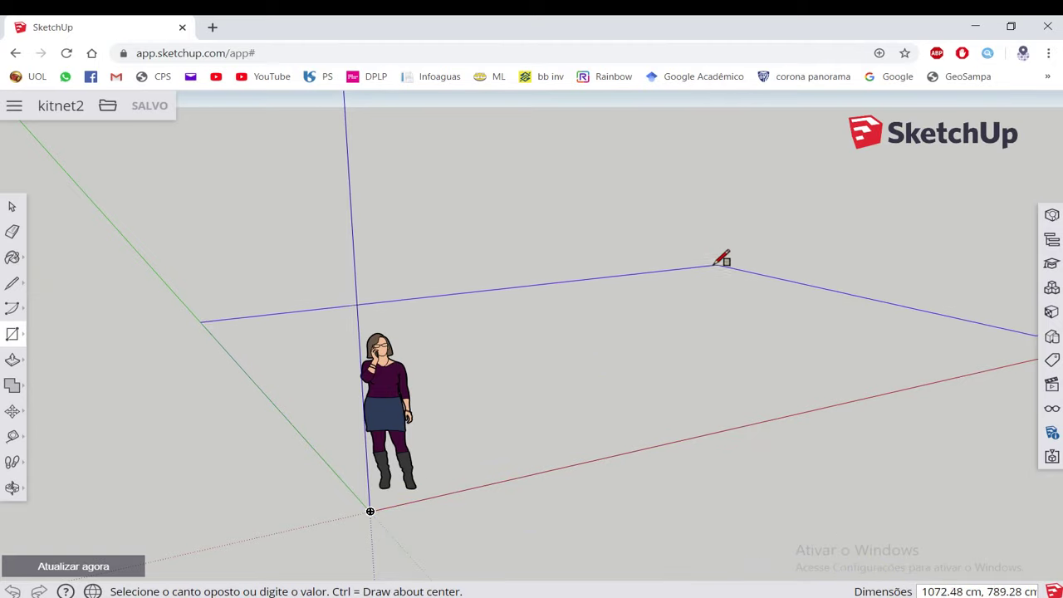
pyautogui.scroll(-2, 465, 327)
pyautogui.scroll(-2, 524, 280)
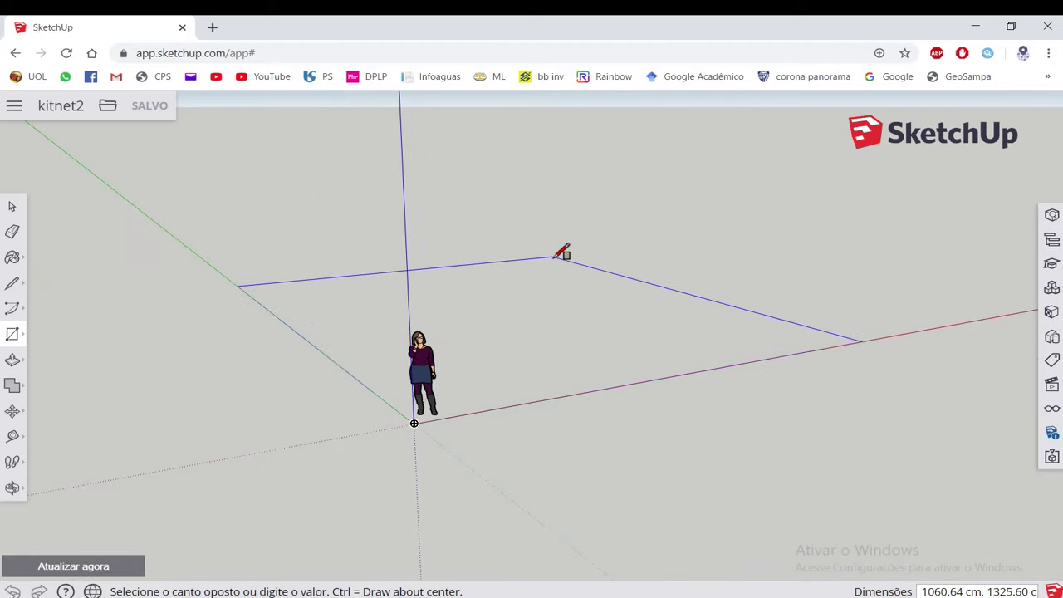
pyautogui.moveTo(562, 249); pyautogui.dragTo(538, 284, button='middle')
pyautogui.press('super+Right')
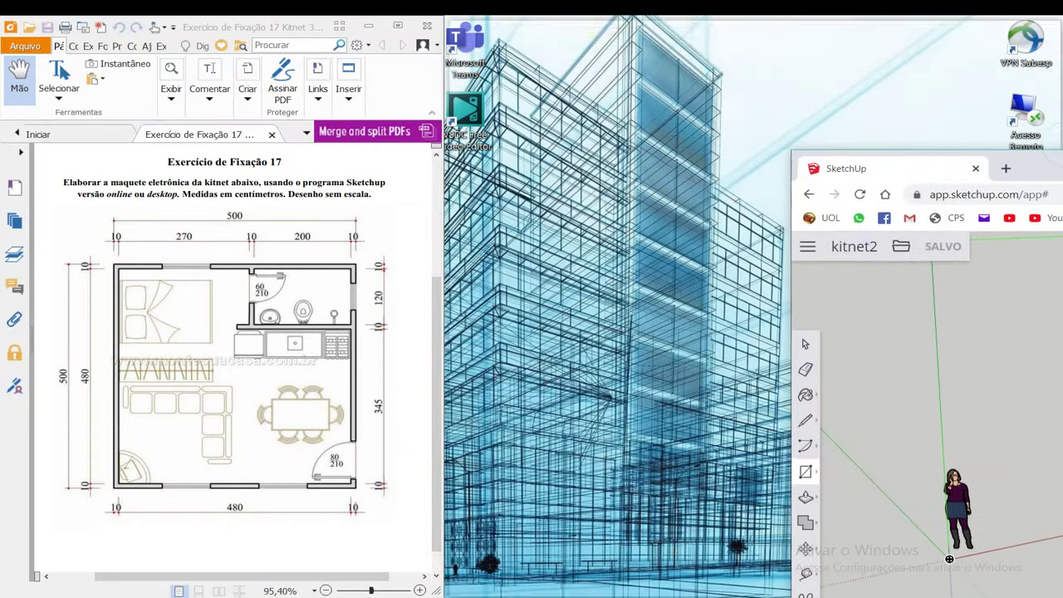
pyautogui.scroll(-1, 731, 212)
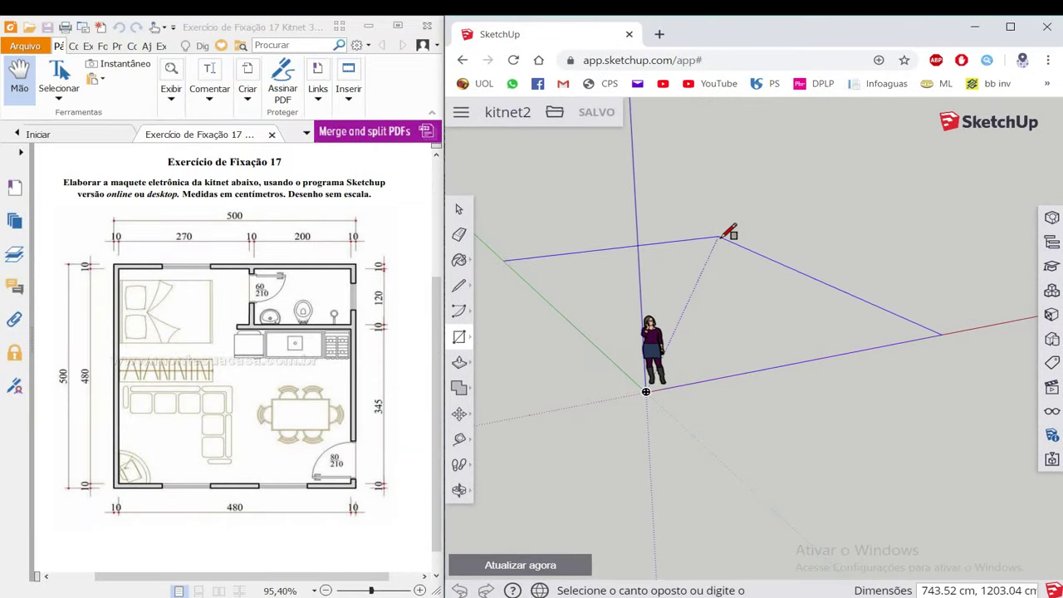
# Enter 500,500 to complete the 500 × 500 cm floor square.
pyautogui.write('500,500')
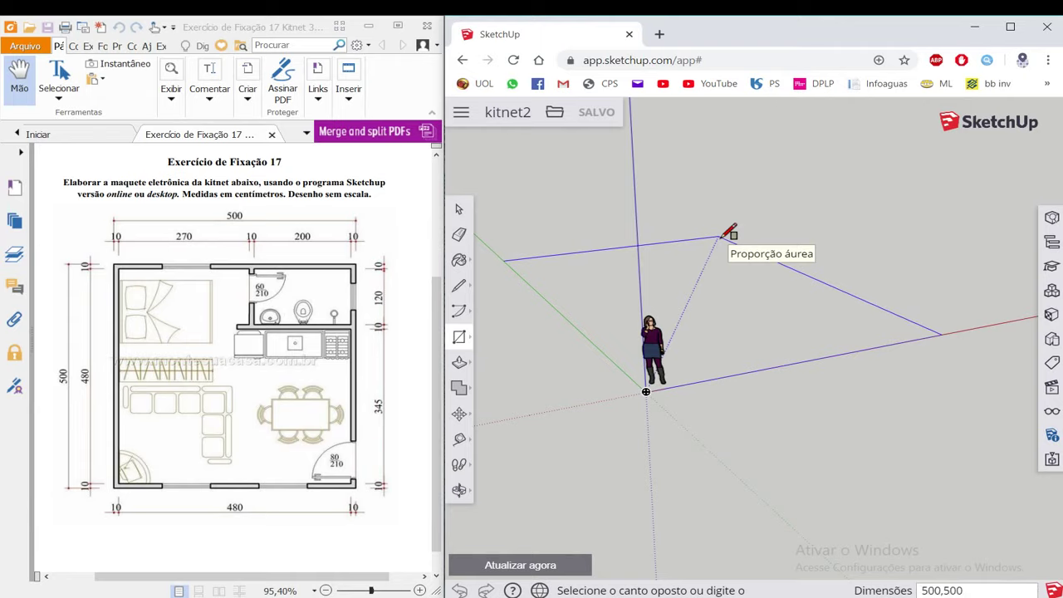
pyautogui.press('Return')
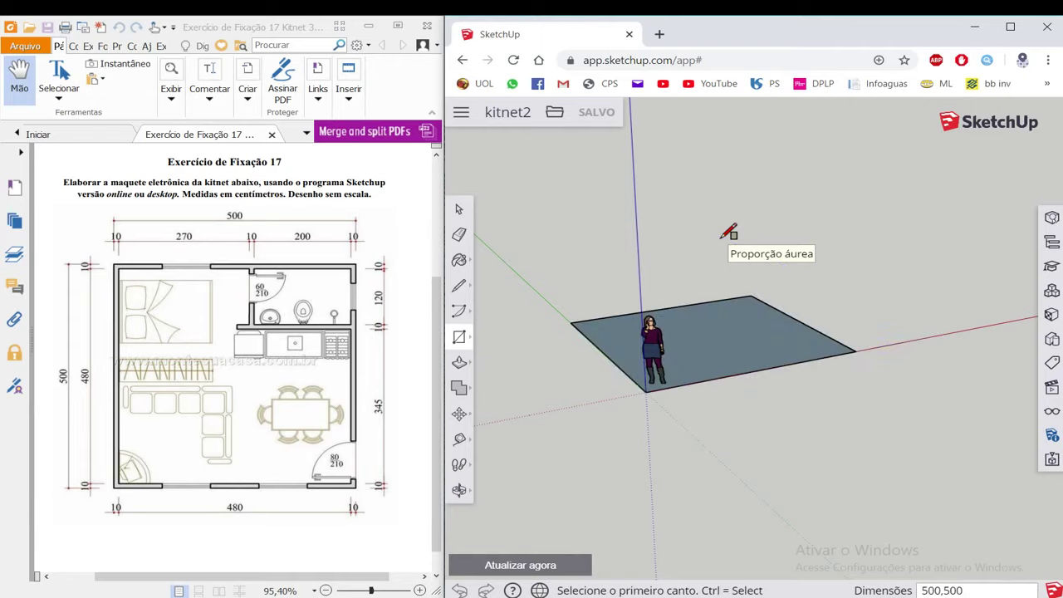
pyautogui.scroll(2, 669, 299)
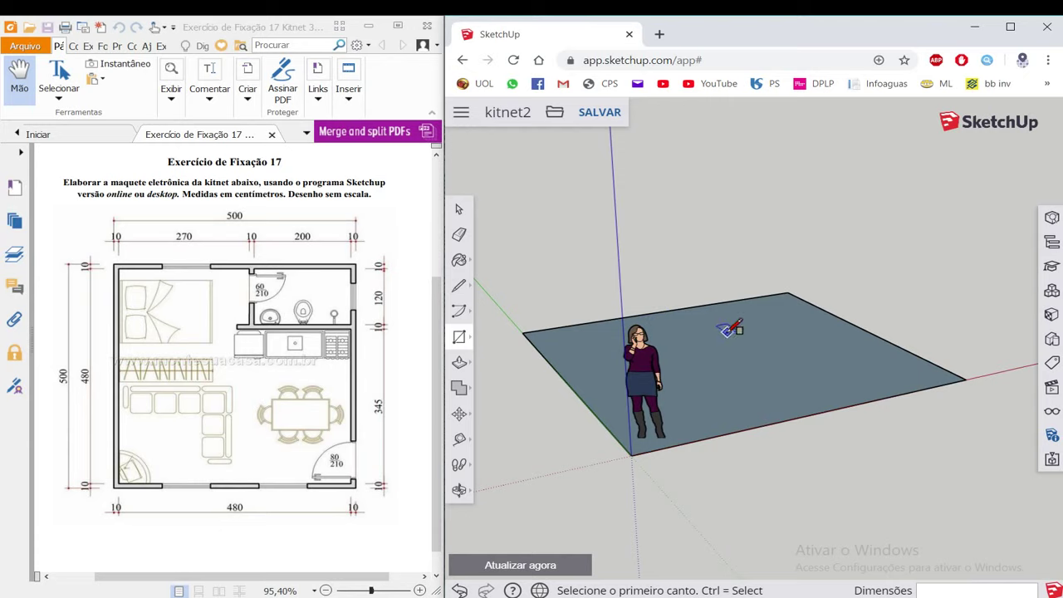
pyautogui.moveTo(729, 327)
pyautogui.mouseDown(button='middle')
pyautogui.moveTo(706, 385)
pyautogui.moveTo(667, 387)
pyautogui.mouseUp(button='middle')
pyautogui.scroll(2, 702, 384)
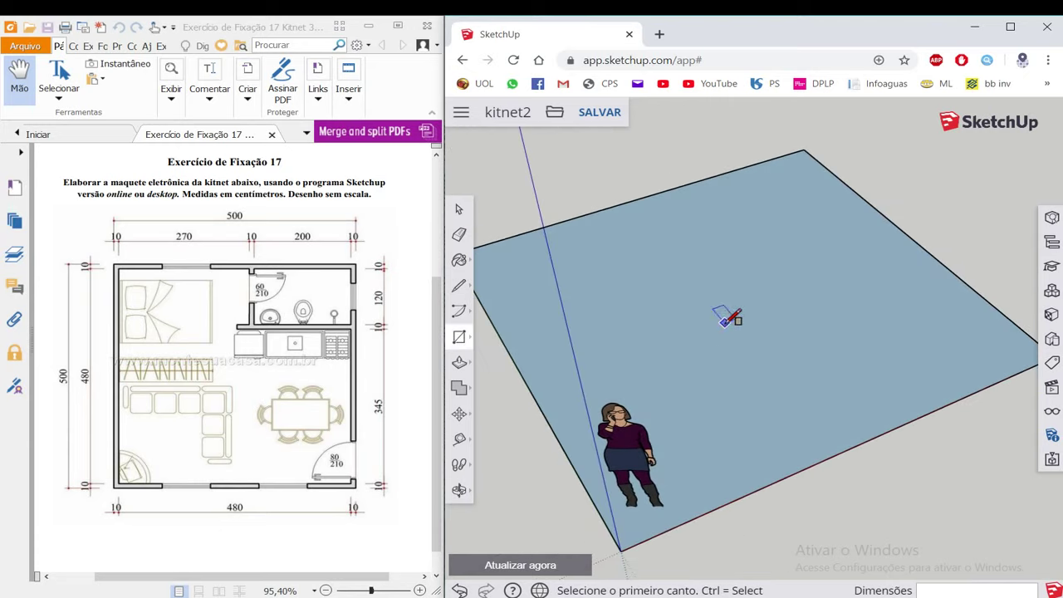
pyautogui.moveTo(731, 316); pyautogui.dragTo(636, 308, button='middle')
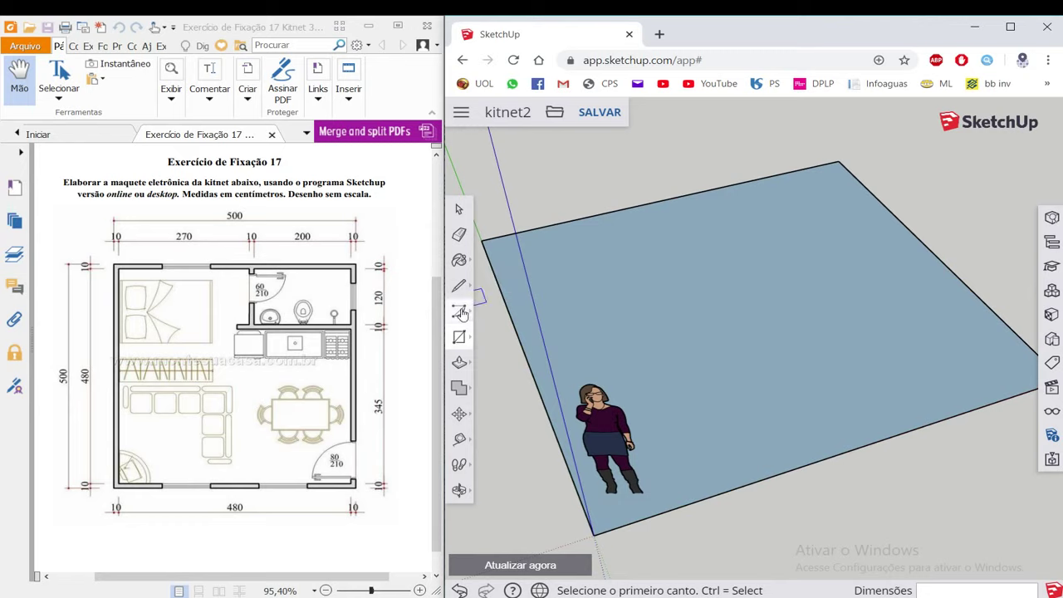
pyautogui.click(461, 414)
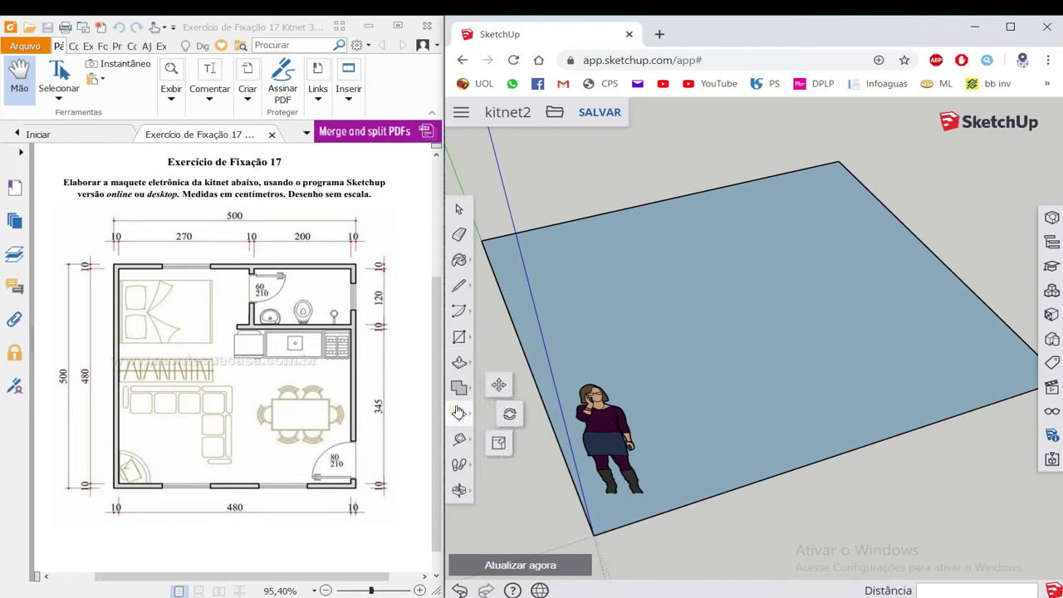
# Choose the Offset tool from the Push/Pull tool group.
pyautogui.click(460, 380)
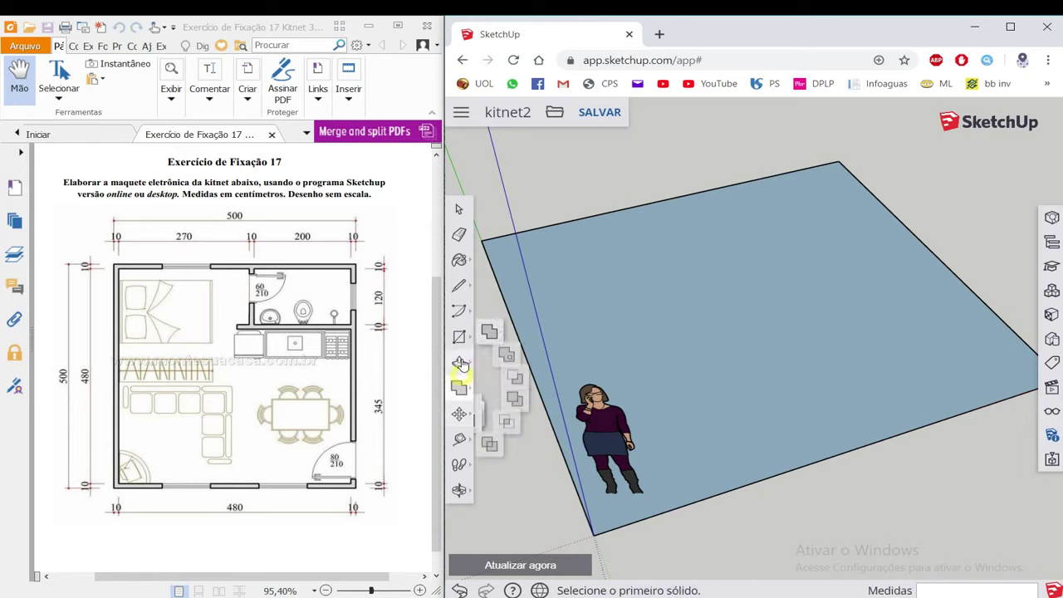
pyautogui.click(461, 364)
pyautogui.click(466, 361)
pyautogui.click(463, 366)
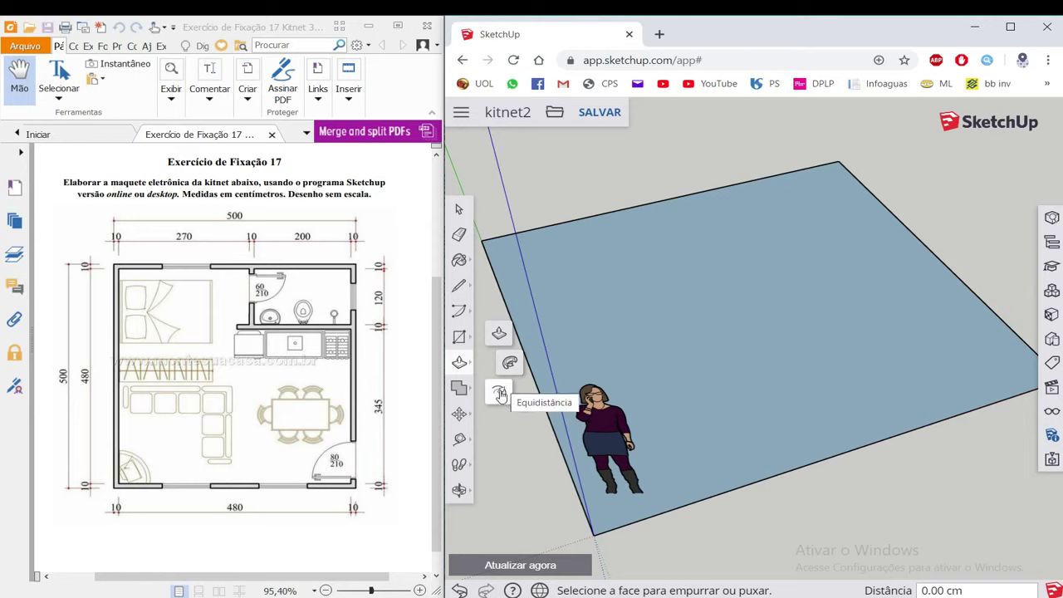
pyautogui.click(500, 394)
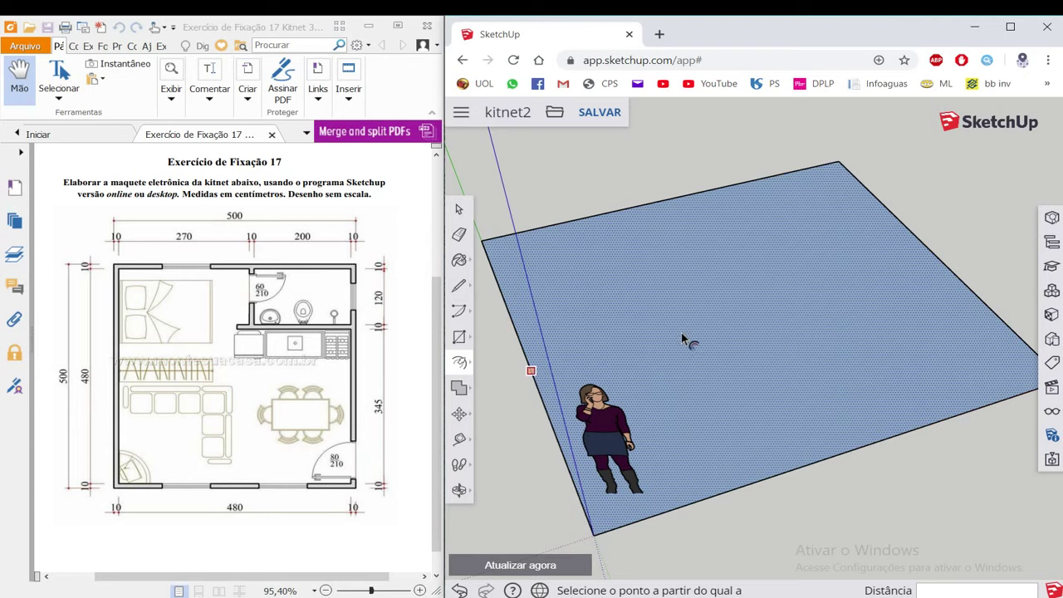
pyautogui.scroll(-3, 677, 309)
pyautogui.scroll(1, 687, 321)
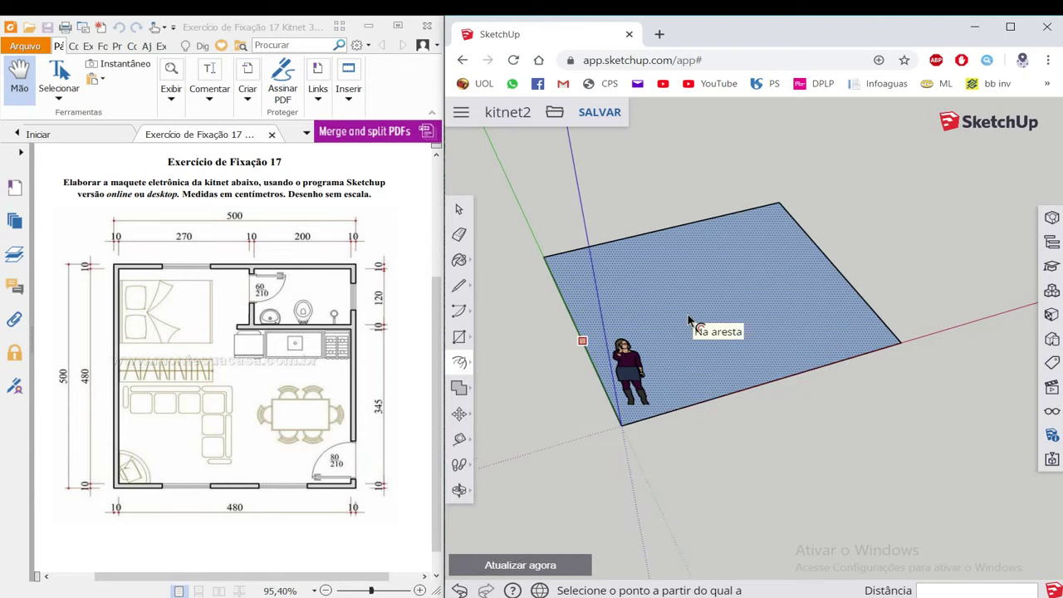
# Offset the square face's edges 10 cm inward to mark the wall thickness.
pyautogui.click(687, 314)
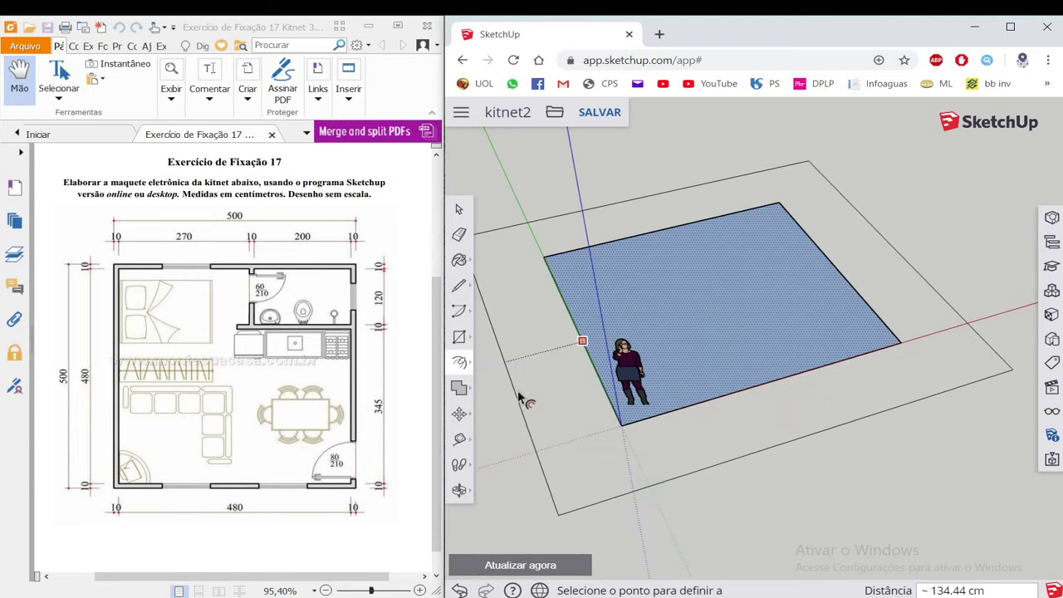
pyautogui.scroll(1, 661, 369)
pyautogui.scroll(2, 629, 368)
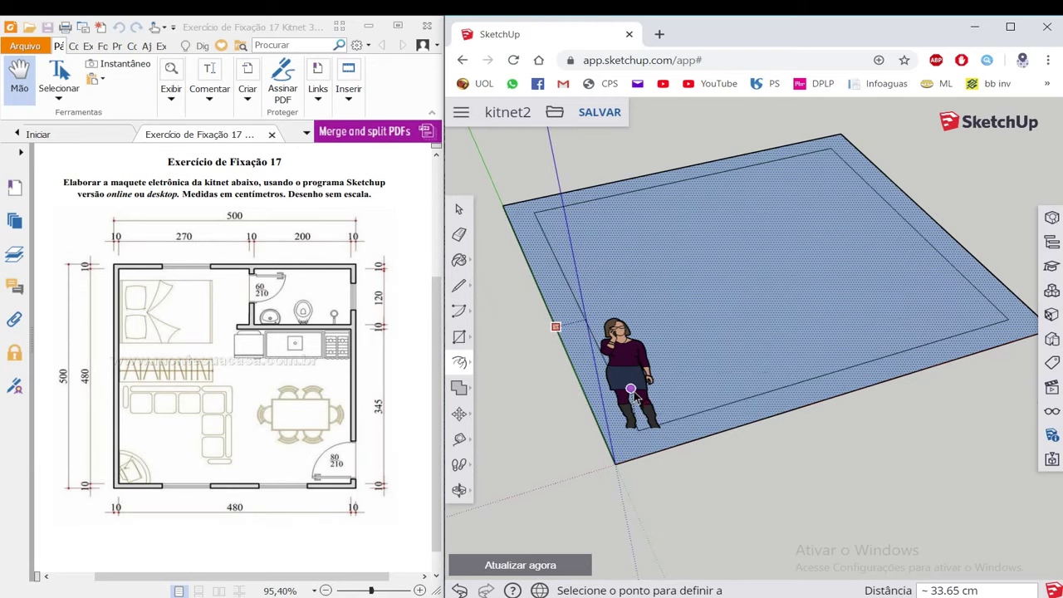
pyautogui.write('10')
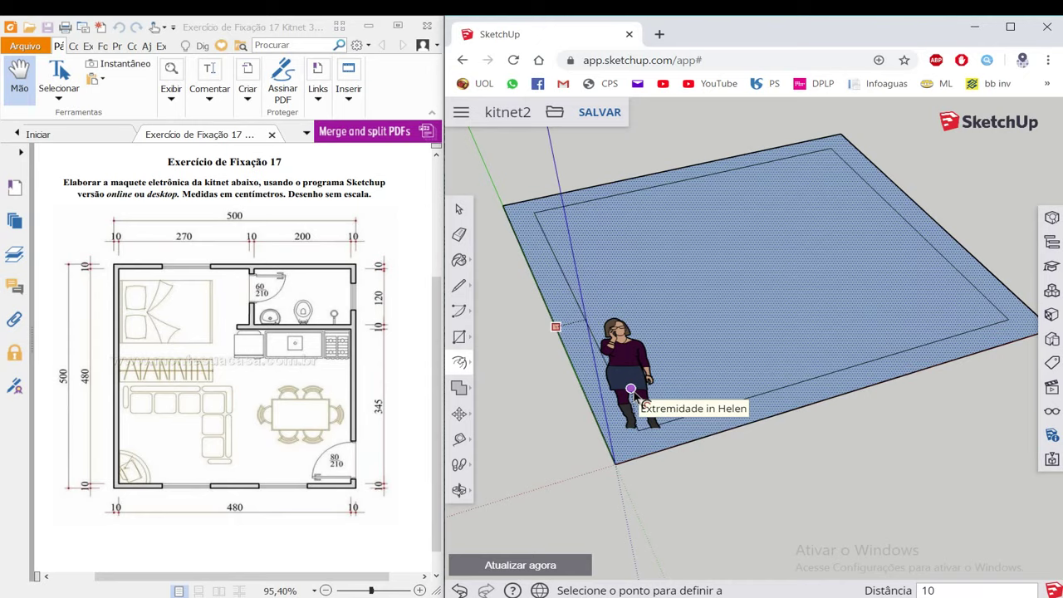
pyautogui.press('Return')
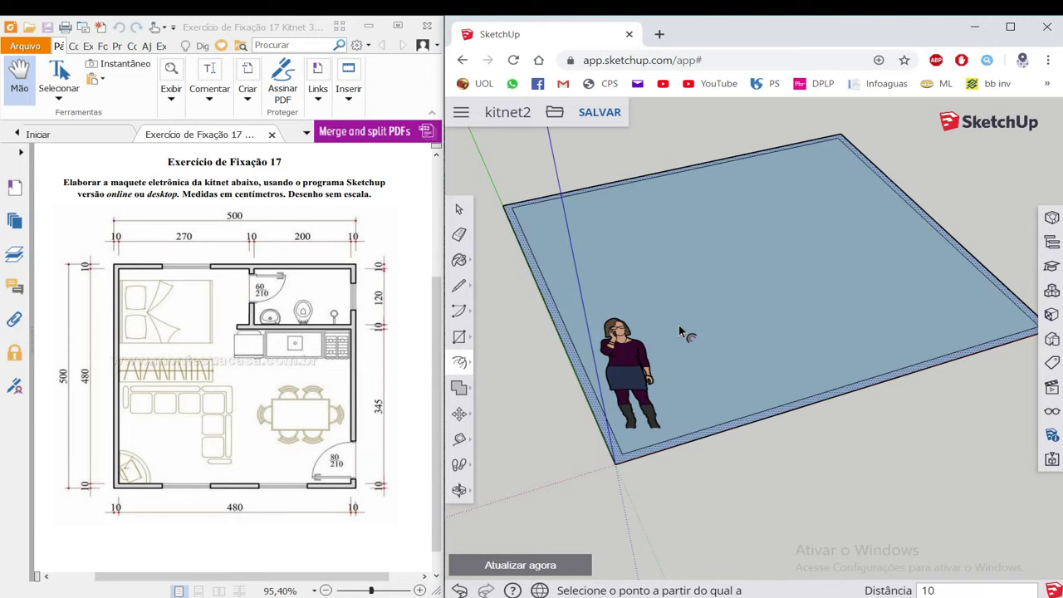
pyautogui.scroll(2, 606, 385)
pyautogui.scroll(1, 619, 380)
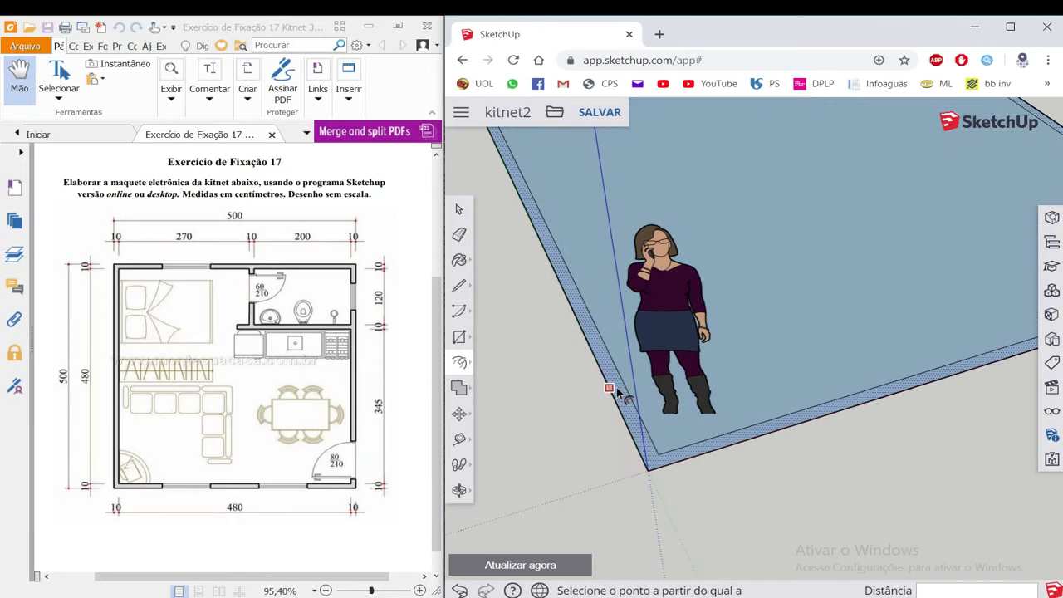
pyautogui.scroll(-2, 611, 384)
pyautogui.press('space')
pyautogui.scroll(-1, 573, 388)
pyautogui.moveTo(564, 381)
pyautogui.mouseDown(button='middle')
pyautogui.moveTo(696, 423)
pyautogui.moveTo(647, 355)
pyautogui.mouseUp(button='middle')
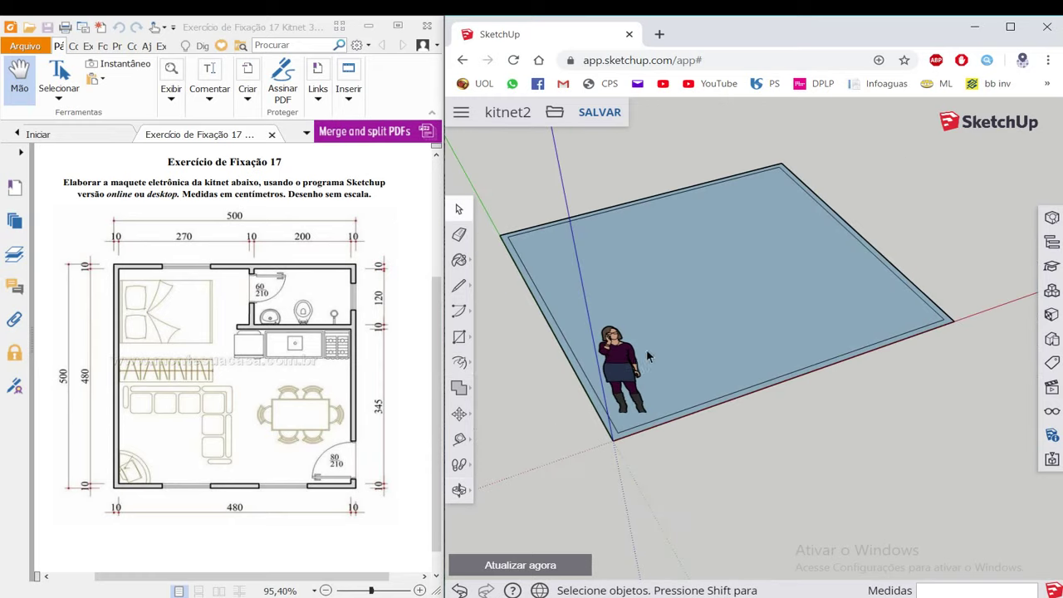
# Delete the standing scale figure from the model.
pyautogui.click(634, 365)
pyautogui.press('Delete')
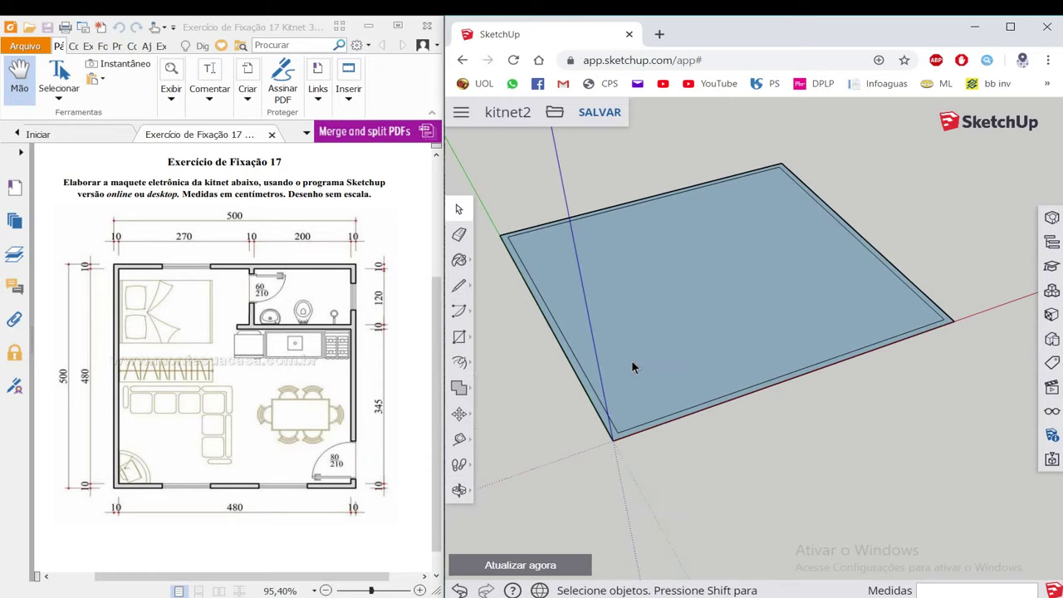
pyautogui.moveTo(650, 363)
pyautogui.mouseDown(button='middle')
pyautogui.moveTo(613, 370)
pyautogui.moveTo(623, 405)
pyautogui.mouseUp(button='middle')
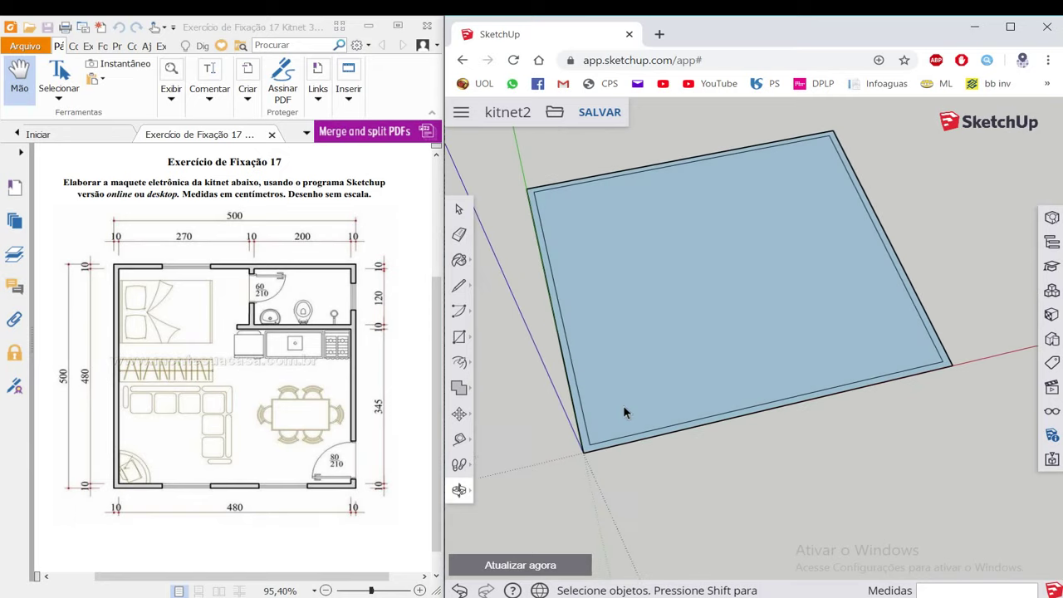
pyautogui.moveTo(750, 299)
pyautogui.mouseDown(button='middle')
pyautogui.moveTo(672, 344)
pyautogui.moveTo(662, 401)
pyautogui.mouseUp(button='middle')
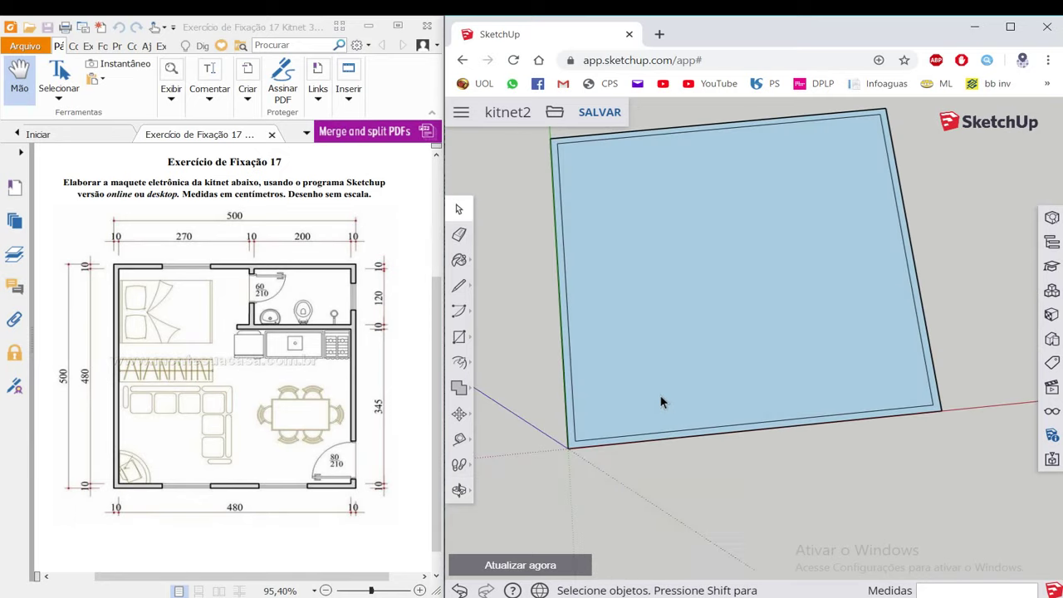
pyautogui.scroll(-2, 659, 399)
# Tilt the view over the floor rectangle and pick the Tape Measure tool.
pyautogui.scroll(1, 708, 282)
pyautogui.scroll(2, 710, 283)
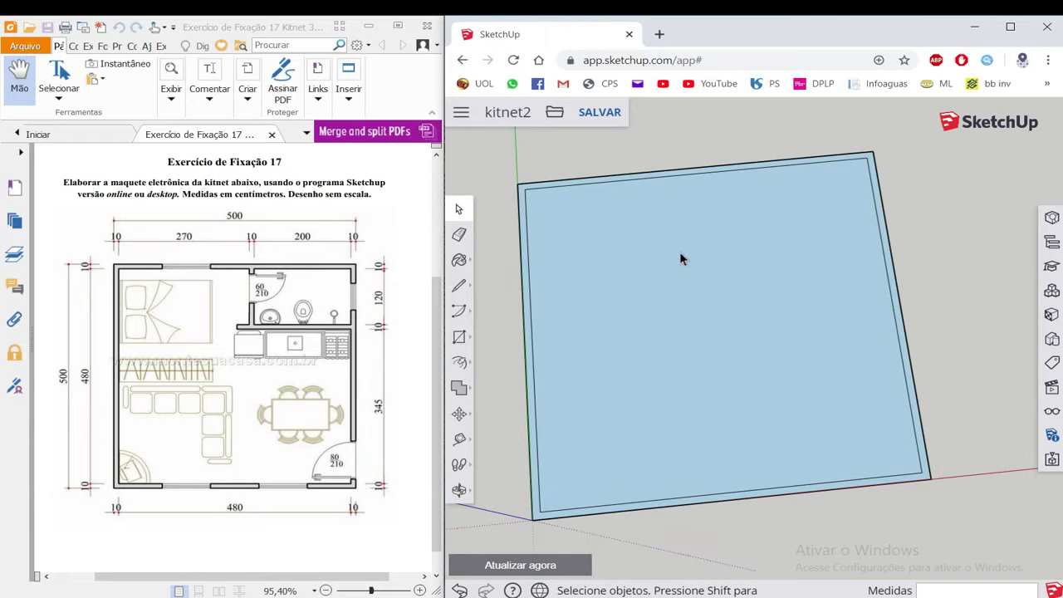
pyautogui.moveTo(681, 256)
pyautogui.mouseDown(button='middle')
pyautogui.moveTo(693, 213)
pyautogui.moveTo(571, 364)
pyautogui.mouseUp(button='middle')
pyautogui.moveTo(529, 393); pyautogui.dragTo(499, 415, button='middle')
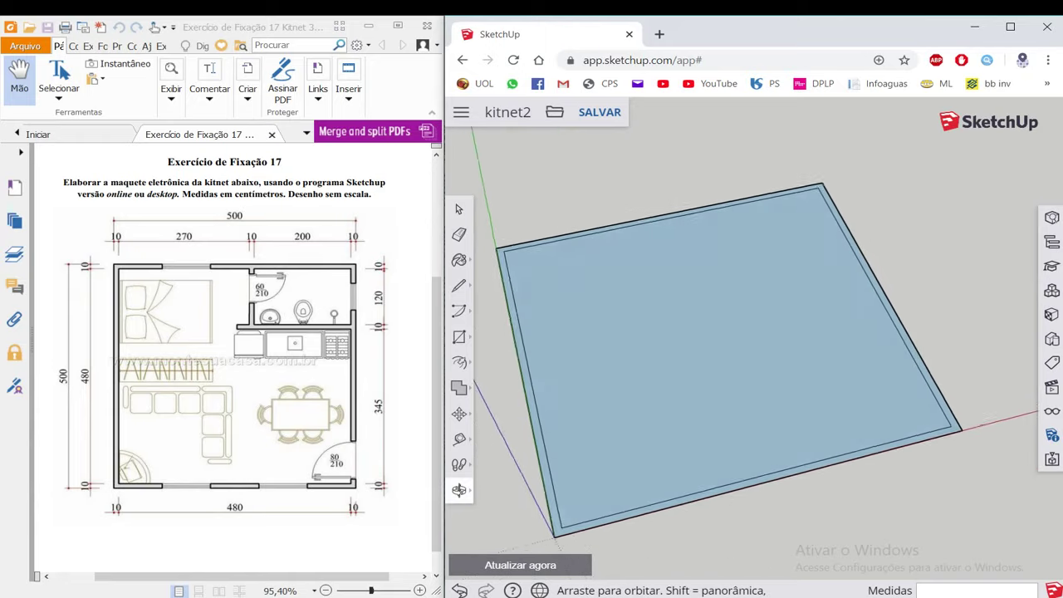
pyautogui.click(461, 446)
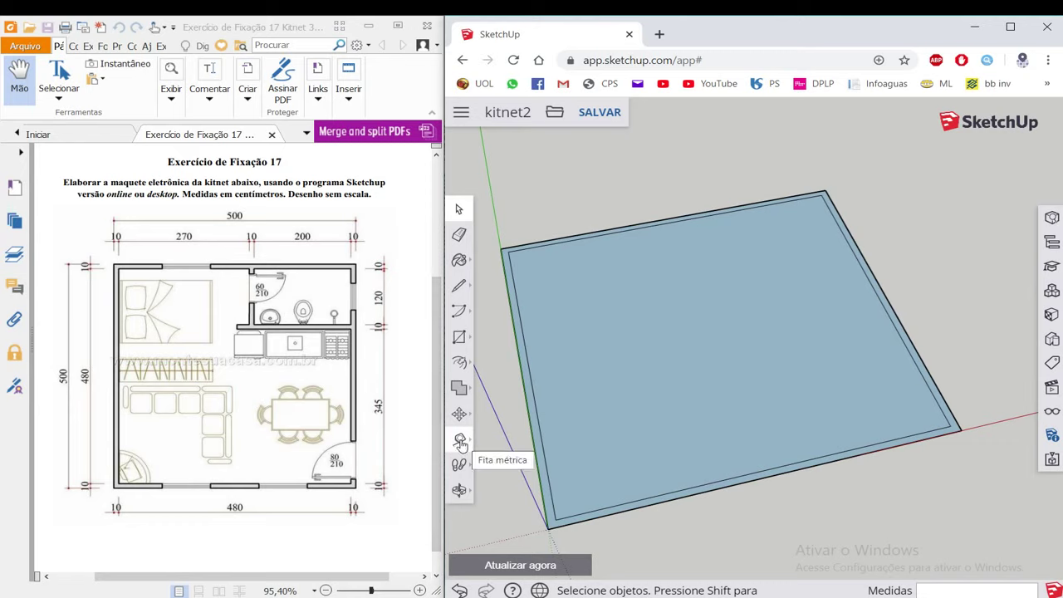
pyautogui.click(461, 445)
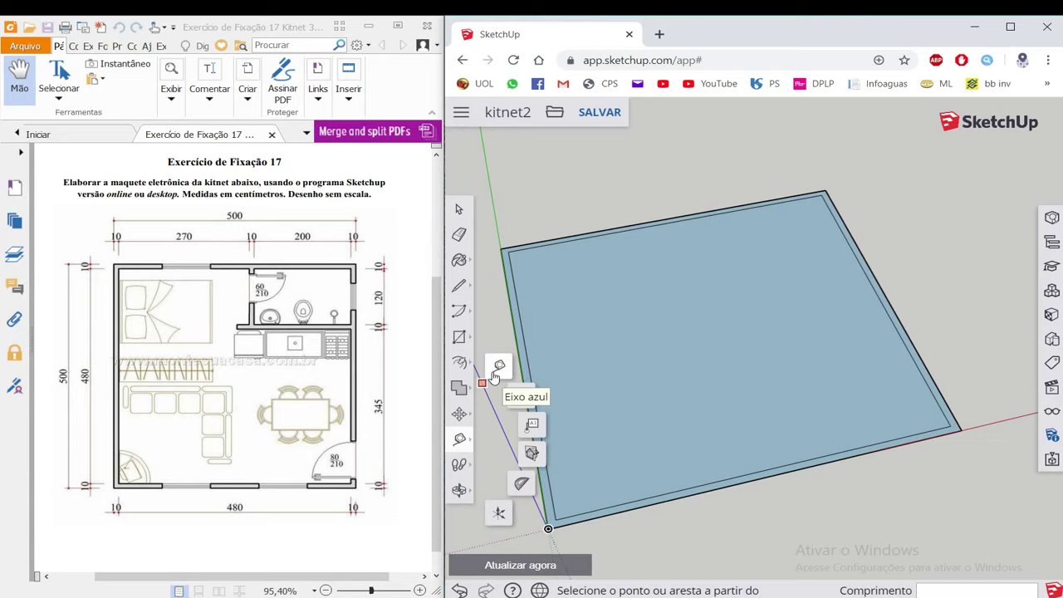
# Place guide lines at typed offsets from the floor's top edge and top corner.
pyautogui.click(494, 376)
pyautogui.scroll(2, 785, 190)
pyautogui.scroll(2, 769, 199)
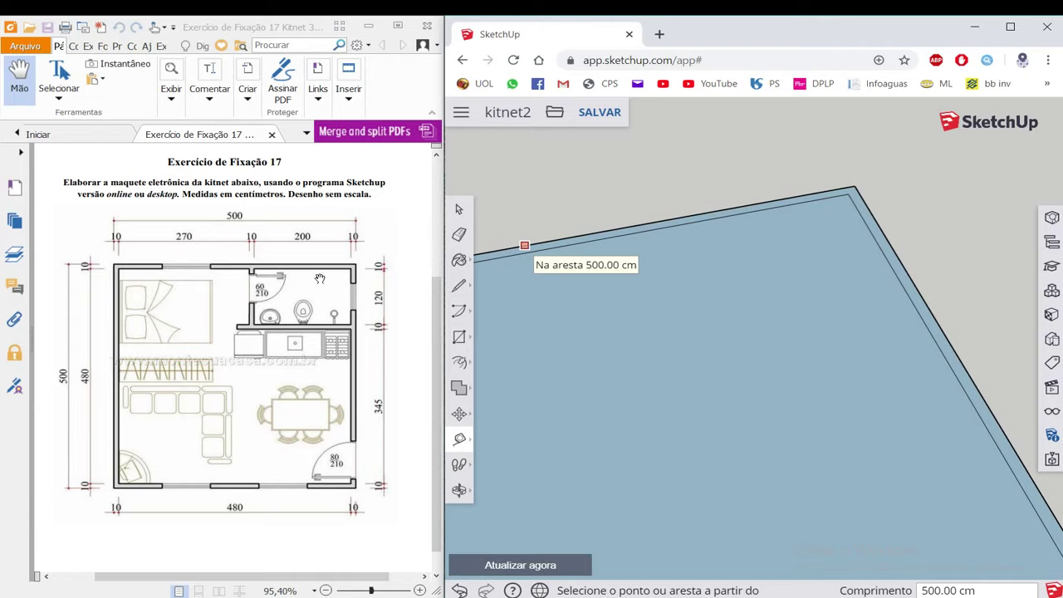
pyautogui.click(691, 221)
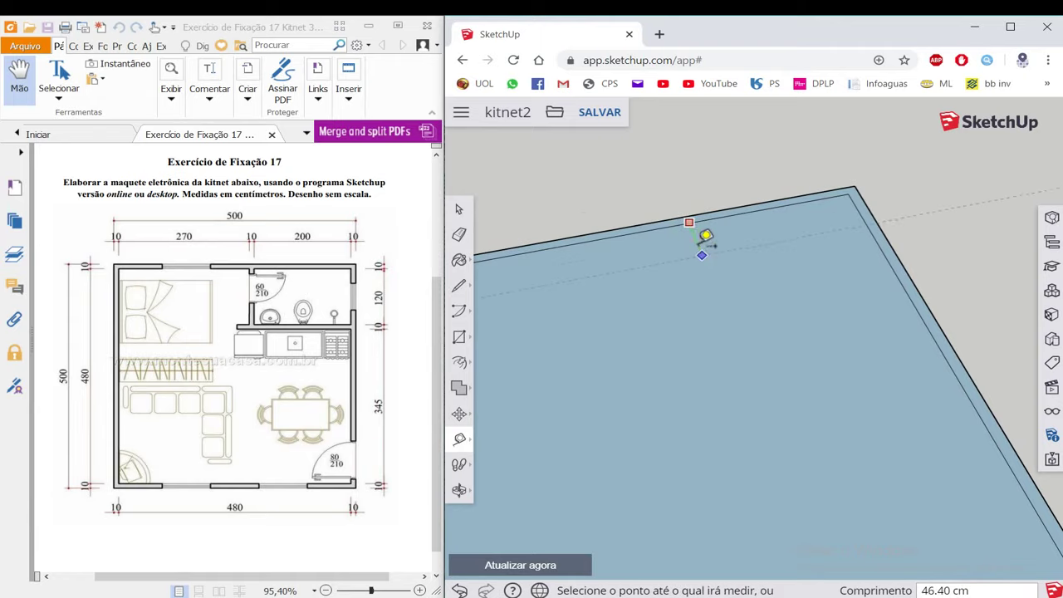
pyautogui.scroll(-2, 702, 236)
pyautogui.scroll(-1, 685, 199)
pyautogui.write('120')
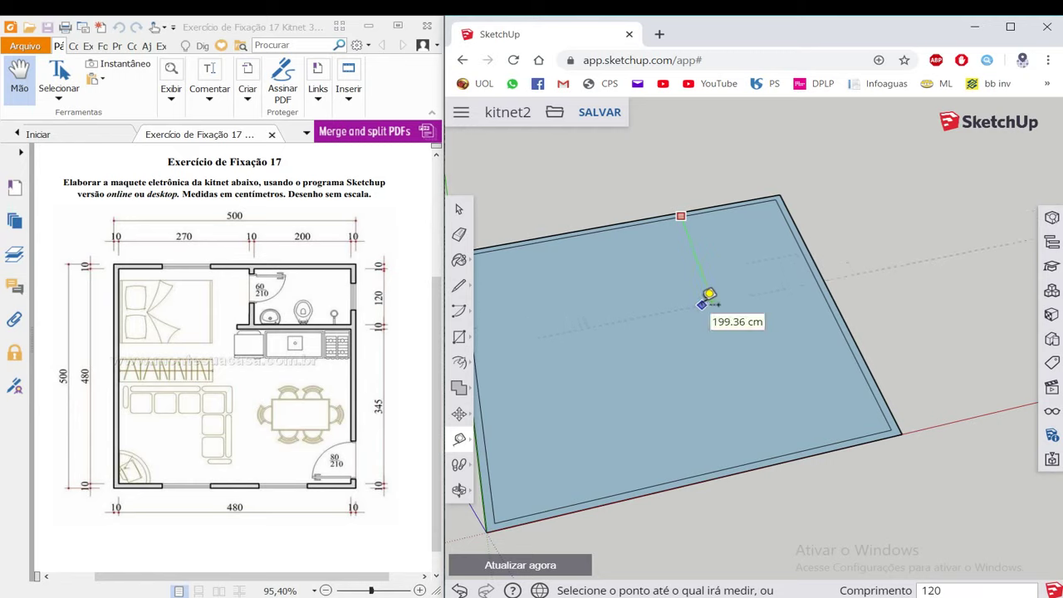
pyautogui.press('Return')
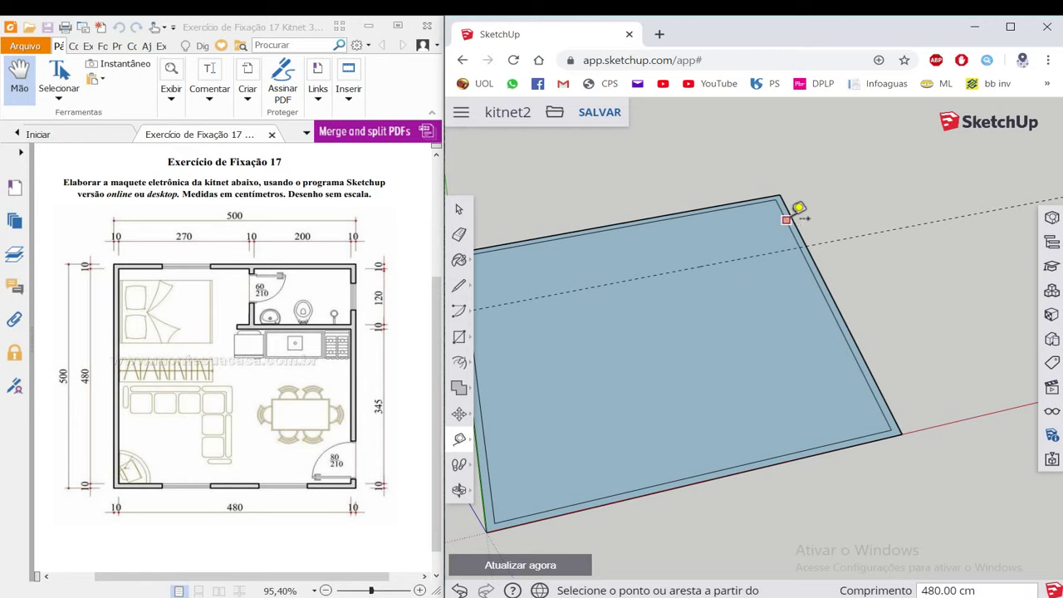
pyautogui.scroll(2, 797, 208)
pyautogui.click(796, 211)
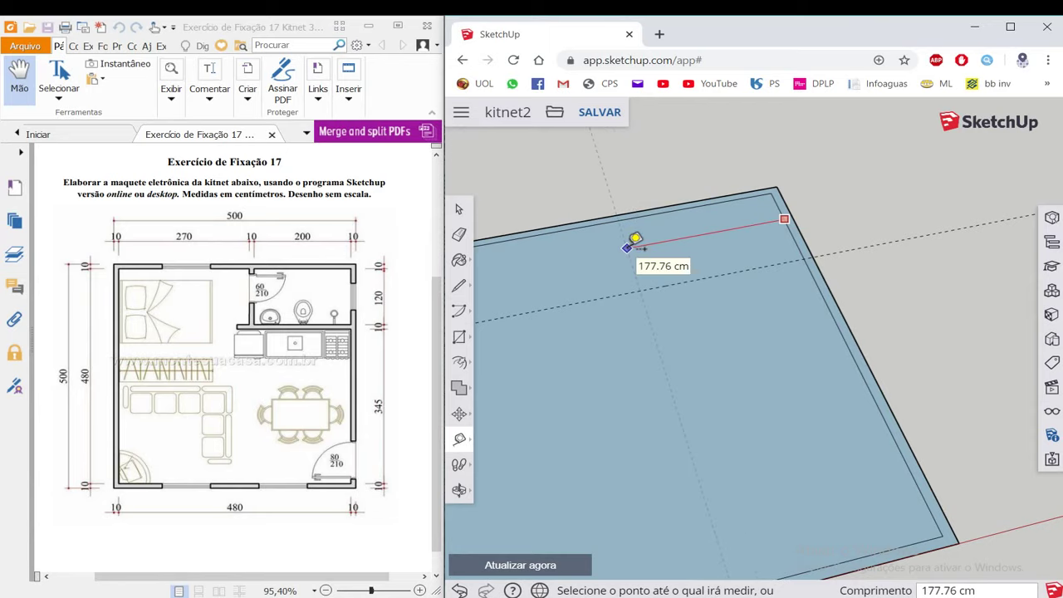
pyautogui.press('Return')
# Add a parallel guide 10 cm from each of the vertical and horizontal guides.
pyautogui.scroll(-2, 640, 249)
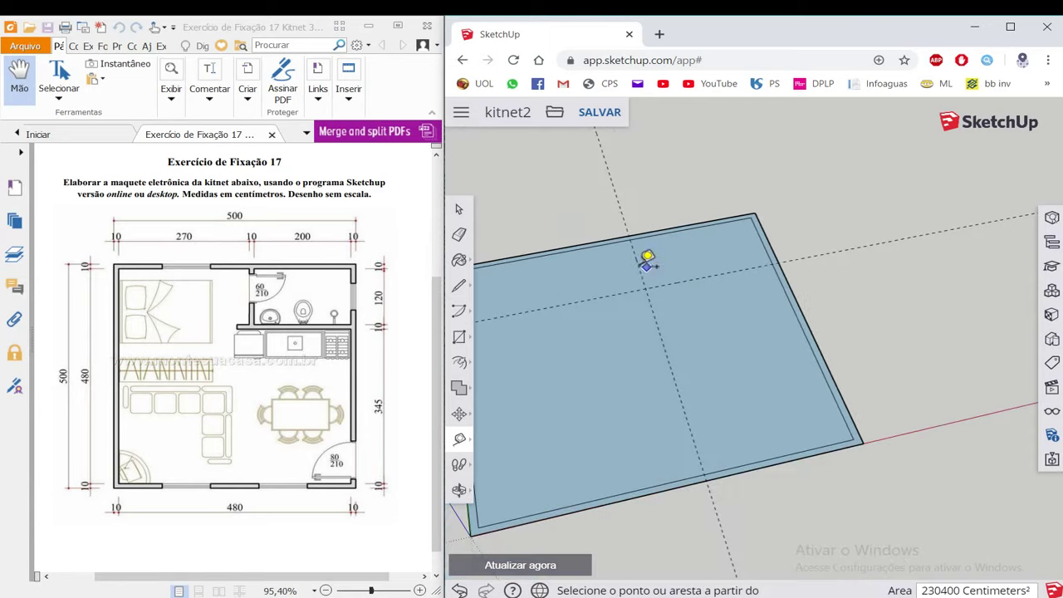
pyautogui.scroll(3, 632, 257)
pyautogui.click(658, 263)
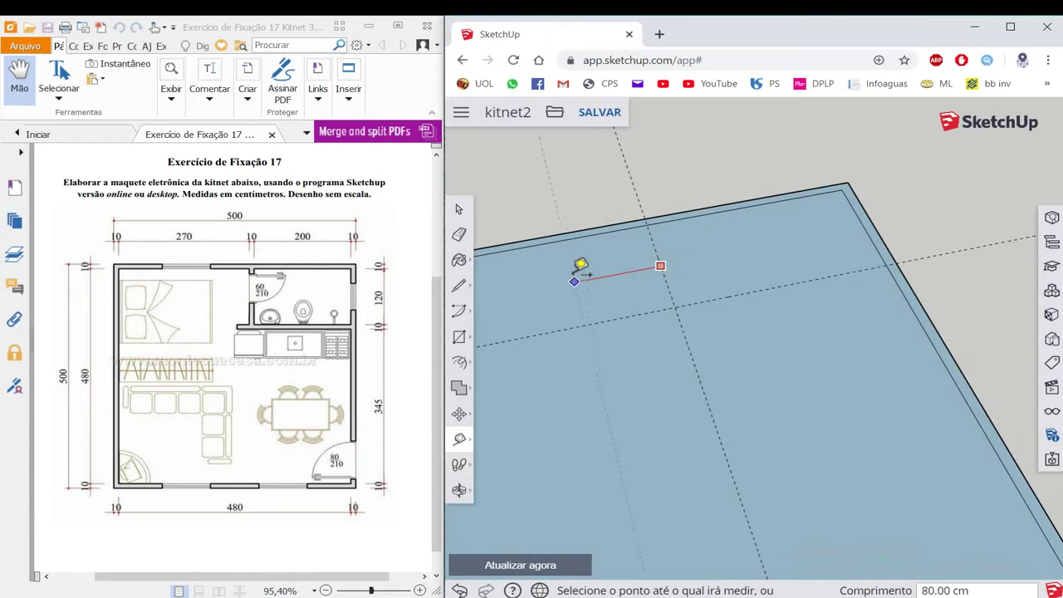
pyautogui.click(590, 264)
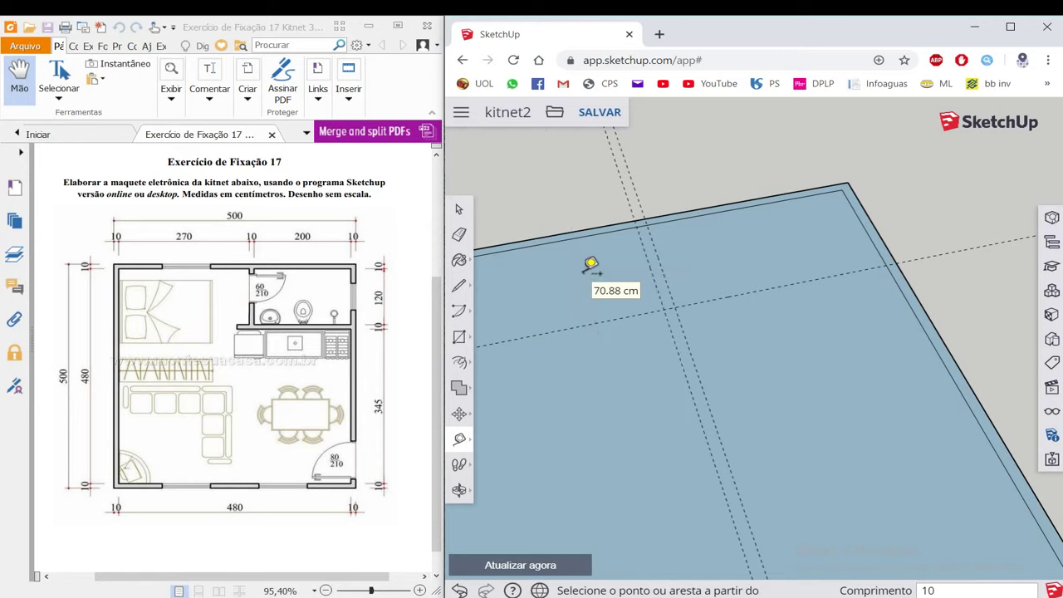
pyautogui.click(759, 291)
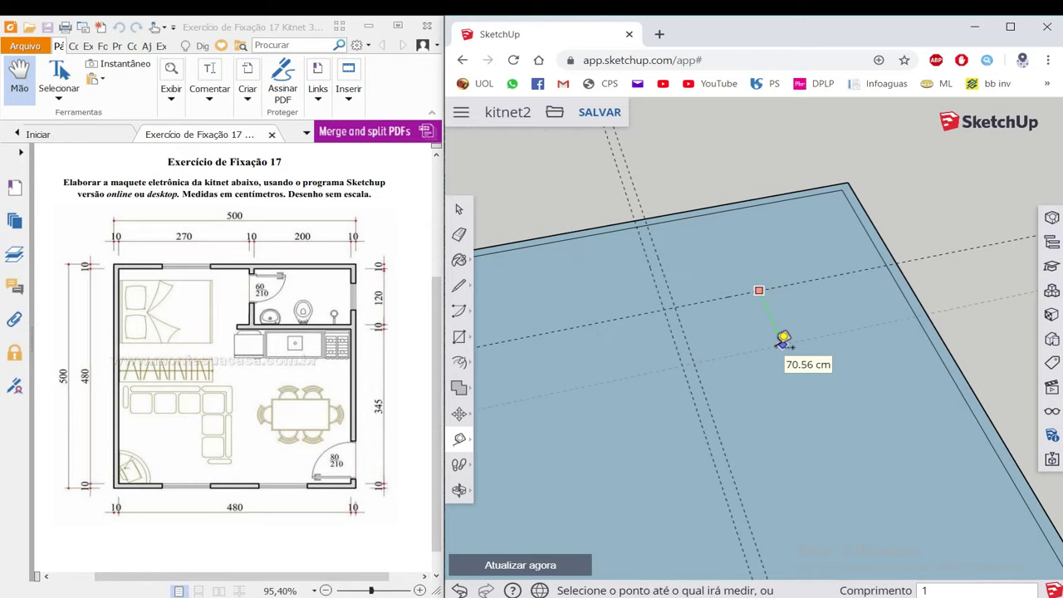
pyautogui.press('Return')
pyautogui.moveTo(665, 278); pyautogui.dragTo(609, 292, button='middle')
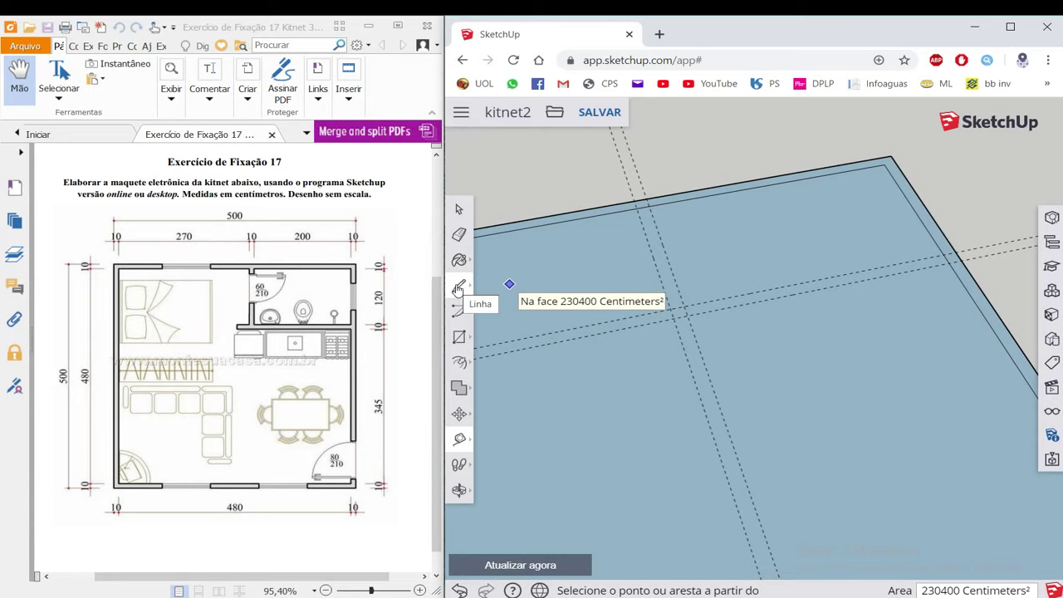
# Trace bathroom wall edges along the guides, including the 200 cm and 120 cm runs.
pyautogui.click(458, 285)
pyautogui.scroll(2, 648, 224)
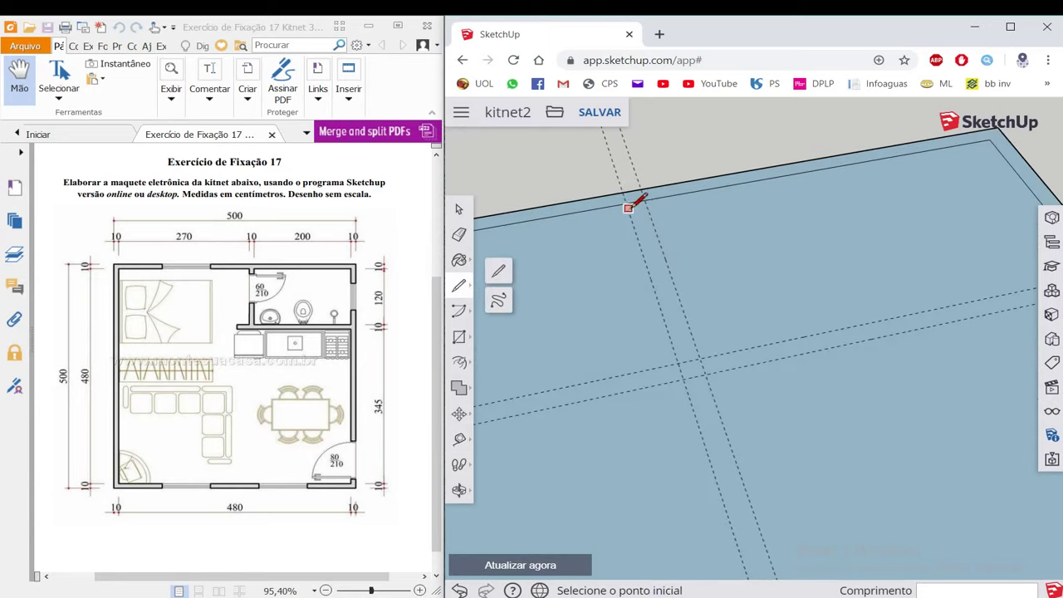
pyautogui.click(645, 200)
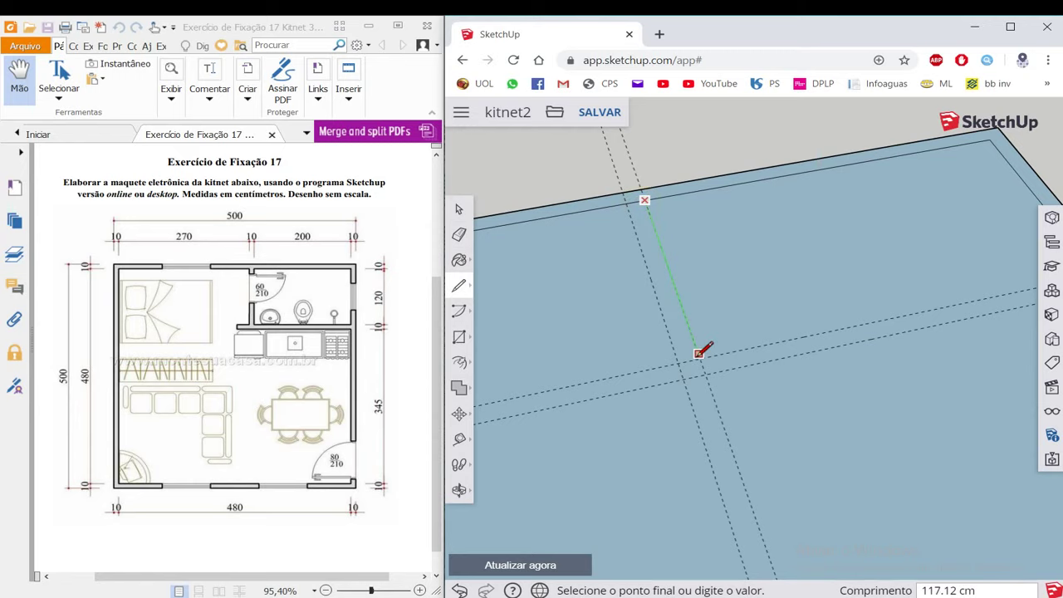
pyautogui.click(700, 353)
pyautogui.scroll(-2, 830, 328)
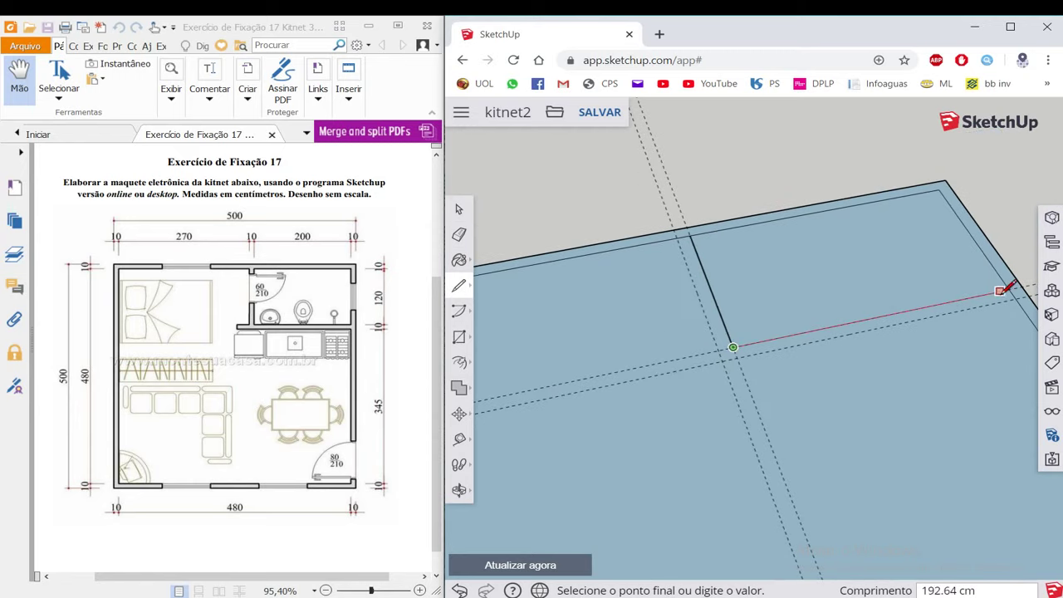
pyautogui.click(1010, 290)
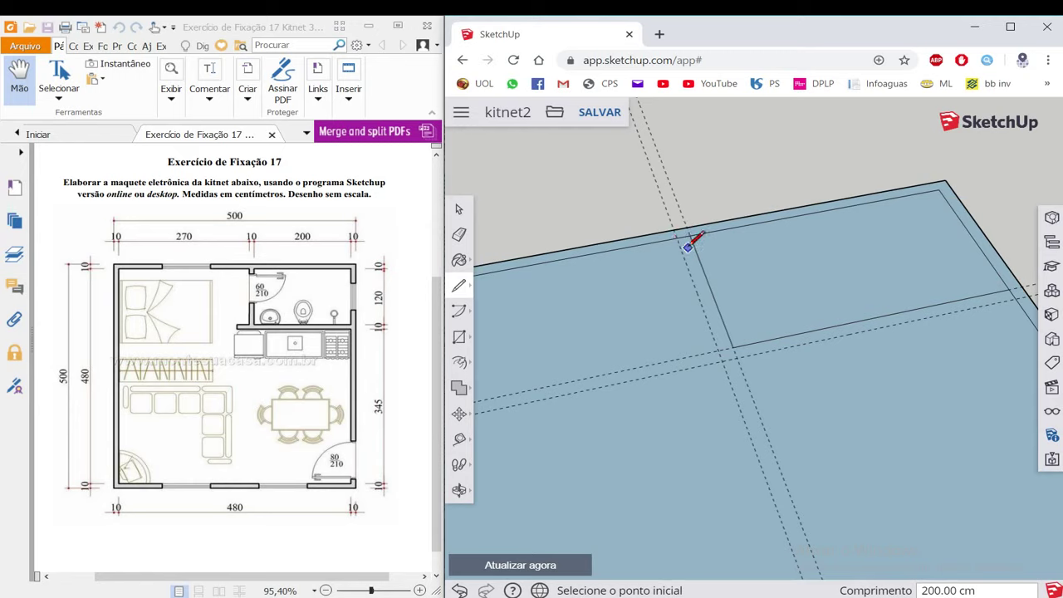
pyautogui.click(1020, 296)
pyautogui.click(722, 358)
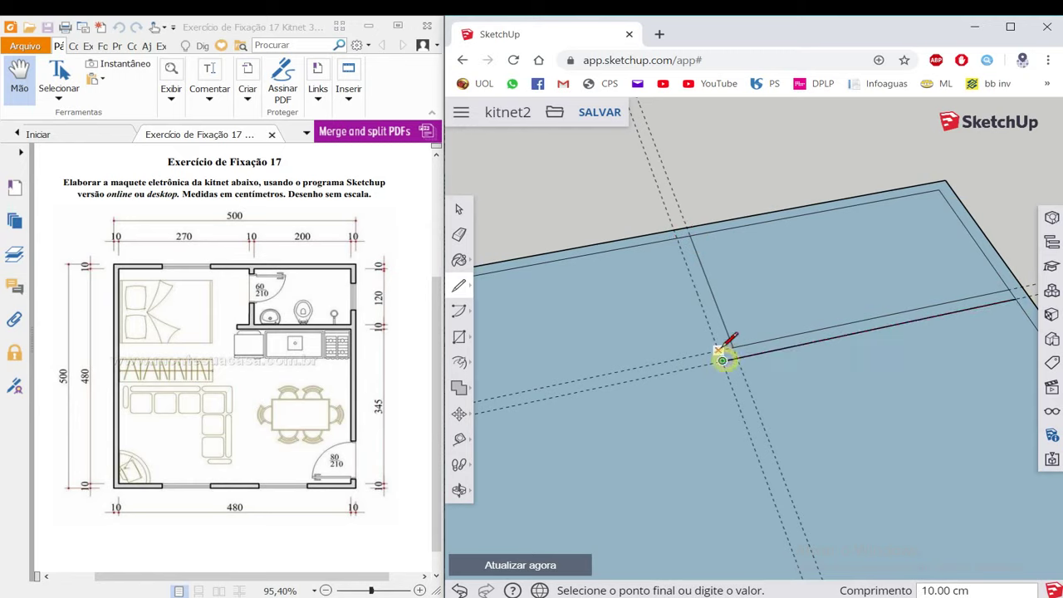
pyautogui.click(683, 231)
# Draw a 30 cm wall stub and close it into a narrow face.
pyautogui.scroll(2, 748, 355)
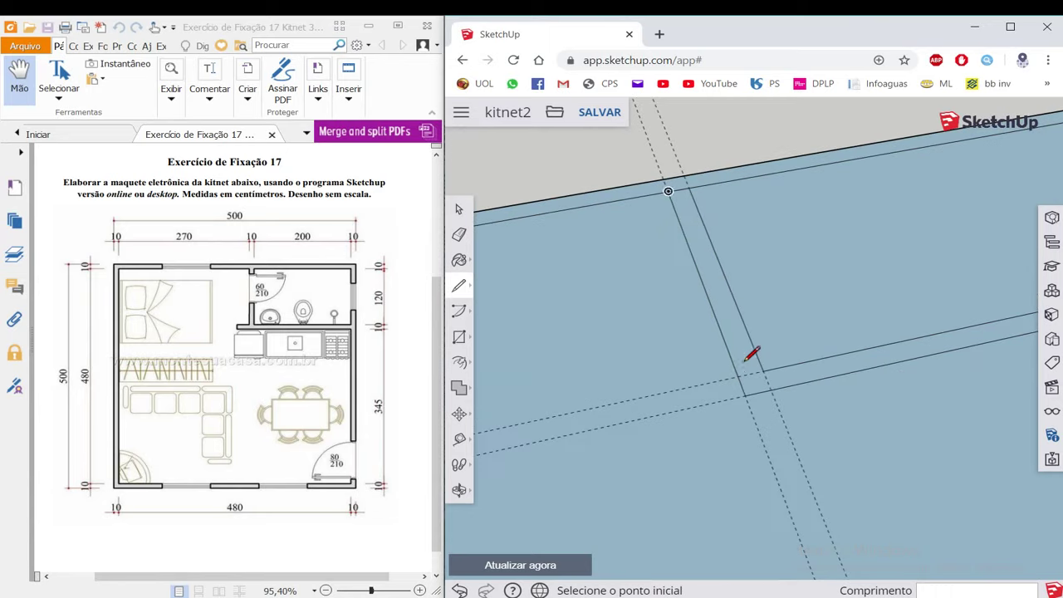
pyautogui.scroll(2, 734, 384)
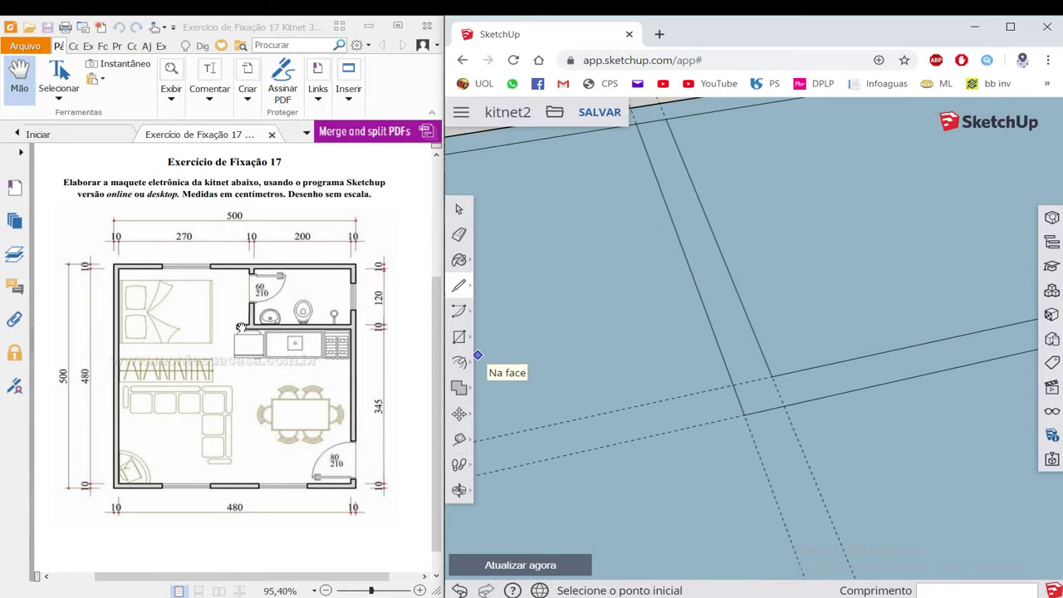
pyautogui.scroll(-1, 733, 384)
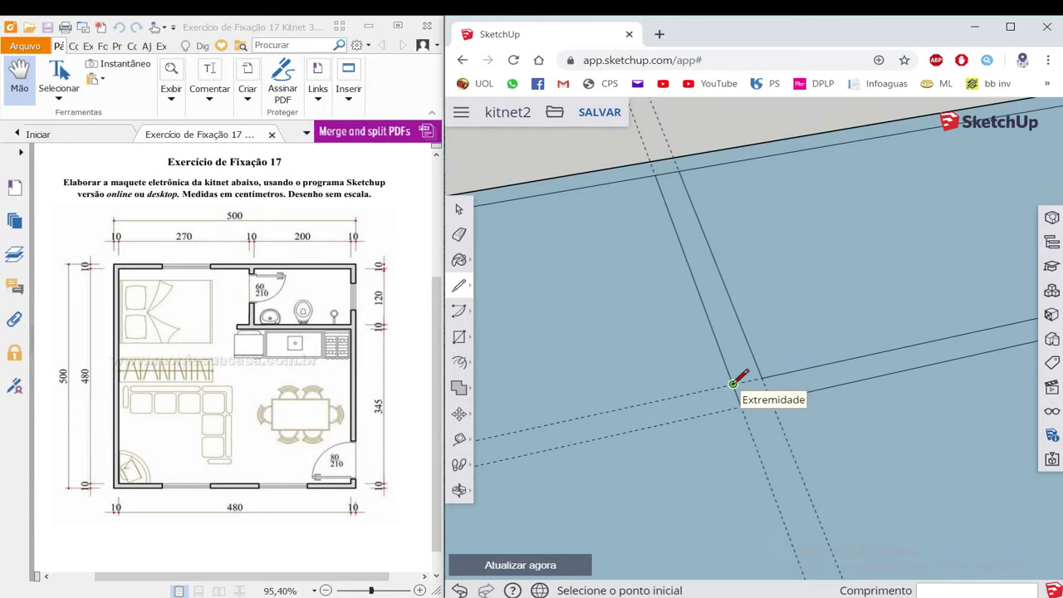
pyautogui.click(732, 384)
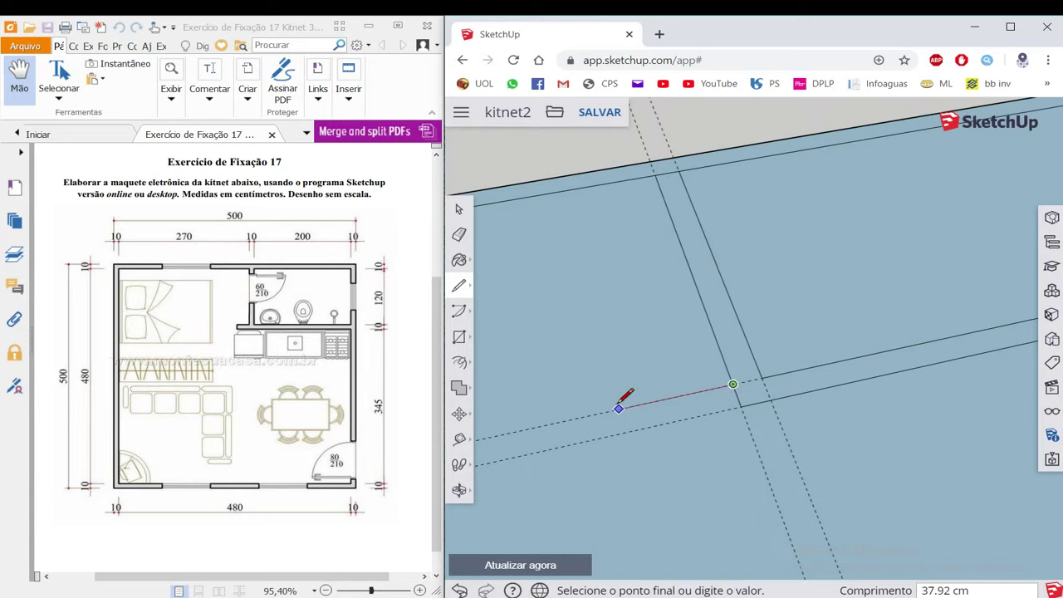
pyautogui.press('Return')
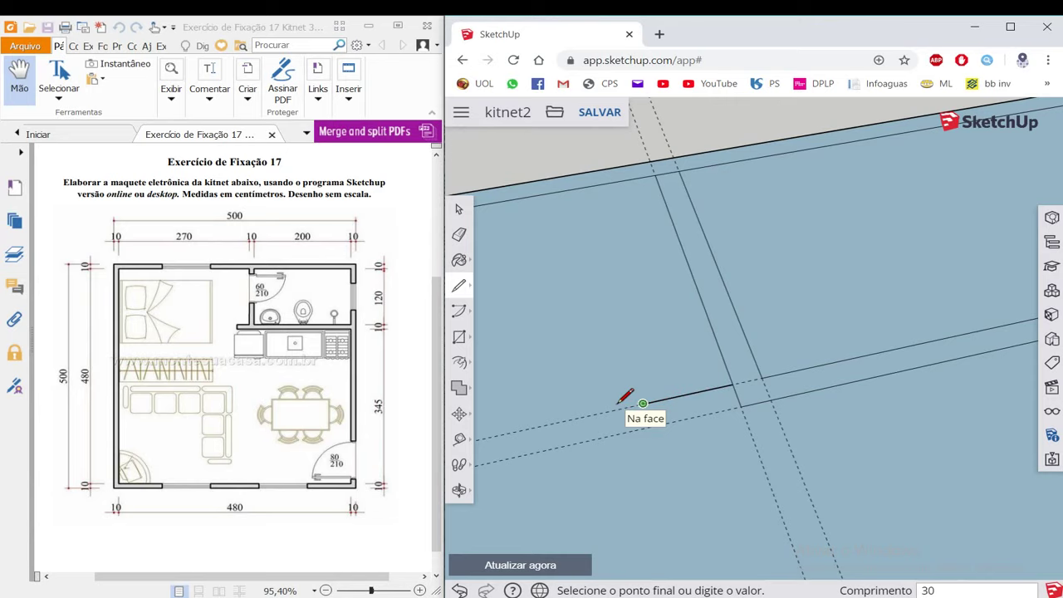
pyautogui.click(649, 429)
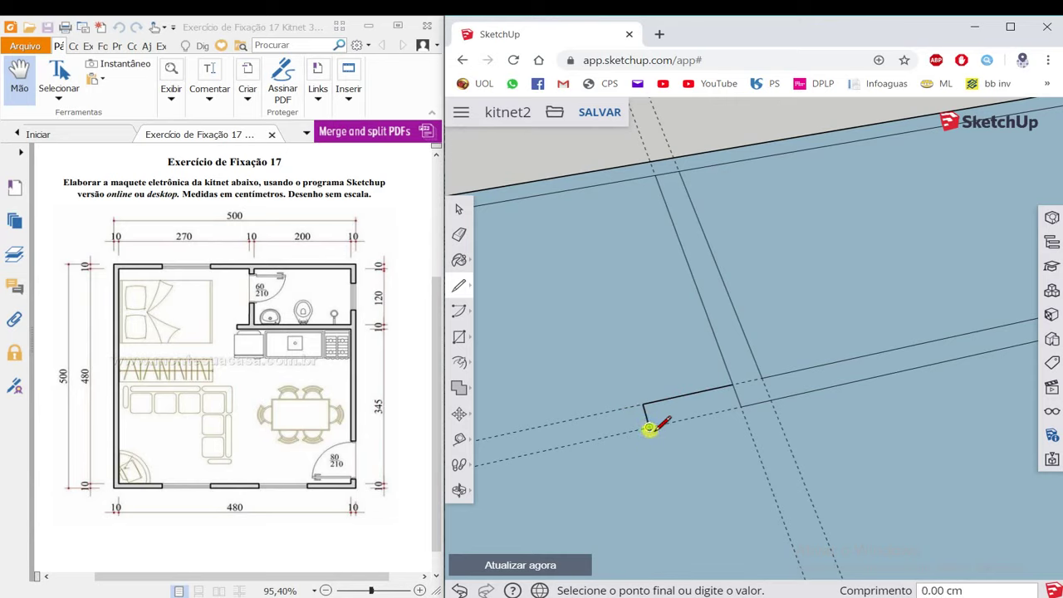
pyautogui.click(743, 404)
pyautogui.press('space')
pyautogui.scroll(-2, 527, 325)
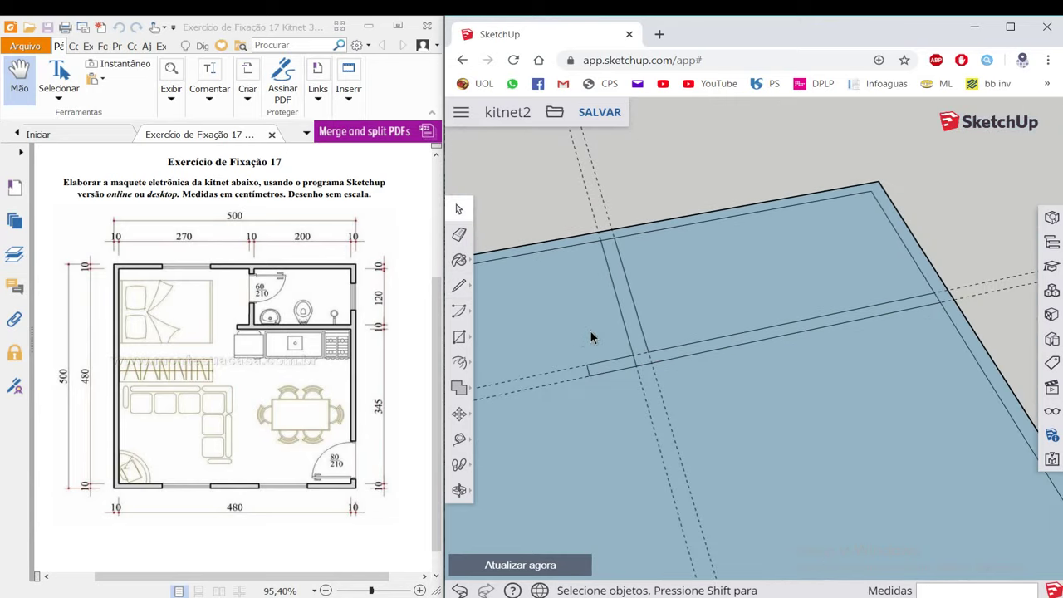
pyautogui.scroll(-2, 595, 340)
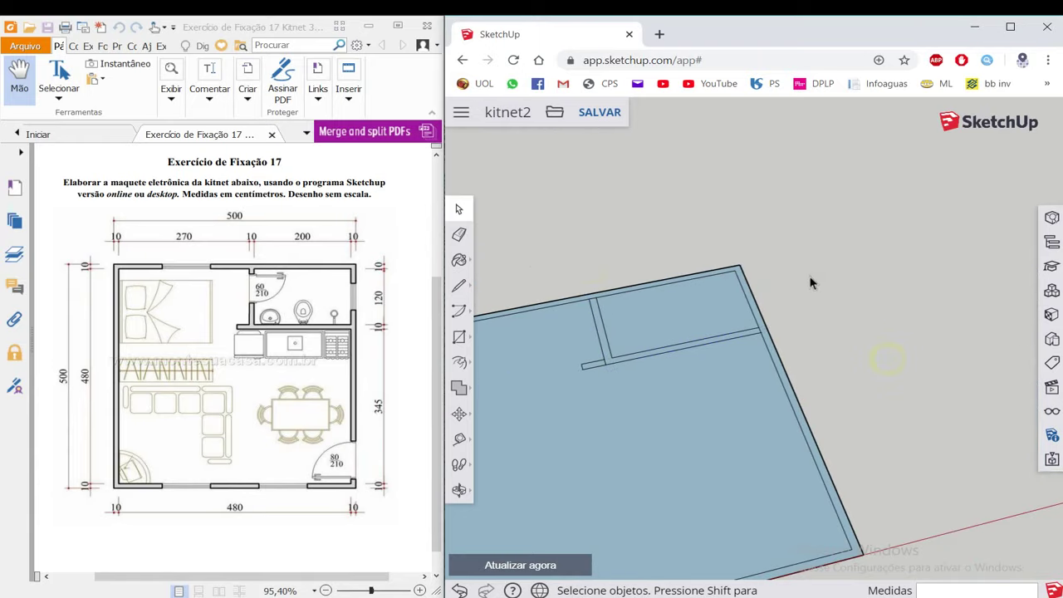
# Orbit and zoom out until the whole floor slab and axes show at an angled view.
pyautogui.scroll(1, 612, 351)
pyautogui.scroll(2, 605, 387)
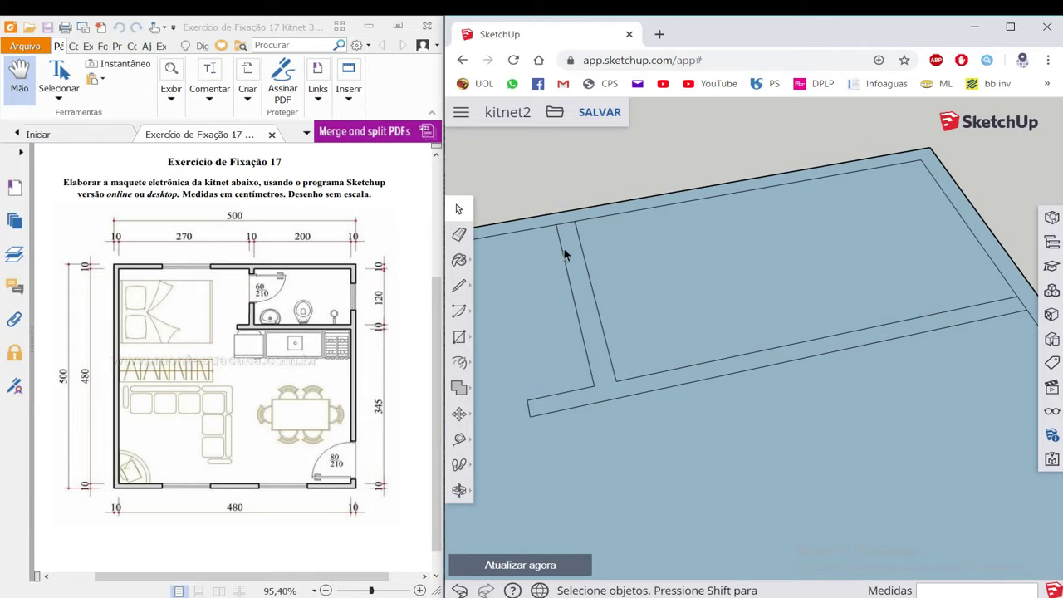
pyautogui.moveTo(564, 226); pyautogui.dragTo(950, 355, button='middle')
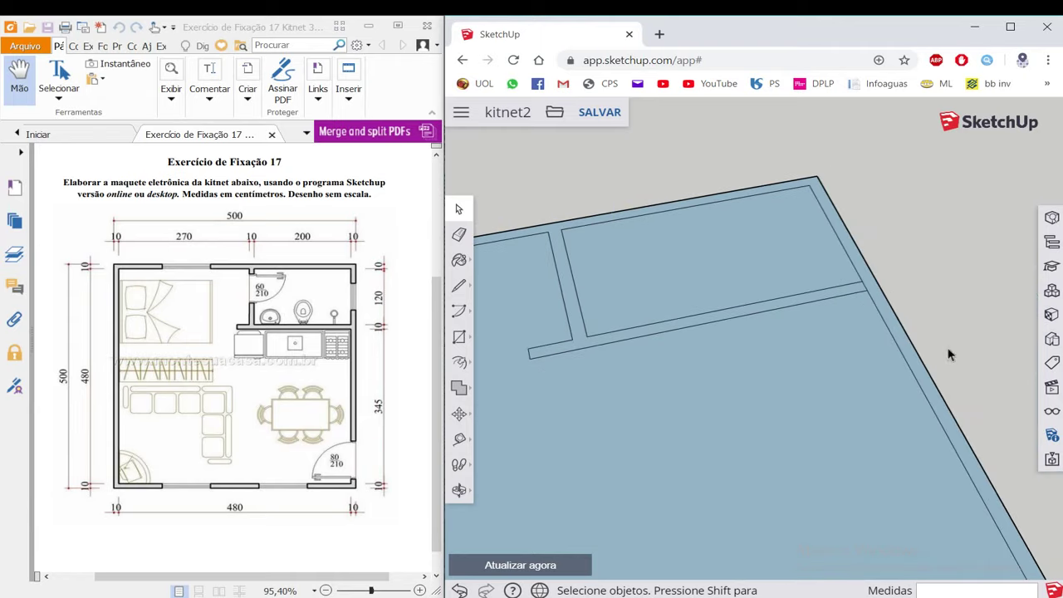
pyautogui.scroll(-5, 858, 289)
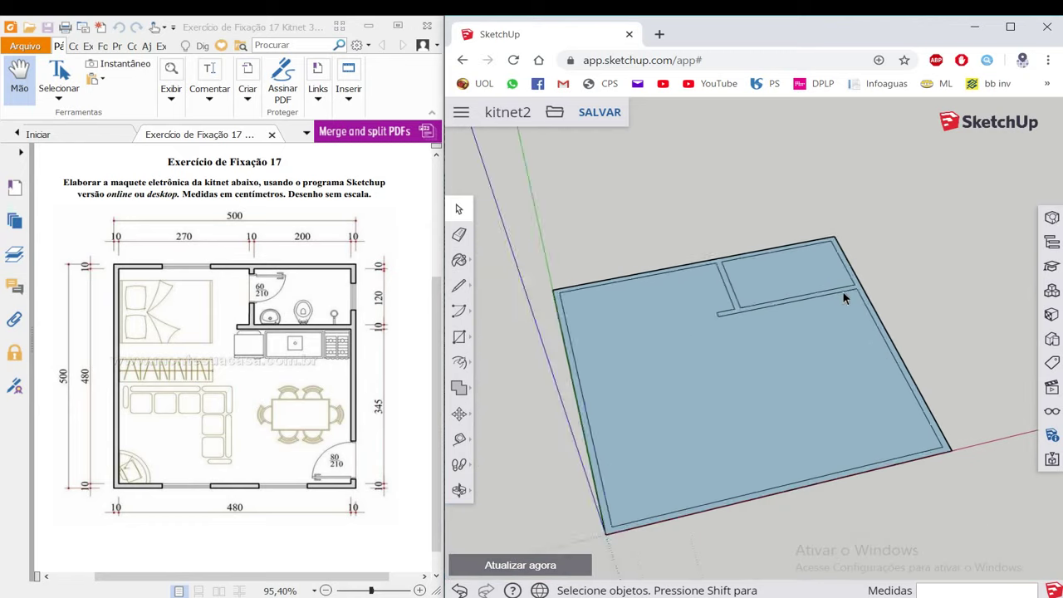
pyautogui.moveTo(843, 291)
pyautogui.mouseDown(button='middle')
pyautogui.moveTo(791, 306)
pyautogui.moveTo(783, 266)
pyautogui.moveTo(774, 283)
pyautogui.mouseUp(button='middle')
pyautogui.moveTo(774, 283)
pyautogui.mouseDown()
pyautogui.moveTo(743, 299)
pyautogui.moveTo(748, 330)
pyautogui.moveTo(785, 333)
pyautogui.mouseUp()
pyautogui.moveTo(785, 332)
pyautogui.mouseDown(button='middle')
pyautogui.moveTo(754, 337)
pyautogui.moveTo(775, 356)
pyautogui.mouseUp(button='middle')
pyautogui.scroll(-2, 753, 336)
pyautogui.scroll(1, 754, 336)
pyautogui.scroll(1, 748, 335)
pyautogui.scroll(-2, 745, 334)
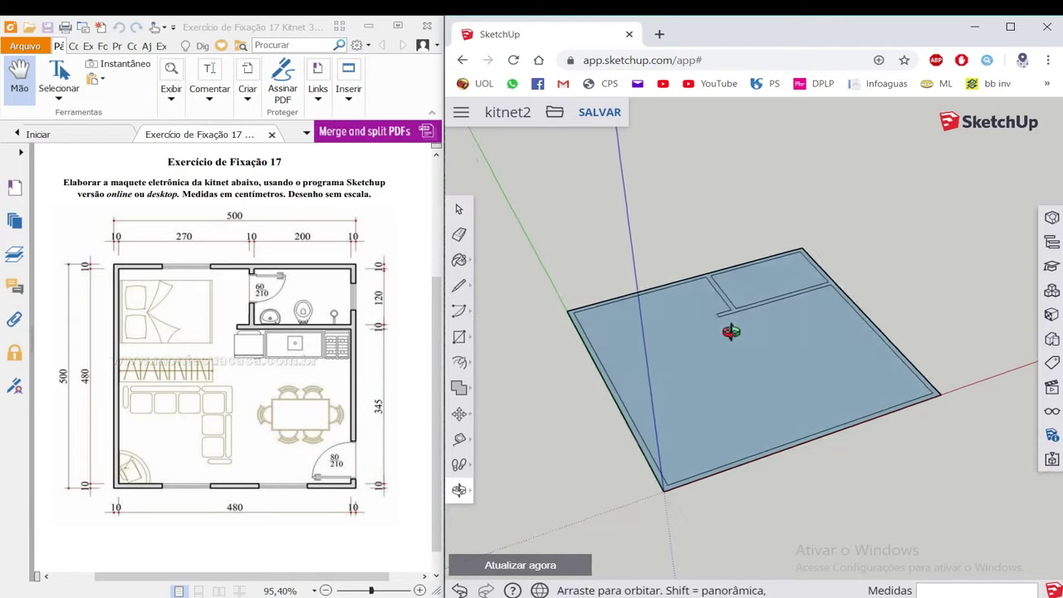
pyautogui.scroll(1, 776, 356)
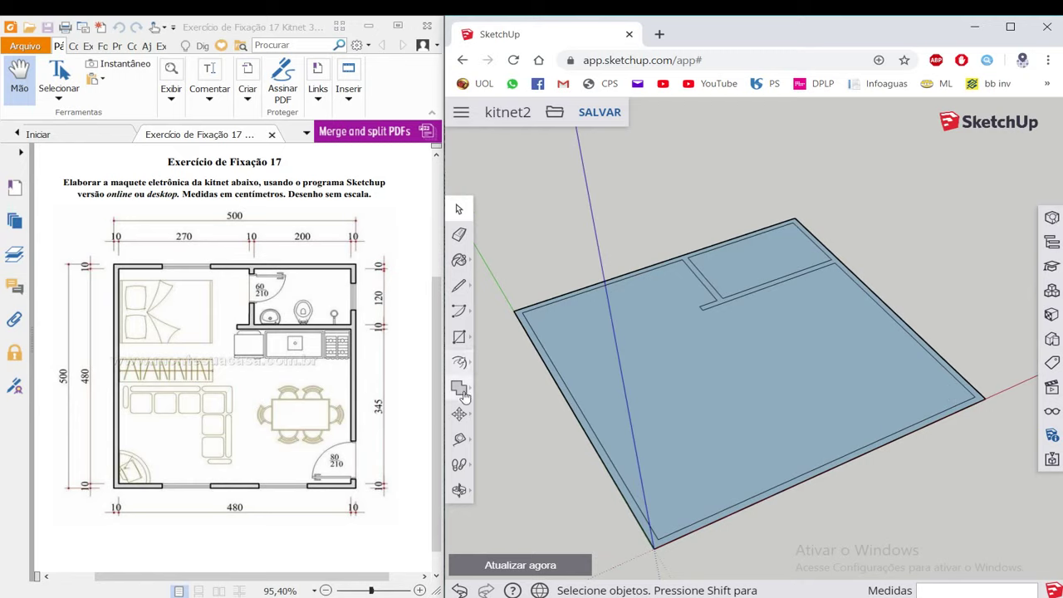
# Pull the whole floor face up 10 cm with Push/Pull to form the base.
pyautogui.click(460, 363)
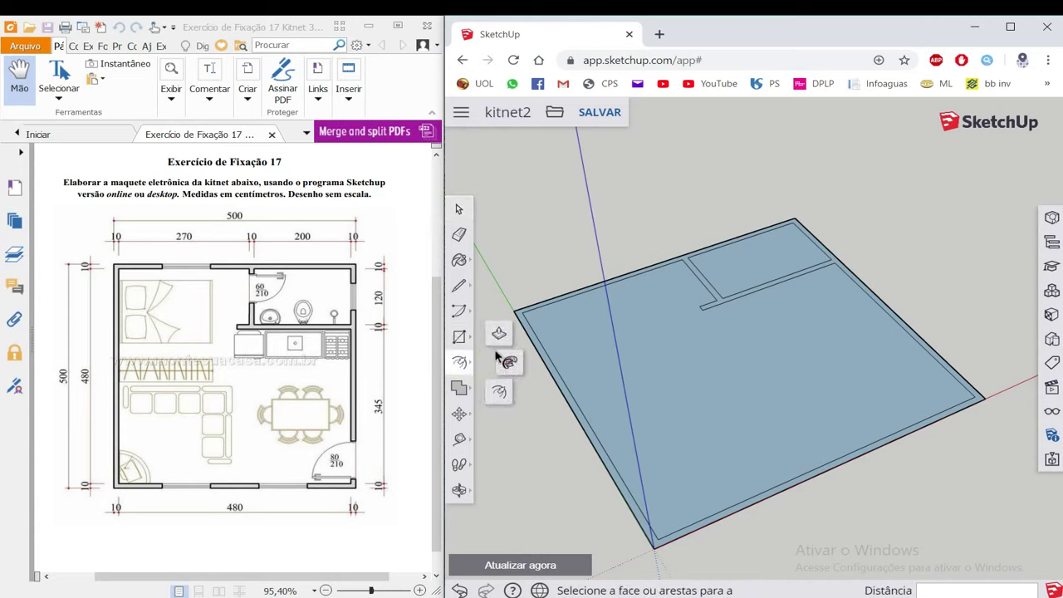
pyautogui.click(499, 336)
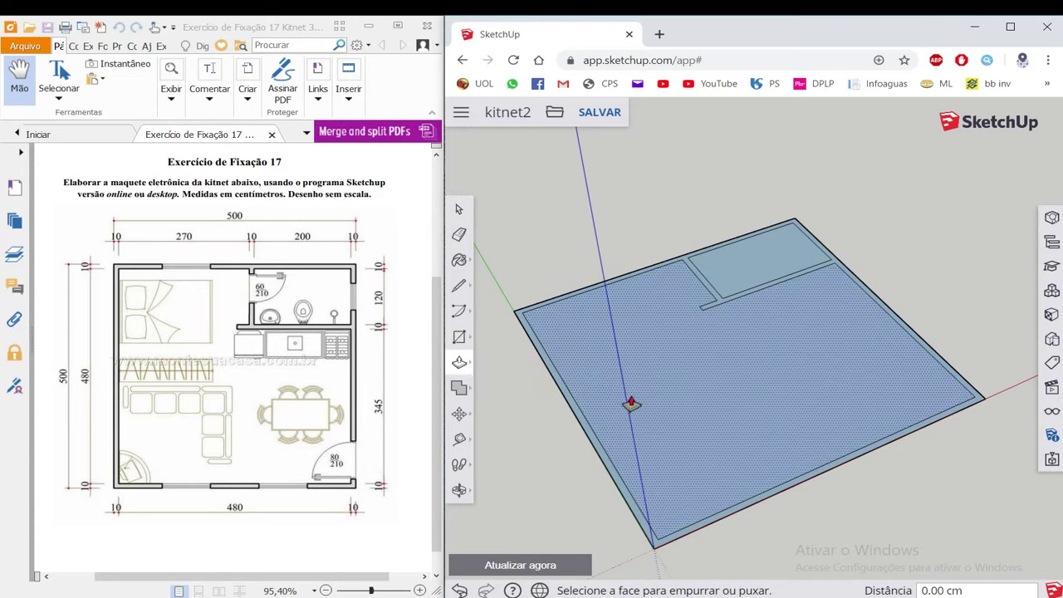
pyautogui.click(728, 395)
pyautogui.write('10')
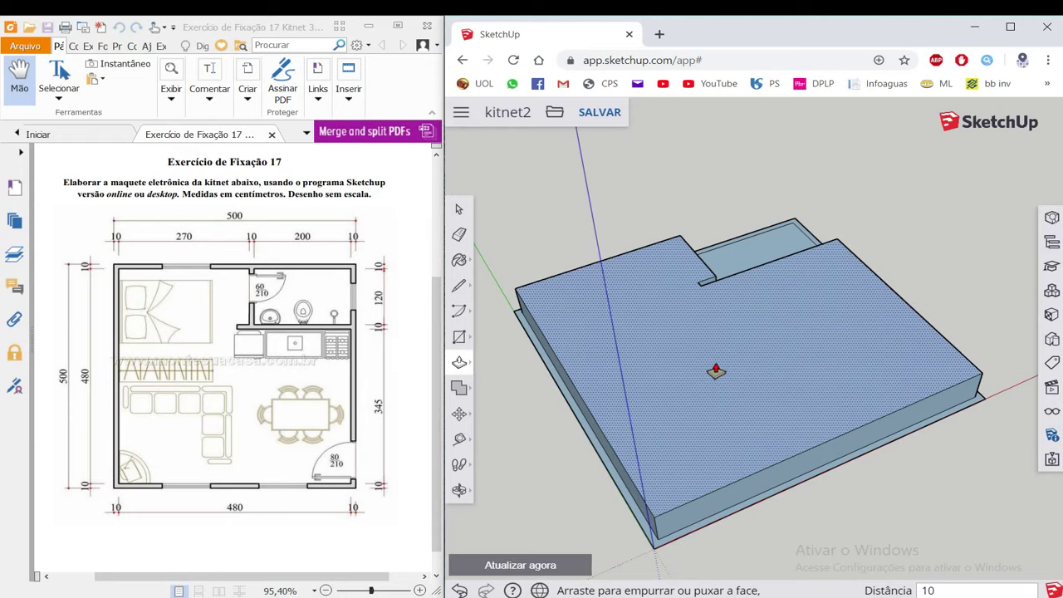
pyautogui.press('Return')
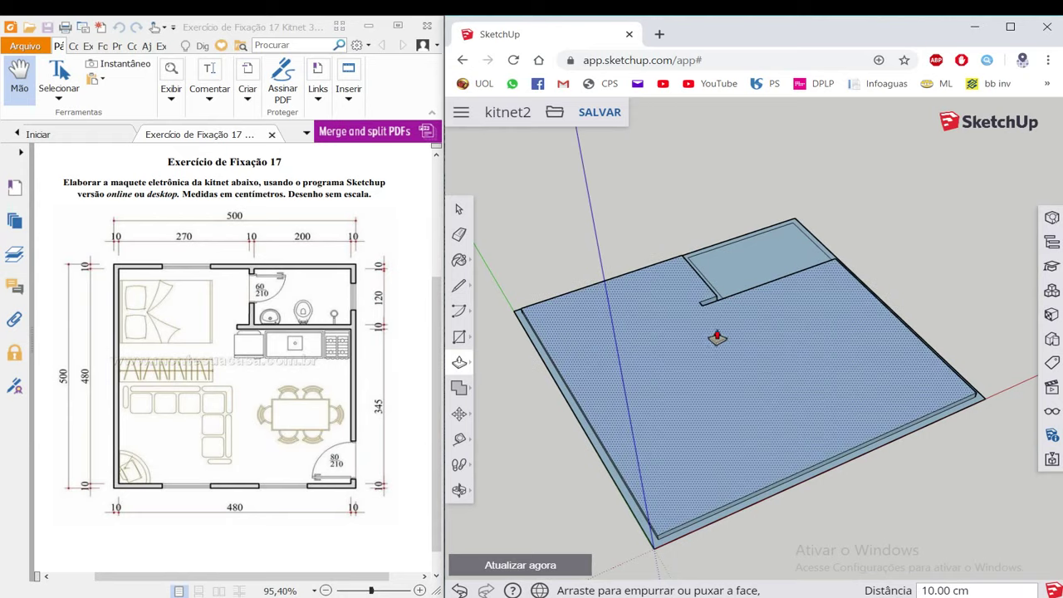
# Sink the large room floor face 7 cm into the base.
pyautogui.scroll(3, 715, 339)
pyautogui.scroll(2, 713, 258)
pyautogui.click(712, 314)
pyautogui.write('7')
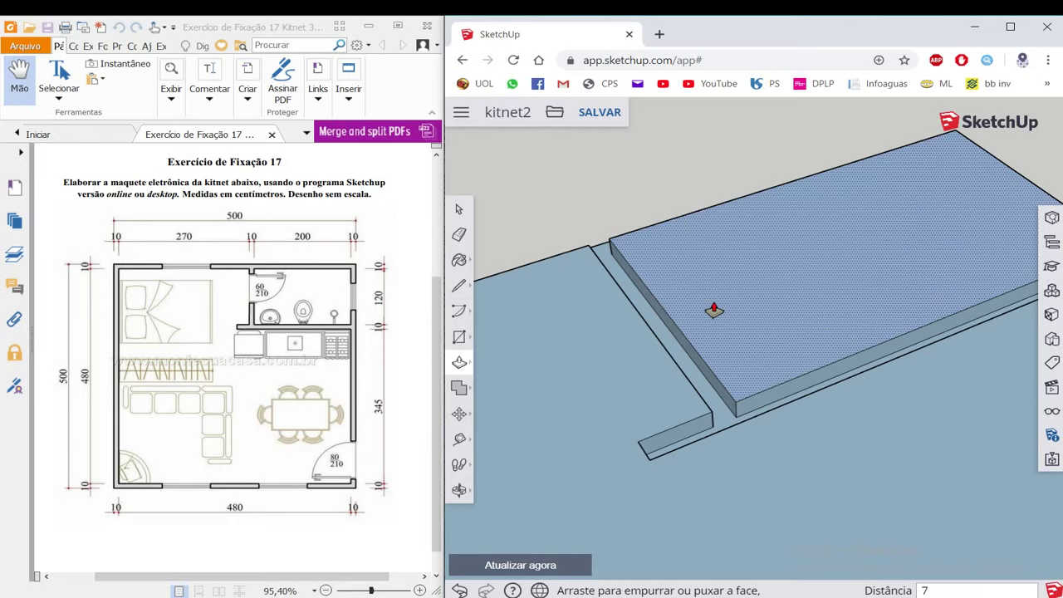
pyautogui.write(',')
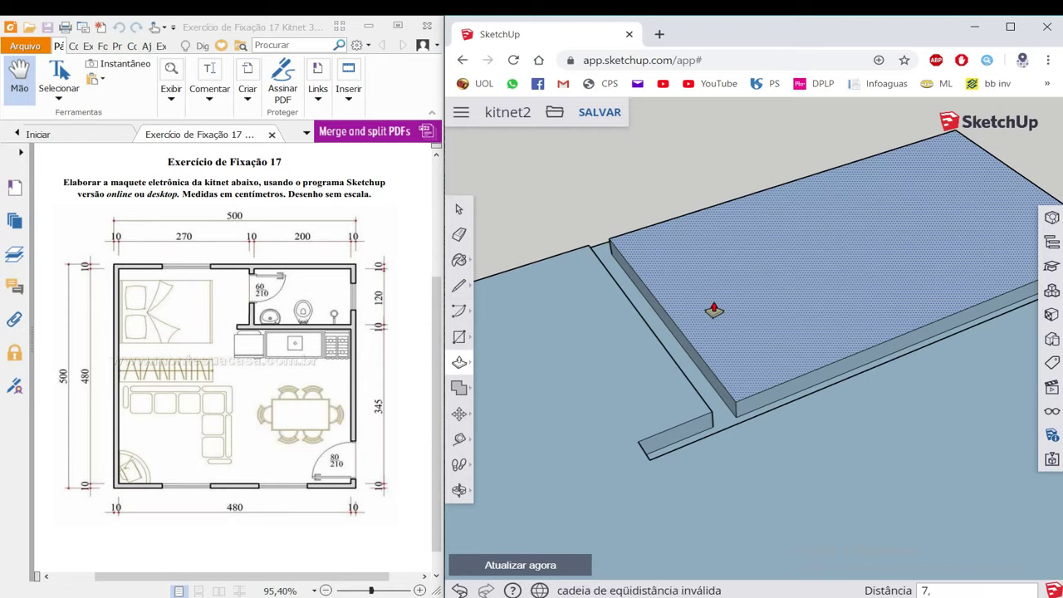
pyautogui.press('Escape')
pyautogui.moveTo(671, 361); pyautogui.dragTo(698, 290)
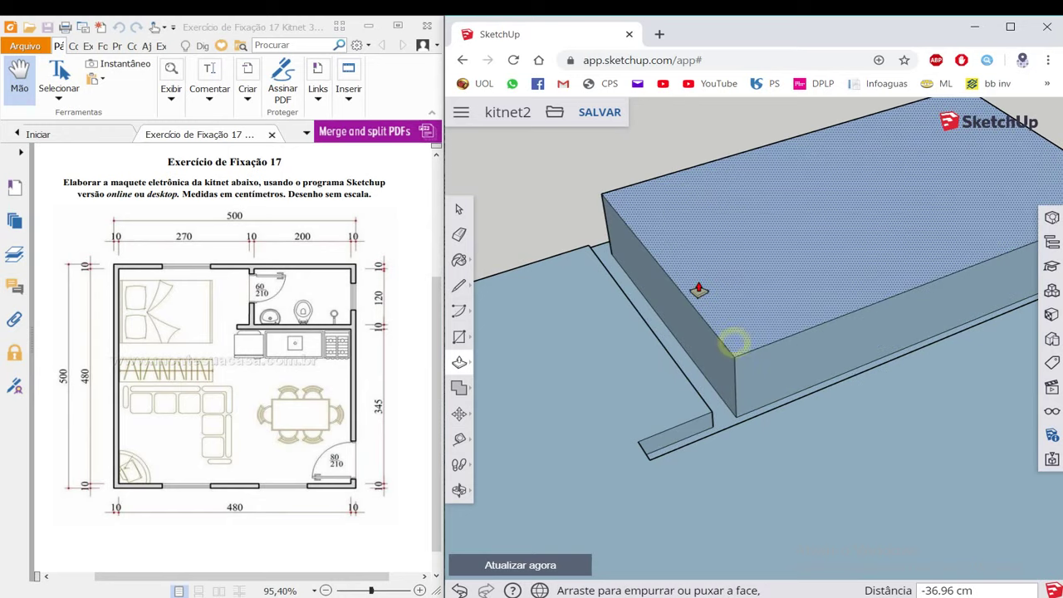
pyautogui.press('Return')
pyautogui.moveTo(698, 290)
pyautogui.mouseDown(button='middle')
pyautogui.moveTo(586, 244)
pyautogui.moveTo(597, 450)
pyautogui.mouseUp(button='middle')
pyautogui.scroll(3, 587, 241)
pyautogui.scroll(-3, 783, 355)
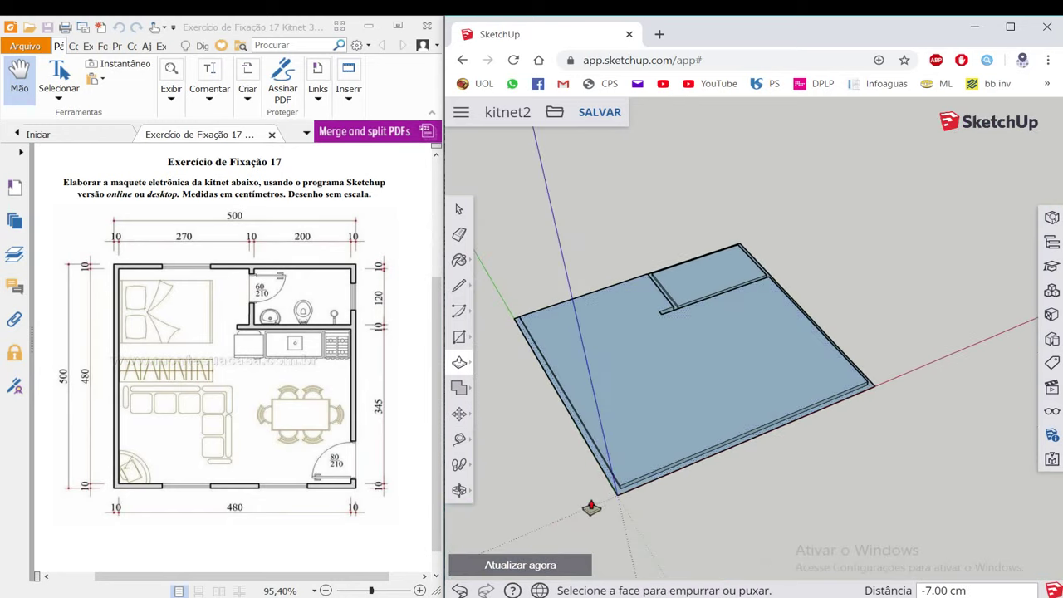
pyautogui.scroll(5, 631, 486)
# Raise the wall footprint strip 7 cm.
pyautogui.moveTo(631, 486); pyautogui.dragTo(625, 484)
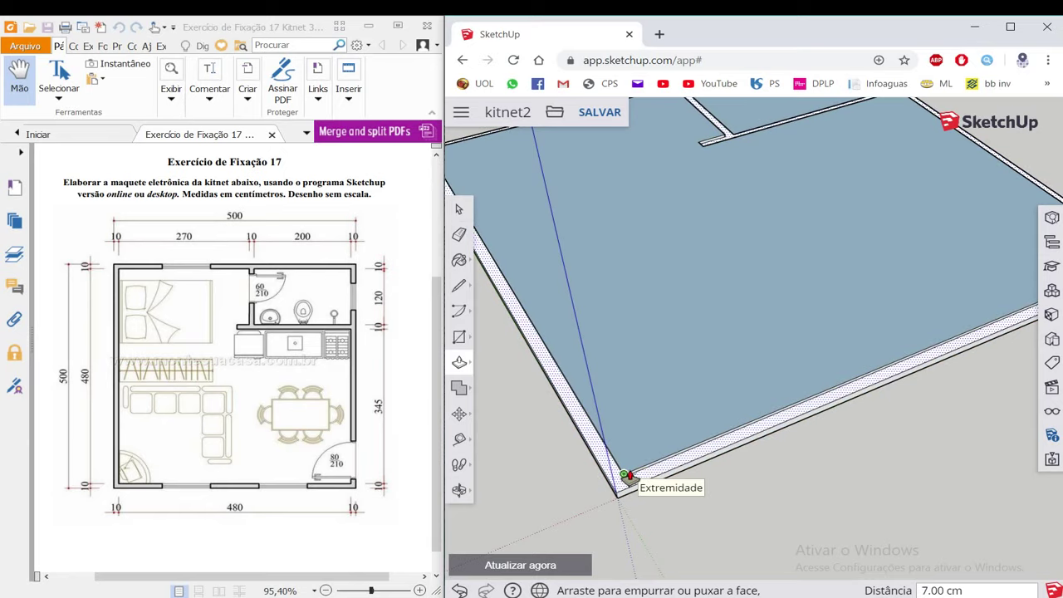
pyautogui.write('7')
pyautogui.press('Return')
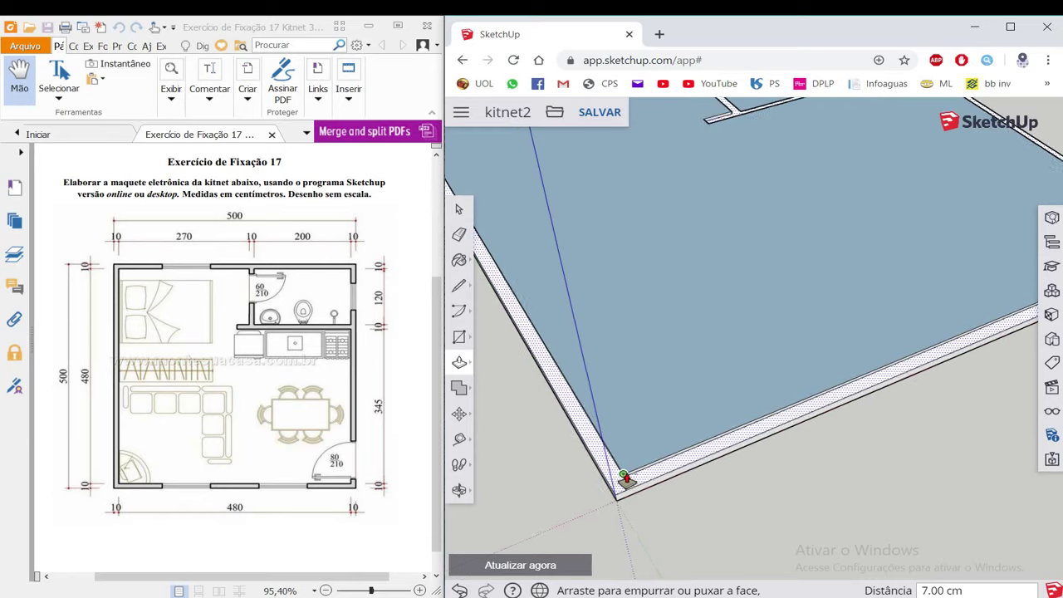
# Extrude the small face at the near corner up to the corner endpoint, about 3 cm.
pyautogui.scroll(-5, 625, 482)
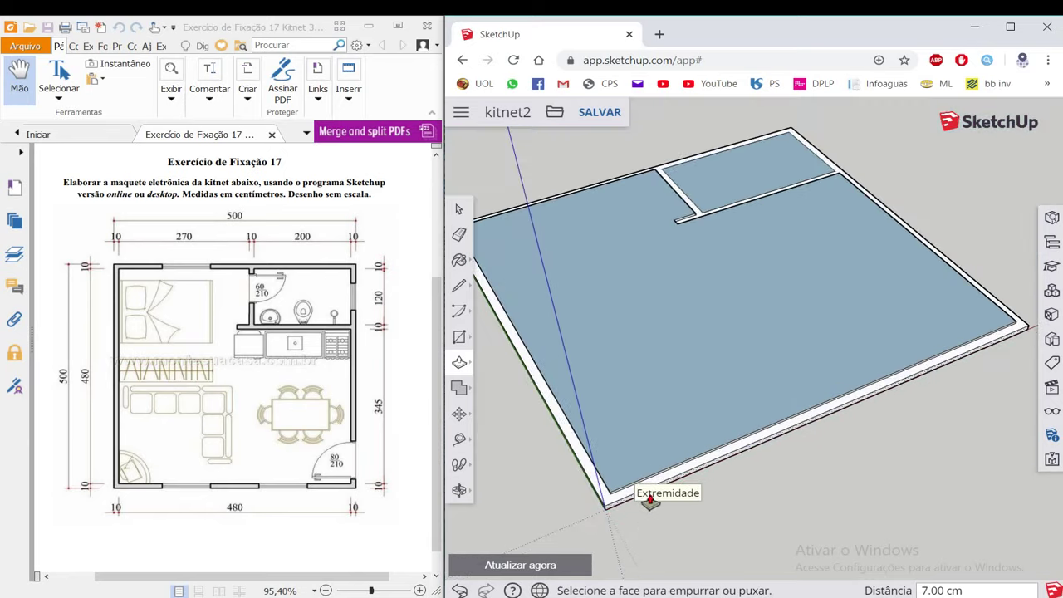
pyautogui.moveTo(648, 498); pyautogui.dragTo(641, 462, button='middle')
pyautogui.scroll(3, 640, 464)
pyautogui.scroll(2, 702, 373)
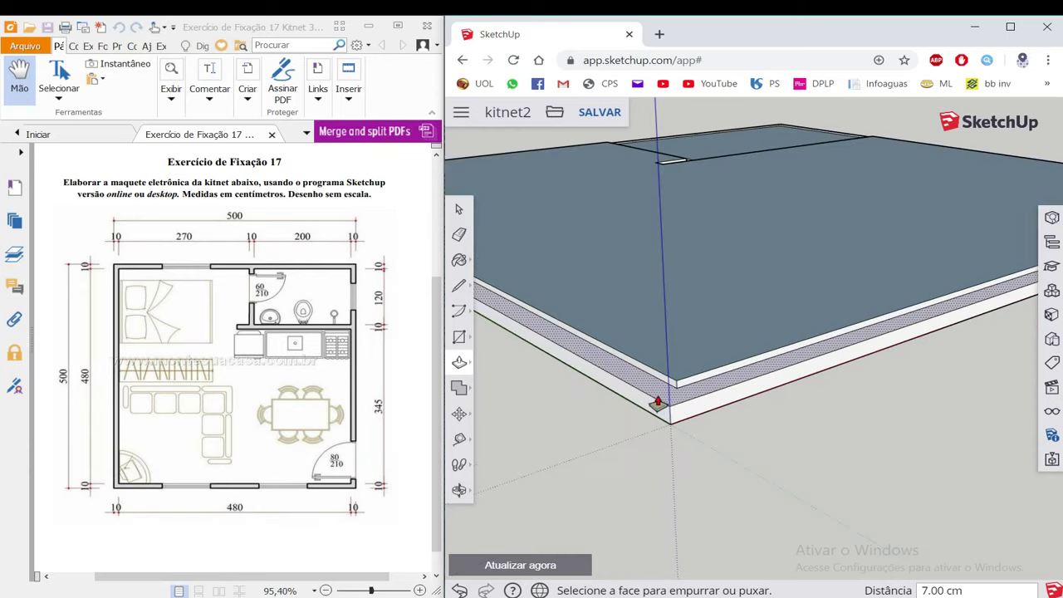
pyautogui.scroll(2, 659, 397)
pyautogui.moveTo(676, 404); pyautogui.dragTo(703, 390, button='middle')
pyautogui.click(704, 390)
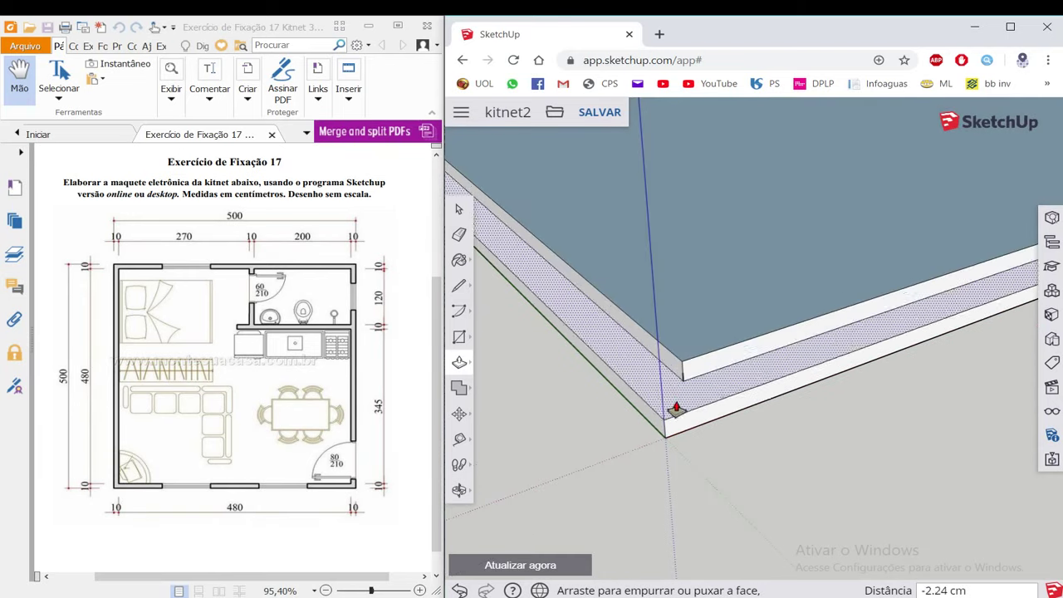
pyautogui.press('Escape')
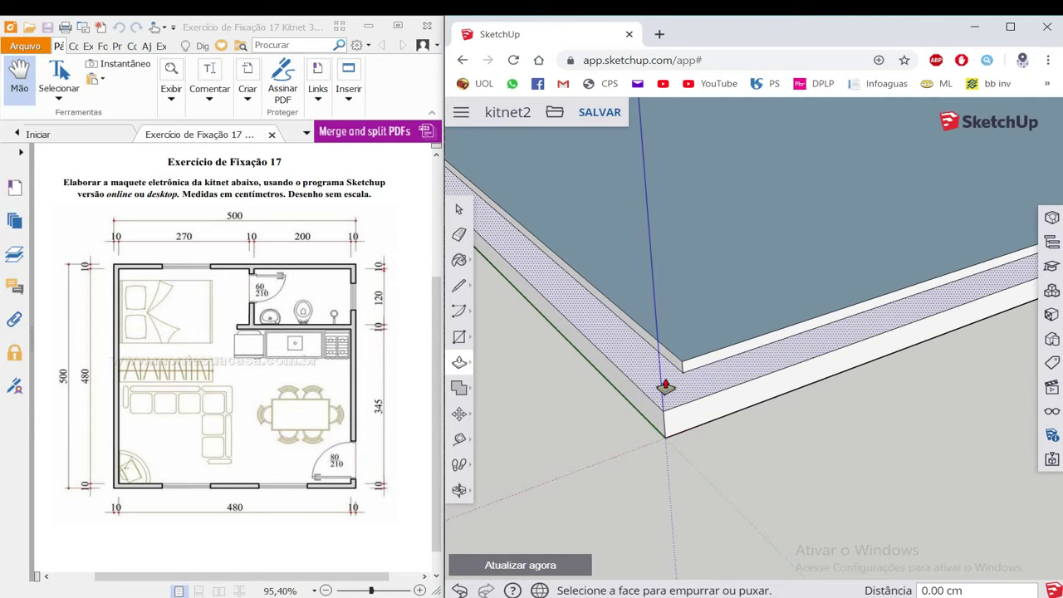
pyautogui.click(660, 386)
pyautogui.click(684, 373)
# From a near-top view, start pulling the wall outline upward into walls.
pyautogui.scroll(-2, 684, 373)
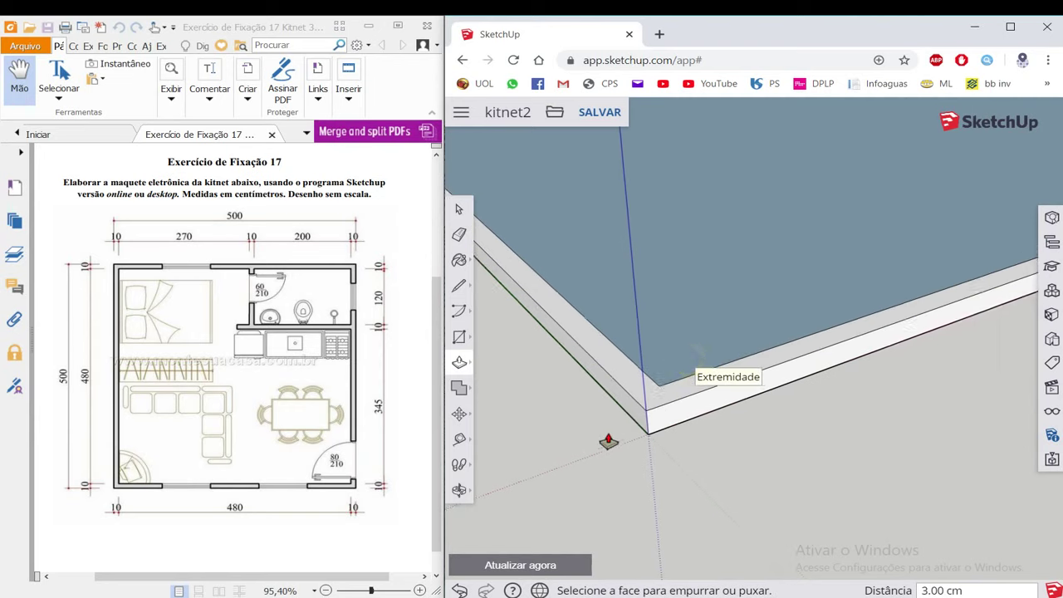
pyautogui.scroll(-2, 647, 420)
pyautogui.moveTo(647, 419); pyautogui.dragTo(743, 302, button='middle')
pyautogui.scroll(3, 750, 240)
pyautogui.scroll(2, 770, 180)
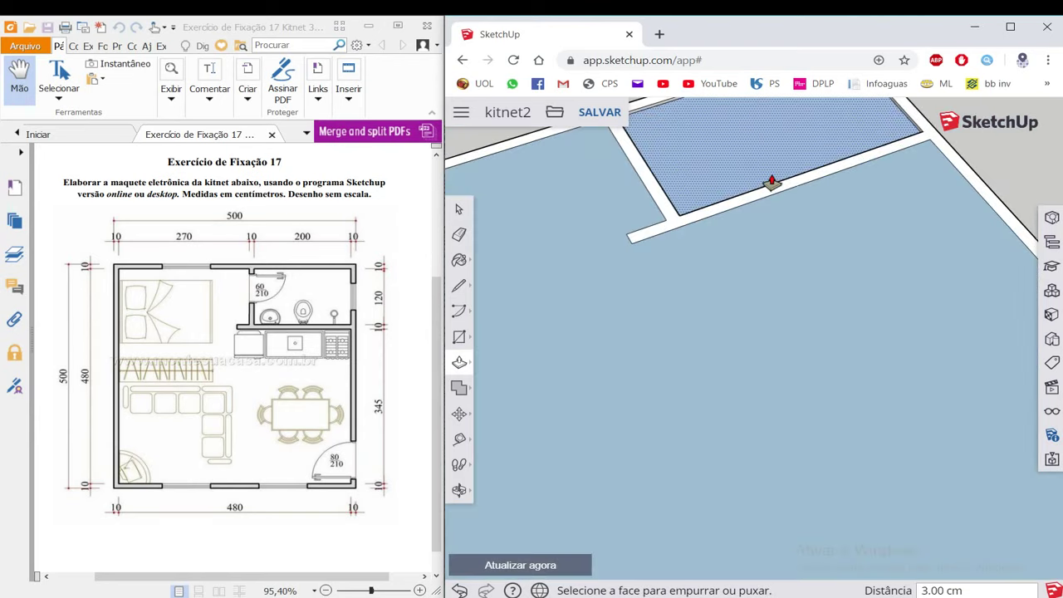
pyautogui.moveTo(769, 180)
pyautogui.mouseDown(button='middle')
pyautogui.moveTo(753, 219)
pyautogui.moveTo(767, 107)
pyautogui.mouseUp(button='middle')
pyautogui.scroll(-2, 765, 111)
pyautogui.scroll(-2, 715, 233)
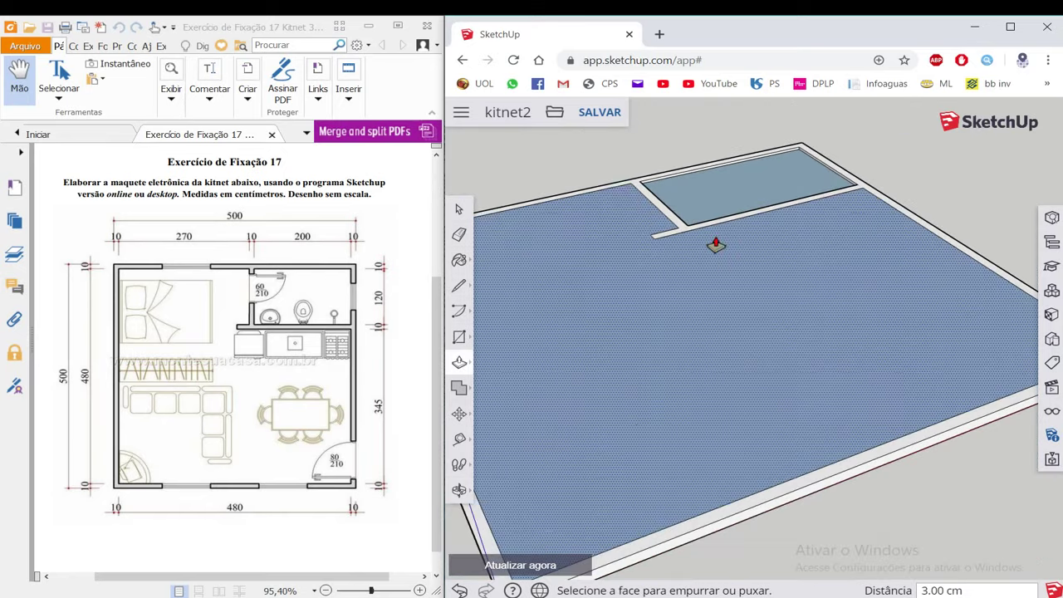
pyautogui.scroll(-2, 664, 311)
pyautogui.scroll(1, 598, 397)
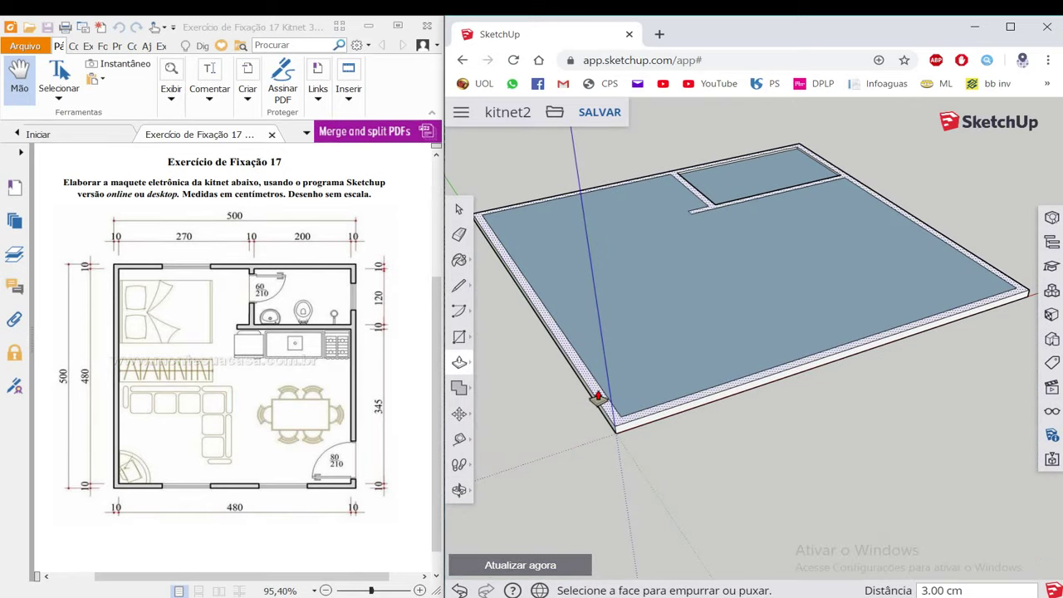
pyautogui.moveTo(598, 398)
pyautogui.mouseDown()
pyautogui.moveTo(648, 396)
pyautogui.moveTo(653, 349)
pyautogui.moveTo(620, 284)
pyautogui.mouseUp()
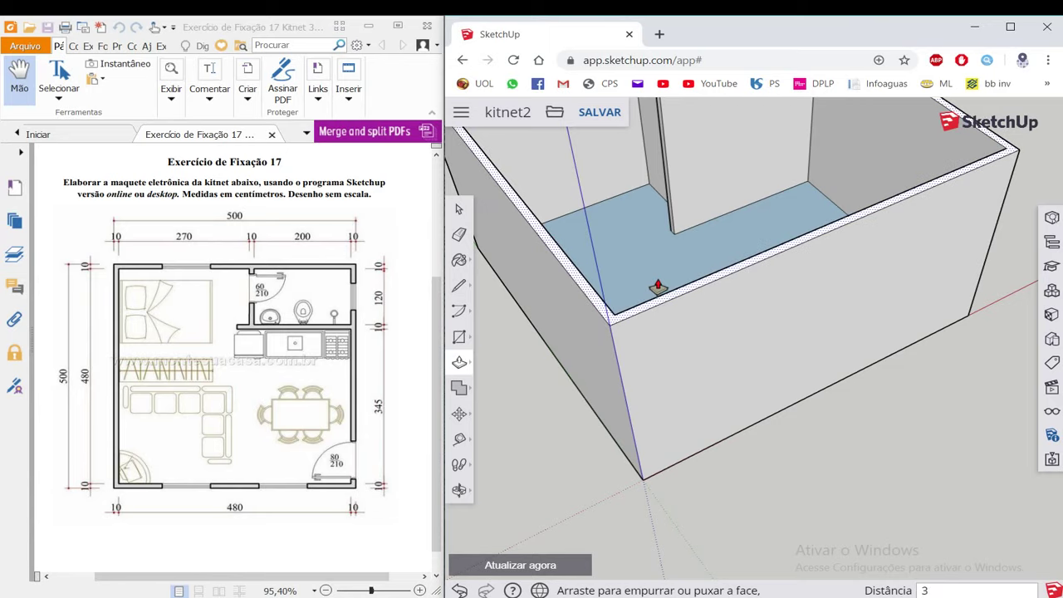
pyautogui.write('00')
# Set the walls to 300 cm high, inspect the inner partitions, and return to Select.
pyautogui.press('Return')
pyautogui.scroll(-4, 657, 287)
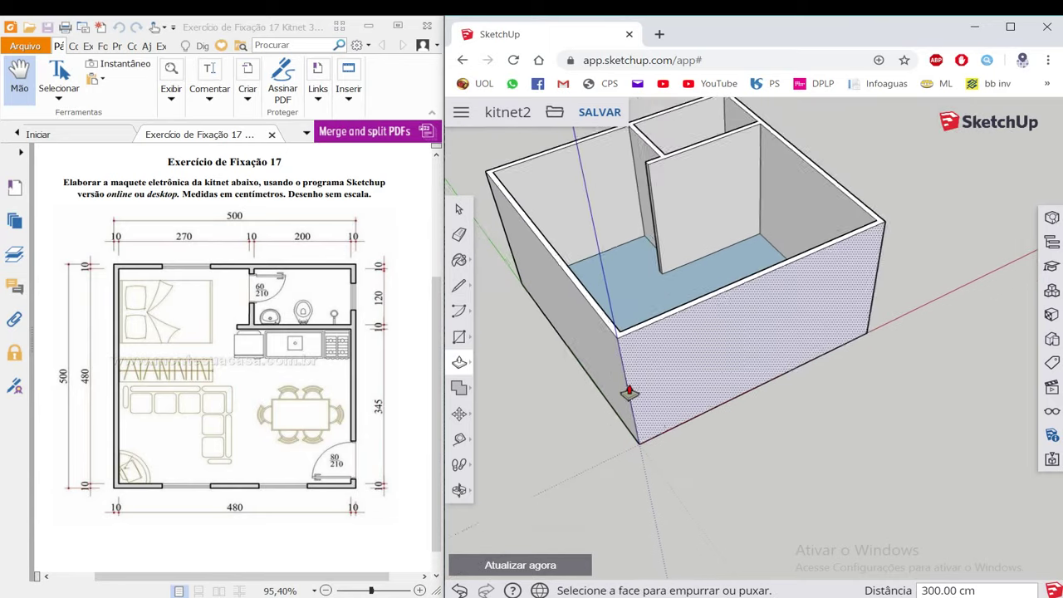
pyautogui.moveTo(629, 391)
pyautogui.mouseDown(button='middle')
pyautogui.moveTo(952, 343)
pyautogui.moveTo(637, 404)
pyautogui.mouseUp(button='middle')
pyautogui.scroll(3, 759, 304)
pyautogui.scroll(3, 684, 257)
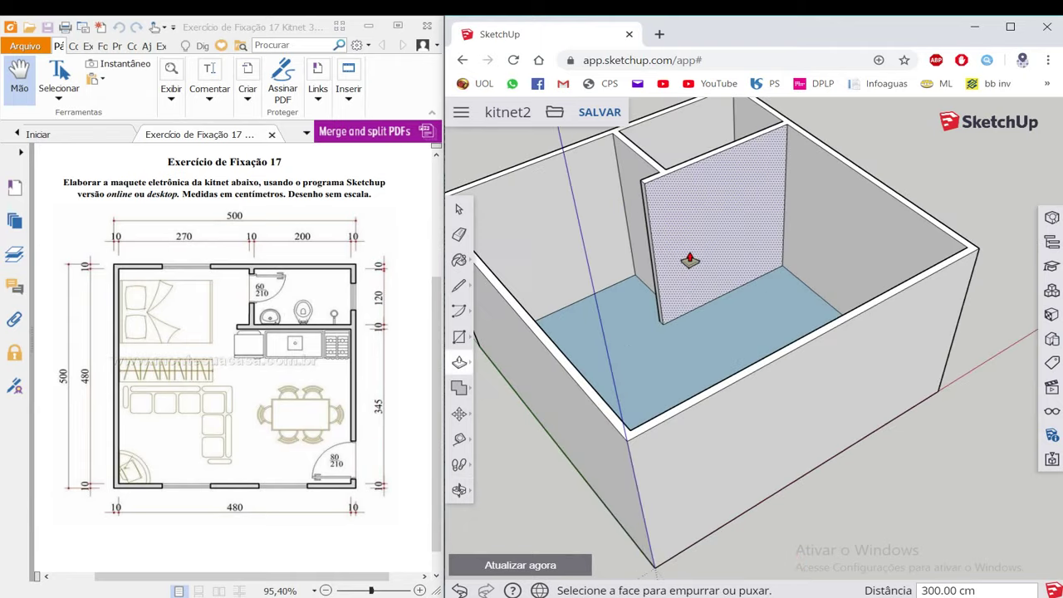
pyautogui.moveTo(683, 256); pyautogui.dragTo(633, 343, button='middle')
pyautogui.scroll(-5, 633, 344)
pyautogui.moveTo(672, 441)
pyautogui.mouseDown(button='middle')
pyautogui.moveTo(742, 238)
pyautogui.moveTo(708, 300)
pyautogui.moveTo(681, 314)
pyautogui.mouseUp(button='middle')
pyautogui.scroll(3, 583, 368)
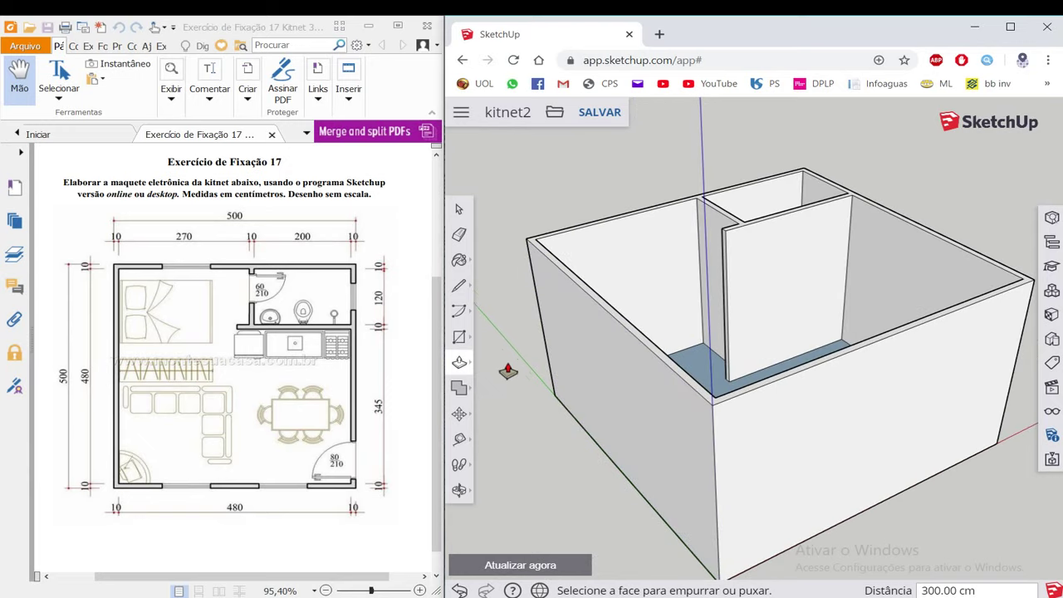
pyautogui.press('space')
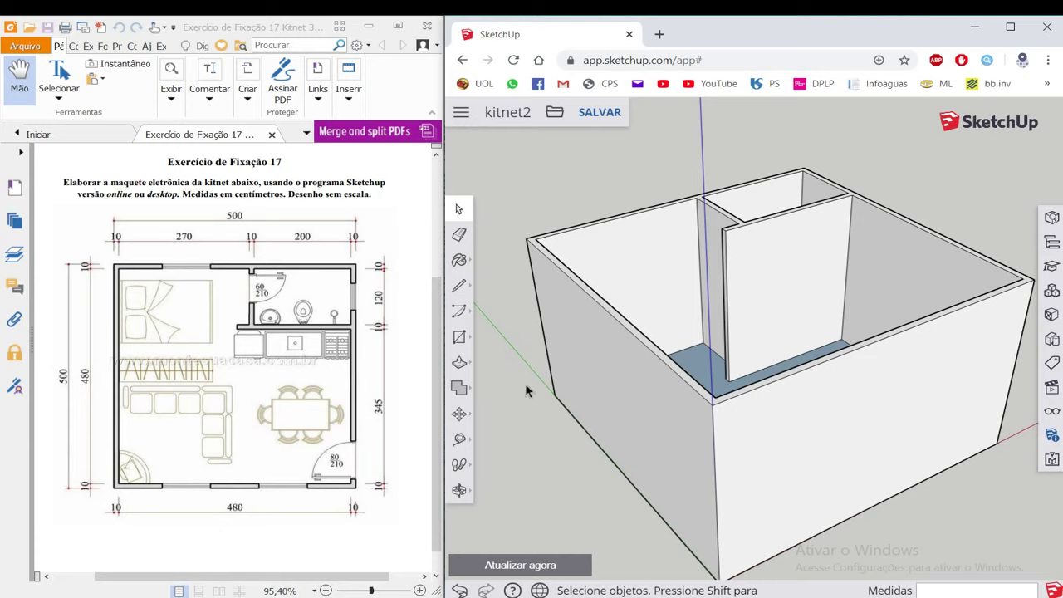
# Undo the deletion so the left wall's outer face returns, then orbit to check the box.
pyautogui.moveTo(569, 268); pyautogui.dragTo(607, 239, button='middle')
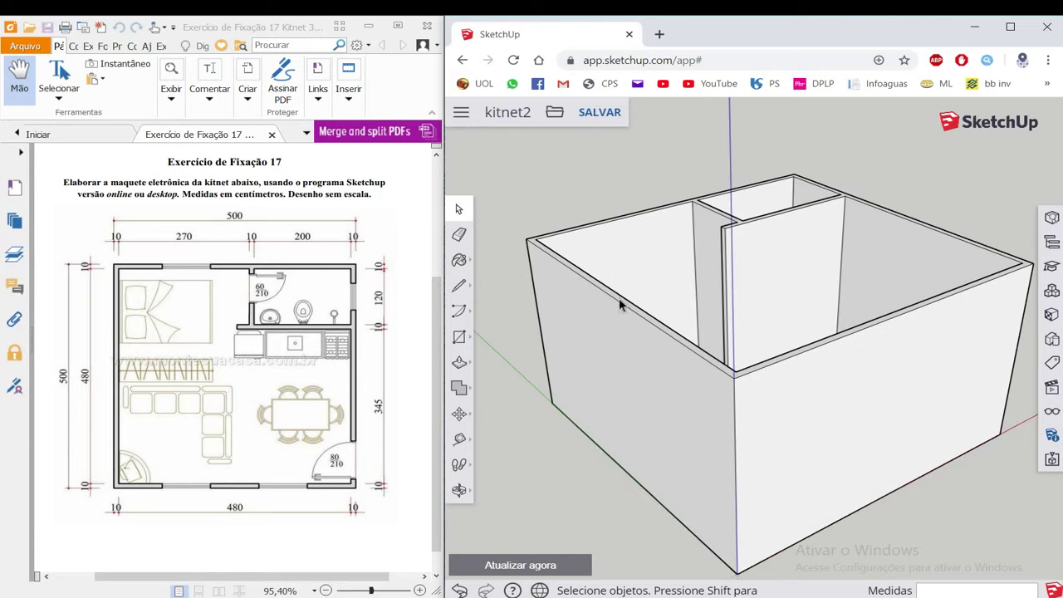
pyautogui.click(626, 362)
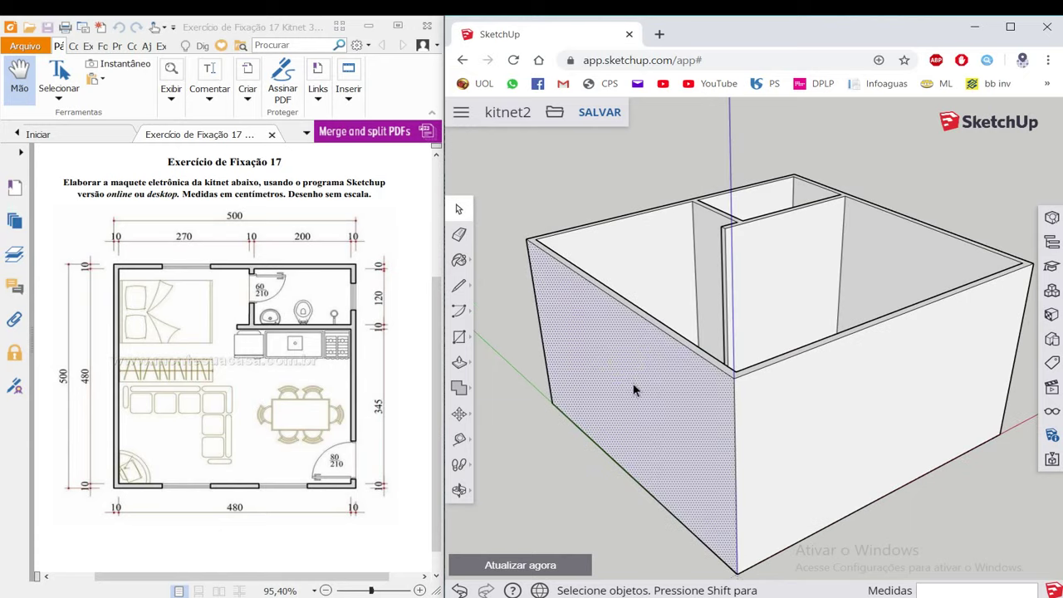
pyautogui.moveTo(634, 383)
pyautogui.mouseDown(button='middle')
pyautogui.moveTo(759, 347)
pyautogui.moveTo(869, 277)
pyautogui.moveTo(864, 237)
pyautogui.moveTo(707, 230)
pyautogui.moveTo(648, 255)
pyautogui.moveTo(701, 287)
pyautogui.moveTo(675, 351)
pyautogui.mouseUp(button='middle')
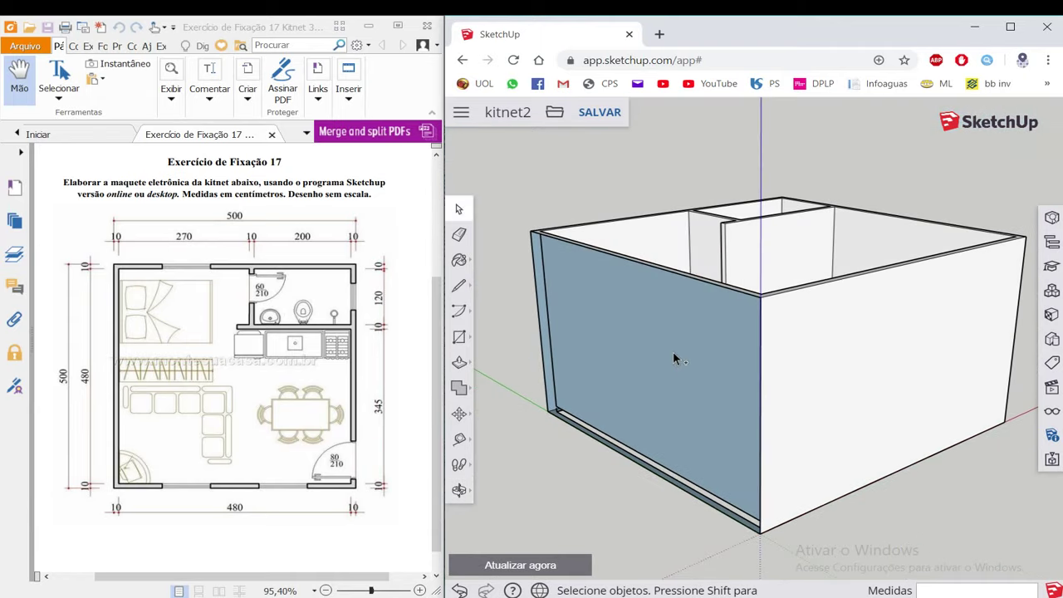
pyautogui.hotkey('ctrl', 'z')
pyautogui.moveTo(678, 242)
pyautogui.mouseDown(button='middle')
pyautogui.moveTo(636, 285)
pyautogui.moveTo(648, 404)
pyautogui.mouseUp(button='middle')
pyautogui.scroll(-2, 646, 260)
pyautogui.moveTo(637, 250)
pyautogui.mouseDown(button='middle')
pyautogui.moveTo(688, 308)
pyautogui.moveTo(669, 353)
pyautogui.mouseUp(button='middle')
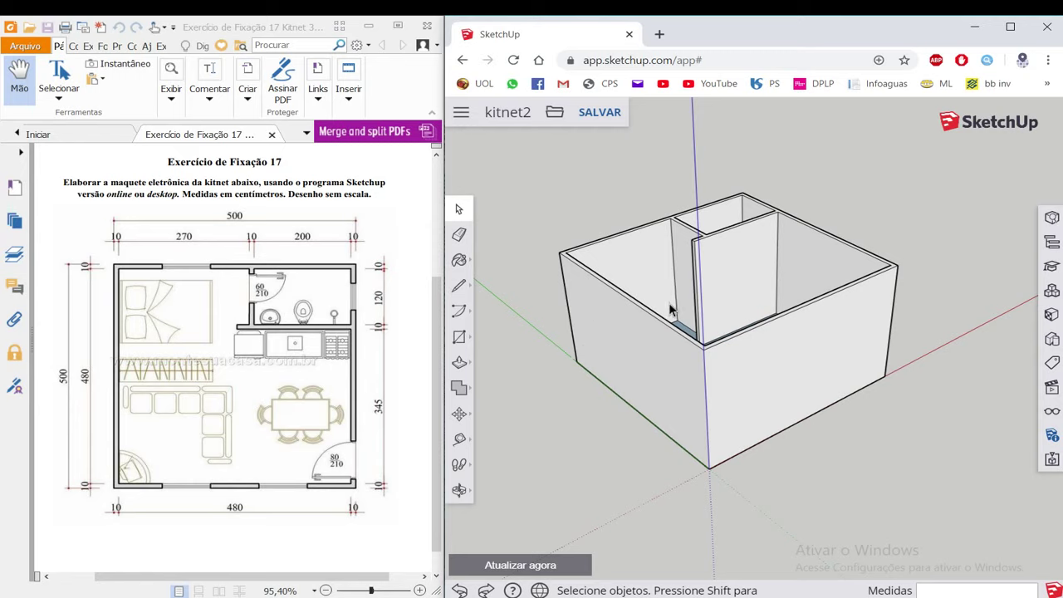
pyautogui.moveTo(675, 308)
pyautogui.mouseDown(button='middle')
pyautogui.moveTo(771, 311)
pyautogui.moveTo(780, 338)
pyautogui.mouseUp(button='middle')
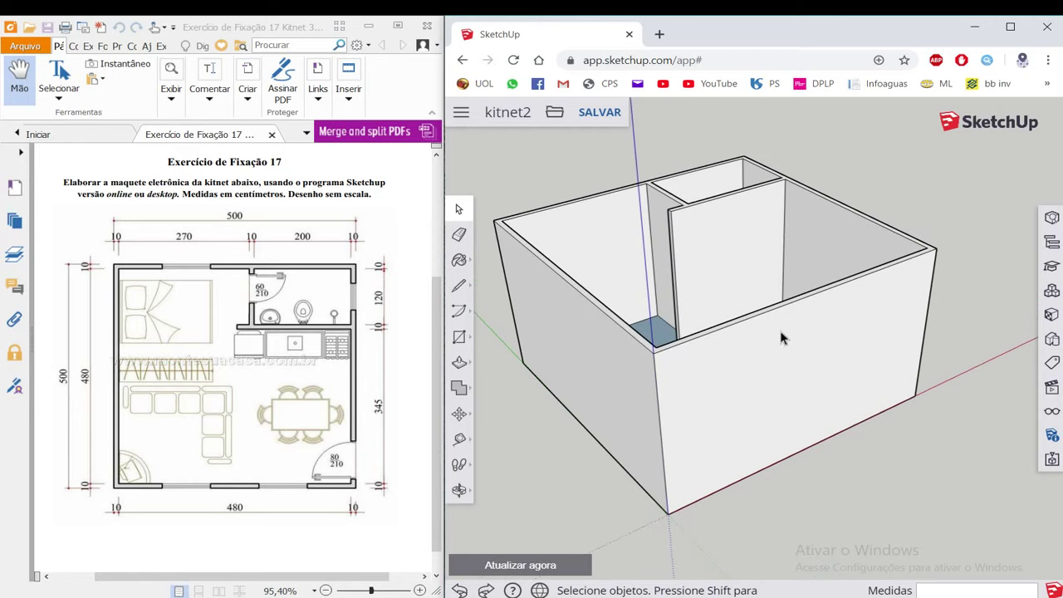
pyautogui.click(780, 331)
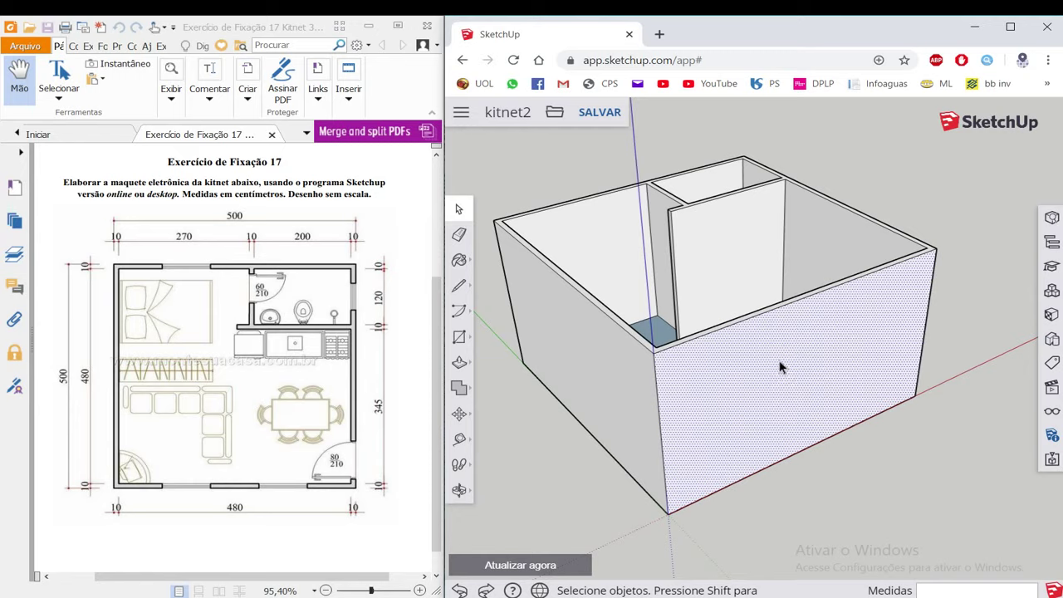
pyautogui.click(843, 470)
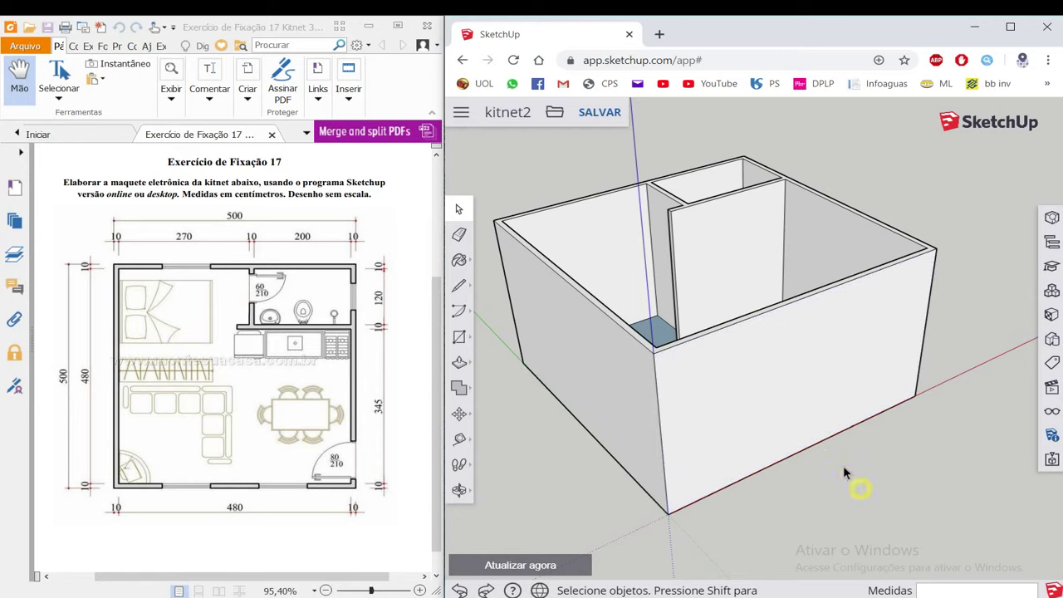
pyautogui.click(789, 405)
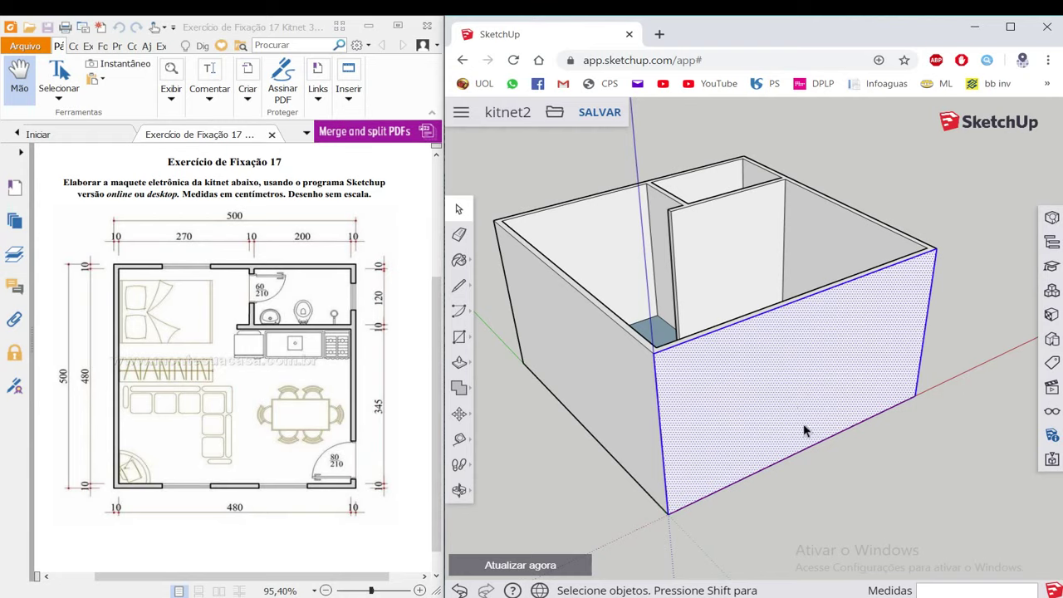
pyautogui.scroll(1, 695, 340)
pyautogui.scroll(2, 719, 335)
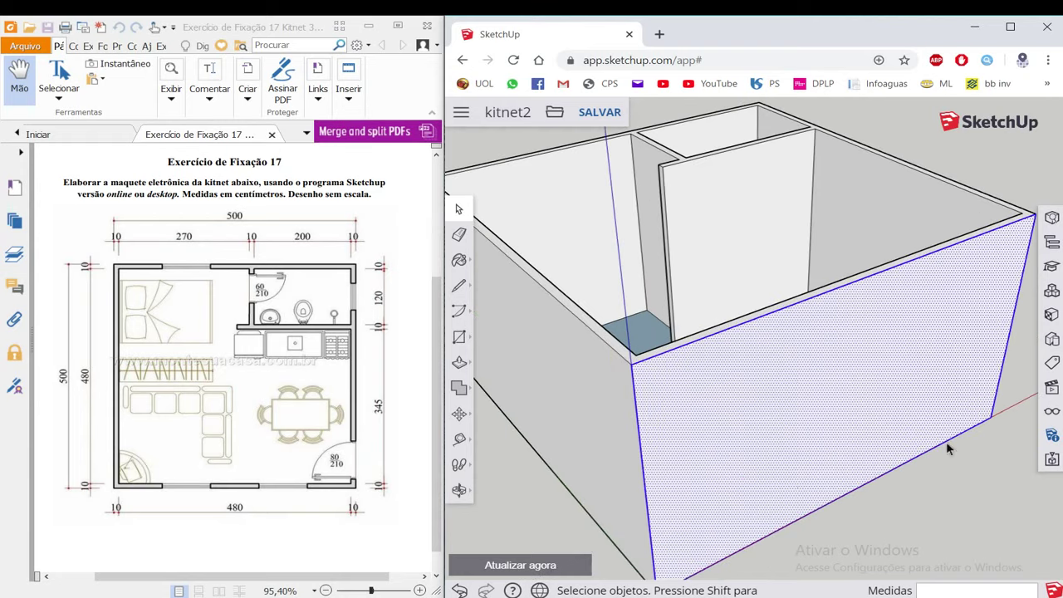
pyautogui.scroll(-2, 718, 366)
pyautogui.scroll(-2, 730, 353)
pyautogui.click(827, 512)
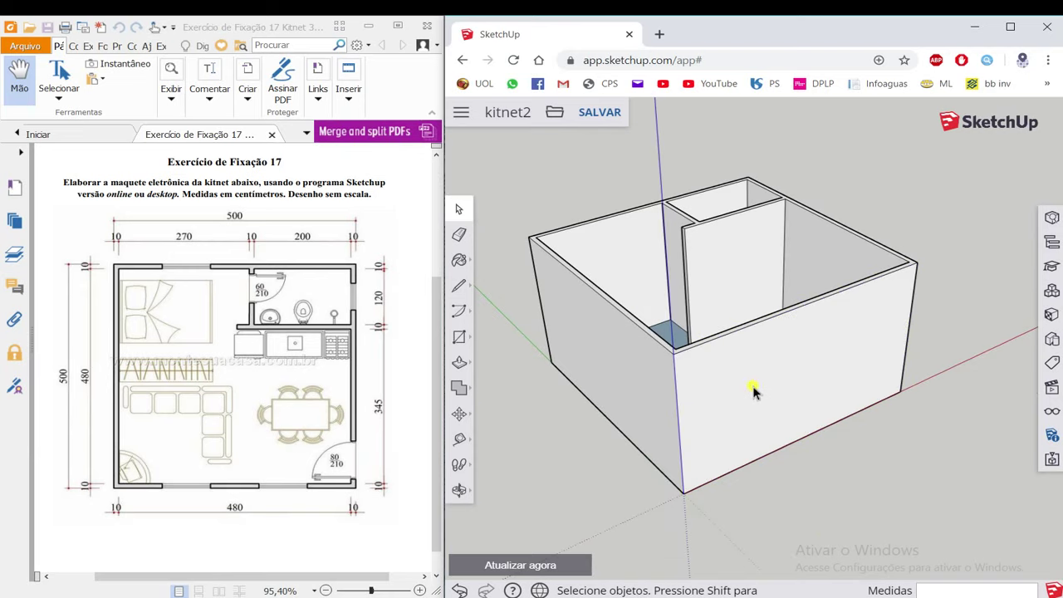
pyautogui.tripleClick(753, 390)
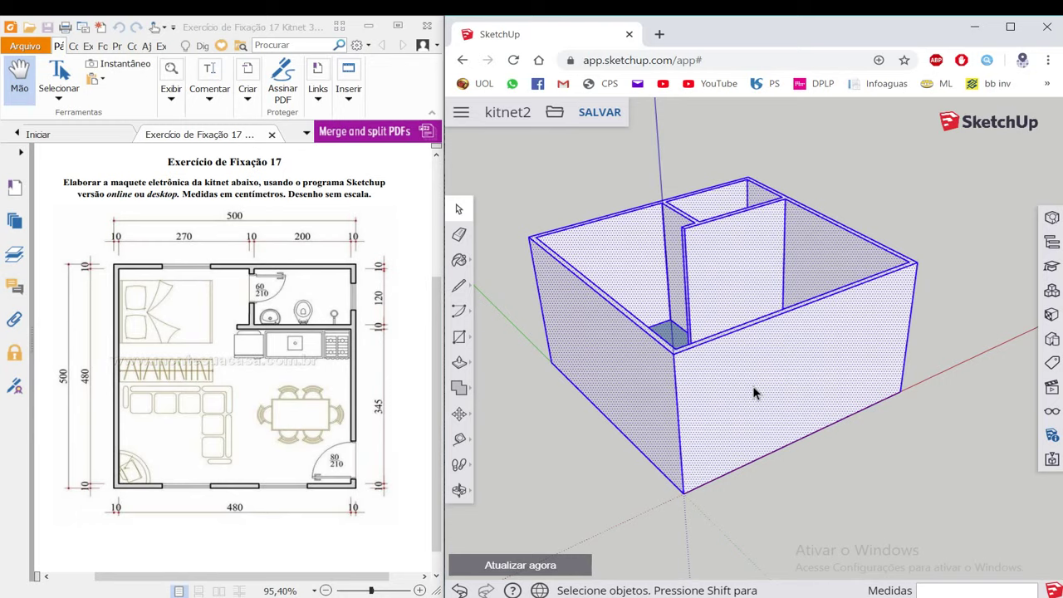
pyautogui.click(830, 504)
pyautogui.click(779, 407)
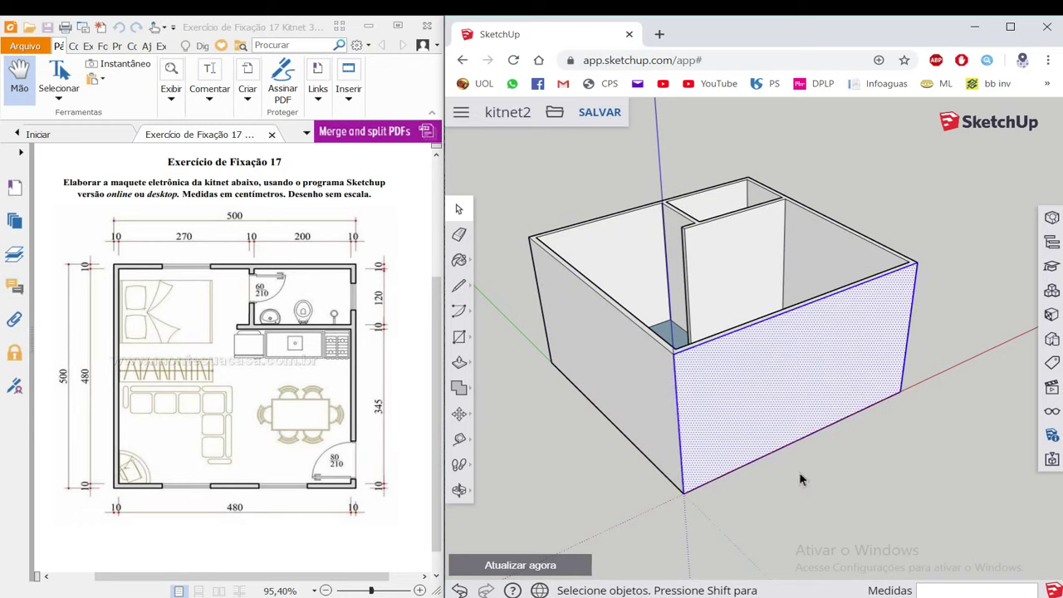
pyautogui.click(802, 478)
pyautogui.click(779, 415)
pyautogui.click(793, 467)
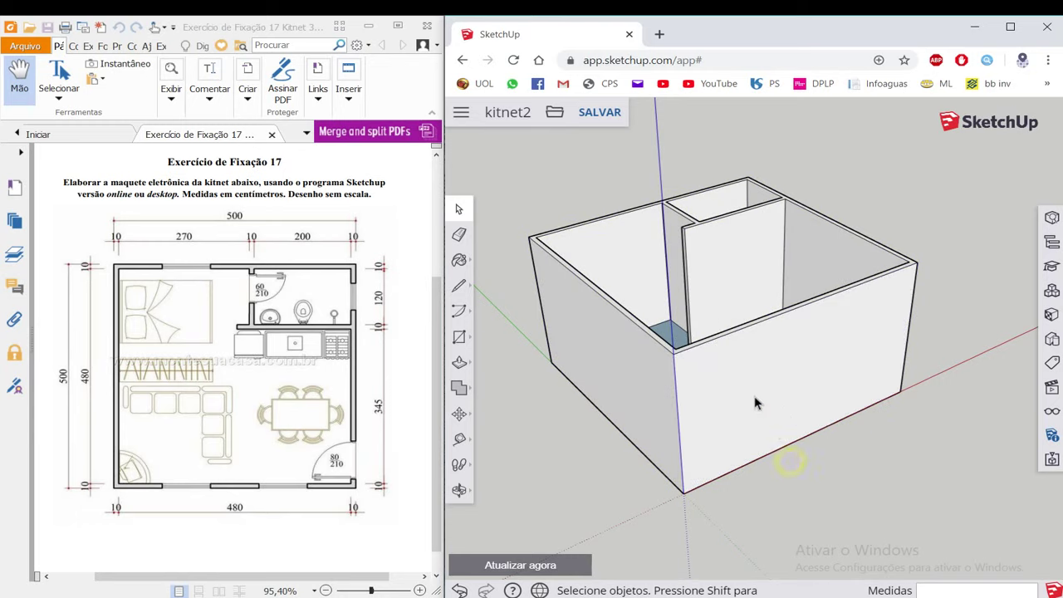
pyautogui.tripleClick(751, 396)
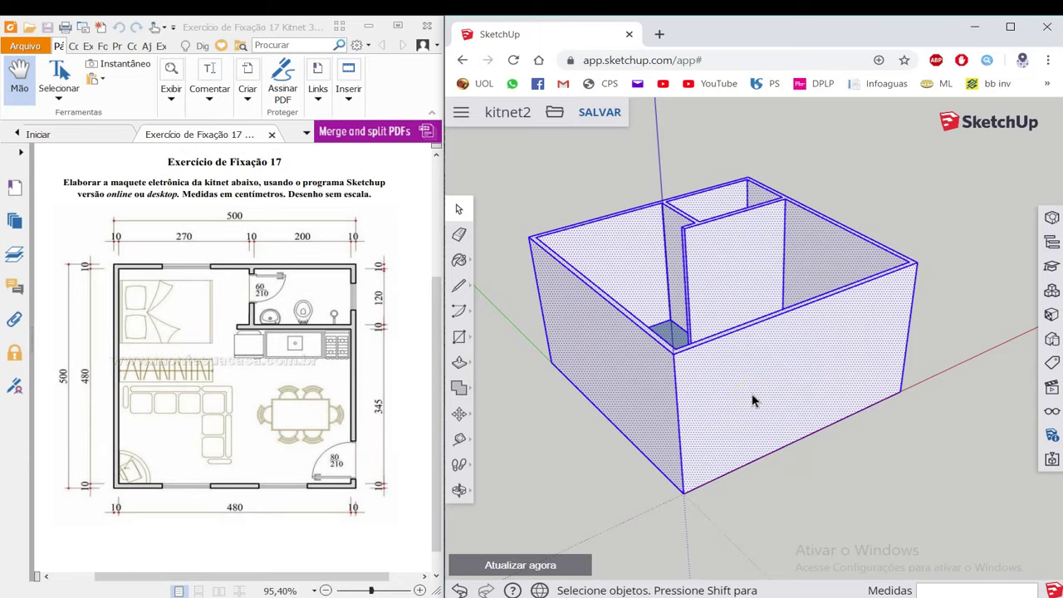
pyautogui.click(771, 485)
# Select the entire kitnet model and make it a group with Criar grupo.
pyautogui.moveTo(755, 339); pyautogui.dragTo(743, 373, button='middle')
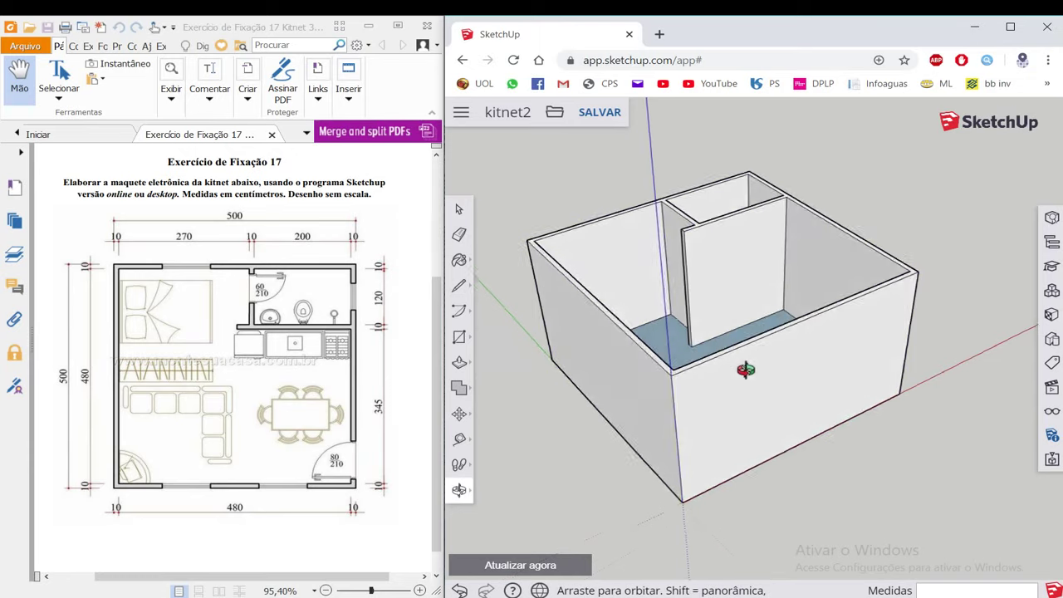
pyautogui.scroll(5, 759, 332)
pyautogui.scroll(-2, 700, 264)
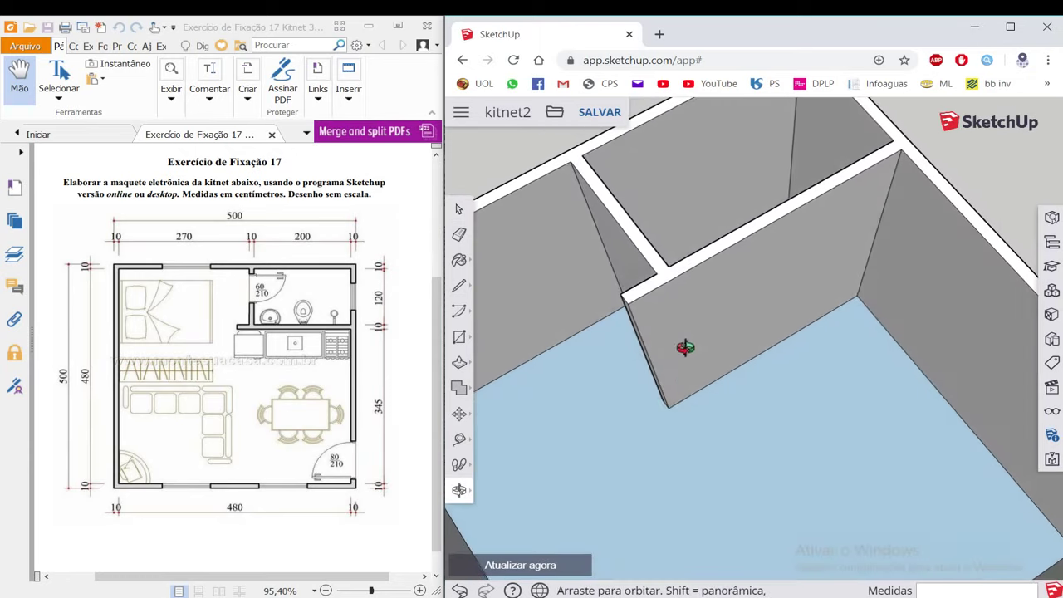
pyautogui.scroll(-3, 716, 373)
pyautogui.scroll(-2, 768, 222)
pyautogui.moveTo(768, 222); pyautogui.dragTo(704, 243, button='middle')
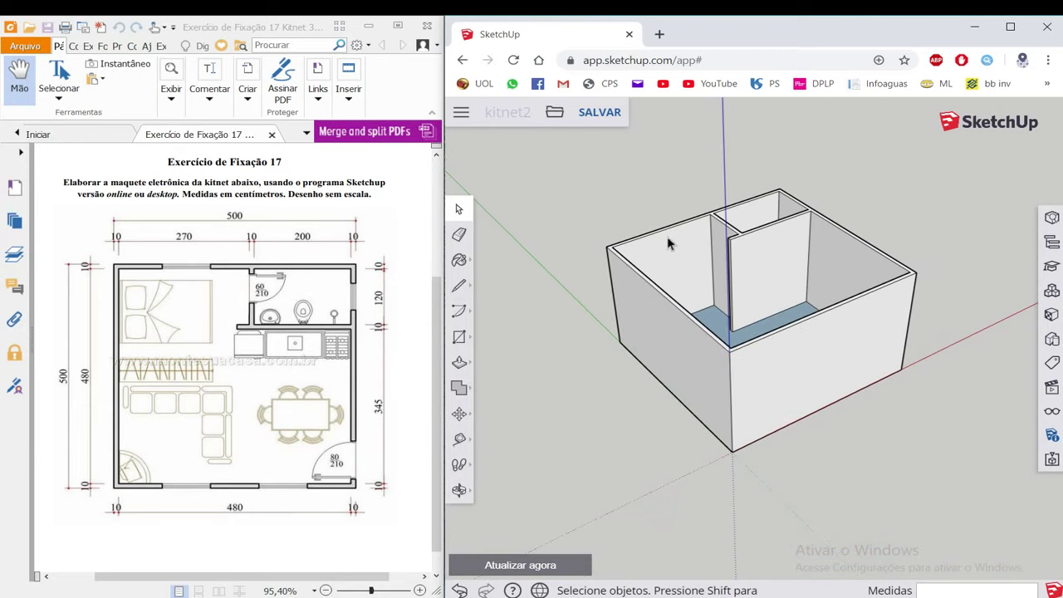
pyautogui.tripleClick(777, 355)
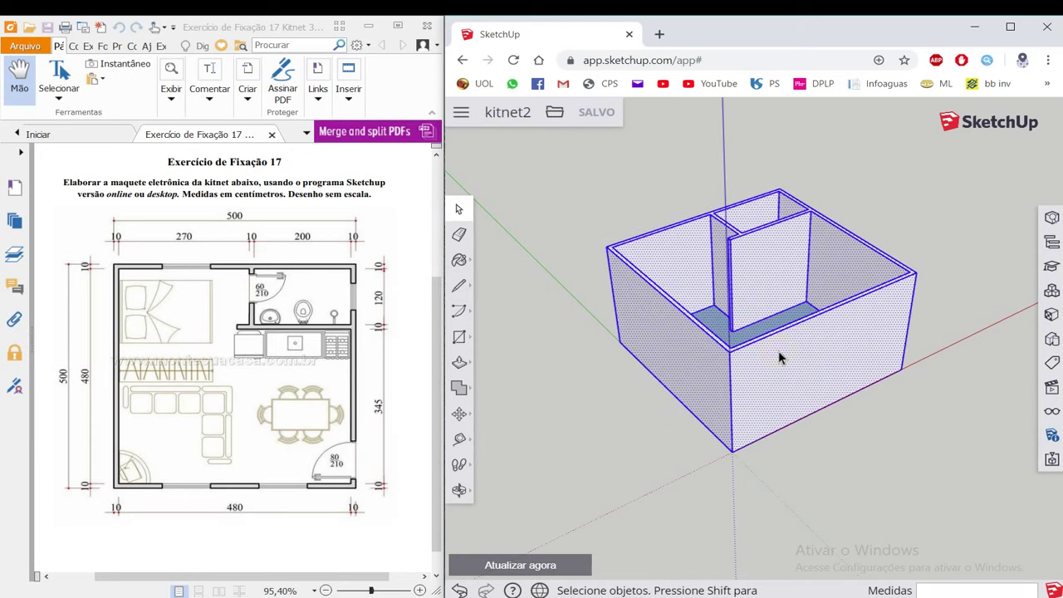
pyautogui.tripleClick(780, 356)
pyautogui.rightClick(779, 356)
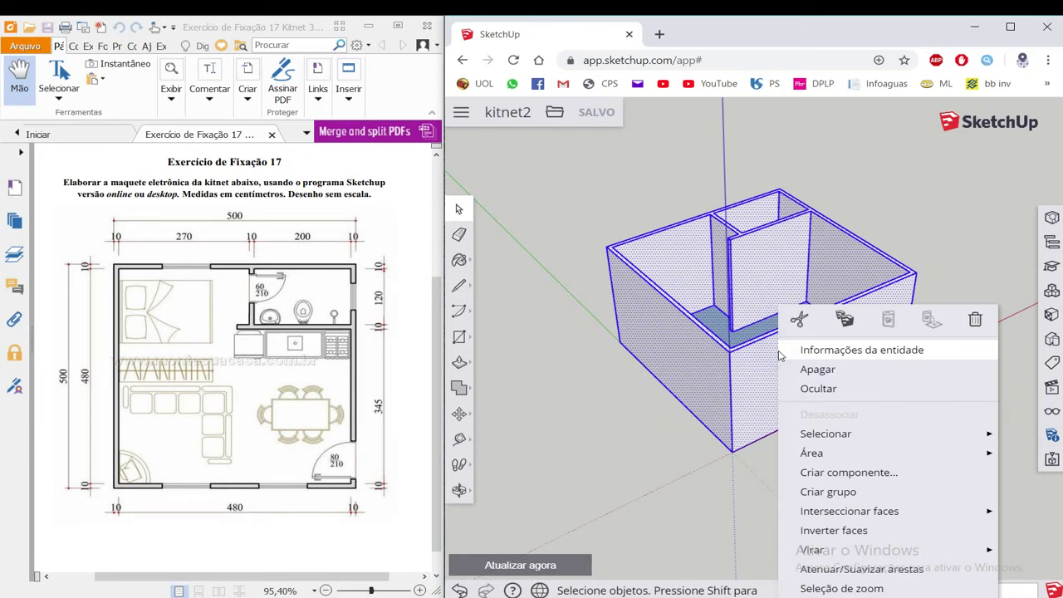
pyautogui.click(828, 491)
# Select the new kitnet group.
pyautogui.click(792, 481)
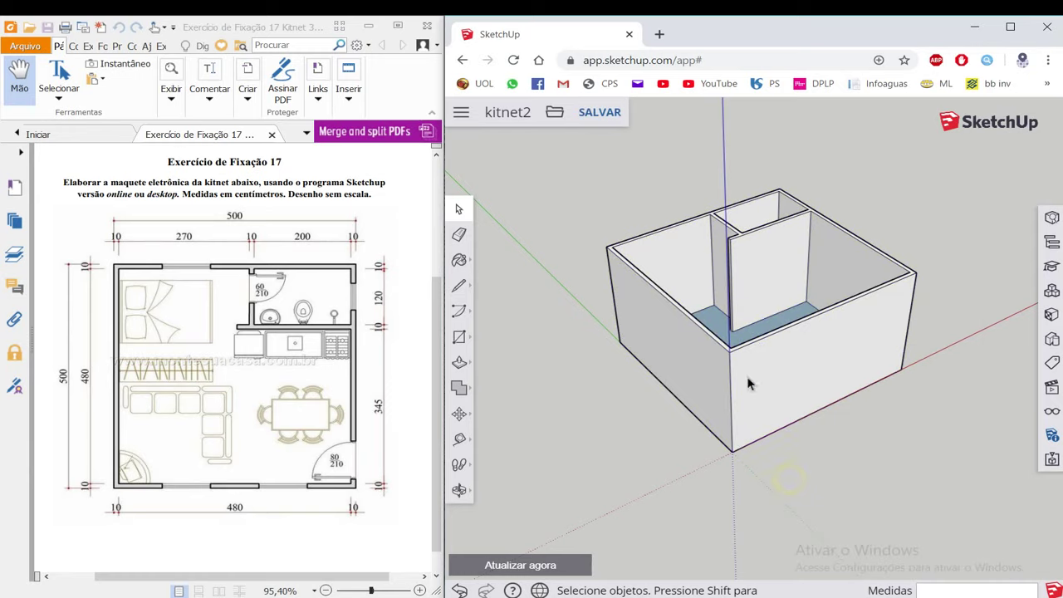
pyautogui.click(750, 382)
pyautogui.click(786, 455)
pyautogui.click(750, 393)
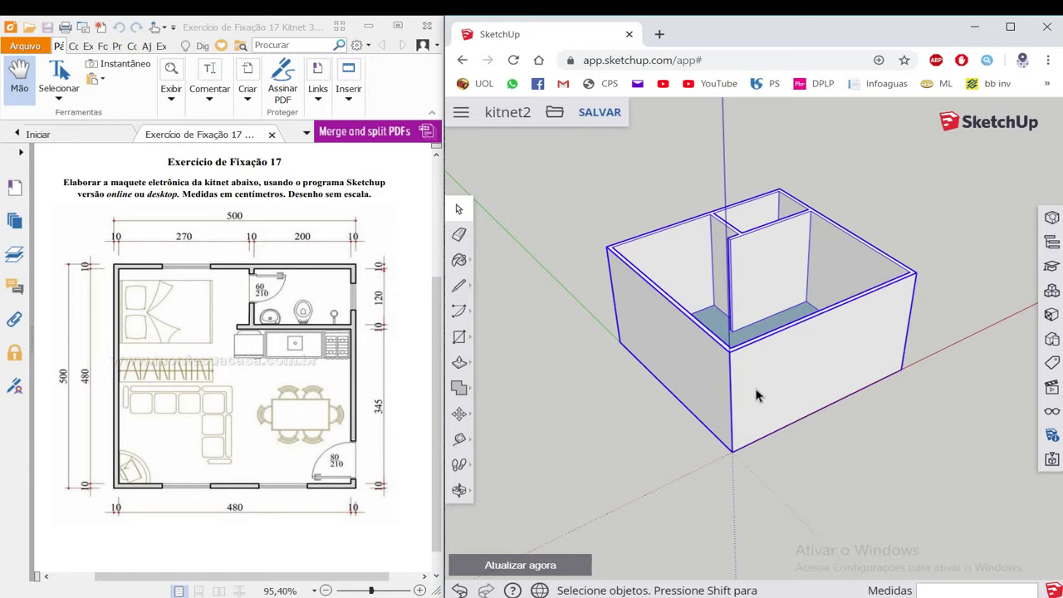
pyautogui.moveTo(756, 396)
pyautogui.mouseDown(button='middle')
pyautogui.moveTo(897, 311)
pyautogui.moveTo(766, 252)
pyautogui.moveTo(839, 357)
pyautogui.mouseUp(button='middle')
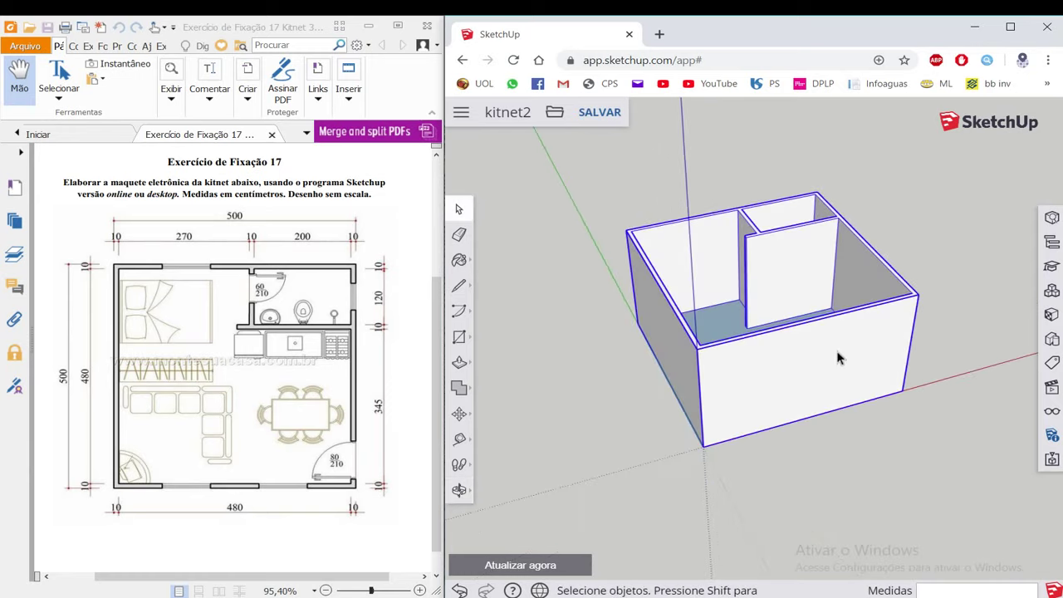
# Start moving the model from its bottom corner, then cancel the move.
pyautogui.click(464, 416)
pyautogui.click(703, 446)
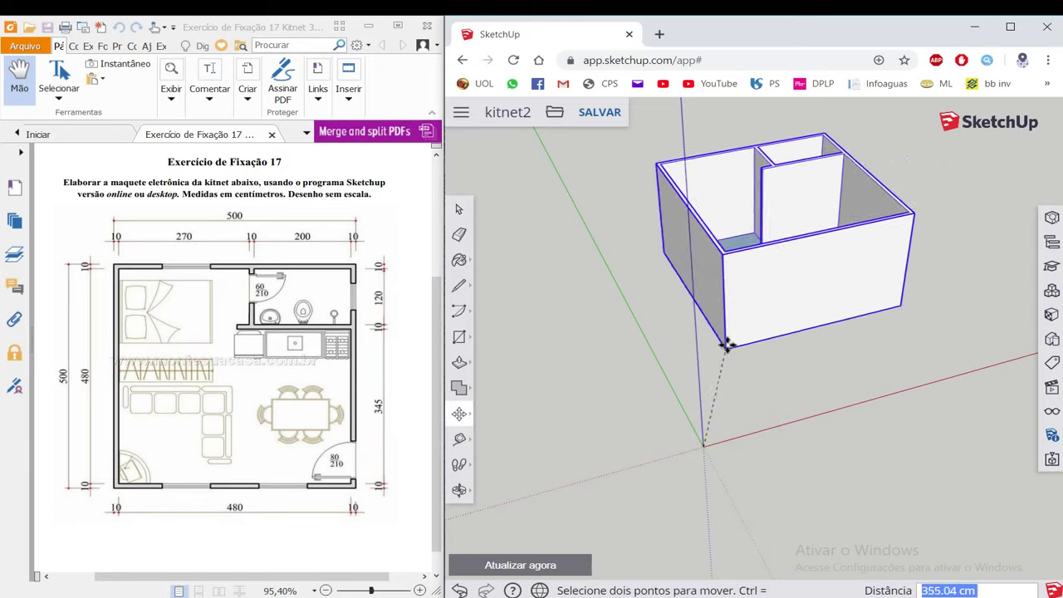
pyautogui.press('Escape')
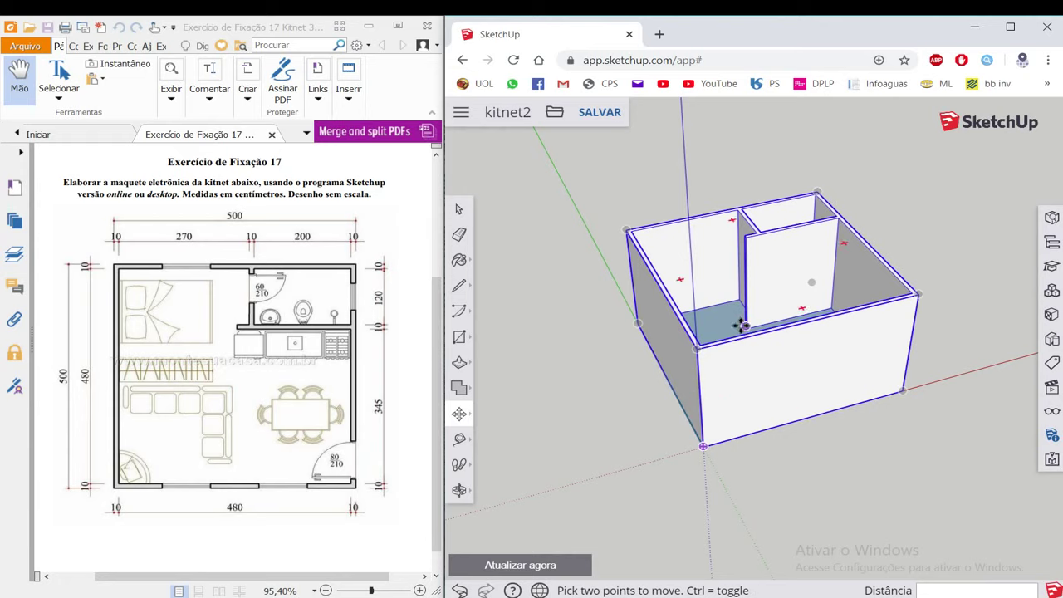
pyautogui.press('space')
# Explode the kitnet group with Desassociar and orbit to a more top-down angle.
pyautogui.moveTo(831, 297); pyautogui.dragTo(778, 361, button='middle')
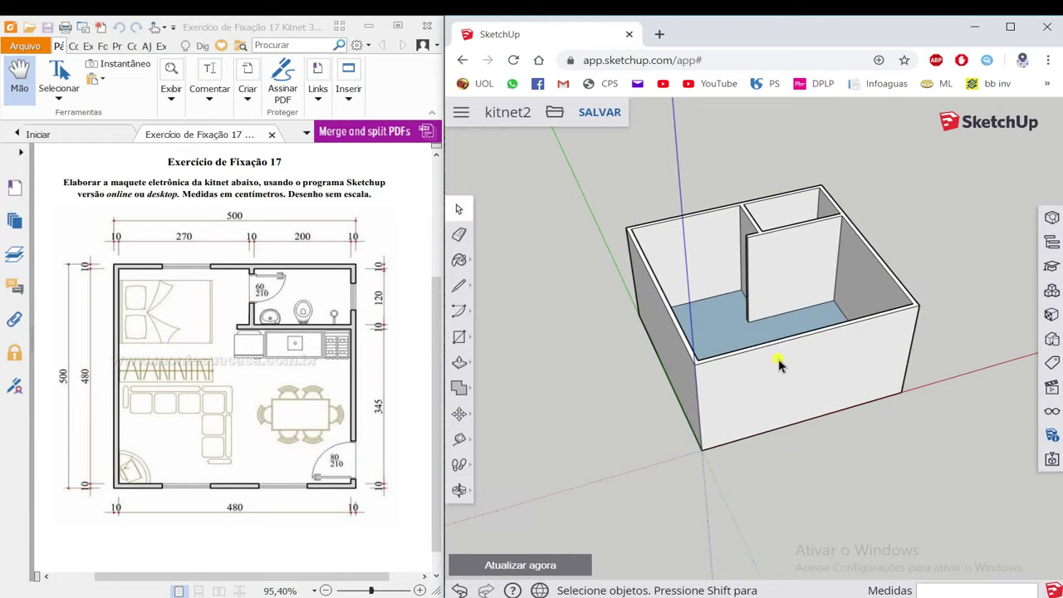
pyautogui.rightClick(779, 360)
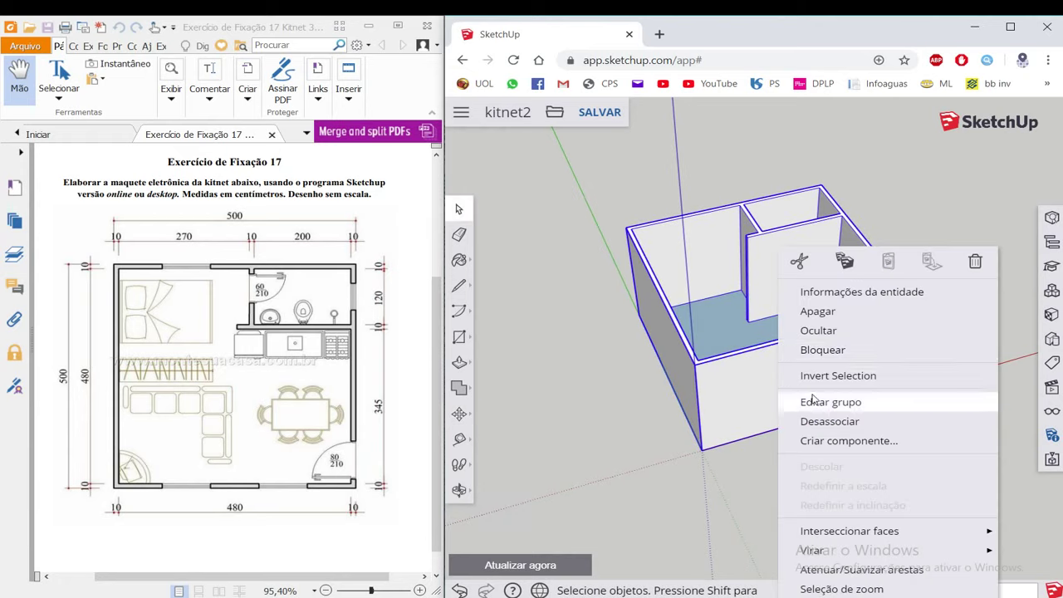
pyautogui.click(770, 392)
pyautogui.rightClick(764, 390)
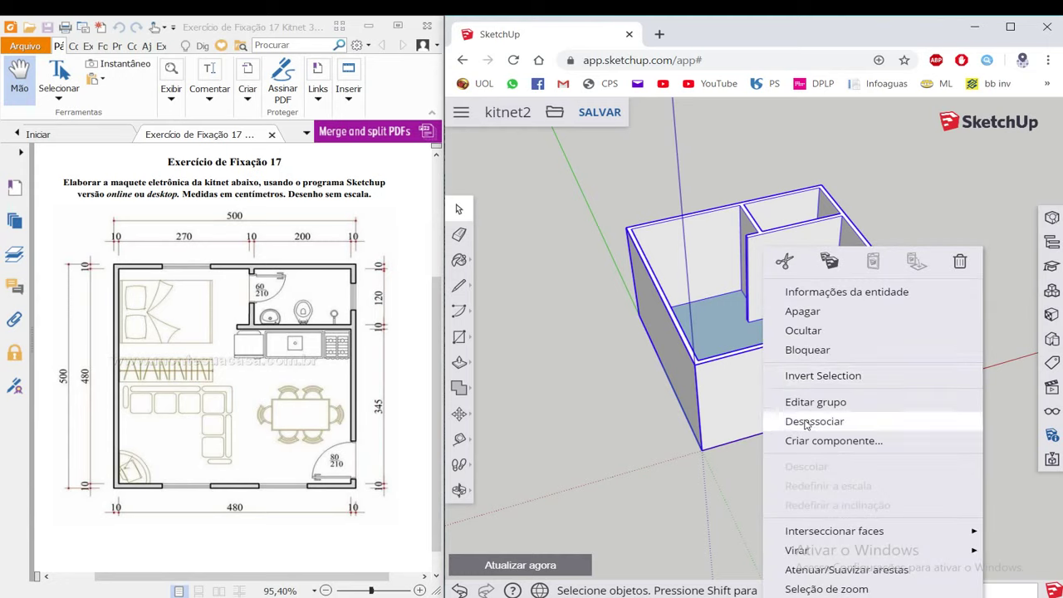
pyautogui.click(806, 422)
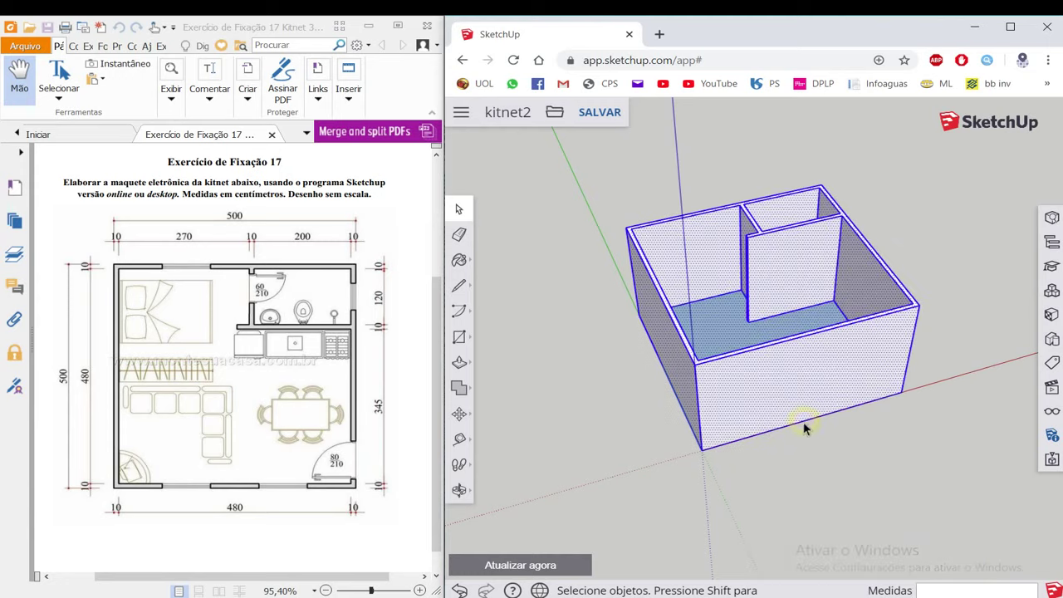
pyautogui.click(800, 434)
pyautogui.press('o')
pyautogui.moveTo(847, 268)
pyautogui.mouseDown()
pyautogui.moveTo(772, 323)
pyautogui.moveTo(795, 363)
pyautogui.mouseUp()
pyautogui.press('space')
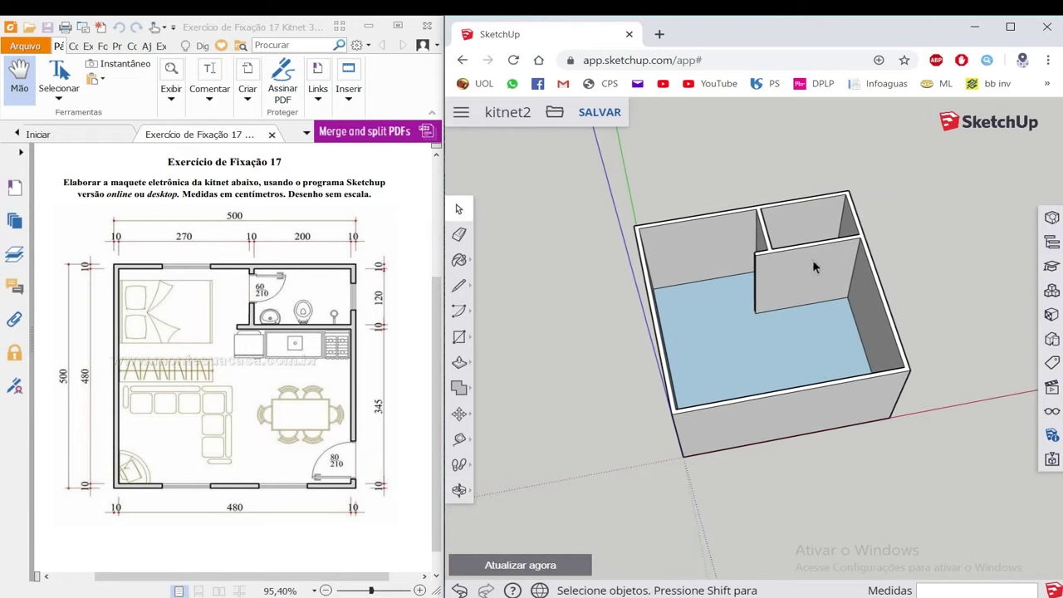
# Place vertical guides 10 cm from the wall corner and 80 cm beyond that.
pyautogui.moveTo(812, 260)
pyautogui.mouseDown(button='middle')
pyautogui.moveTo(662, 288)
pyautogui.moveTo(919, 308)
pyautogui.moveTo(826, 308)
pyautogui.moveTo(921, 295)
pyautogui.moveTo(705, 318)
pyautogui.moveTo(746, 334)
pyautogui.moveTo(1015, 330)
pyautogui.moveTo(610, 328)
pyautogui.moveTo(966, 328)
pyautogui.moveTo(826, 271)
pyautogui.mouseUp(button='middle')
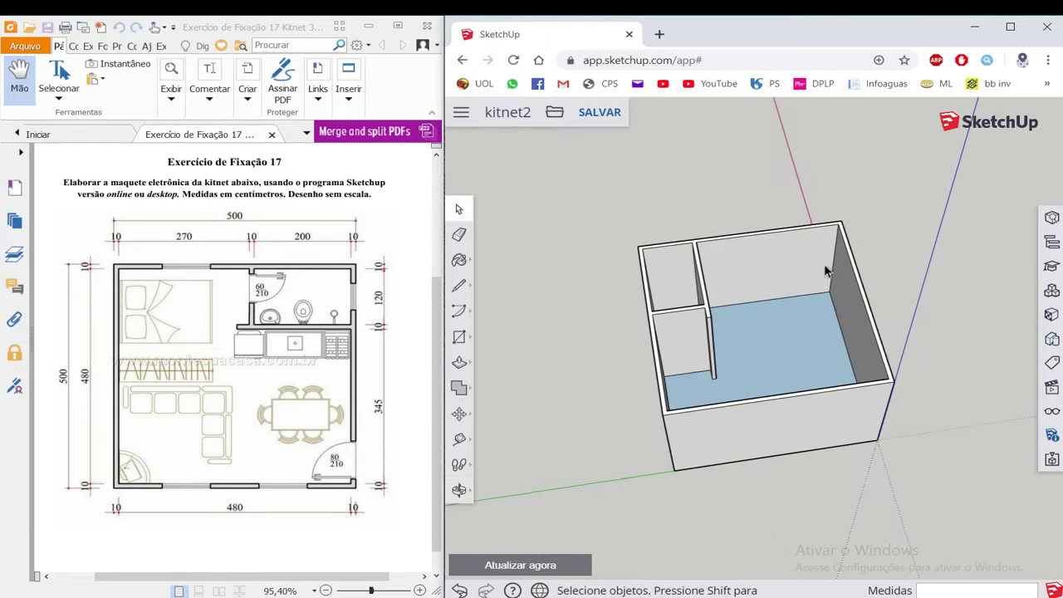
pyautogui.scroll(3, 825, 271)
pyautogui.scroll(2, 846, 262)
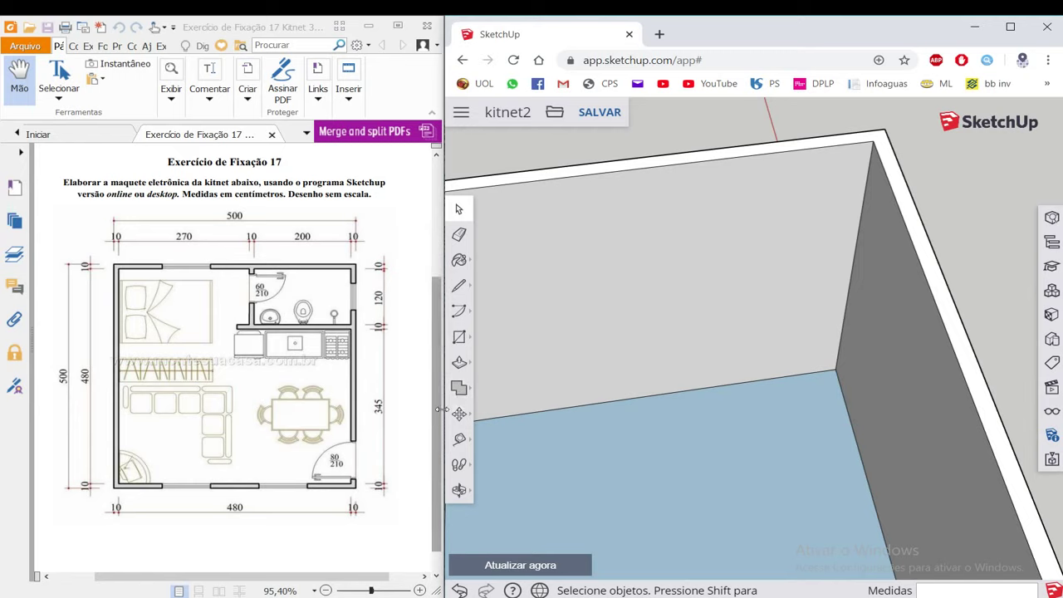
pyautogui.click(458, 440)
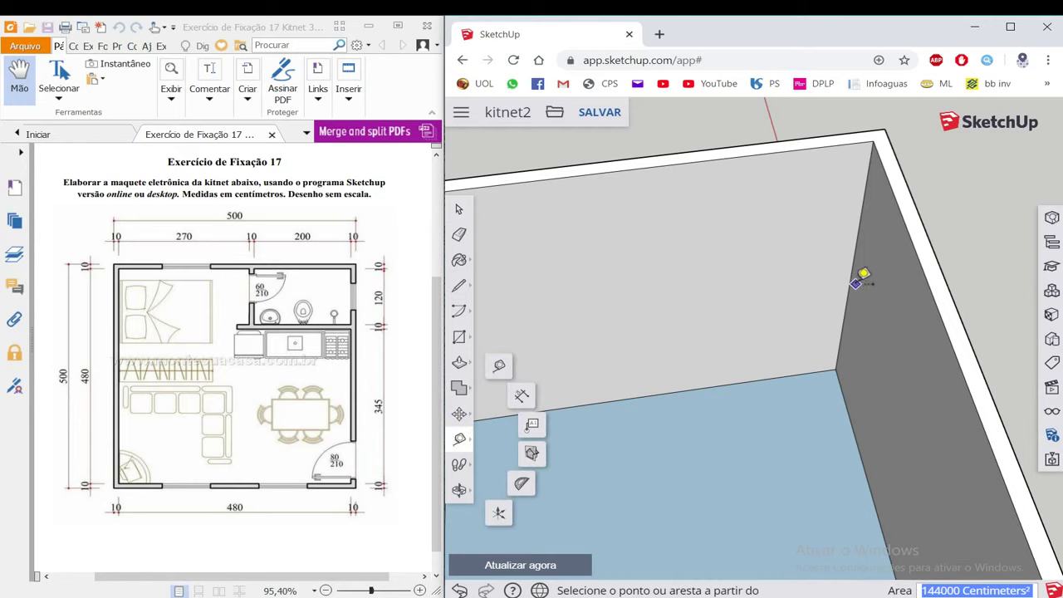
pyautogui.click(856, 284)
pyautogui.write('10')
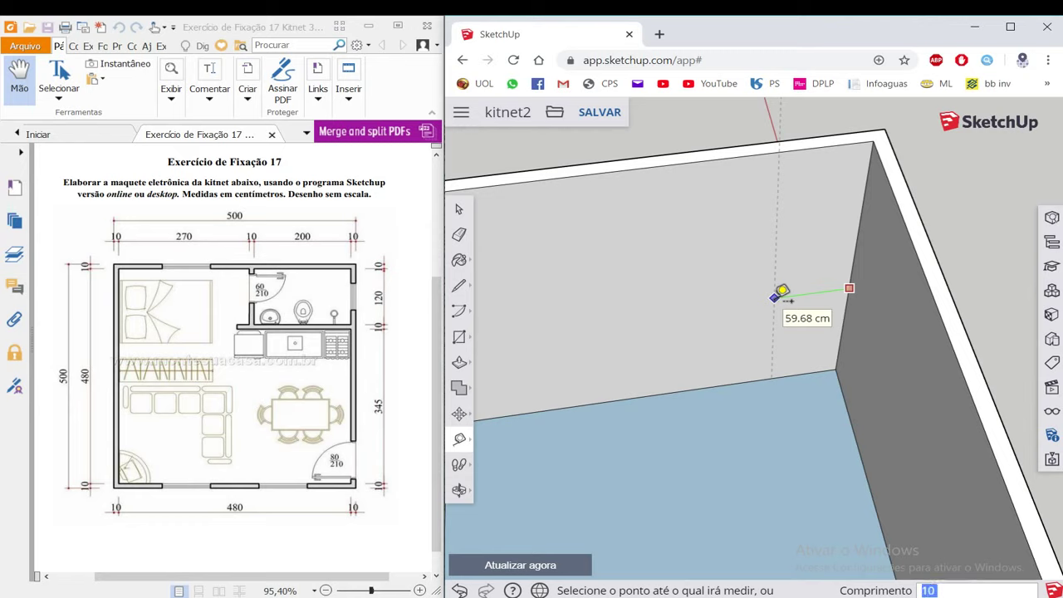
pyautogui.press('Return')
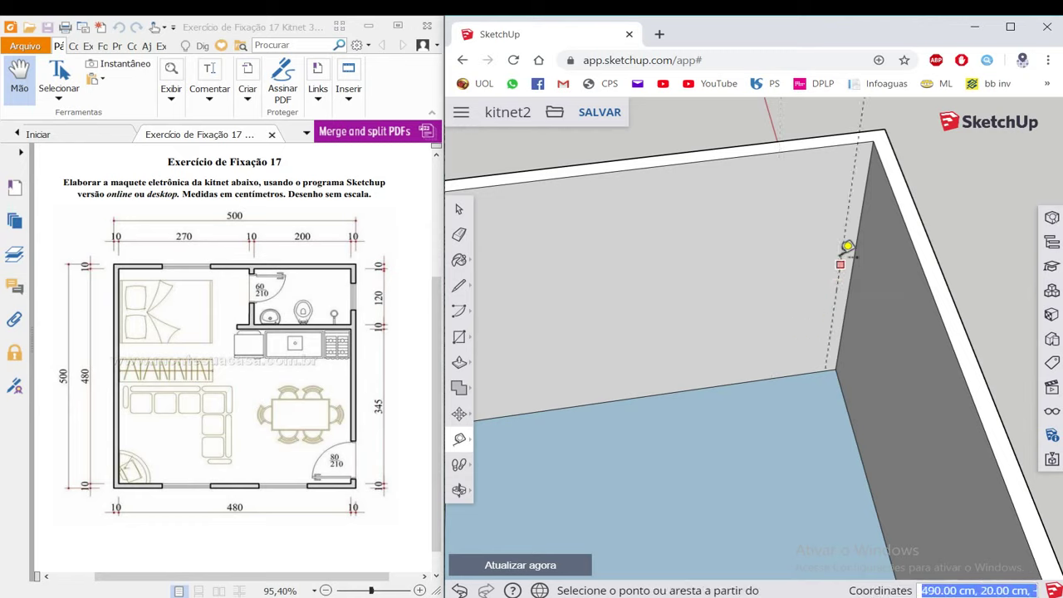
pyautogui.click(841, 255)
pyautogui.write('80')
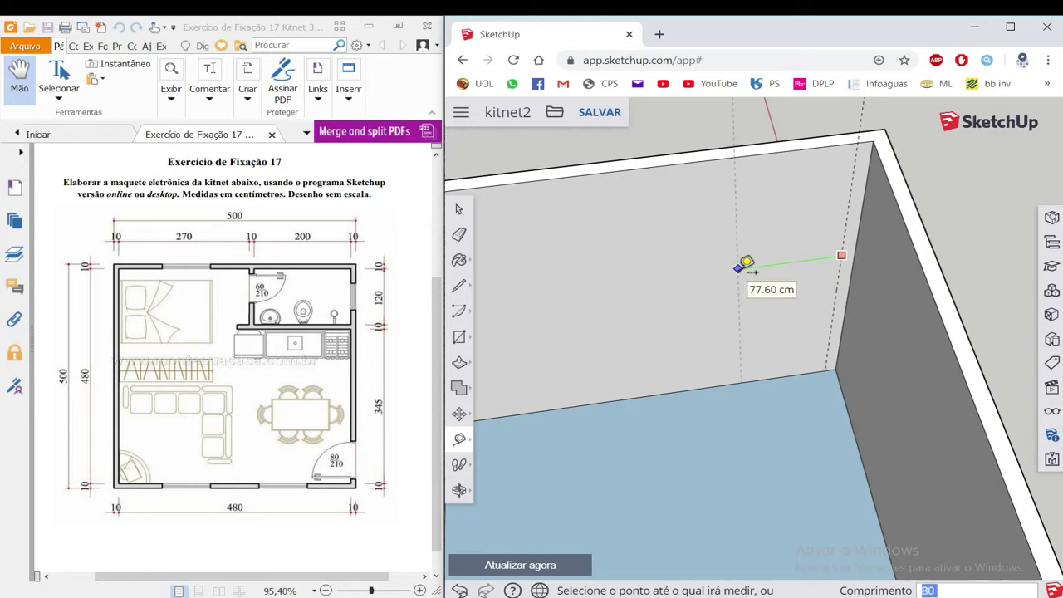
pyautogui.press('Return')
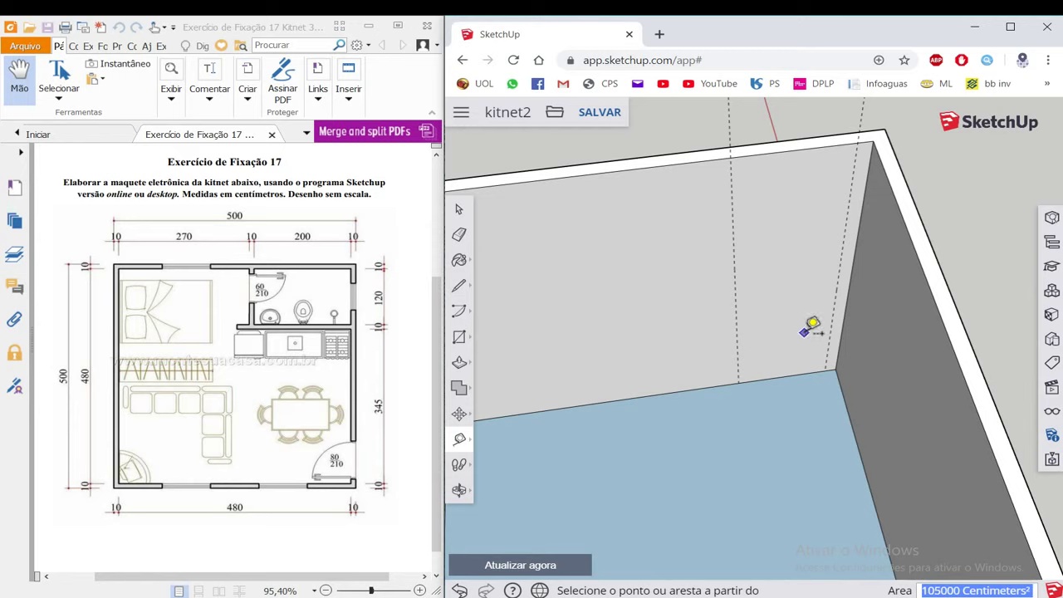
# Add a guide 210 cm above the wall's bottom edge.
pyautogui.click(722, 385)
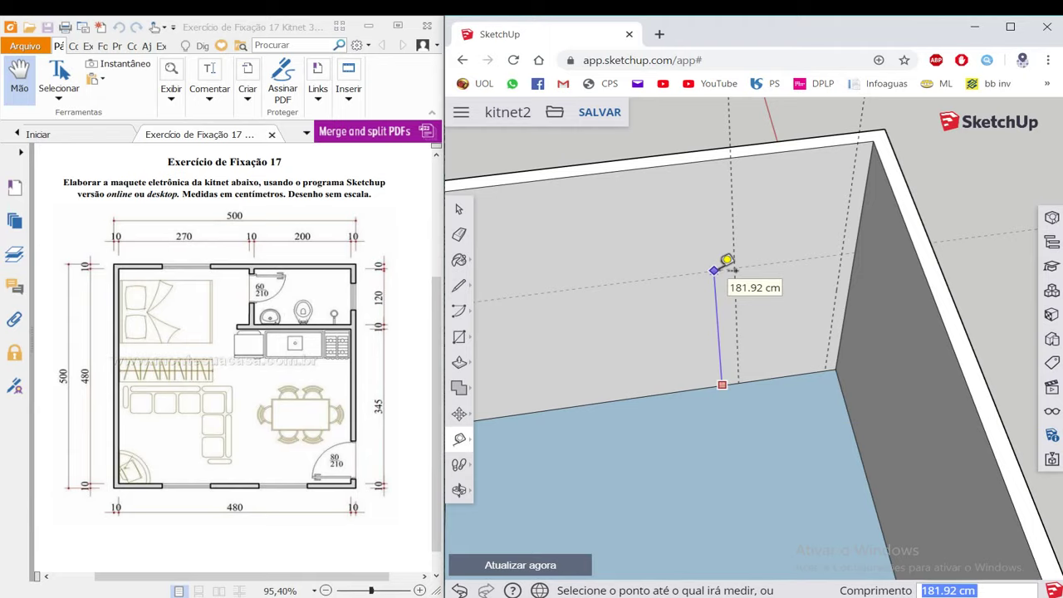
pyautogui.write('210')
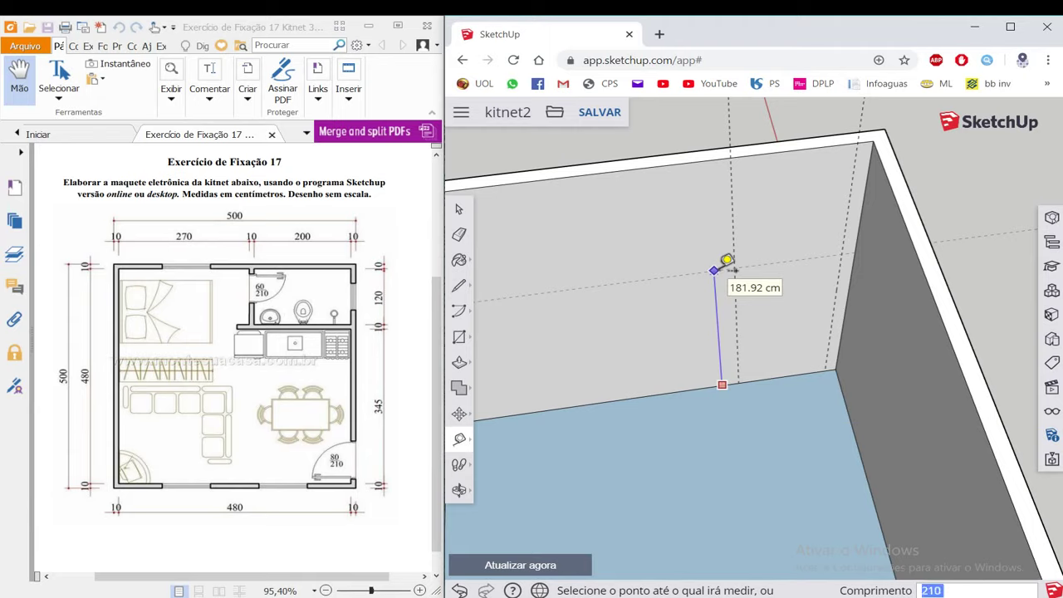
pyautogui.press('Return')
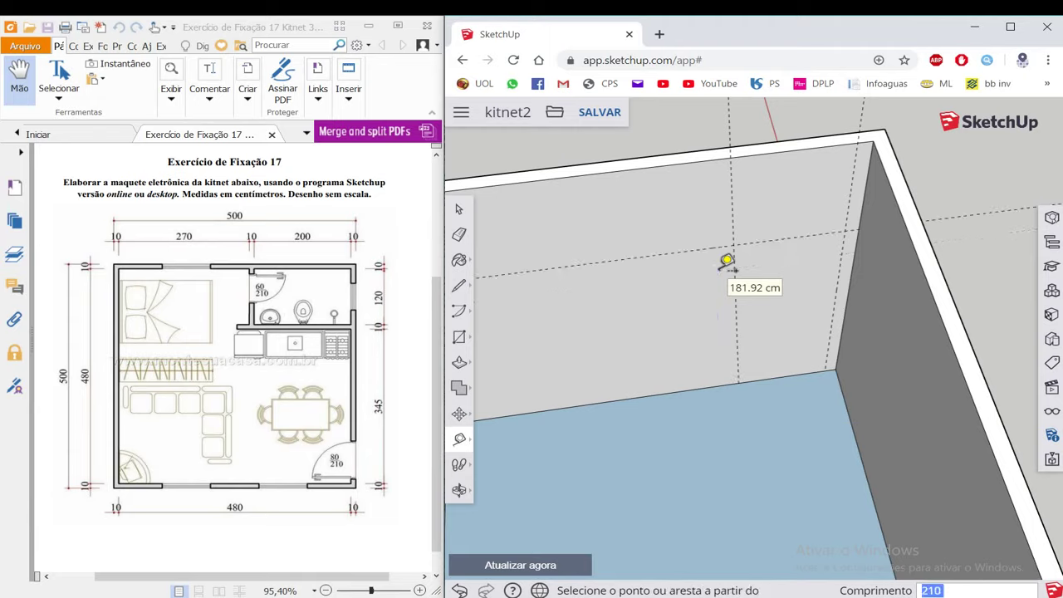
pyautogui.moveTo(728, 260); pyautogui.dragTo(732, 207, button='middle')
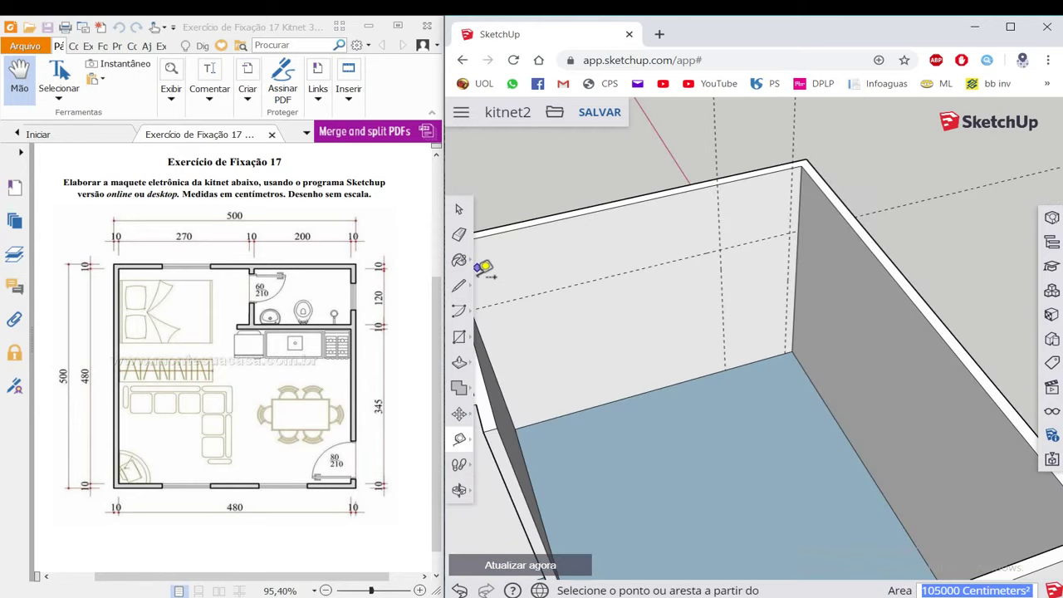
# Draw the 80 × 210 cm door rectangle from the upper guide intersection down to the floor.
pyautogui.click(459, 337)
pyautogui.scroll(2, 819, 261)
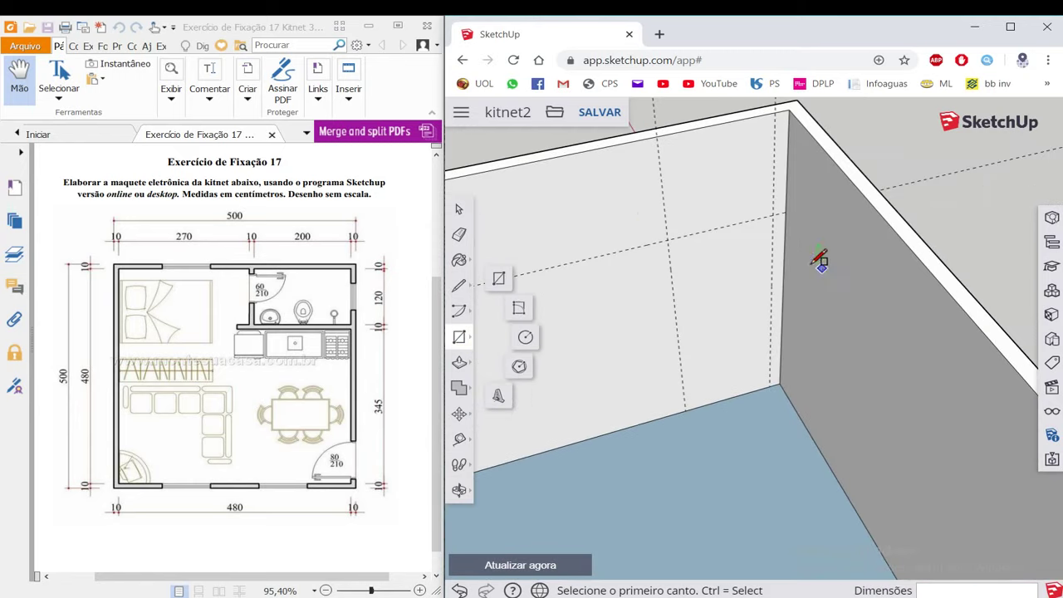
pyautogui.click(667, 239)
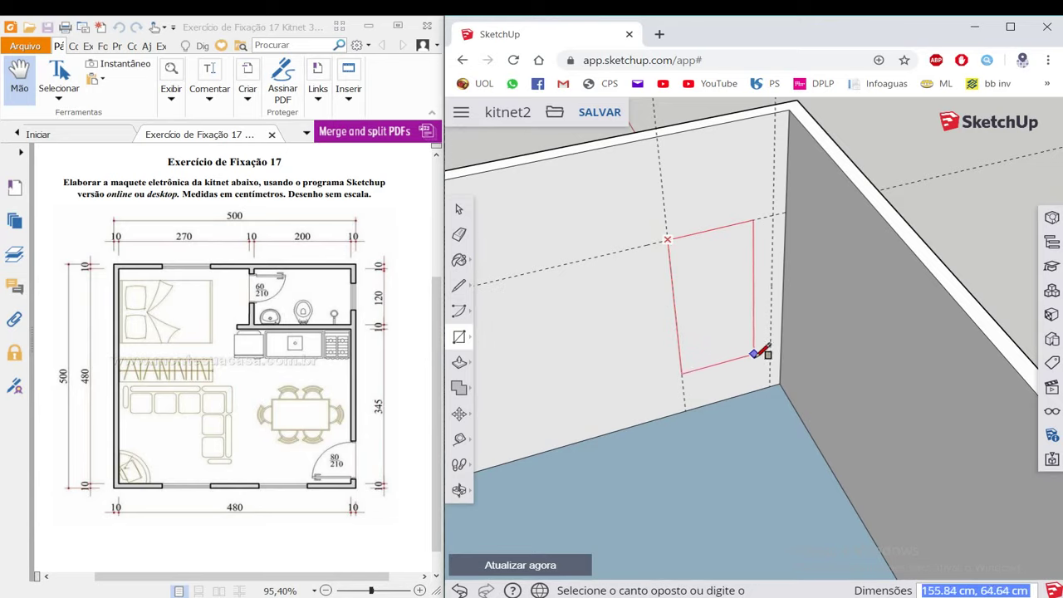
pyautogui.click(771, 386)
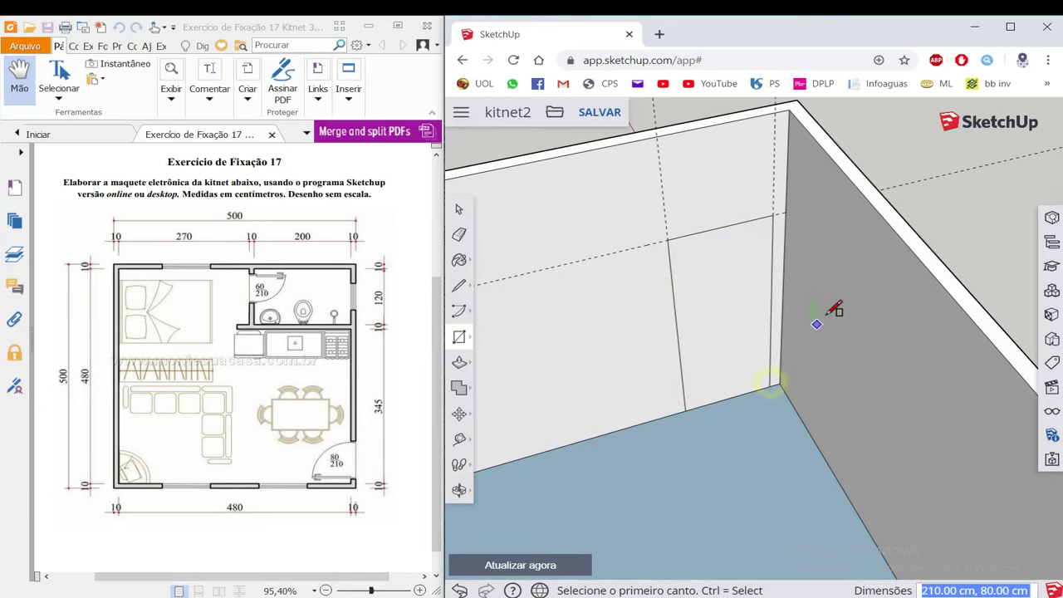
pyautogui.moveTo(833, 290)
pyautogui.mouseDown(button='middle')
pyautogui.moveTo(650, 306)
pyautogui.moveTo(657, 313)
pyautogui.mouseUp(button='middle')
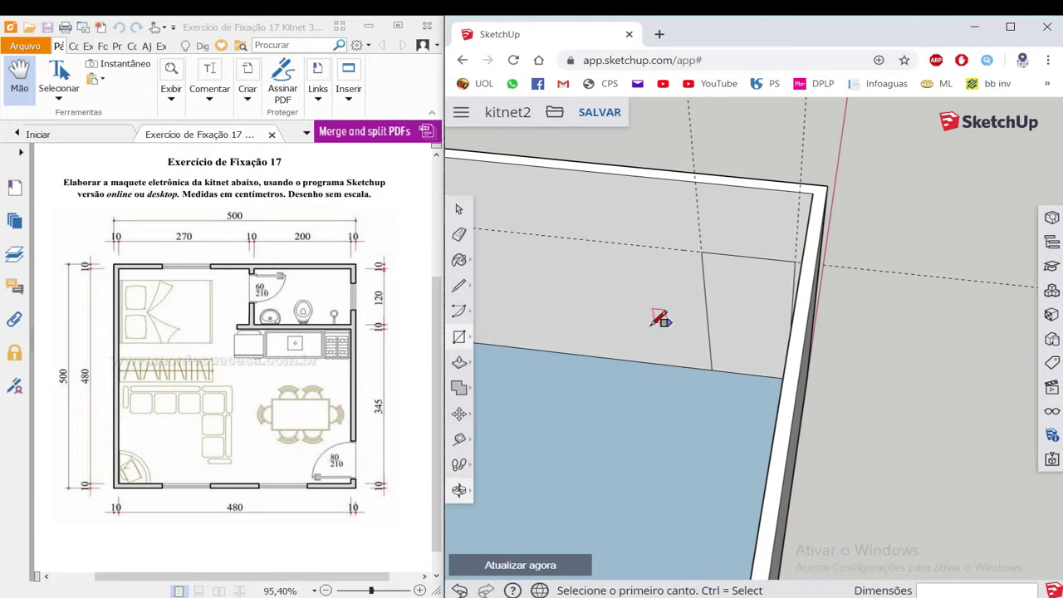
# Push the door rectangle 10 cm through the wall and view the opening from outside.
pyautogui.click(458, 363)
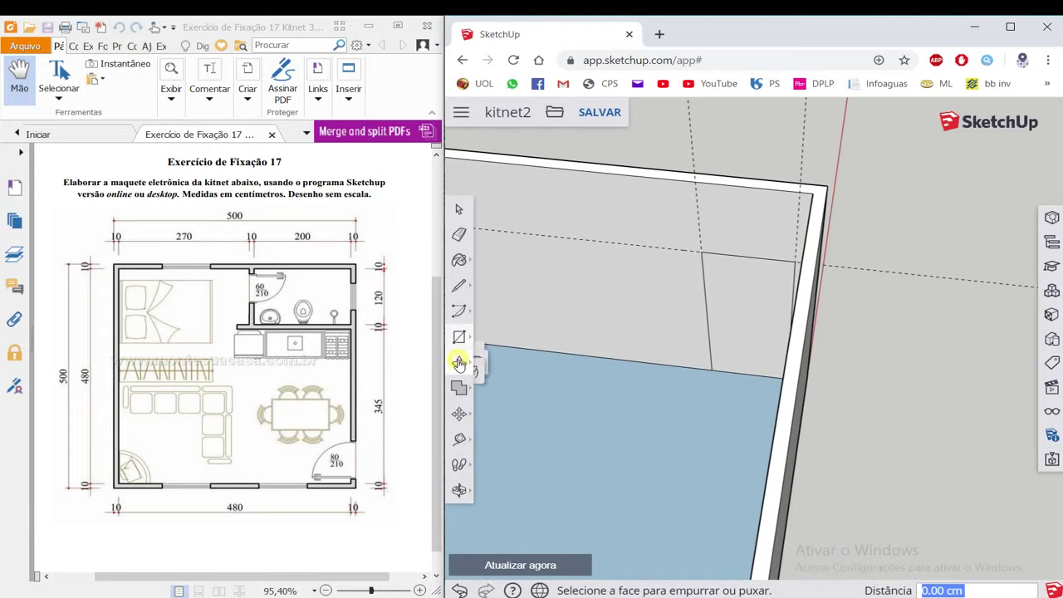
pyautogui.click(734, 350)
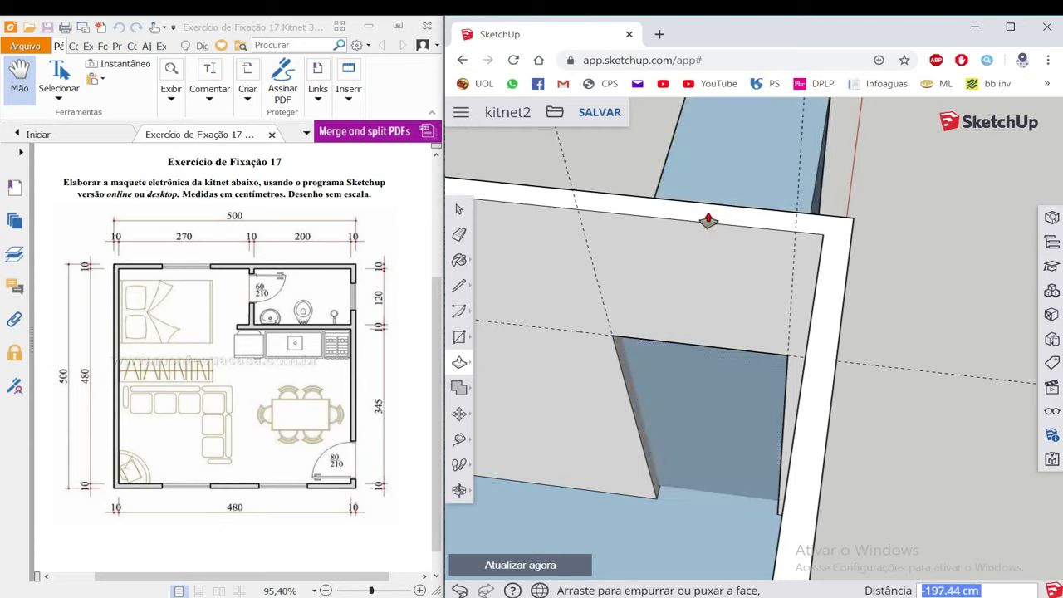
pyautogui.scroll(-2, 669, 248)
pyautogui.scroll(-2, 669, 248)
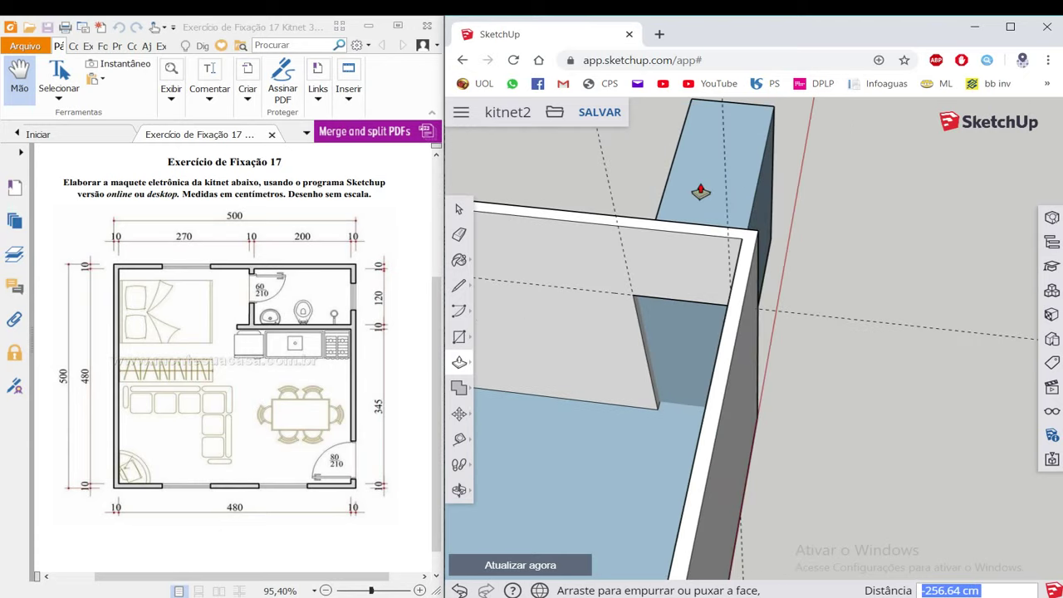
pyautogui.write('10')
pyautogui.press('Return')
pyautogui.moveTo(700, 192)
pyautogui.mouseDown(button='middle')
pyautogui.moveTo(845, 273)
pyautogui.moveTo(622, 225)
pyautogui.moveTo(883, 242)
pyautogui.moveTo(1035, 271)
pyautogui.moveTo(597, 240)
pyautogui.moveTo(805, 231)
pyautogui.mouseUp(button='middle')
pyautogui.press('space')
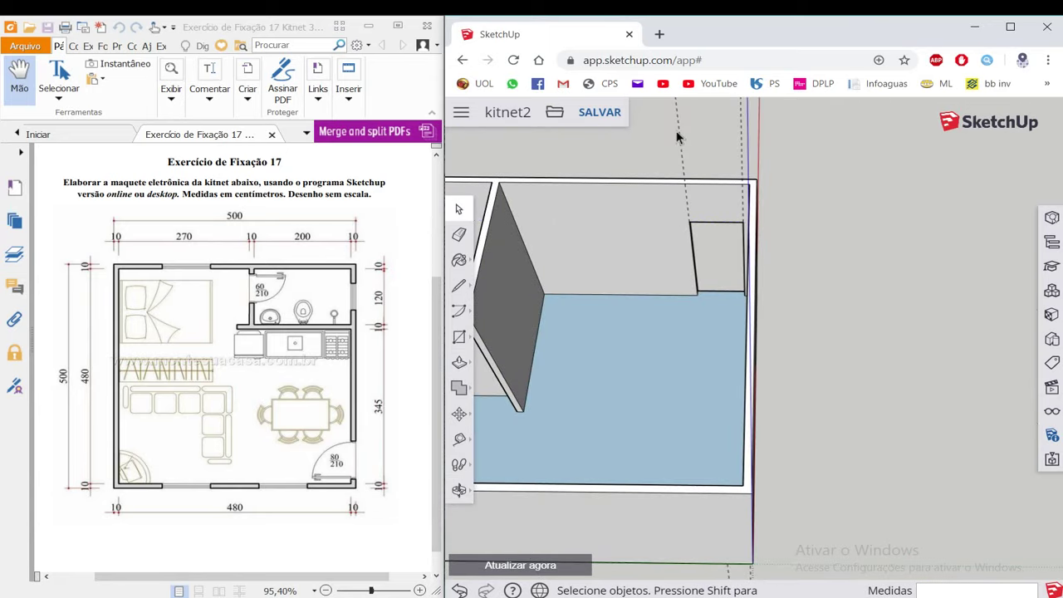
# Place vertical guides 10 cm from the partition wall's edge and 60 cm beyond that.
pyautogui.moveTo(739, 142)
pyautogui.mouseDown(button='middle')
pyautogui.moveTo(747, 183)
pyautogui.moveTo(682, 216)
pyautogui.moveTo(631, 274)
pyautogui.mouseUp(button='middle')
pyautogui.scroll(1, 416, 340)
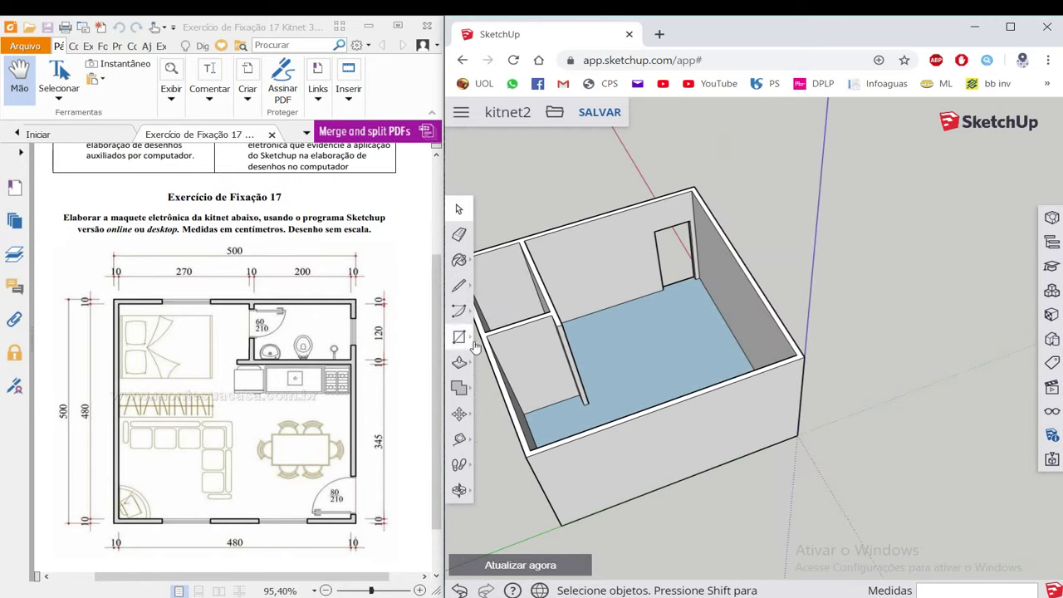
pyautogui.moveTo(470, 332); pyautogui.dragTo(582, 274, button='middle')
pyautogui.moveTo(532, 316)
pyautogui.mouseDown(button='middle')
pyautogui.moveTo(518, 255)
pyautogui.moveTo(579, 311)
pyautogui.moveTo(641, 261)
pyautogui.mouseUp(button='middle')
pyautogui.scroll(5, 517, 255)
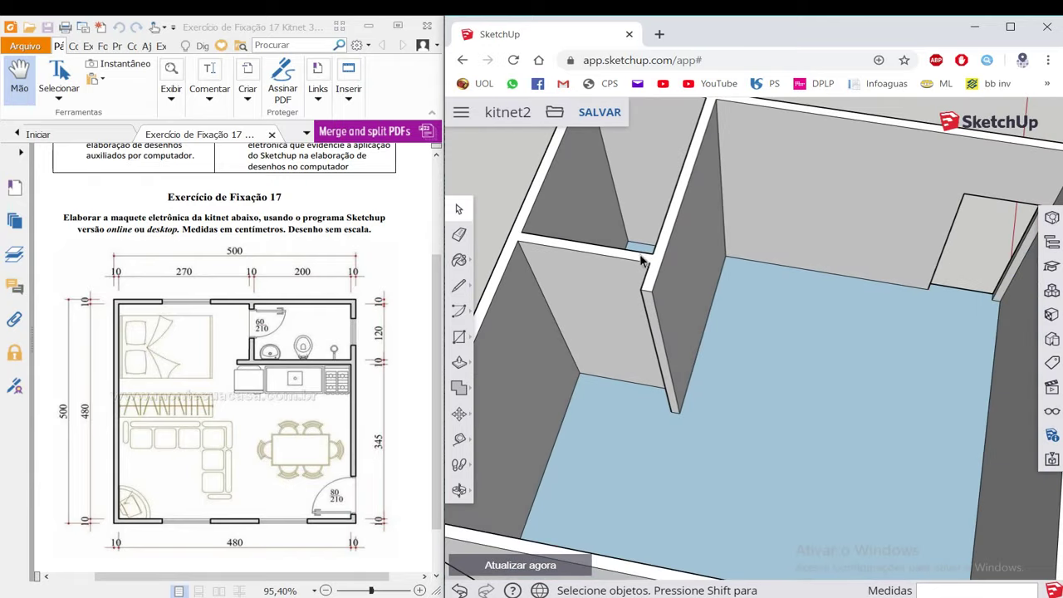
pyautogui.click(459, 438)
pyautogui.scroll(2, 544, 249)
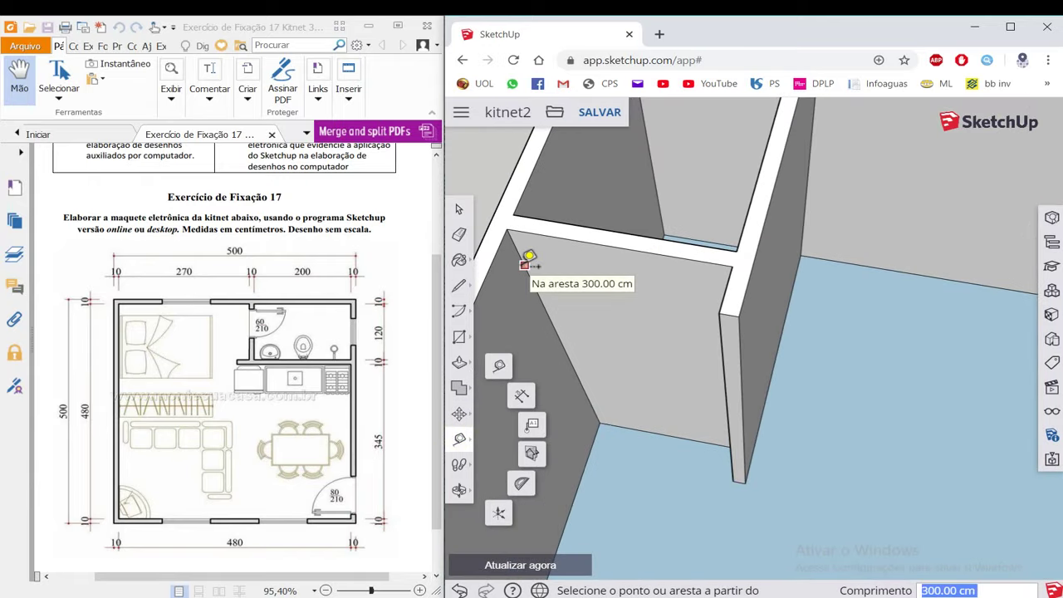
pyautogui.click(524, 266)
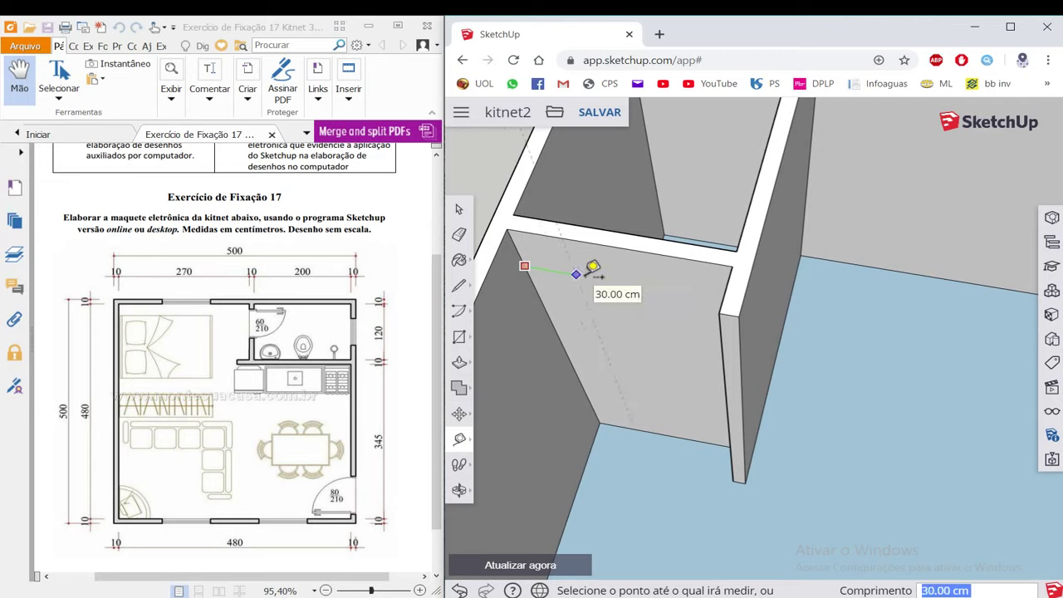
pyautogui.write('10')
pyautogui.press('Return')
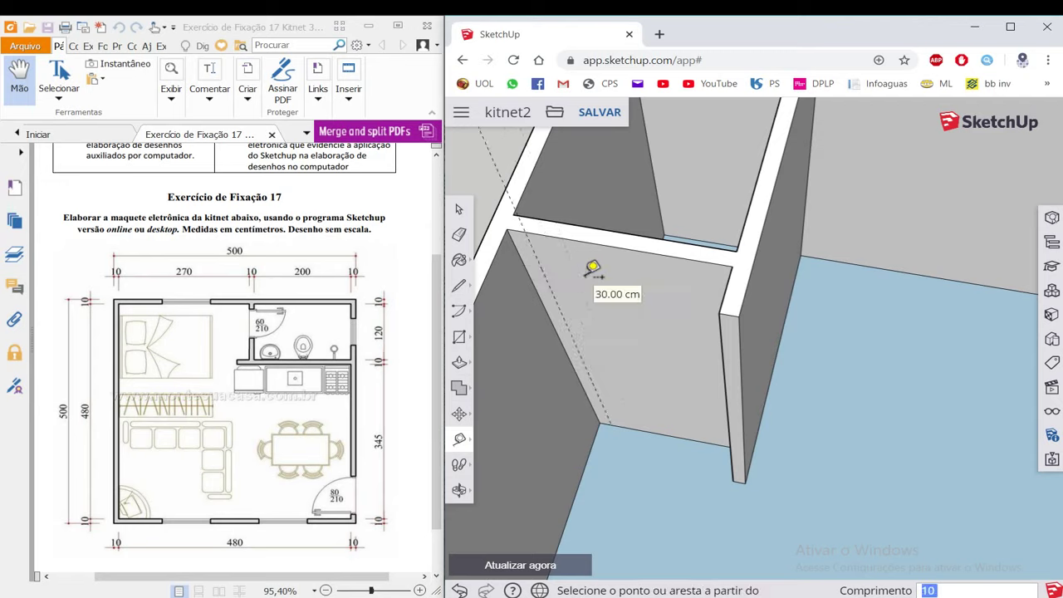
pyautogui.scroll(2, 582, 279)
pyautogui.click(551, 298)
pyautogui.write('60')
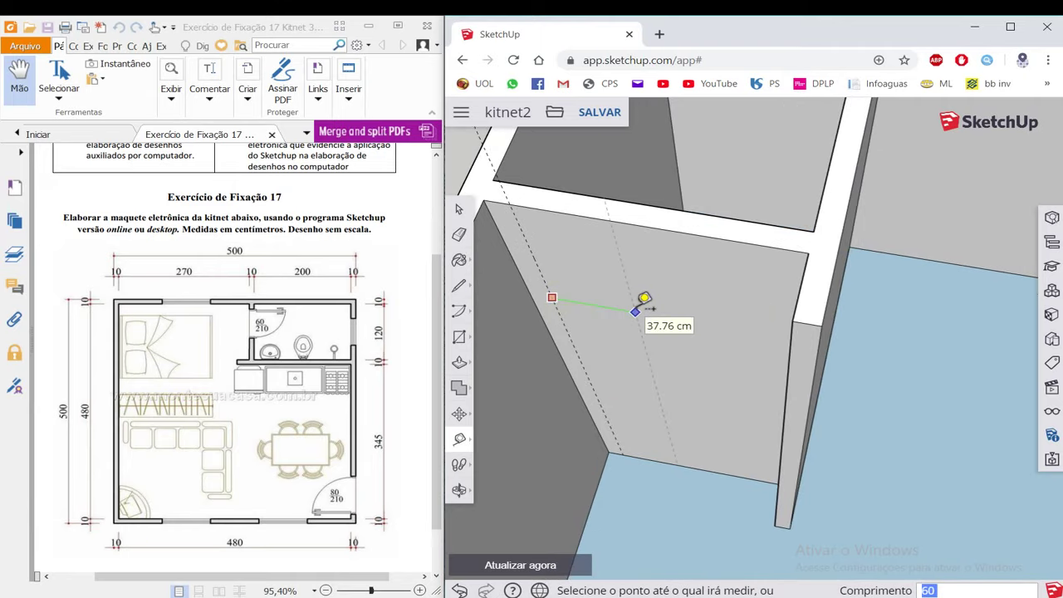
pyautogui.press('Return')
# Add a horizontal guide 210 cm above the floor for the door's top.
pyautogui.scroll(-1, 624, 344)
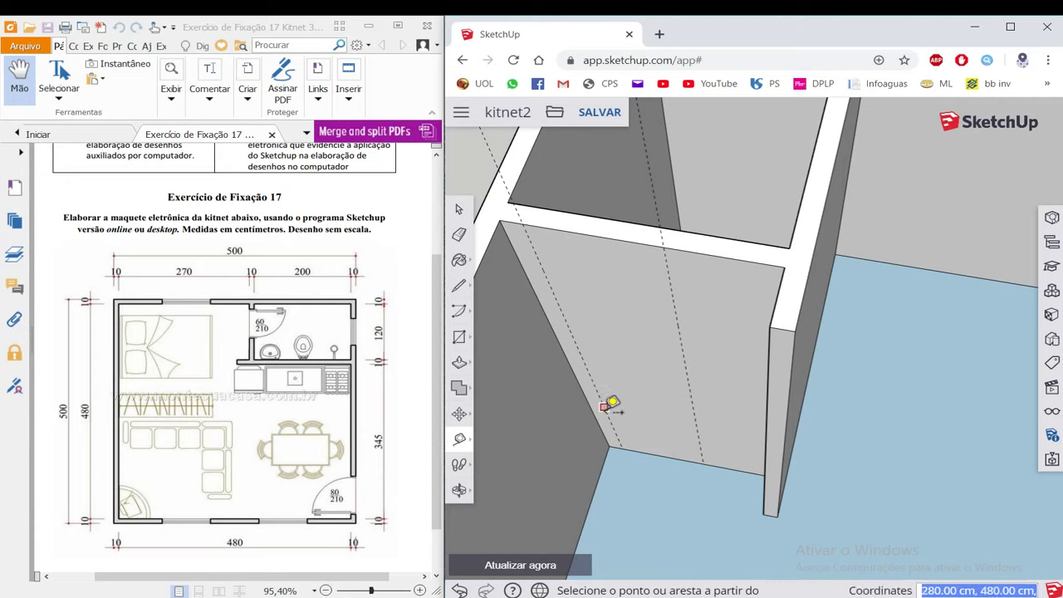
pyautogui.click(671, 448)
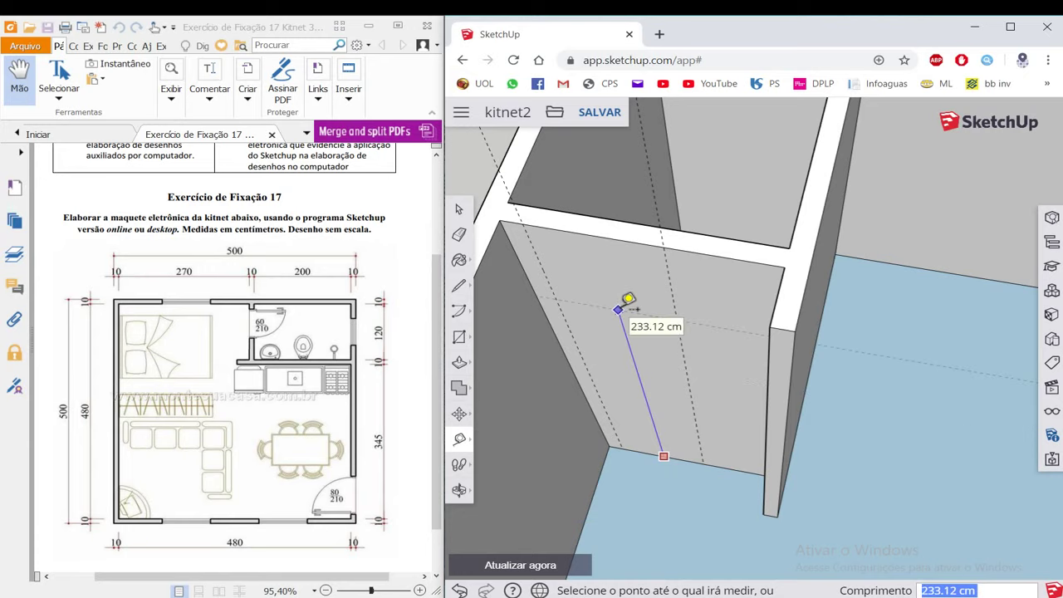
pyautogui.write('210')
pyautogui.press('Return')
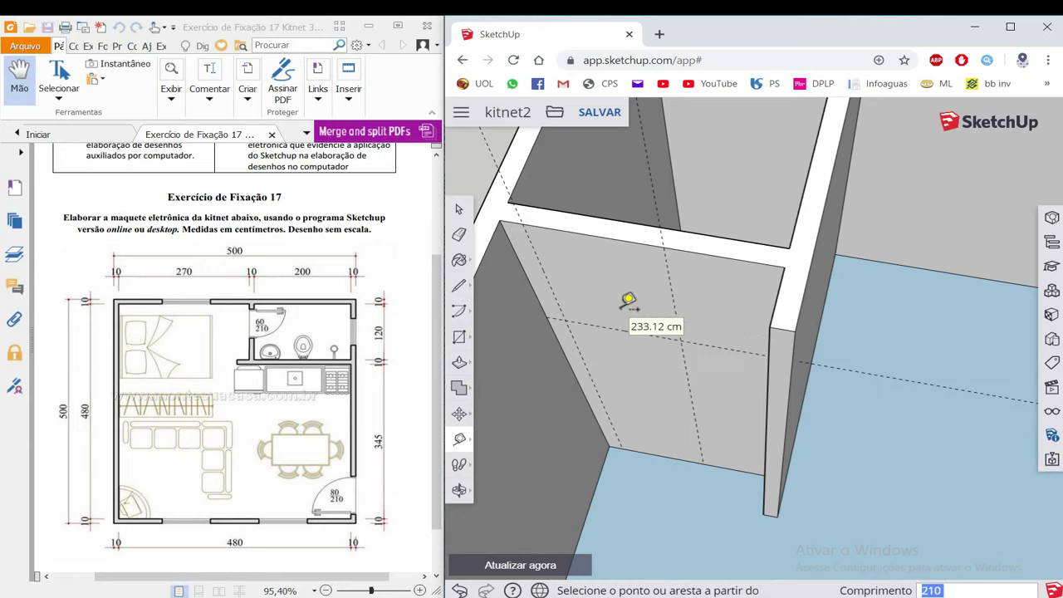
pyautogui.moveTo(622, 313)
pyautogui.mouseDown(button='middle')
pyautogui.moveTo(637, 215)
pyautogui.moveTo(640, 237)
pyautogui.mouseUp(button='middle')
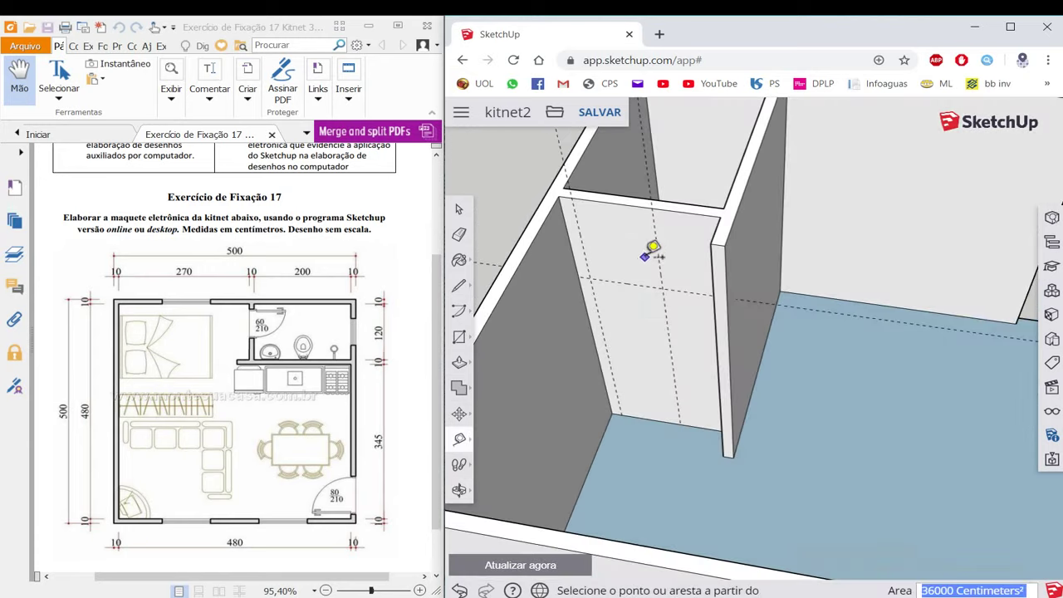
# Draw a 60 × 210 cm rectangle on the partition wall between the guides.
pyautogui.click(460, 338)
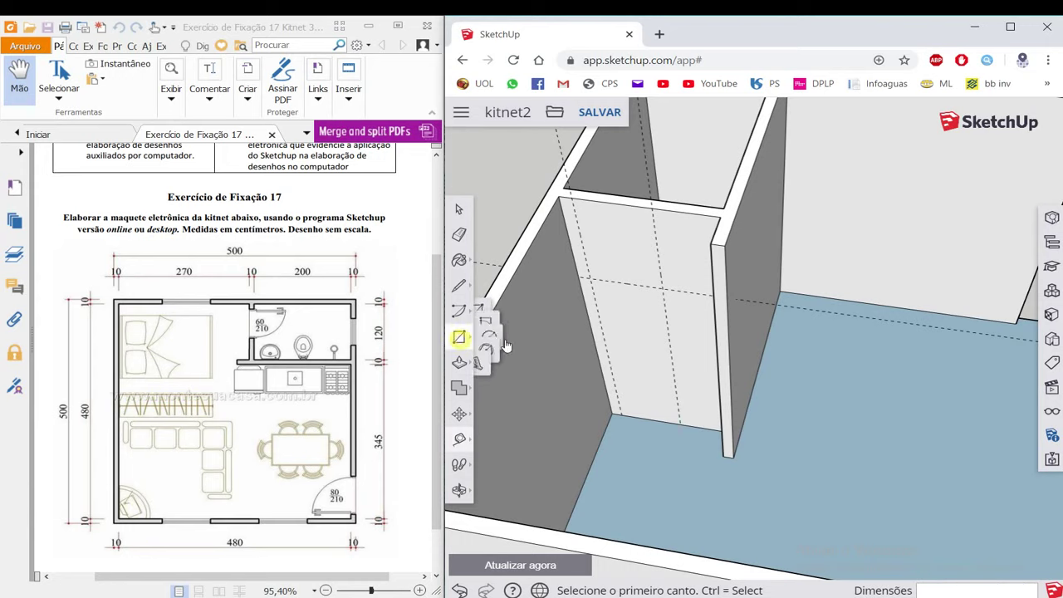
pyautogui.click(590, 278)
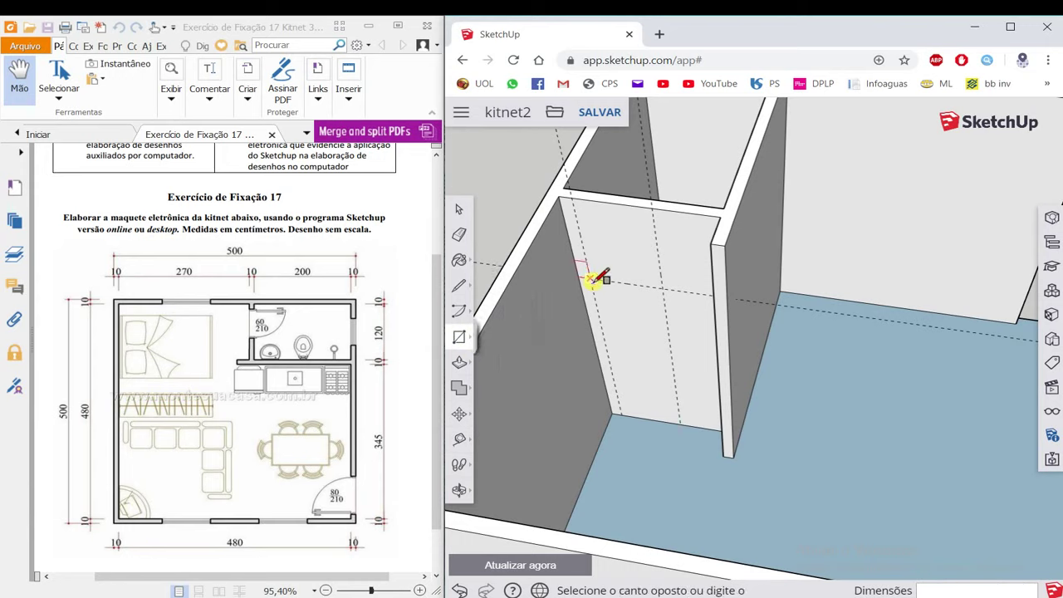
pyautogui.click(683, 420)
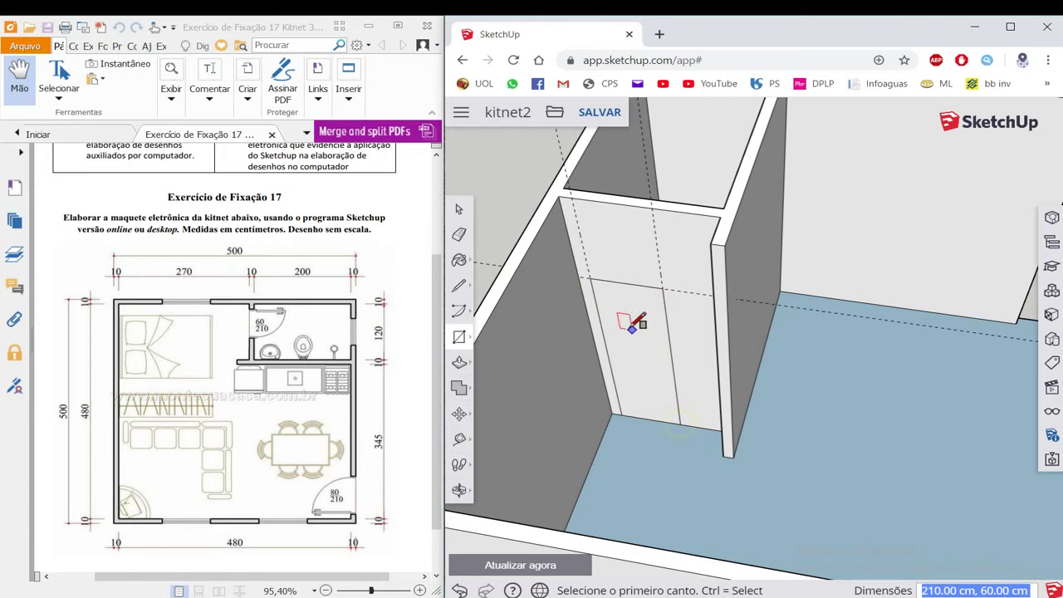
pyautogui.scroll(-1, 632, 320)
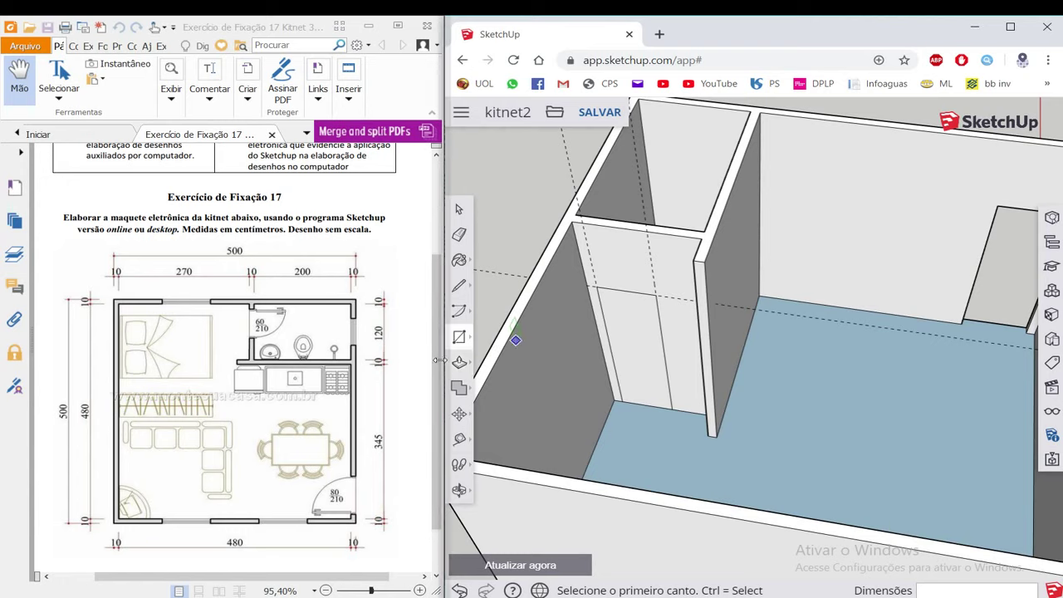
# Push the door rectangle 10 cm through the partition wall.
pyautogui.click(460, 362)
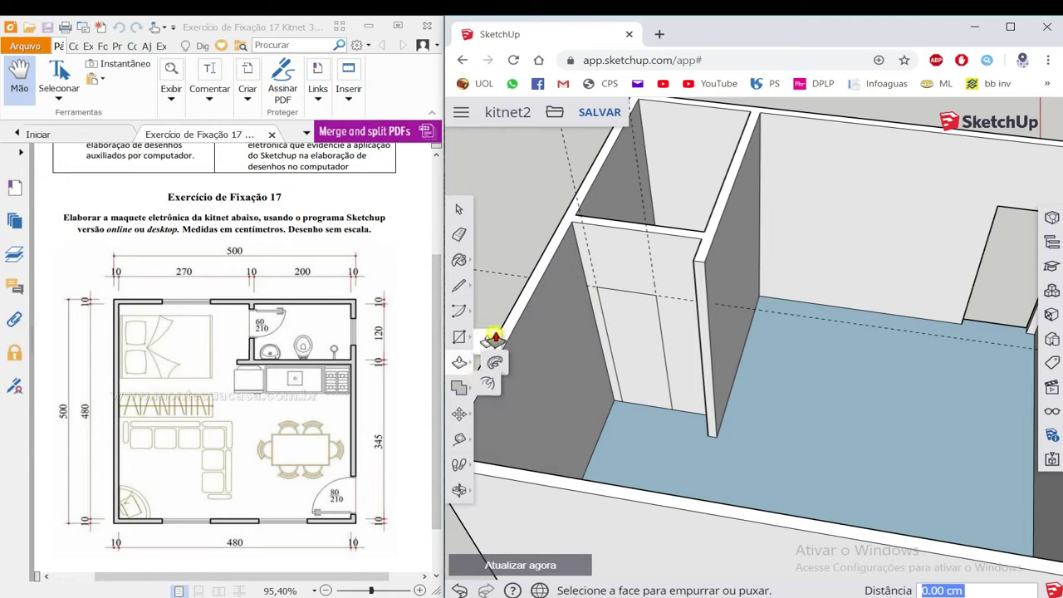
pyautogui.moveTo(621, 398)
pyautogui.mouseDown()
pyautogui.moveTo(679, 196)
pyautogui.moveTo(681, 213)
pyautogui.mouseUp()
pyautogui.write('10')
pyautogui.press('Return')
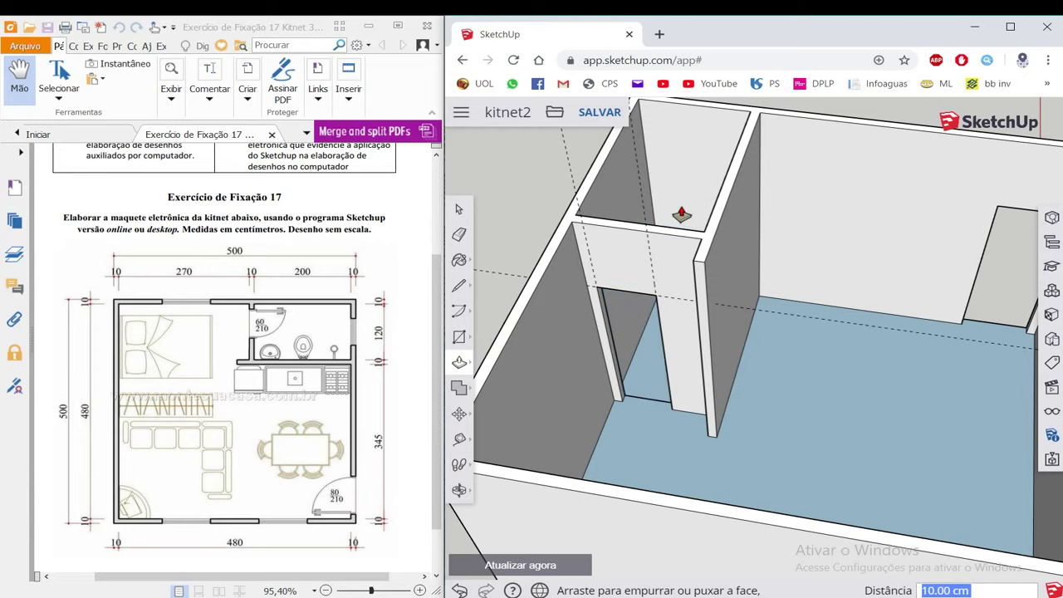
pyautogui.scroll(-5, 677, 216)
pyautogui.moveTo(667, 214)
pyautogui.mouseDown(button='middle')
pyautogui.moveTo(738, 146)
pyautogui.moveTo(670, 233)
pyautogui.moveTo(636, 238)
pyautogui.mouseUp(button='middle')
pyautogui.press('space')
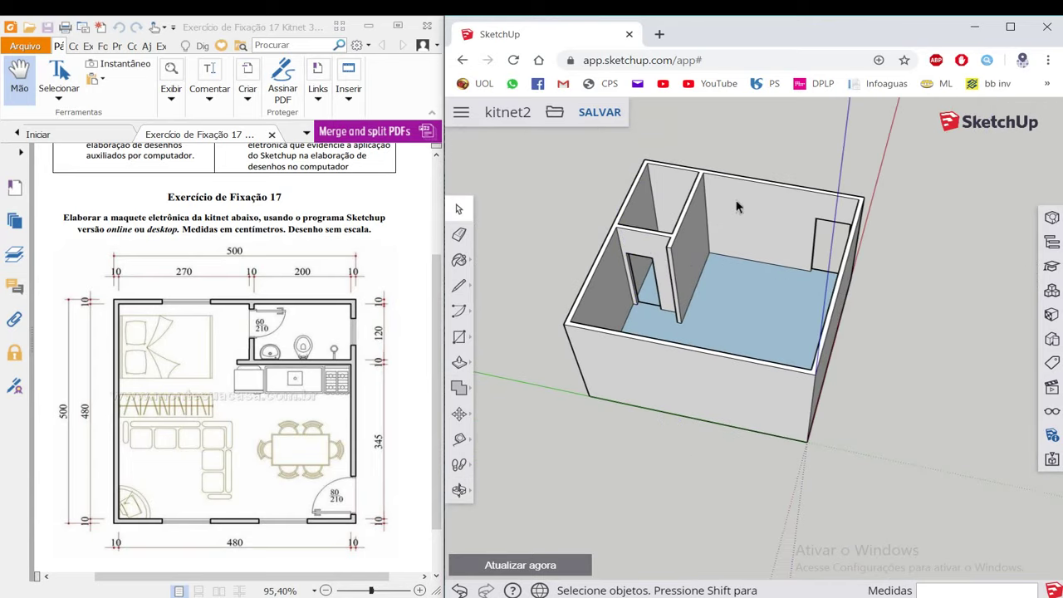
pyautogui.scroll(3, 736, 203)
pyautogui.moveTo(735, 200); pyautogui.dragTo(480, 260, button='middle')
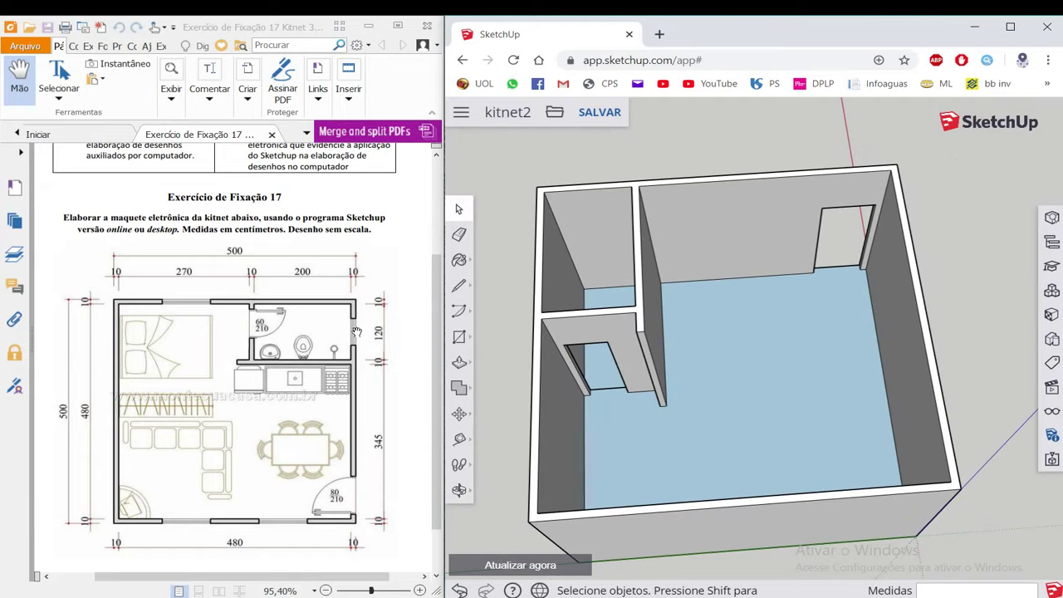
pyautogui.scroll(2, 556, 196)
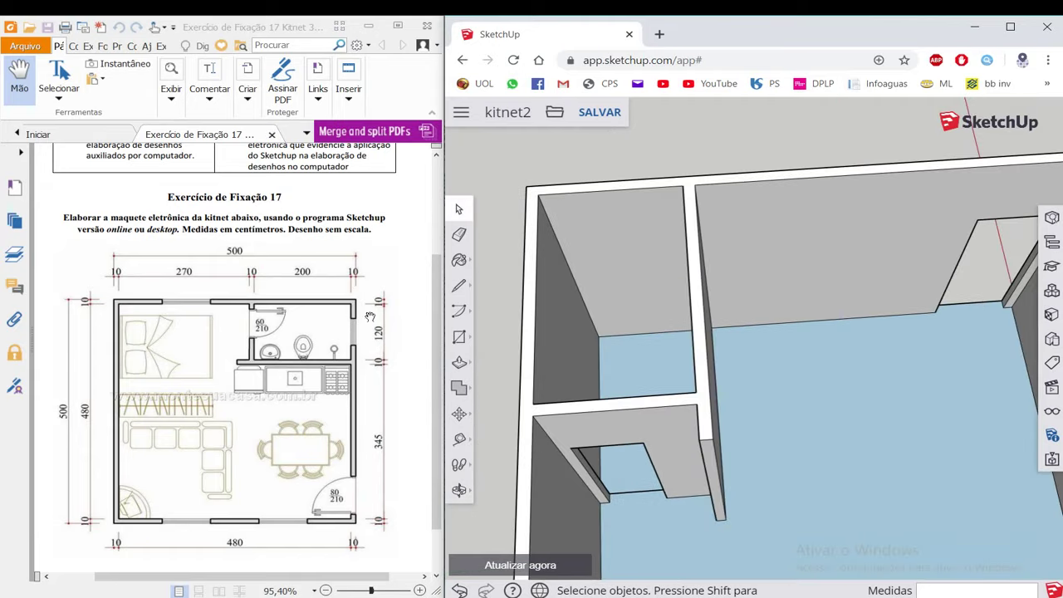
pyautogui.moveTo(581, 283); pyautogui.dragTo(731, 280, button='middle')
pyautogui.moveTo(617, 266)
pyautogui.mouseDown(button='middle')
pyautogui.moveTo(692, 277)
pyautogui.moveTo(546, 257)
pyautogui.mouseUp(button='middle')
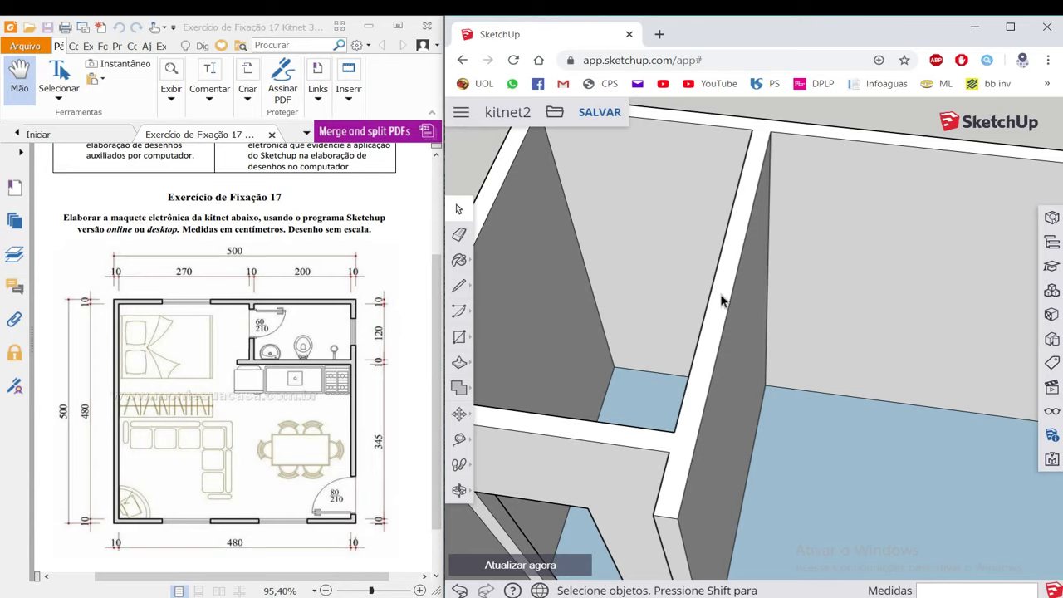
pyautogui.moveTo(725, 300)
pyautogui.mouseDown(button='middle')
pyautogui.moveTo(781, 305)
pyautogui.moveTo(715, 315)
pyautogui.moveTo(682, 276)
pyautogui.moveTo(715, 266)
pyautogui.mouseUp(button='middle')
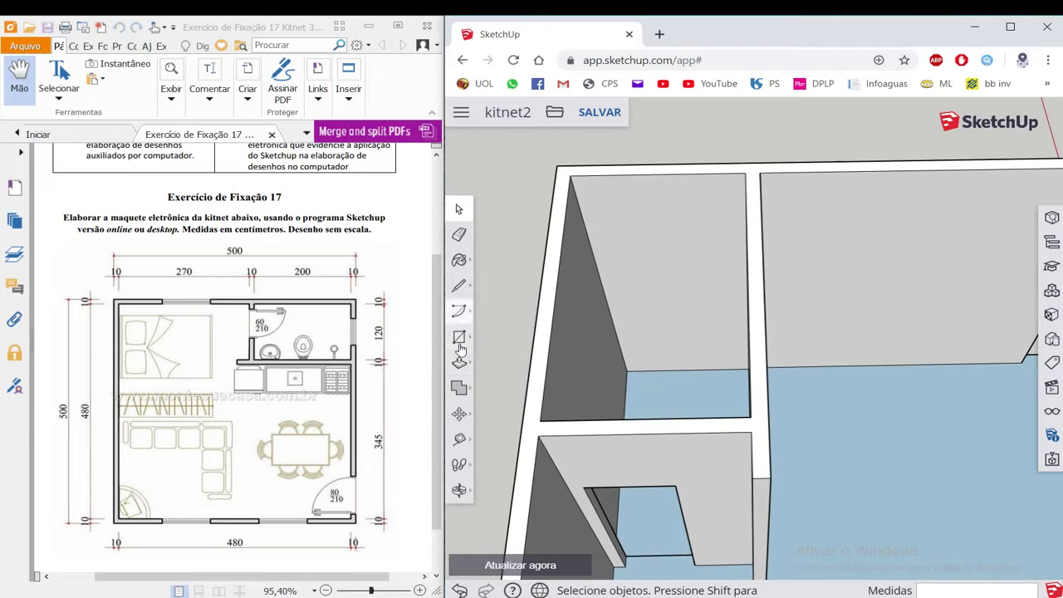
# Place vertical guides on the bathroom back wall, 60 cm from the corner and 30 cm beyond.
pyautogui.click(460, 439)
pyautogui.scroll(2, 642, 181)
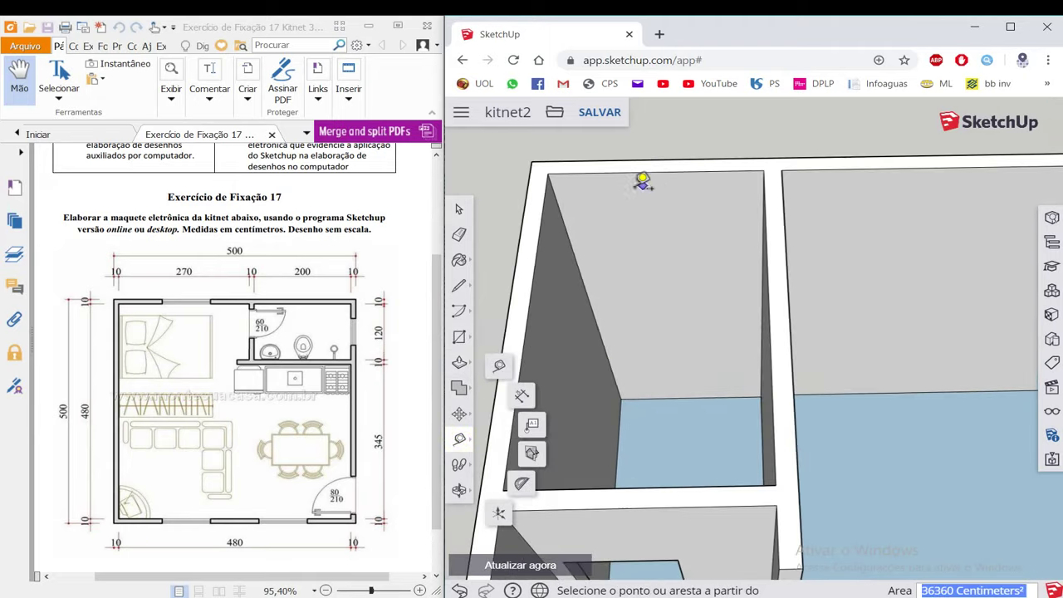
pyautogui.click(563, 215)
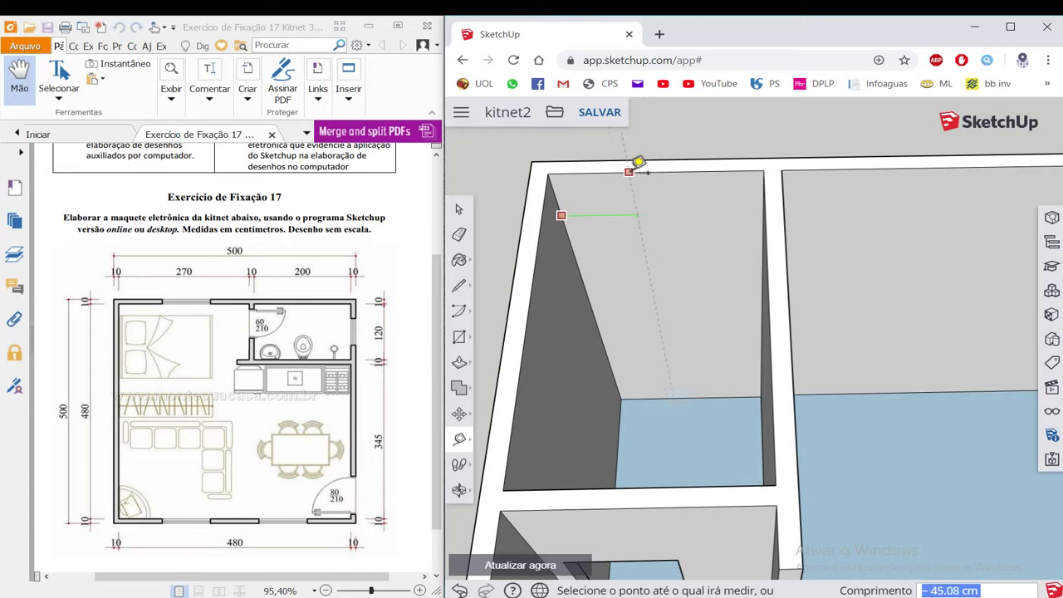
pyautogui.click(655, 168)
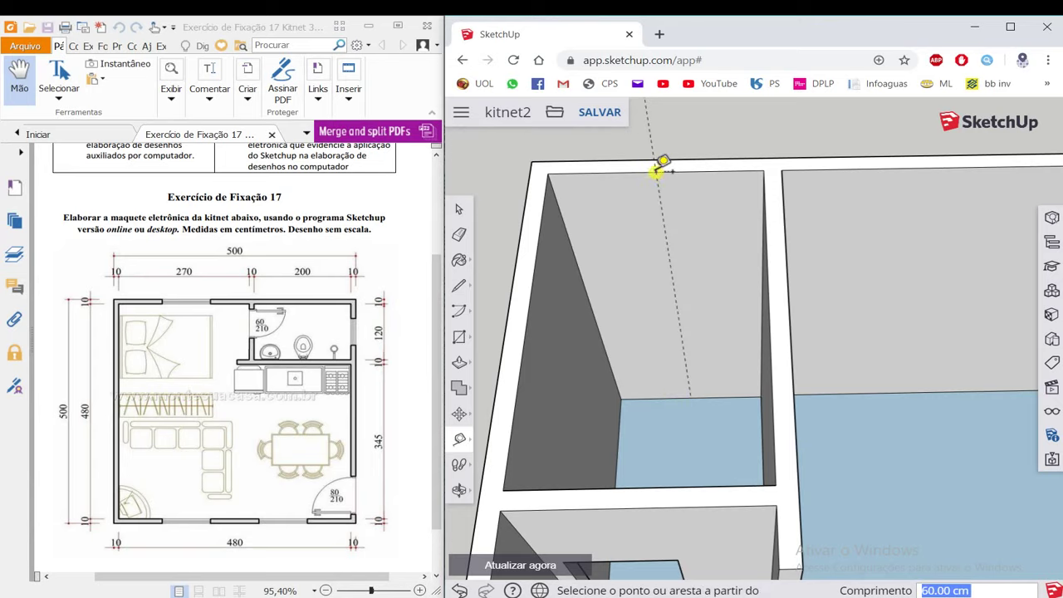
pyautogui.scroll(1, 677, 241)
pyautogui.scroll(1, 683, 245)
pyautogui.click(680, 244)
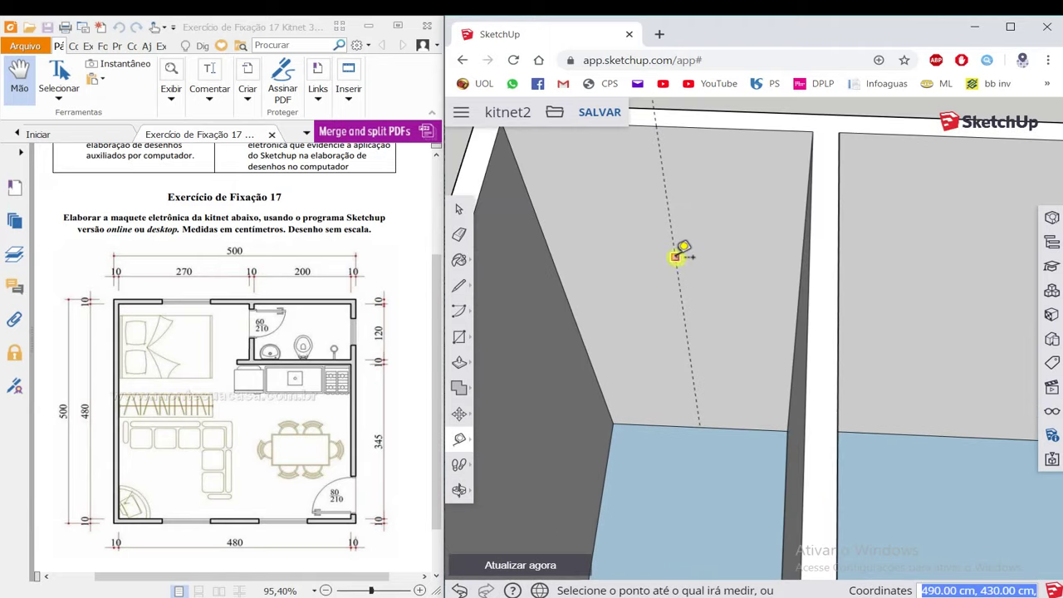
pyautogui.scroll(-1, 677, 244)
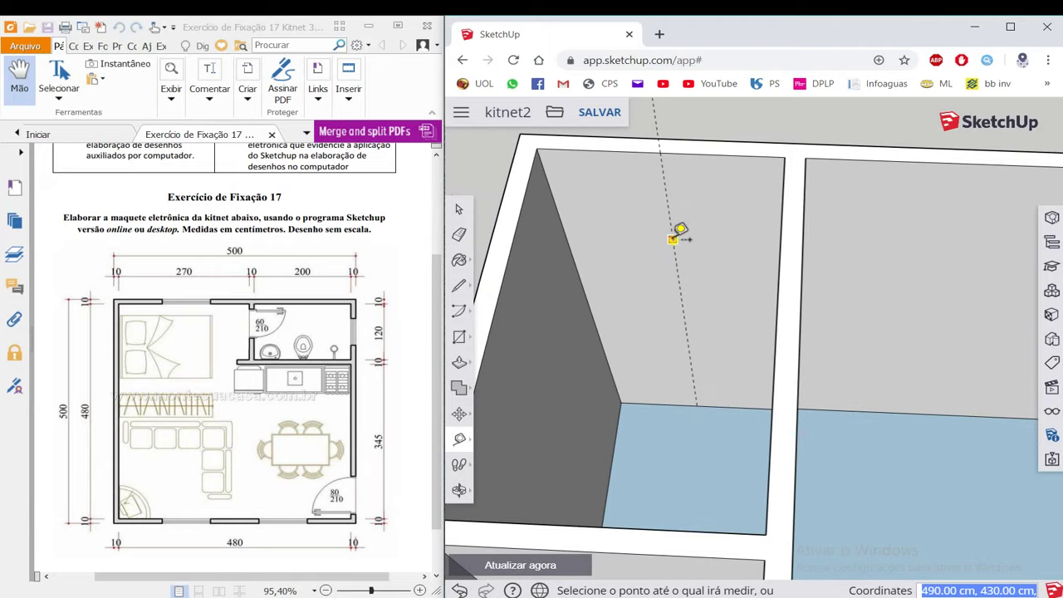
pyautogui.write('30')
pyautogui.press('Return')
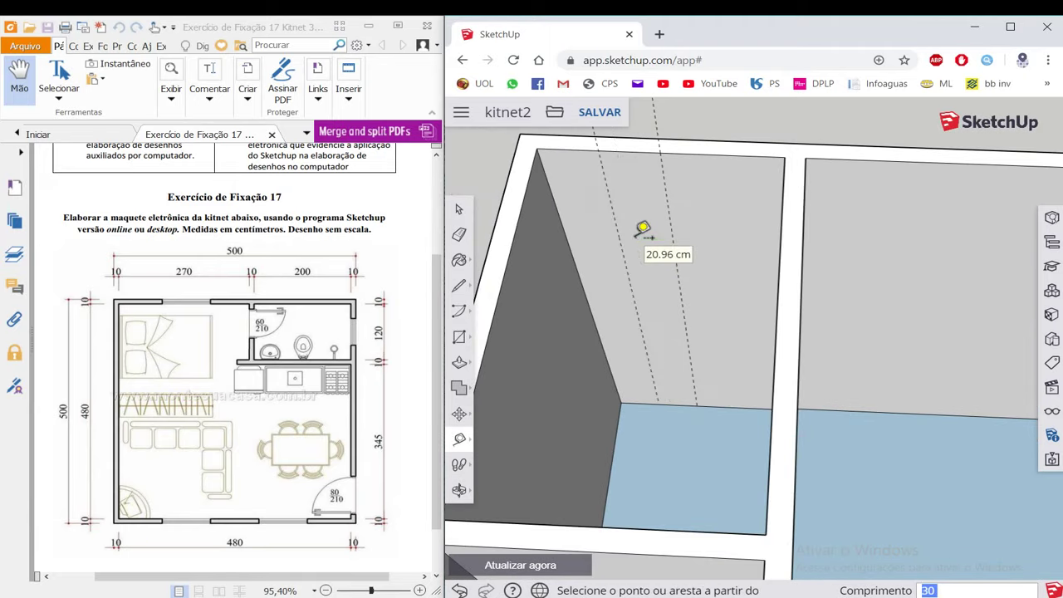
pyautogui.click(674, 244)
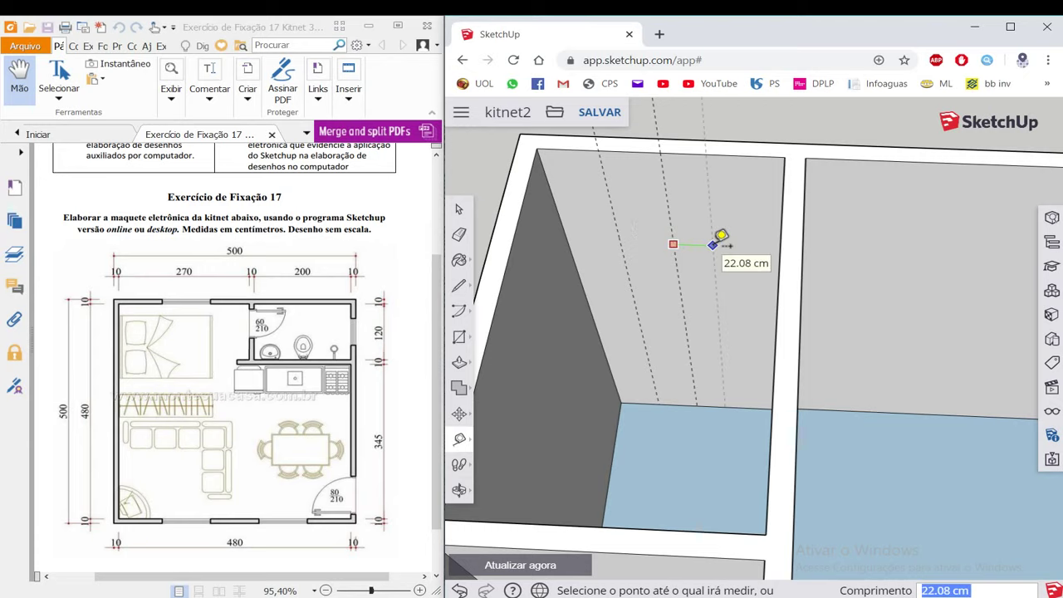
pyautogui.click(713, 244)
pyautogui.scroll(2, 655, 384)
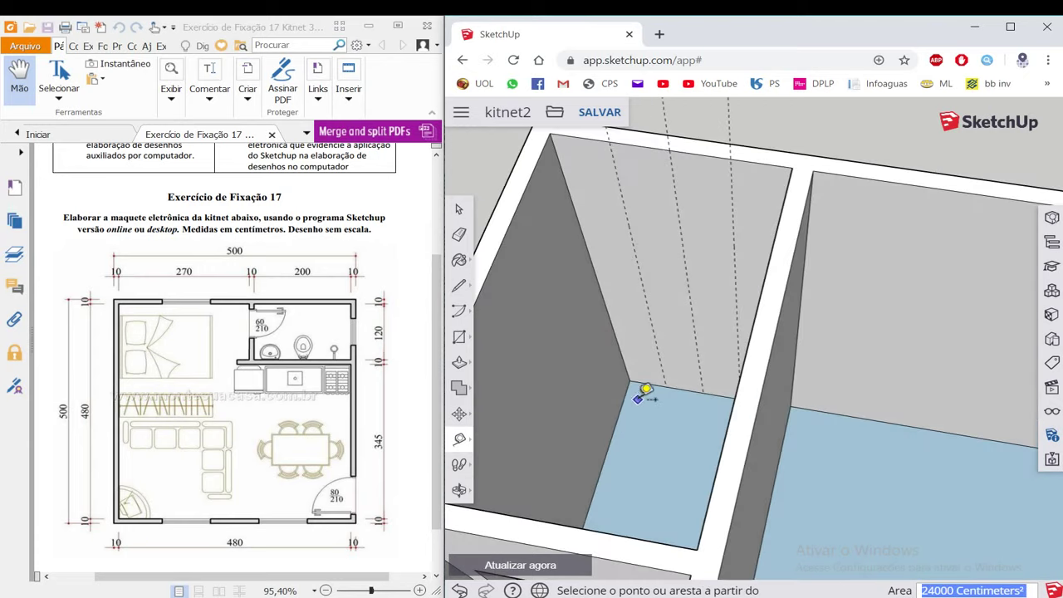
pyautogui.scroll(1, 660, 384)
# Add two horizontal guides up from the floor, the second 60 cm above the first.
pyautogui.click(658, 384)
pyautogui.scroll(-3, 658, 384)
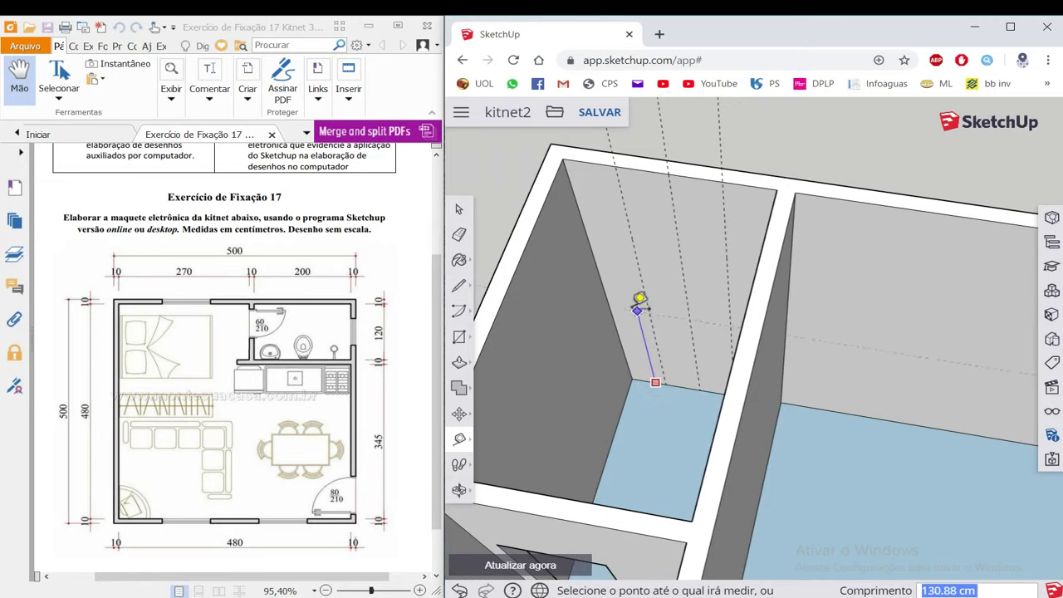
pyautogui.click(619, 215)
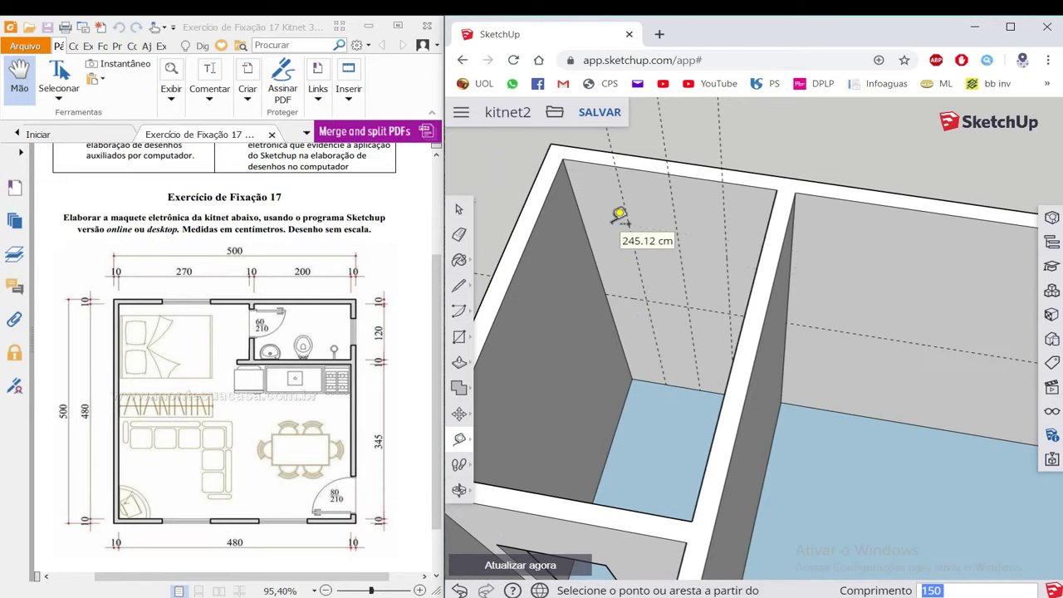
pyautogui.scroll(1, 677, 290)
pyautogui.click(671, 304)
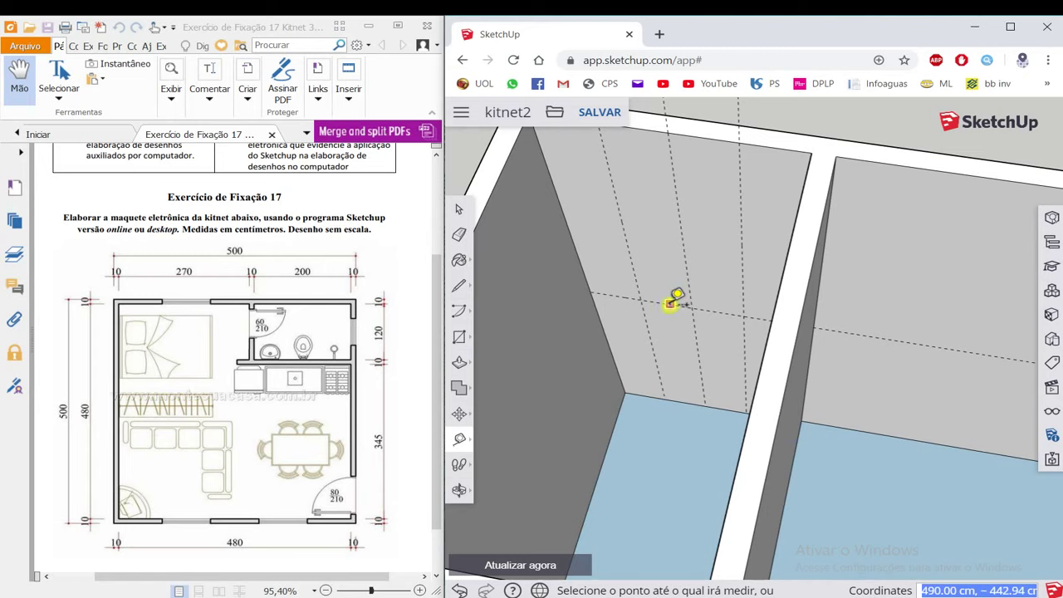
pyautogui.click(660, 214)
pyautogui.moveTo(660, 214)
pyautogui.mouseDown(button='middle')
pyautogui.moveTo(712, 133)
pyautogui.moveTo(664, 225)
pyautogui.mouseUp(button='middle')
pyautogui.press('space')
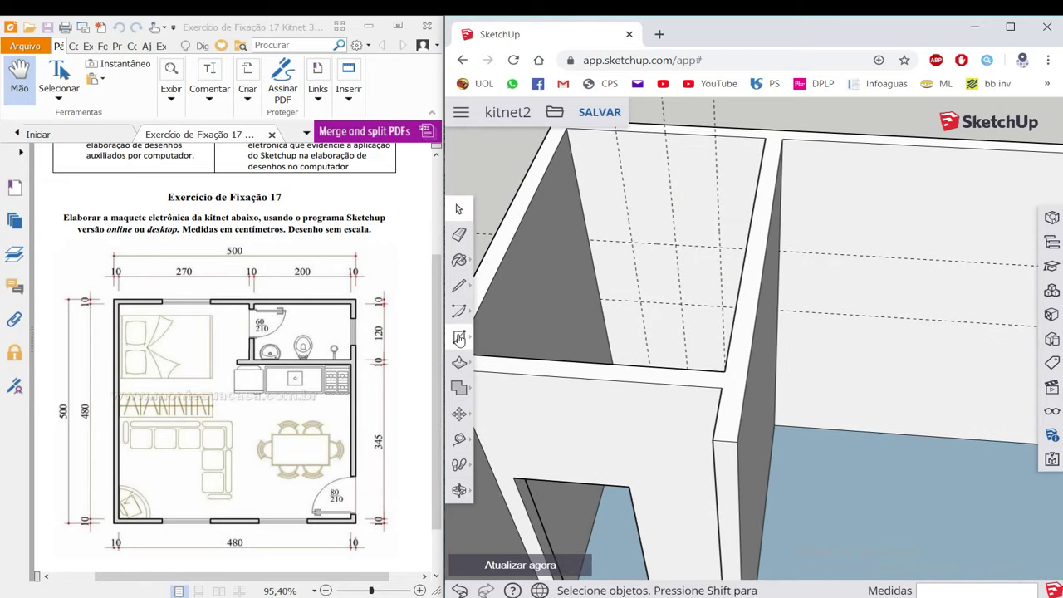
# Draw a 60 × 60 cm window rectangle between the guide crossings.
pyautogui.click(460, 338)
pyautogui.click(631, 243)
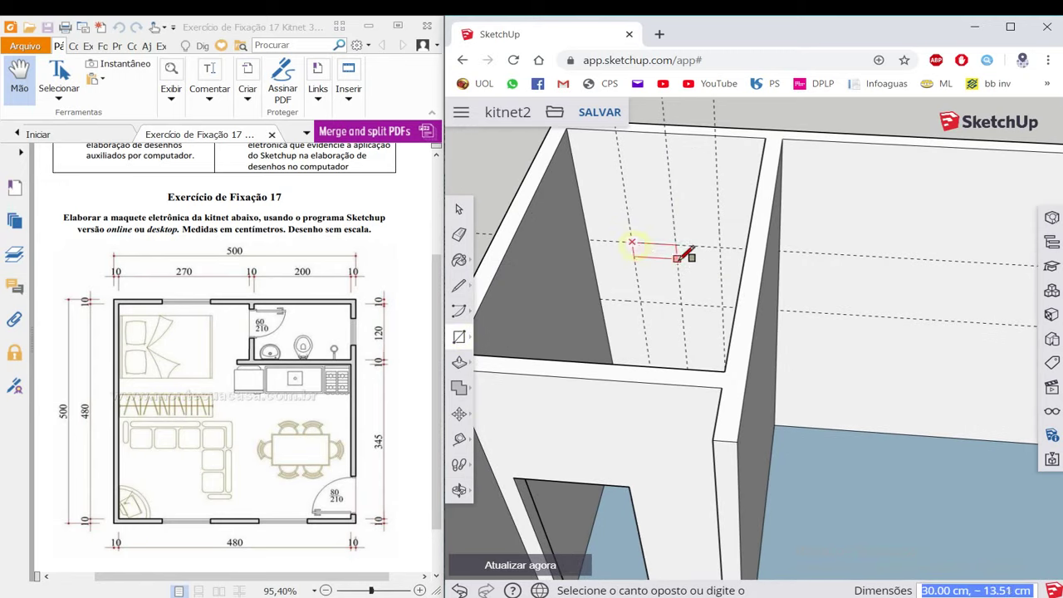
pyautogui.click(718, 304)
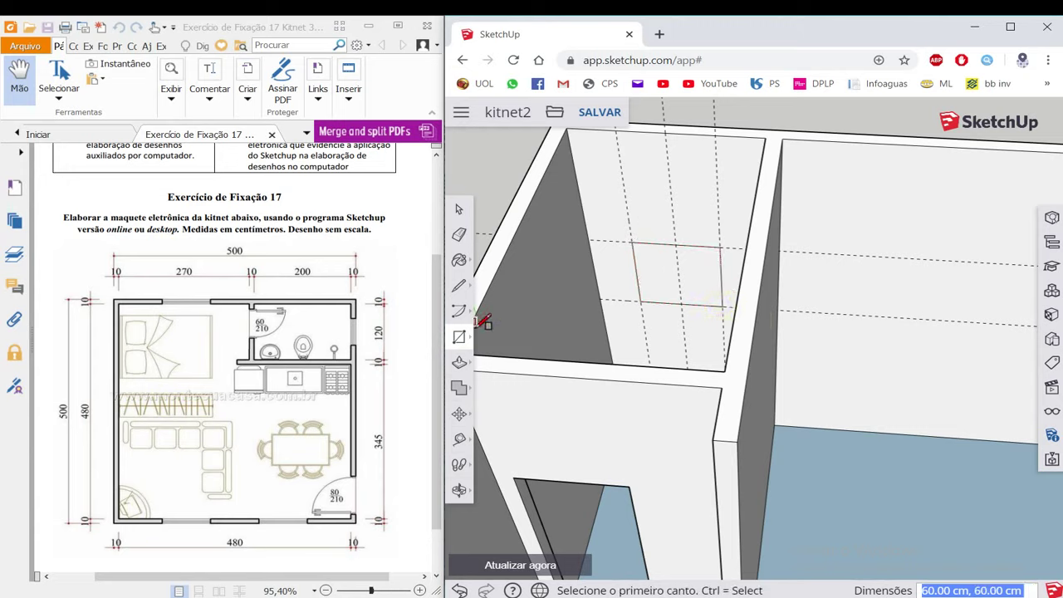
# Push the window rectangle 10 cm through the bathroom back wall.
pyautogui.click(461, 366)
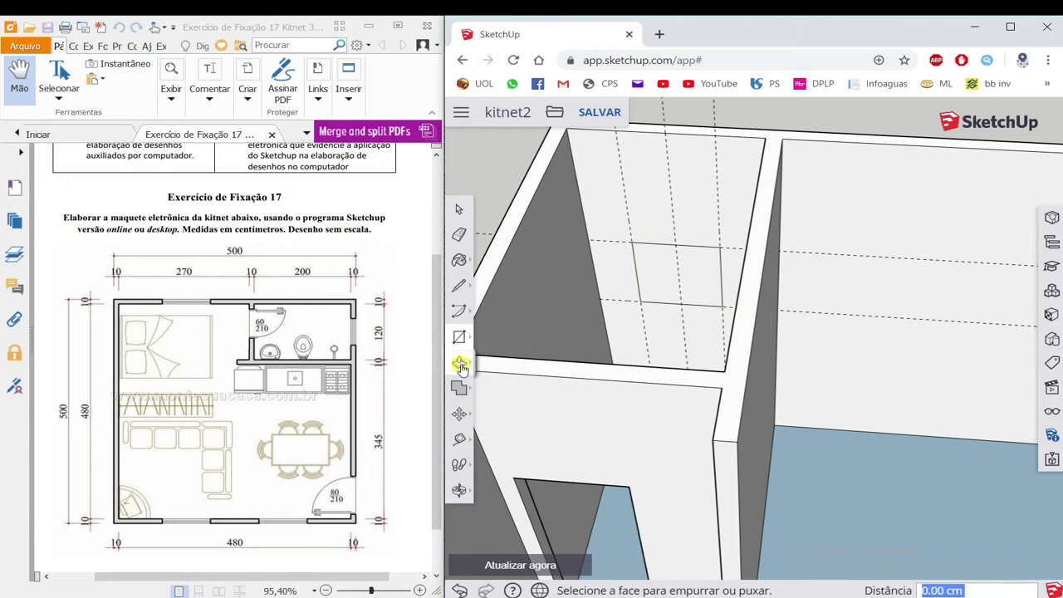
pyautogui.click(662, 297)
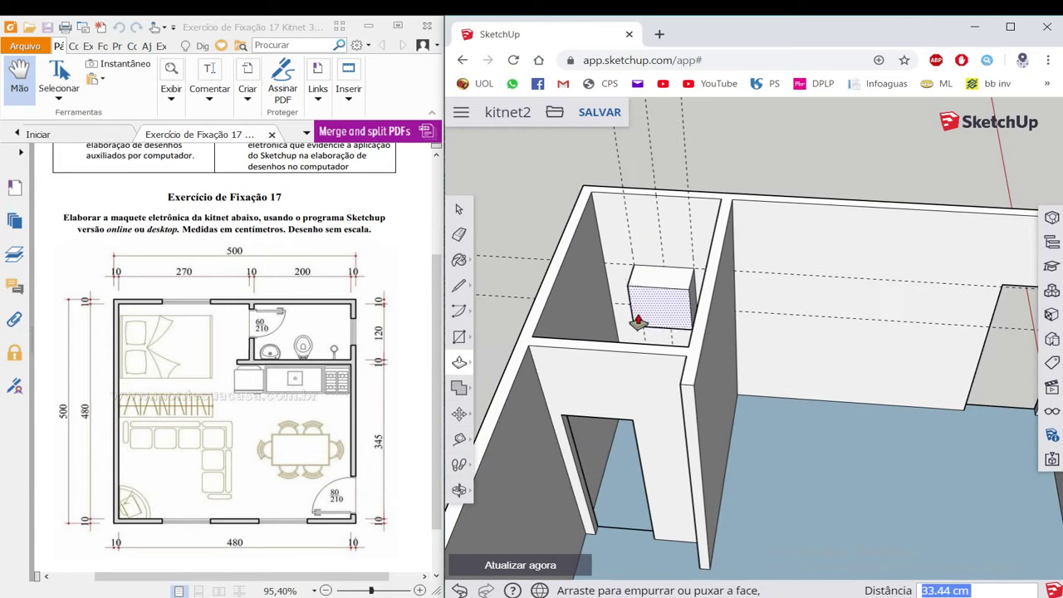
pyautogui.scroll(-3, 662, 296)
pyautogui.write('10')
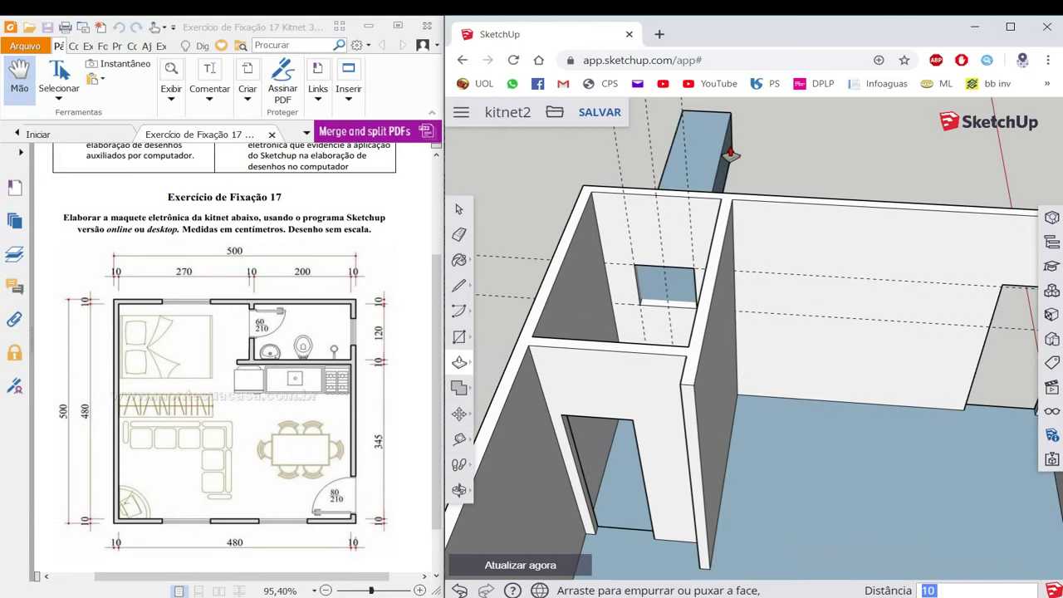
pyautogui.press('Return')
pyautogui.moveTo(731, 158)
pyautogui.mouseDown(button='middle')
pyautogui.moveTo(750, 174)
pyautogui.moveTo(622, 280)
pyautogui.moveTo(658, 297)
pyautogui.mouseUp(button='middle')
pyautogui.scroll(3, 632, 283)
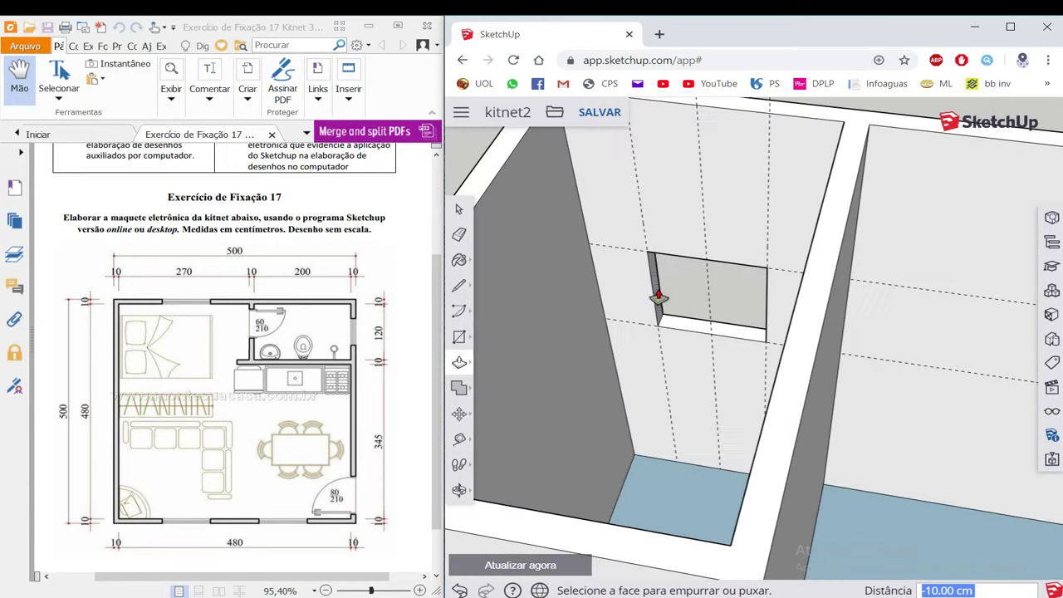
pyautogui.scroll(-3, 634, 314)
pyautogui.moveTo(656, 294)
pyautogui.mouseDown(button='middle')
pyautogui.moveTo(698, 287)
pyautogui.moveTo(669, 316)
pyautogui.mouseUp(button='middle')
pyautogui.press('space')
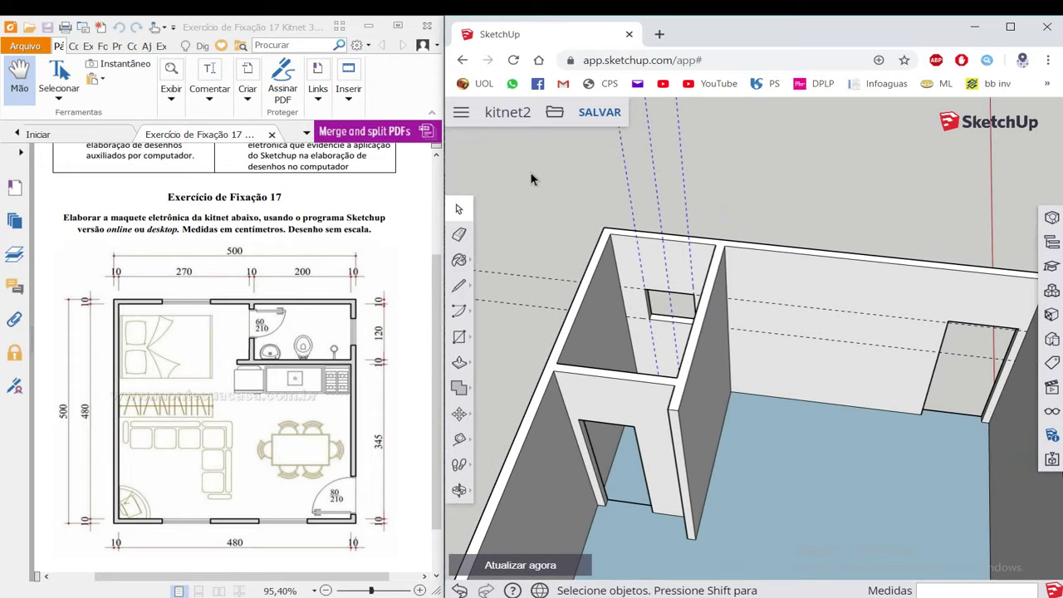
# Orbit over the kitnet and zoom in close to the interior of the back bedroom wall.
pyautogui.moveTo(512, 314); pyautogui.dragTo(488, 221)
pyautogui.scroll(-3, 711, 295)
pyautogui.scroll(-3, 680, 254)
pyautogui.moveTo(721, 268)
pyautogui.mouseDown(button='middle')
pyautogui.moveTo(582, 283)
pyautogui.moveTo(615, 282)
pyautogui.moveTo(610, 332)
pyautogui.moveTo(581, 349)
pyautogui.mouseUp(button='middle')
pyautogui.scroll(3, 615, 282)
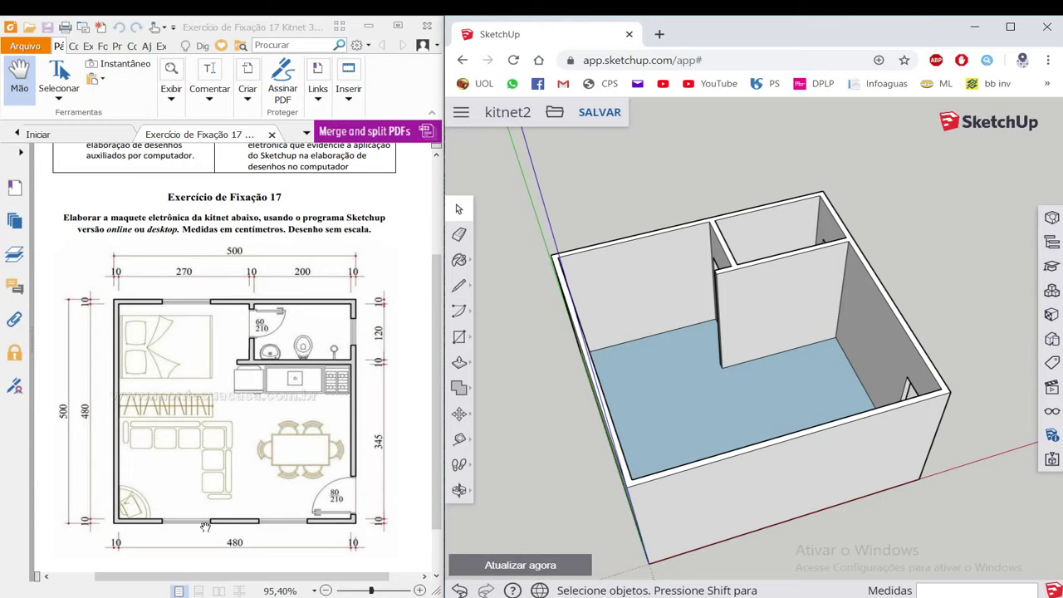
pyautogui.moveTo(481, 467); pyautogui.dragTo(724, 308, button='middle')
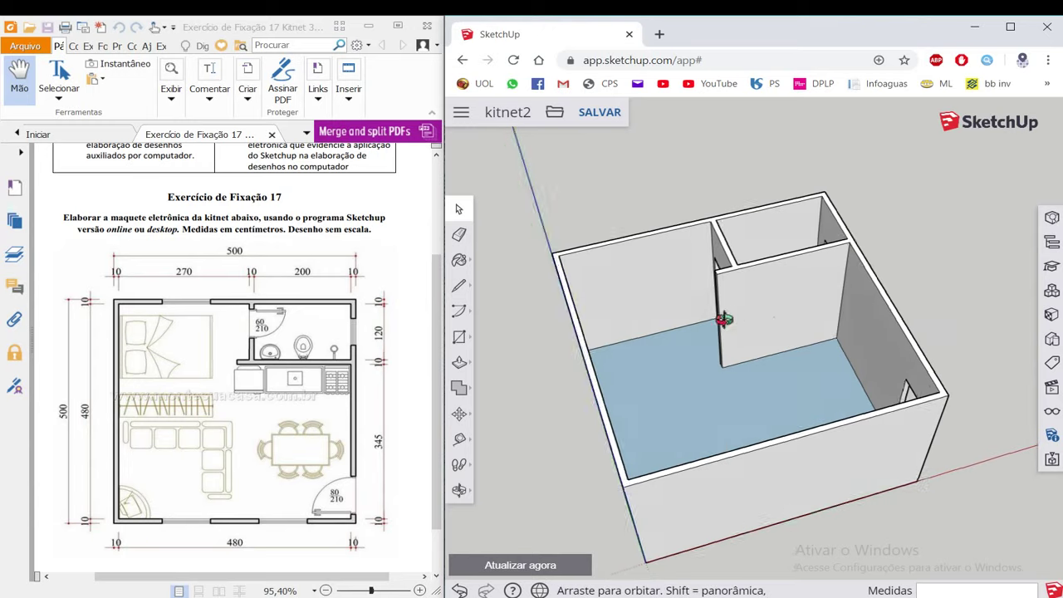
pyautogui.scroll(3, 692, 225)
pyautogui.scroll(3, 678, 236)
pyautogui.moveTo(678, 236)
pyautogui.mouseDown(button='middle')
pyautogui.moveTo(628, 196)
pyautogui.moveTo(506, 327)
pyautogui.mouseUp(button='middle')
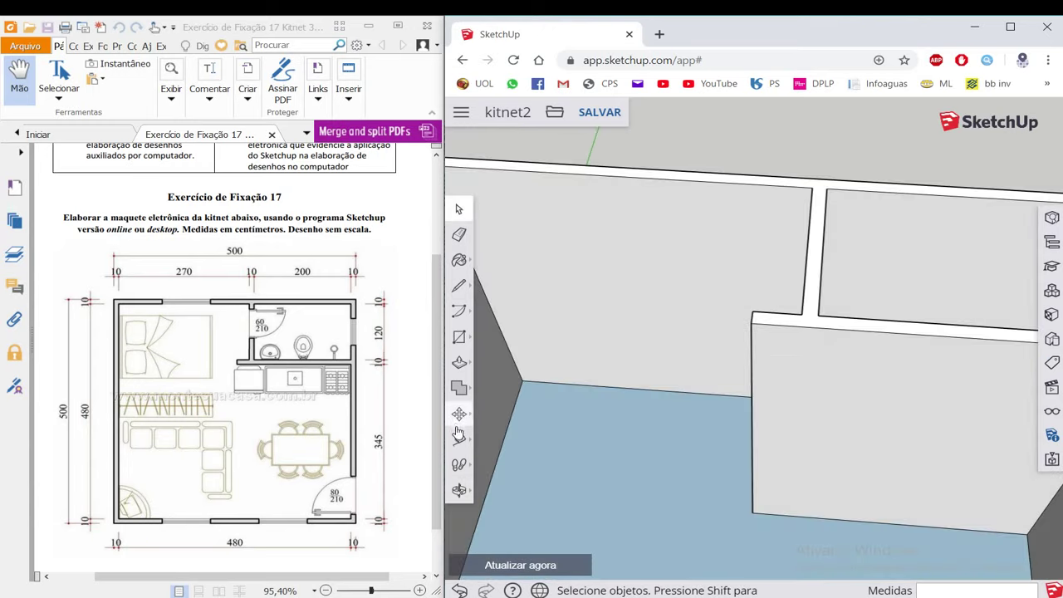
pyautogui.scroll(-2, 744, 313)
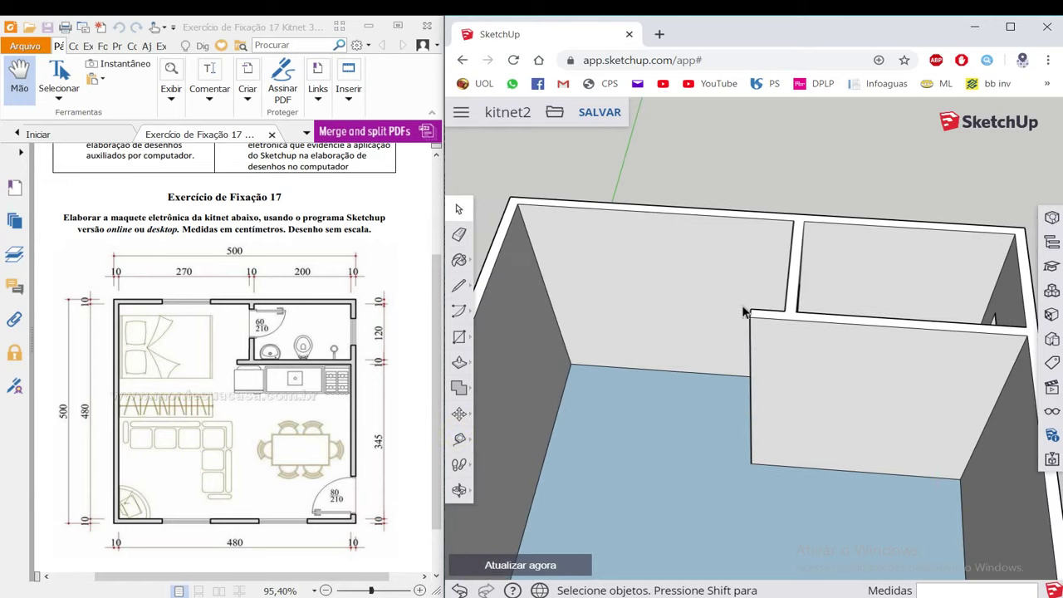
pyautogui.click(460, 438)
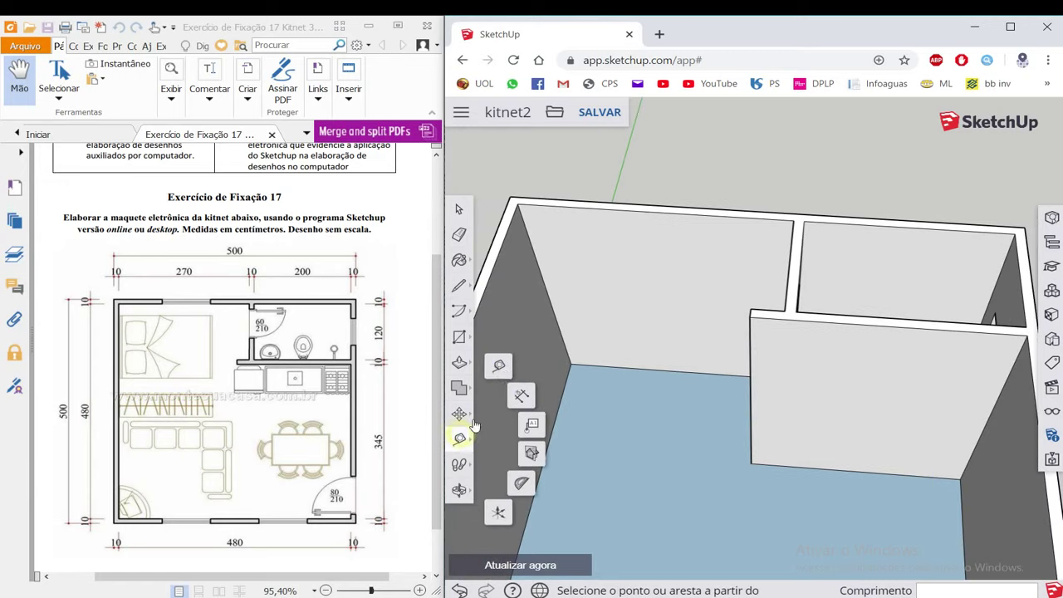
# Place vertical guides on the back bedroom wall, the second 48 cm from the first.
pyautogui.click(536, 258)
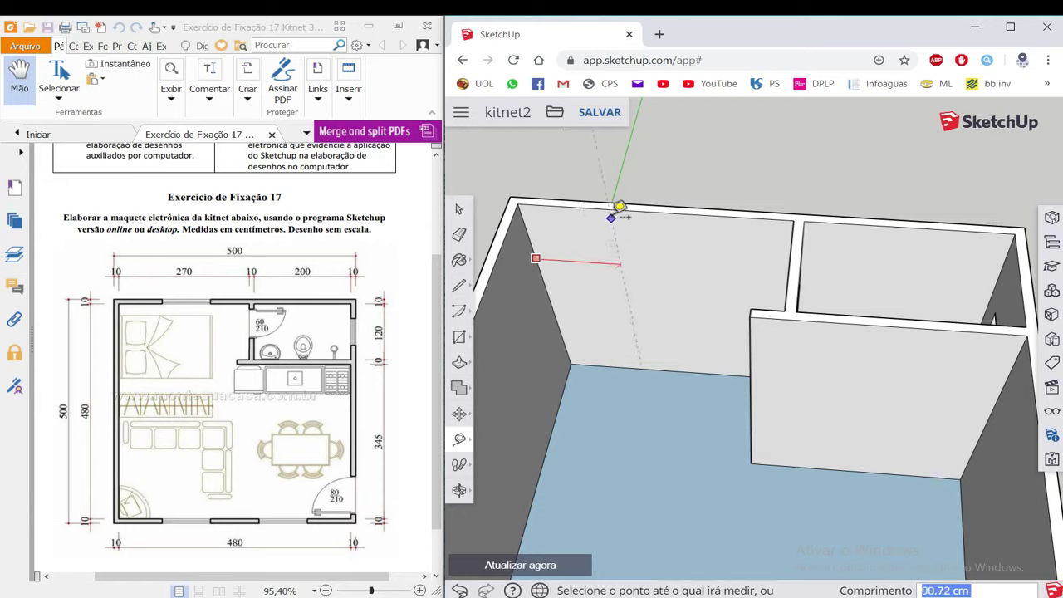
pyautogui.click(657, 207)
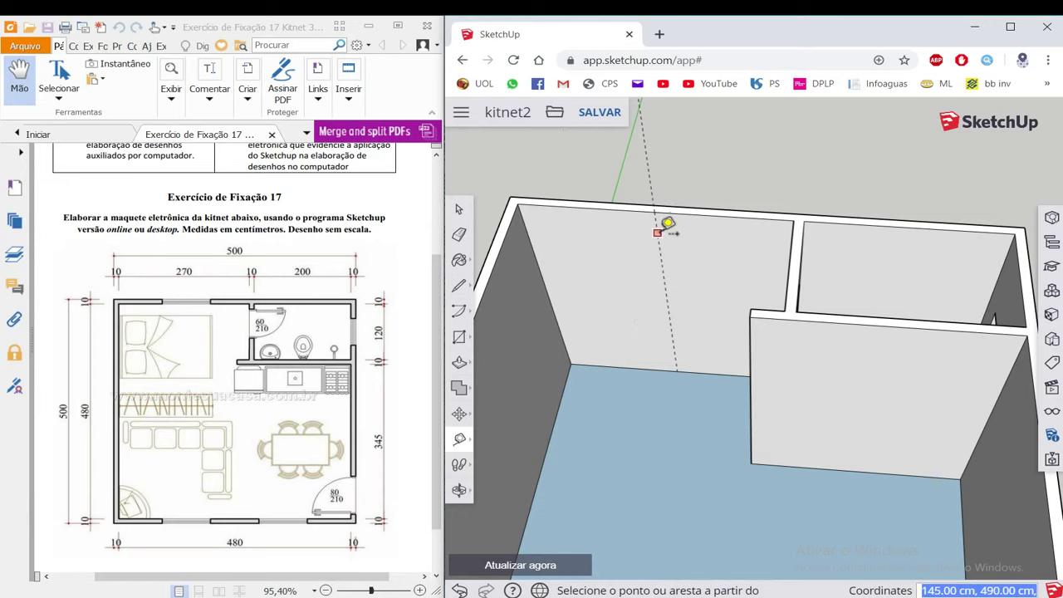
pyautogui.click(661, 251)
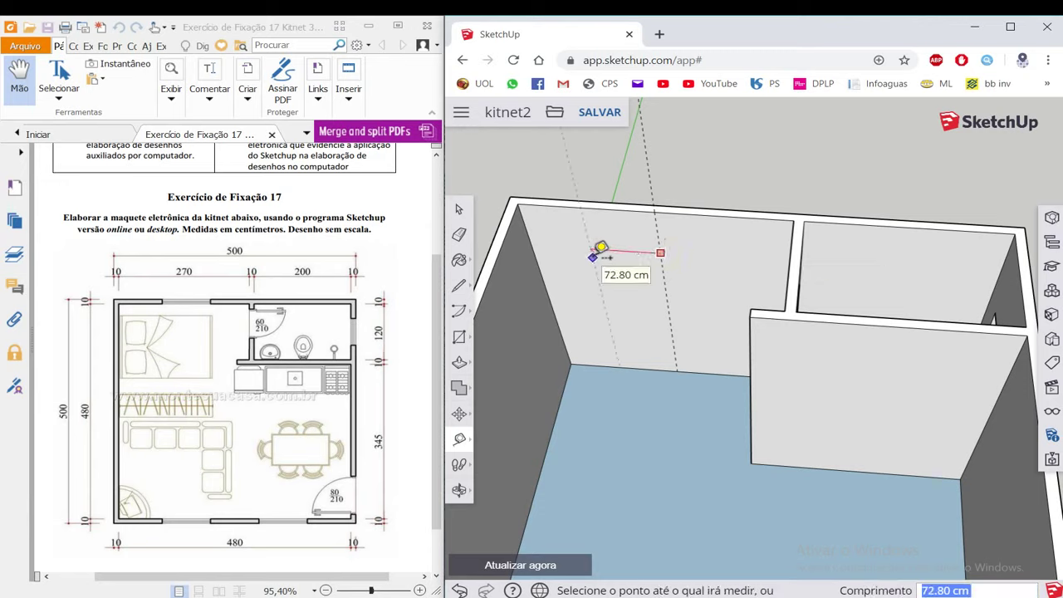
pyautogui.write('48')
pyautogui.press('Return')
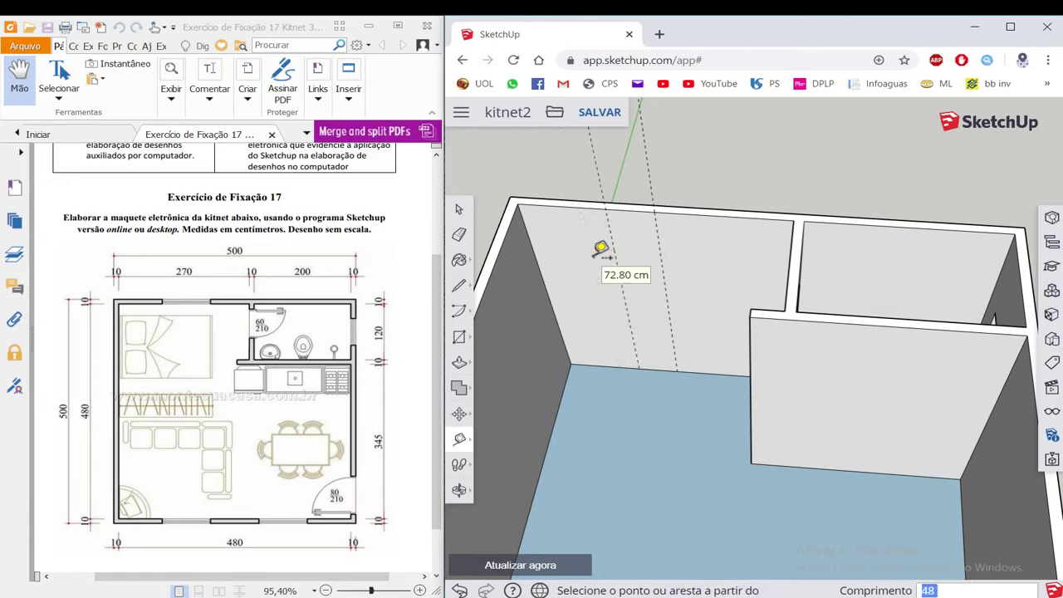
pyautogui.click(669, 312)
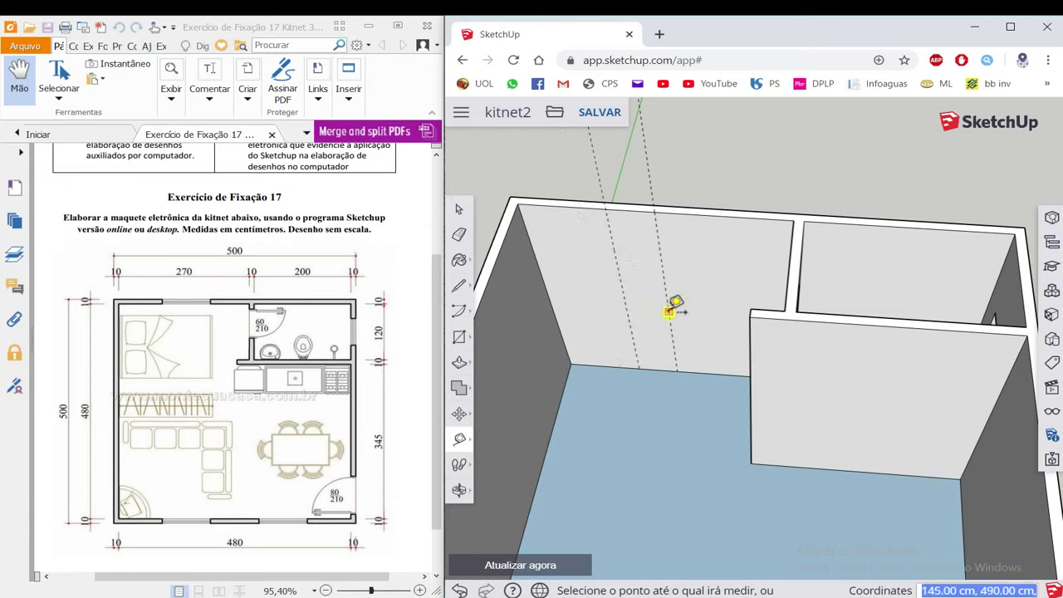
pyautogui.click(710, 325)
pyautogui.write('270')
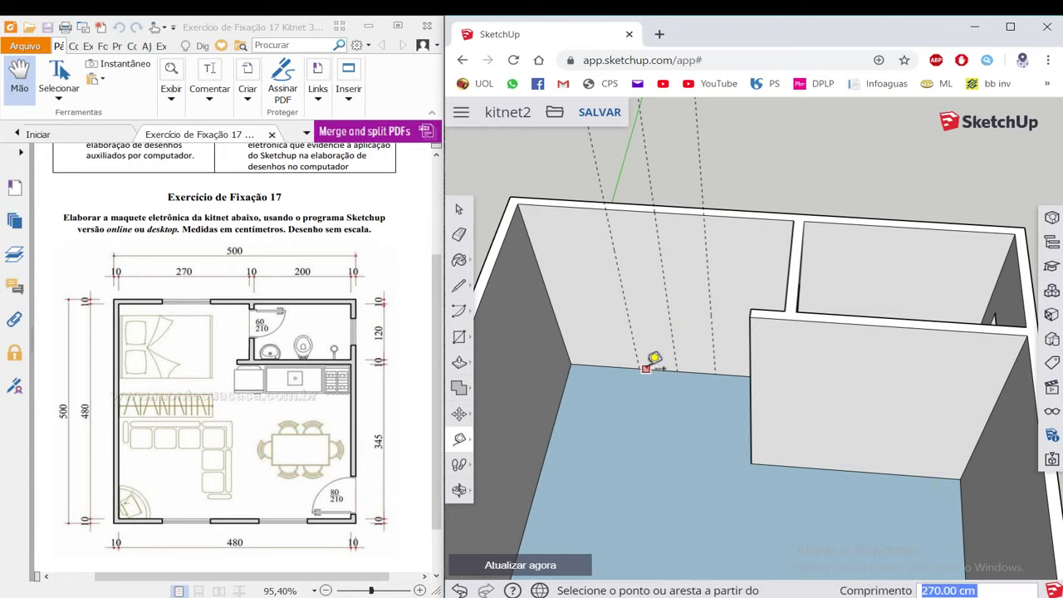
# Add horizontal guides about 100 cm up from the wall base and 110 cm above that.
pyautogui.click(647, 367)
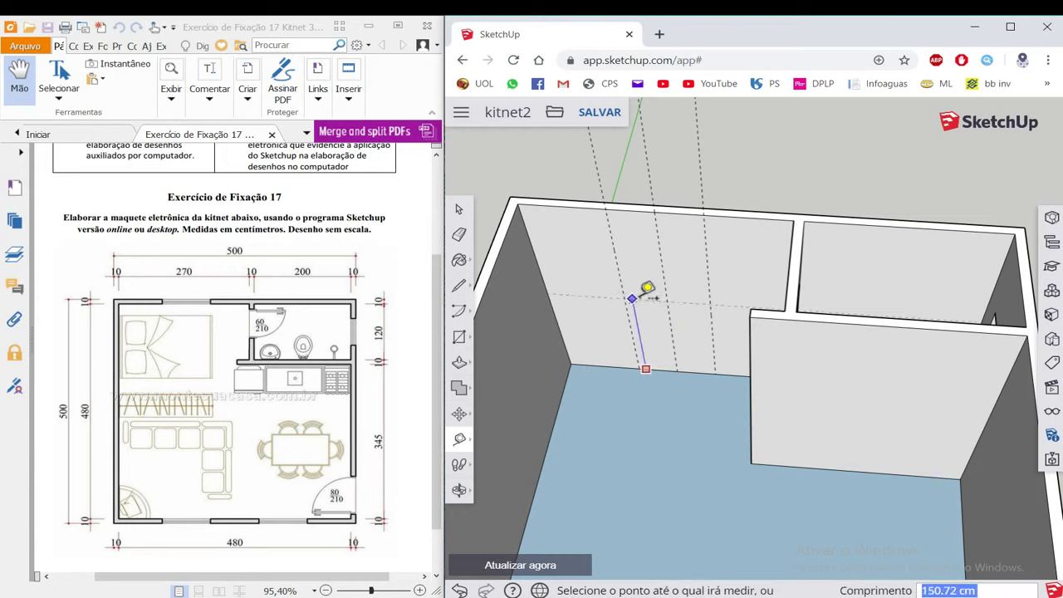
pyautogui.write('1')
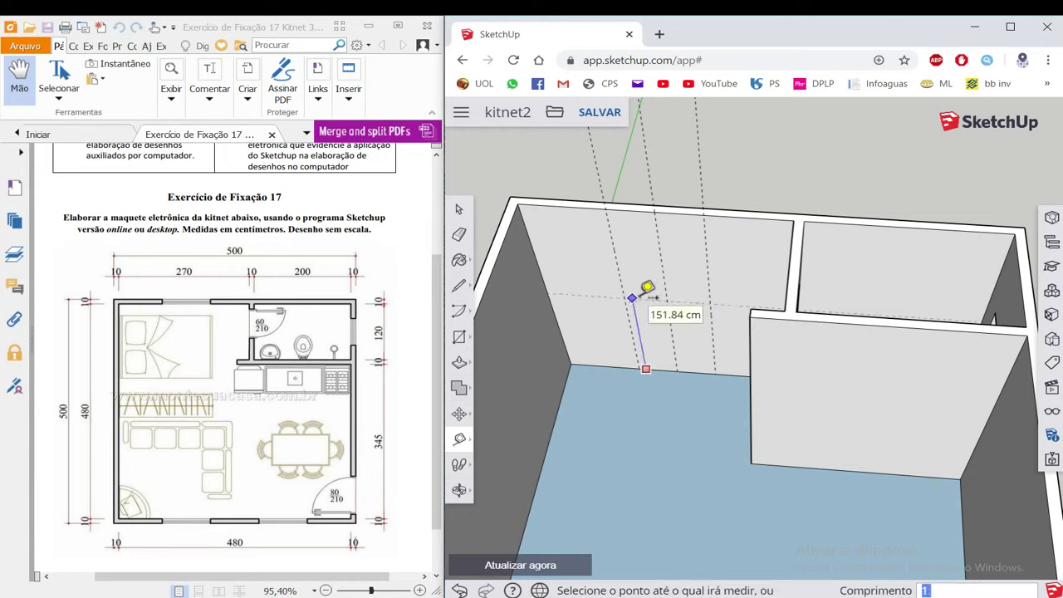
pyautogui.press('Return')
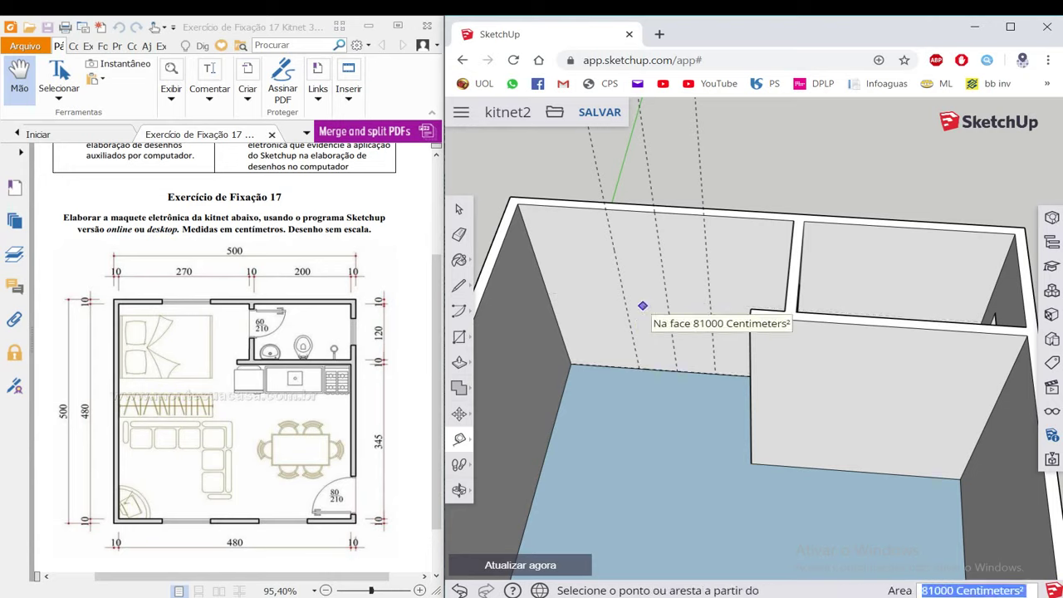
pyautogui.click(629, 365)
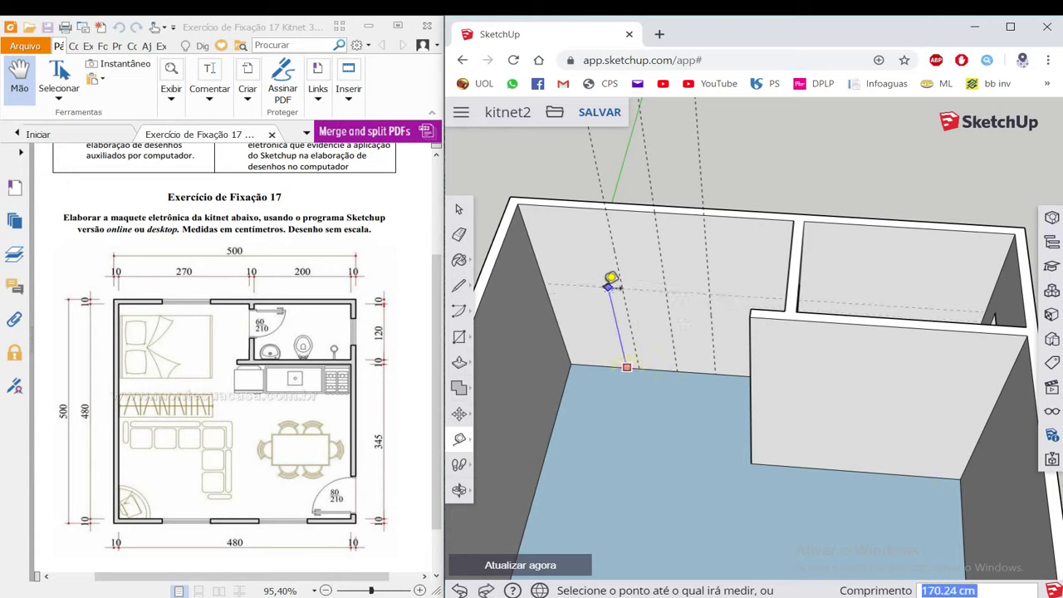
pyautogui.write('100')
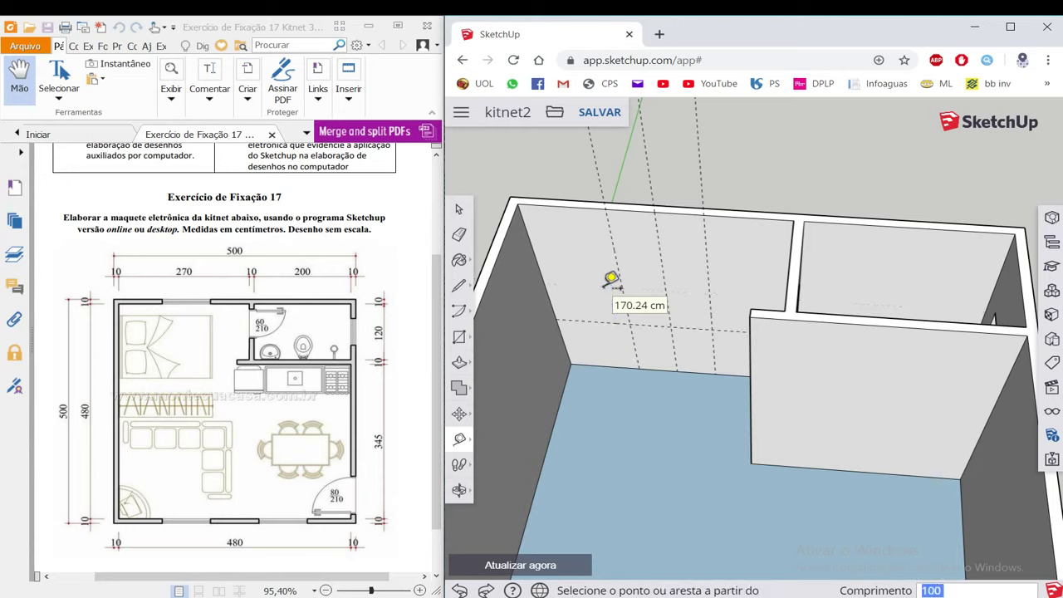
pyautogui.press('Return')
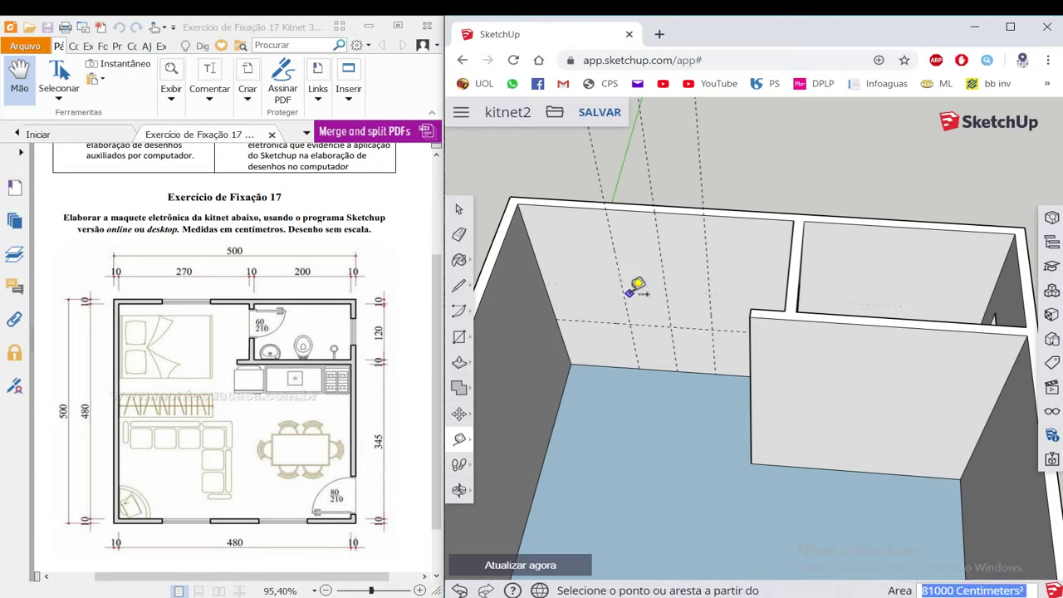
pyautogui.click(649, 325)
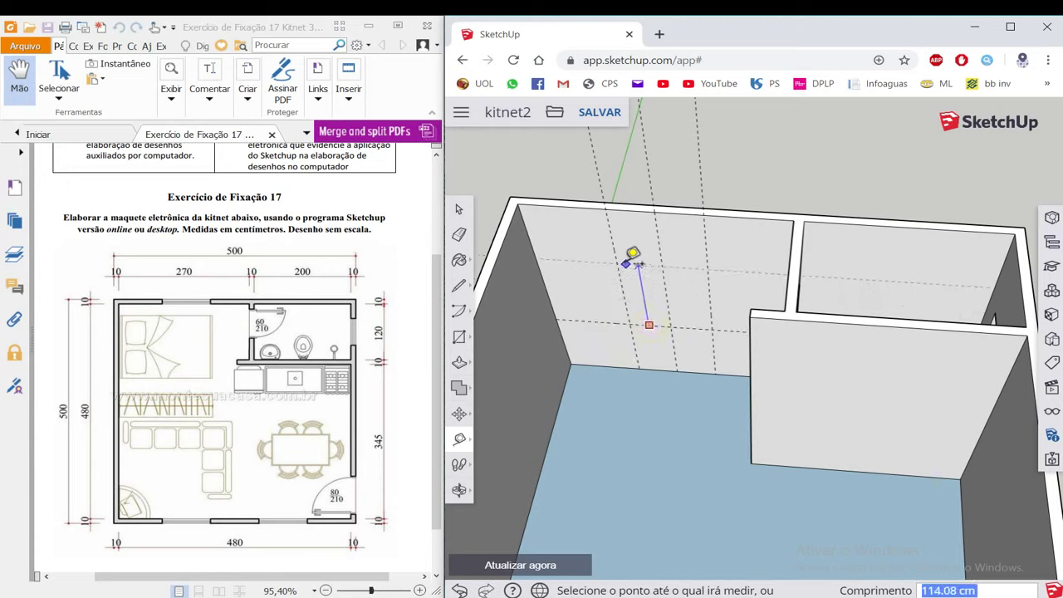
pyautogui.write('110')
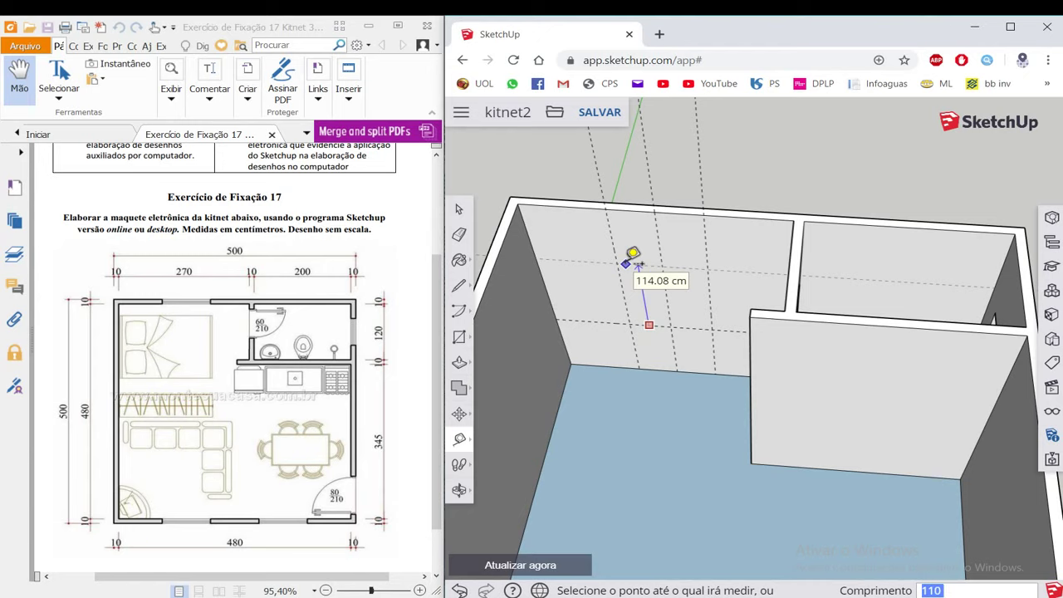
pyautogui.press('Return')
pyautogui.moveTo(665, 254); pyautogui.dragTo(576, 248, button='middle')
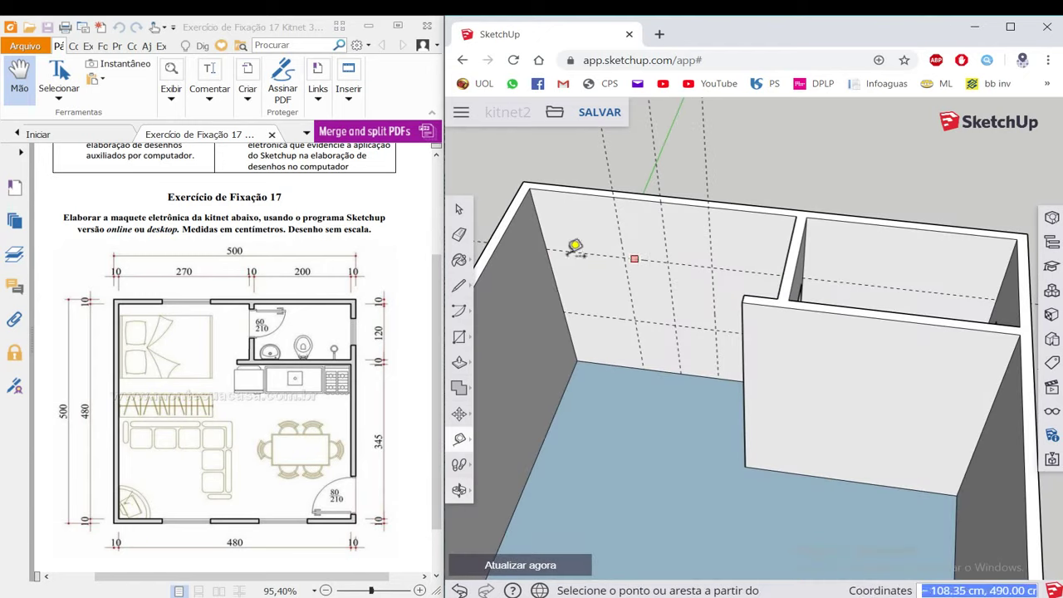
# Draw a 110 × 96 cm window rectangle and push it 10 cm through the back wall.
pyautogui.click(459, 336)
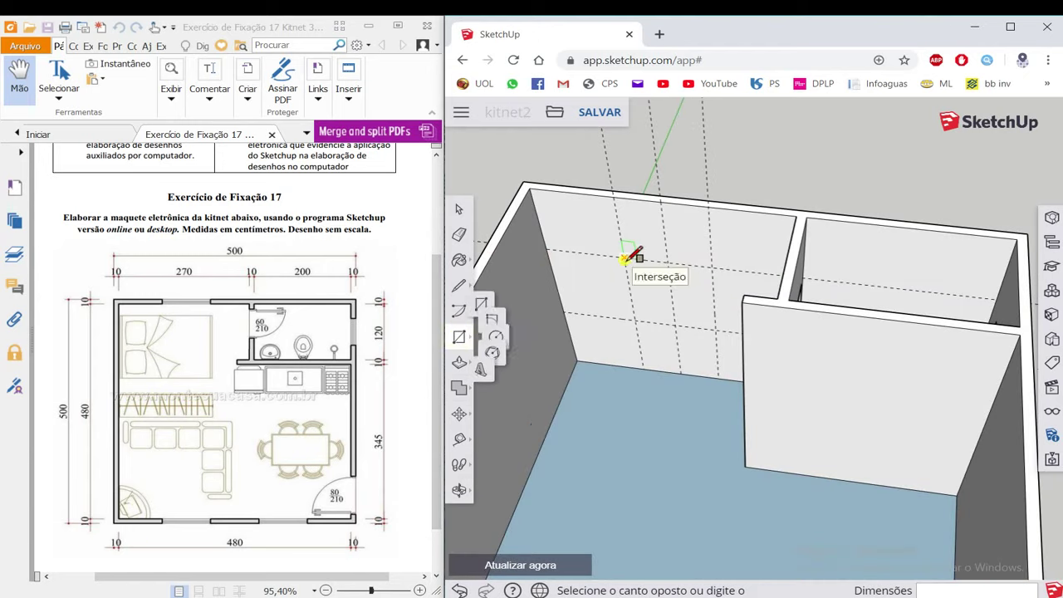
pyautogui.click(716, 327)
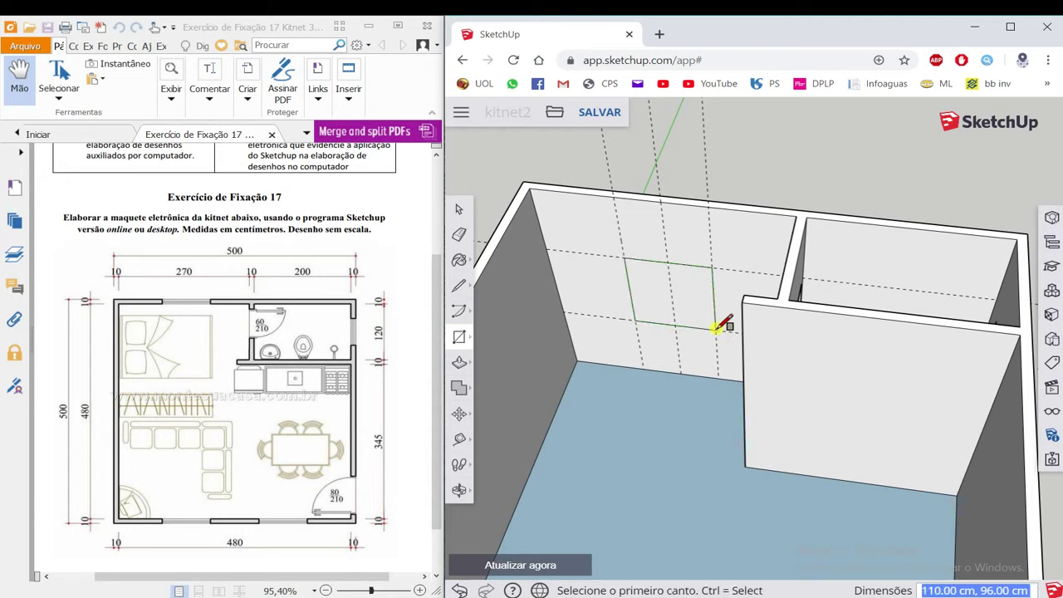
pyautogui.click(458, 363)
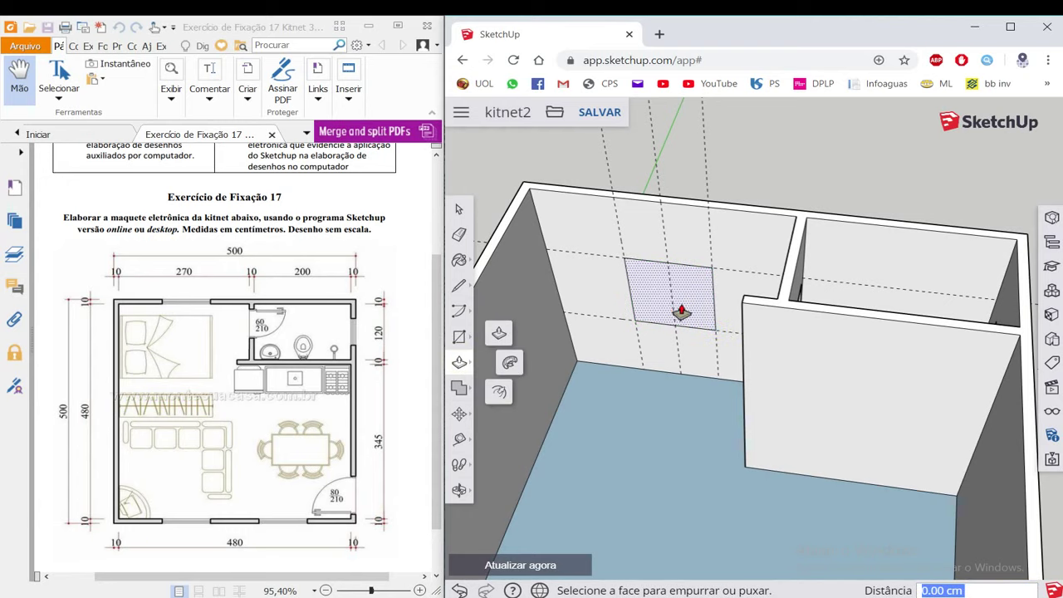
pyautogui.moveTo(681, 312); pyautogui.dragTo(747, 166)
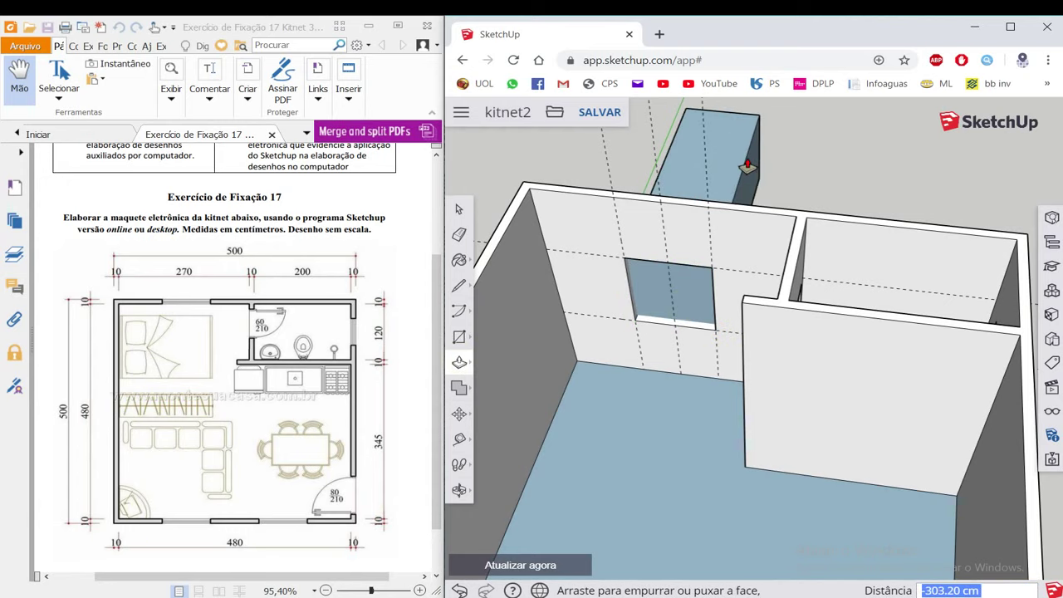
pyautogui.write('10')
pyautogui.press('Return')
pyautogui.scroll(-1, 739, 166)
pyautogui.press('space')
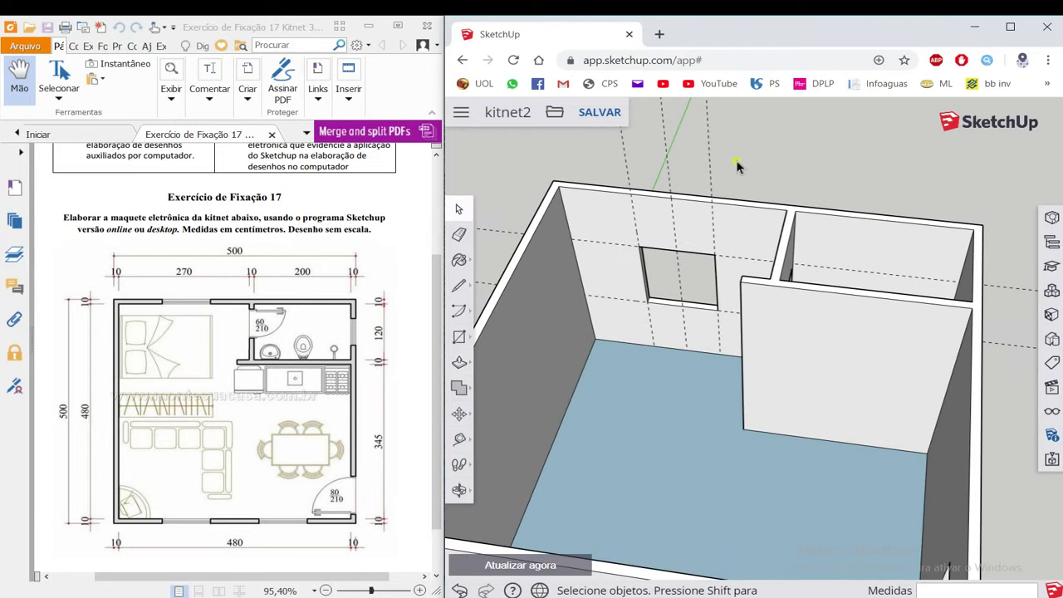
pyautogui.scroll(-2, 604, 231)
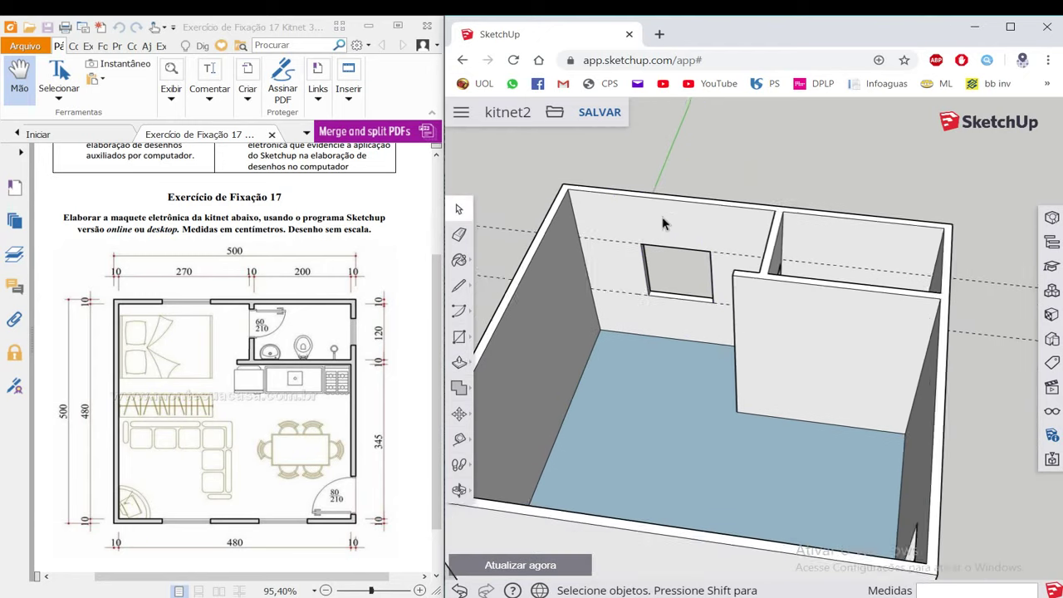
pyautogui.scroll(-2, 617, 211)
pyautogui.moveTo(873, 245)
pyautogui.mouseDown(button='middle')
pyautogui.moveTo(659, 341)
pyautogui.moveTo(676, 321)
pyautogui.moveTo(719, 351)
pyautogui.moveTo(776, 308)
pyautogui.moveTo(700, 331)
pyautogui.moveTo(557, 336)
pyautogui.moveTo(640, 332)
pyautogui.moveTo(681, 312)
pyautogui.moveTo(897, 294)
pyautogui.moveTo(669, 324)
pyautogui.moveTo(688, 302)
pyautogui.moveTo(624, 275)
pyautogui.moveTo(475, 266)
pyautogui.moveTo(565, 290)
pyautogui.mouseUp(button='middle')
pyautogui.scroll(5, 823, 216)
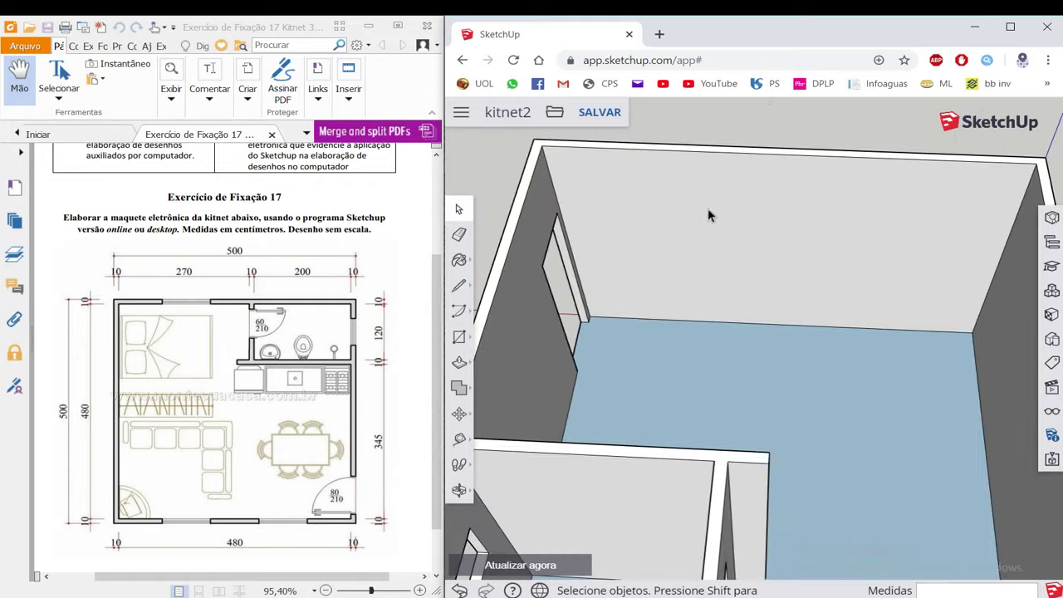
pyautogui.scroll(1, 619, 237)
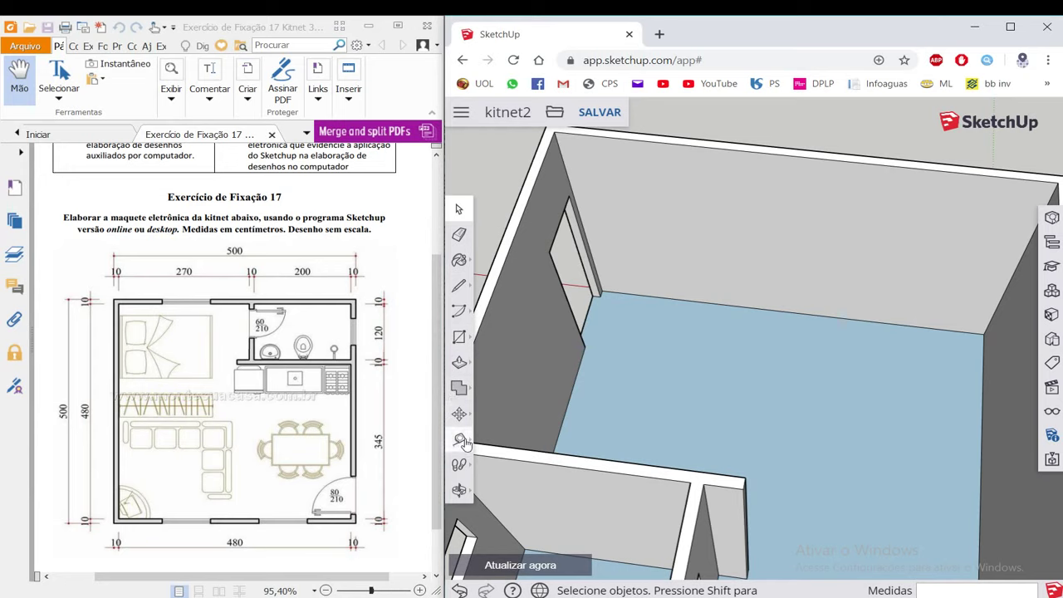
# Place vertical guides across the back wall at 90 cm and 96 cm spacings.
pyautogui.click(460, 438)
pyautogui.click(574, 153)
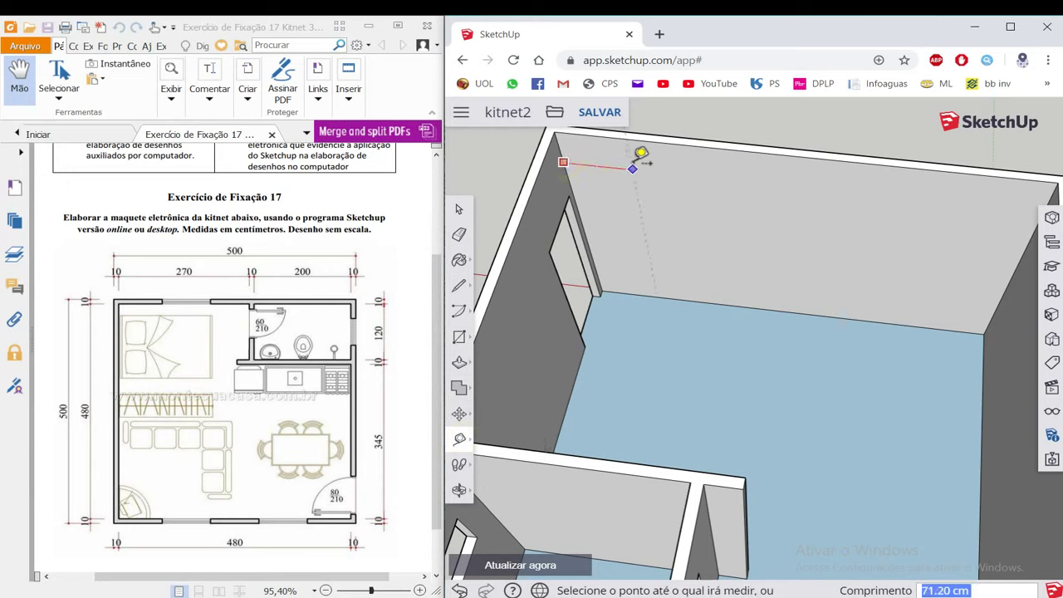
pyautogui.click(662, 205)
pyautogui.write('96')
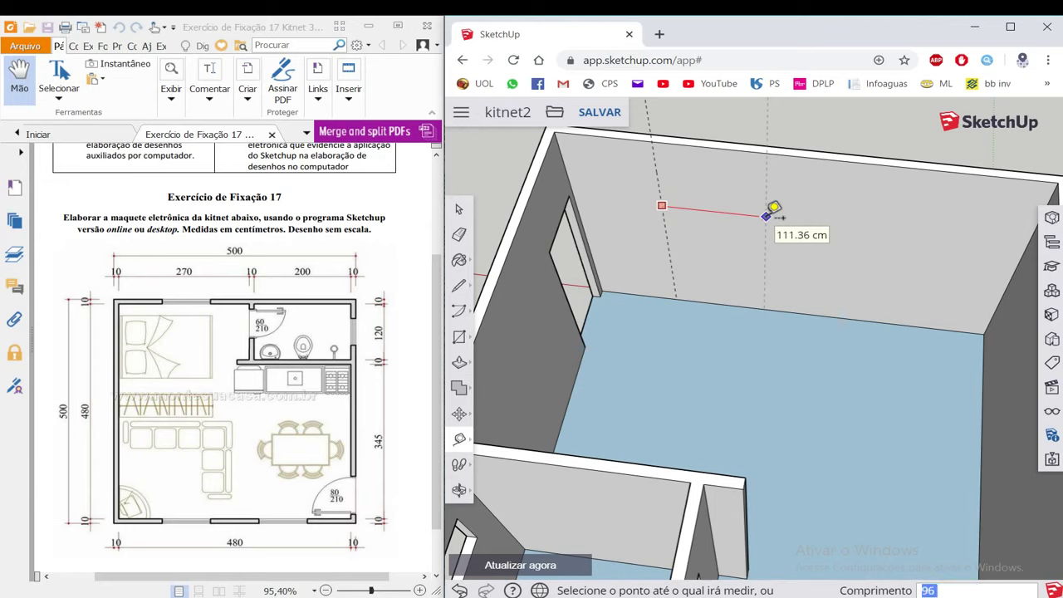
pyautogui.click(765, 216)
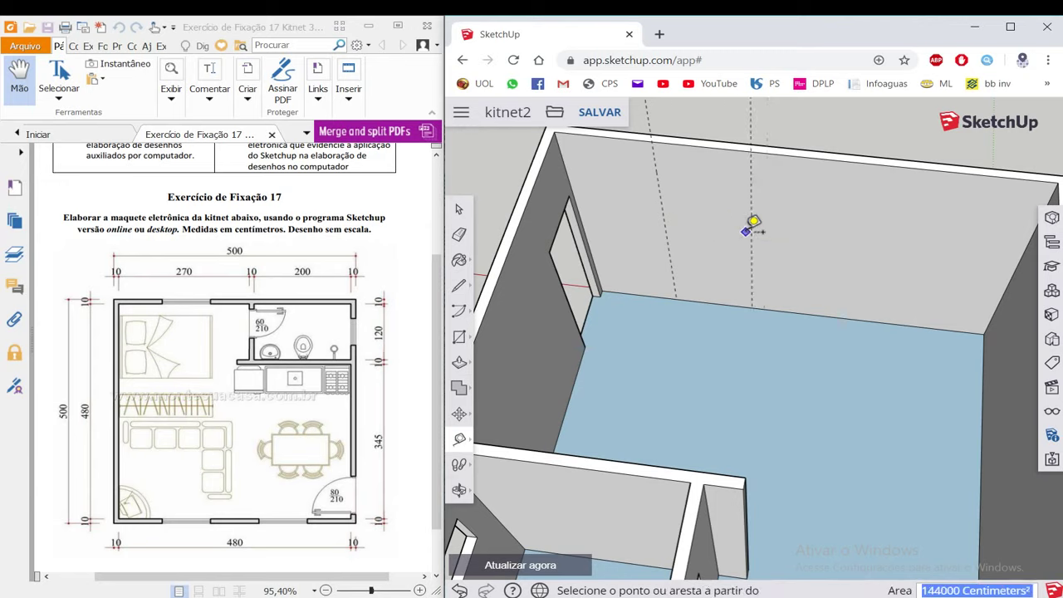
pyautogui.click(751, 232)
pyautogui.write('9')
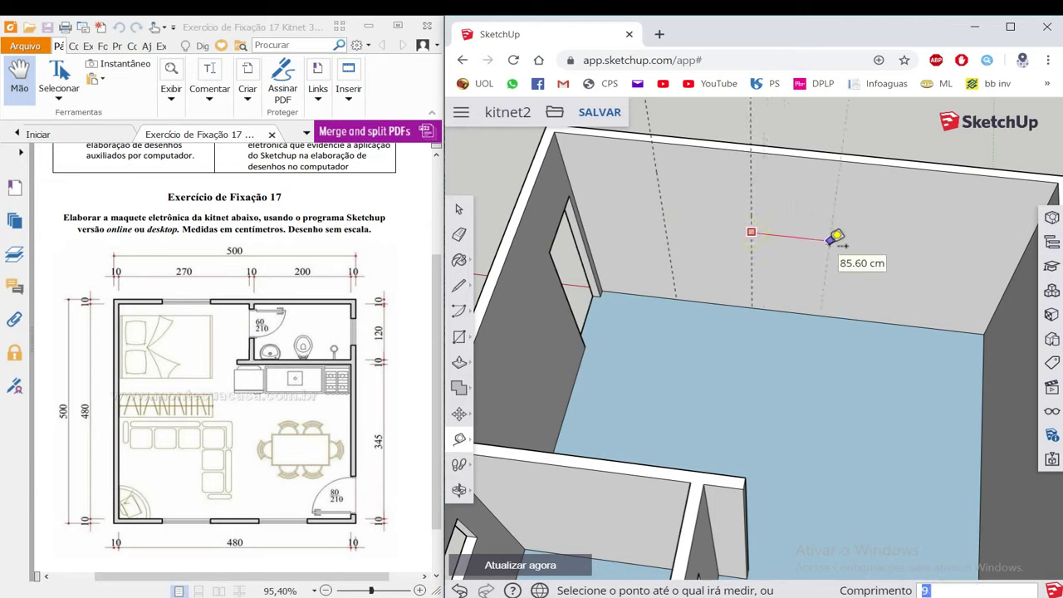
pyautogui.write('0')
pyautogui.press('Return')
pyautogui.click(838, 248)
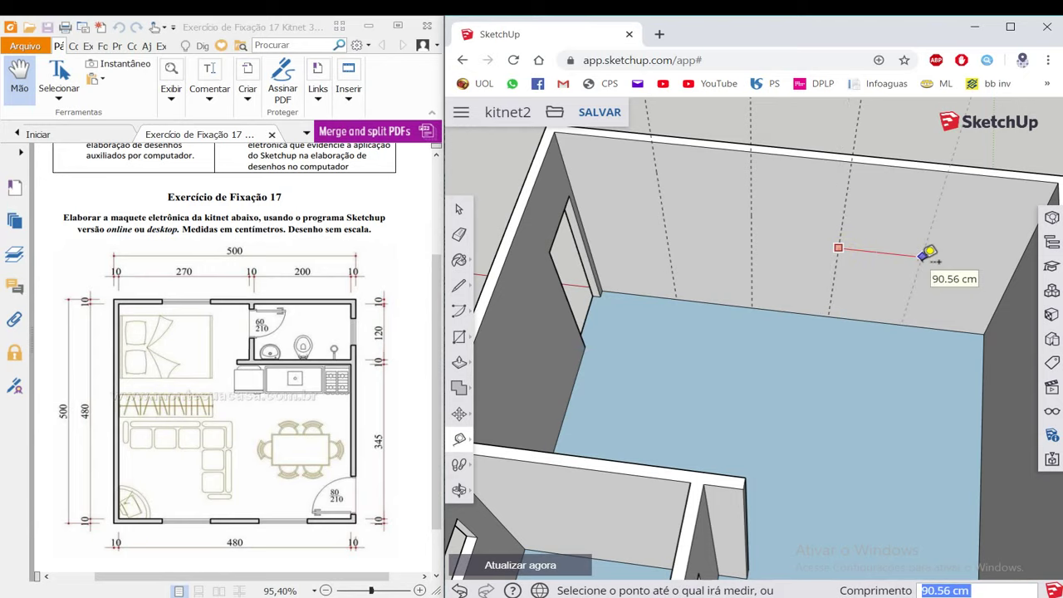
pyautogui.write('96')
pyautogui.press('Return')
pyautogui.moveTo(873, 238); pyautogui.dragTo(787, 321, button='middle')
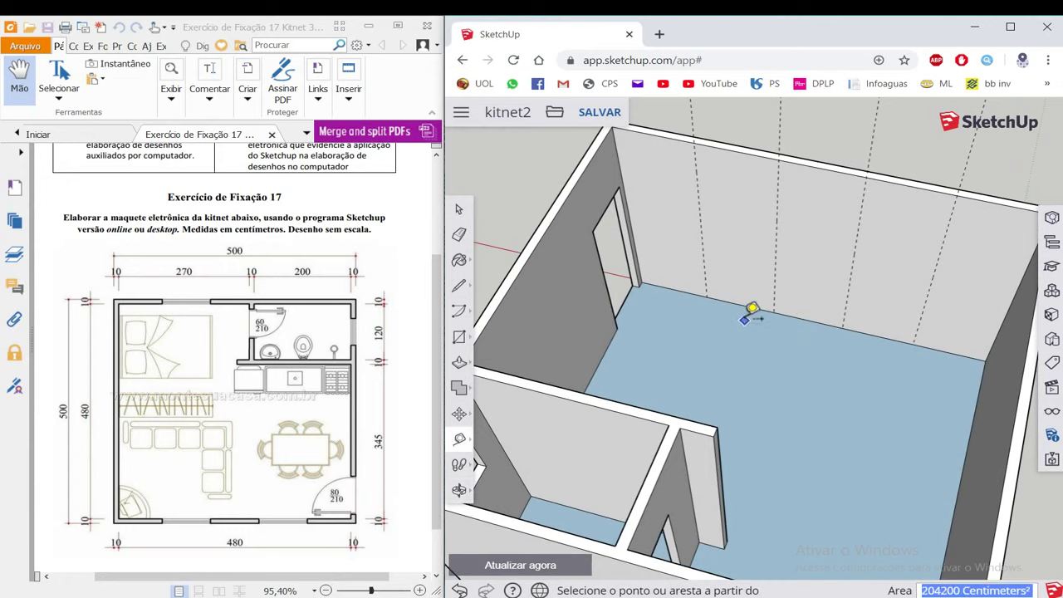
# Add horizontal guides 100 cm up from the wall base and 110 cm above that.
pyautogui.click(746, 306)
pyautogui.write('100')
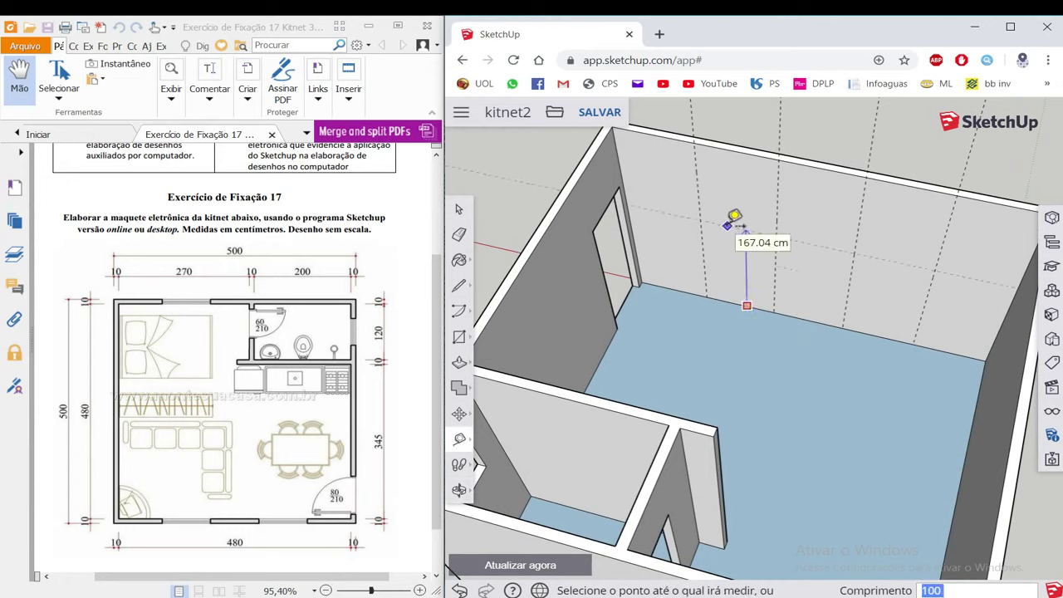
pyautogui.press('Return')
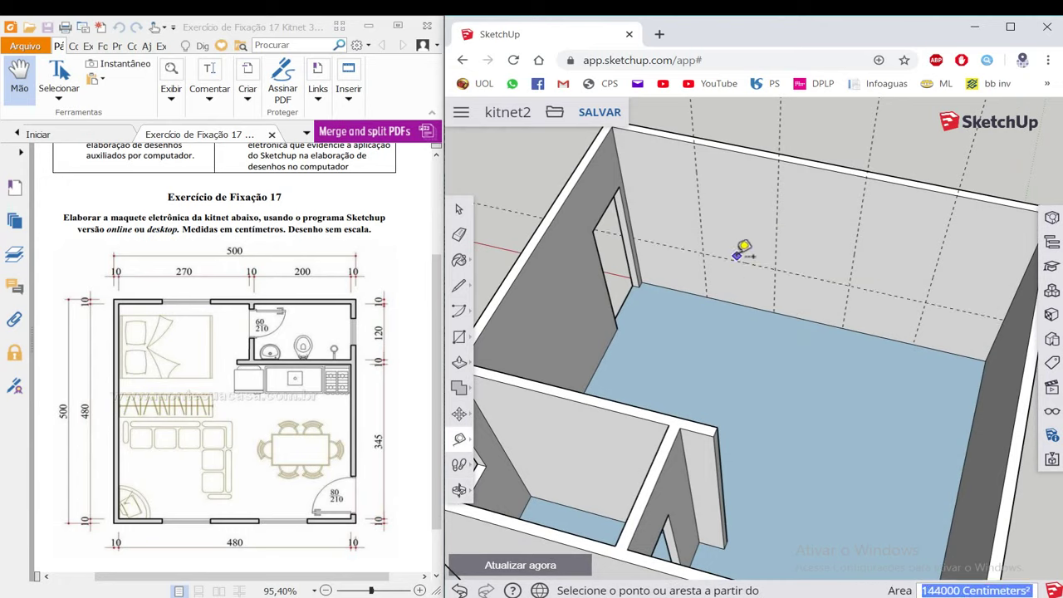
pyautogui.click(736, 260)
pyautogui.write('10.00')
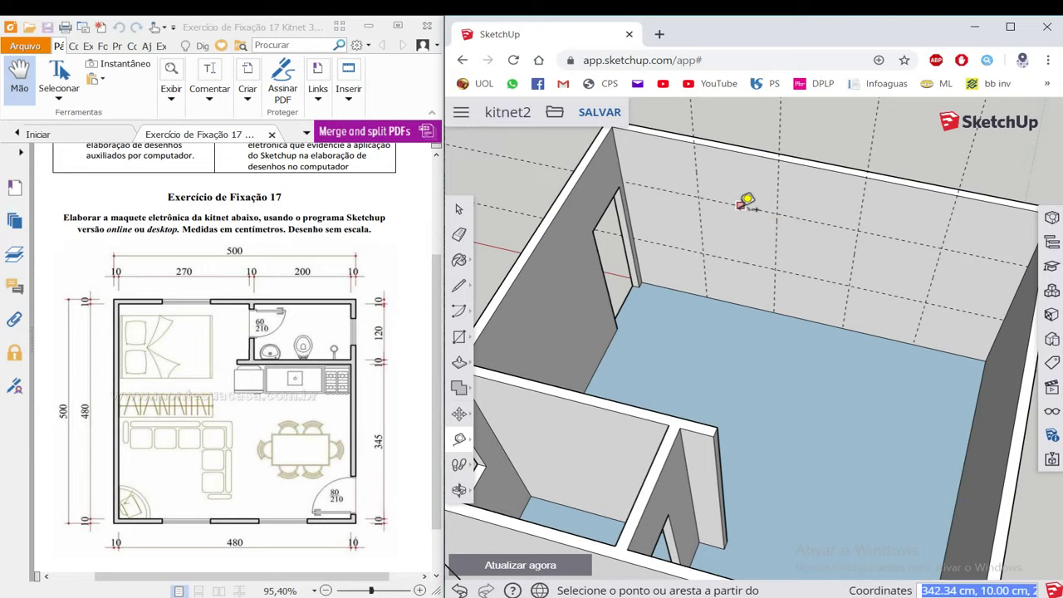
pyautogui.moveTo(749, 200); pyautogui.dragTo(758, 133, button='middle')
pyautogui.scroll(2, 740, 157)
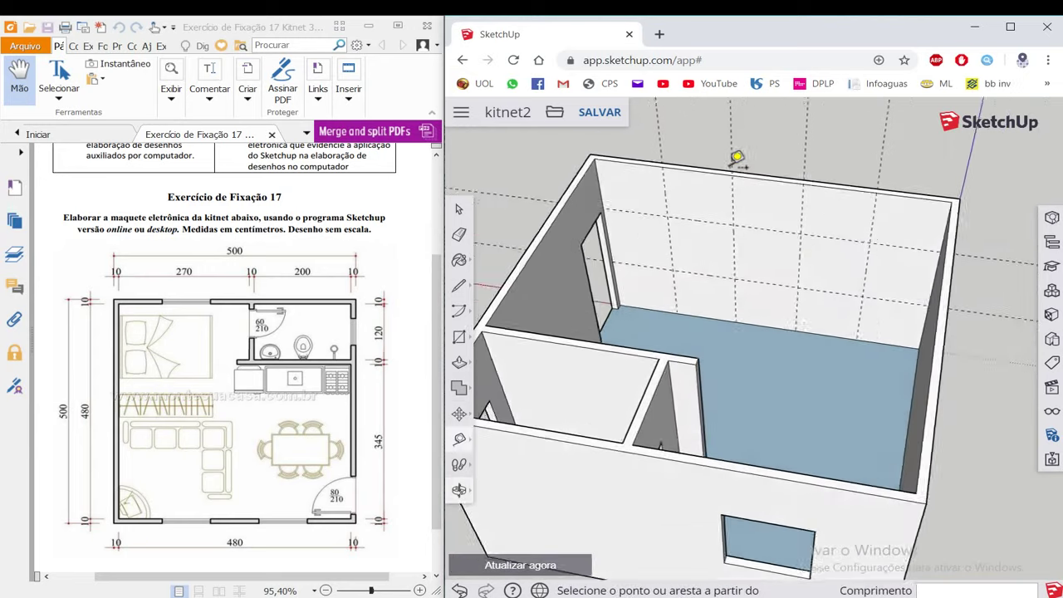
pyautogui.scroll(2, 731, 170)
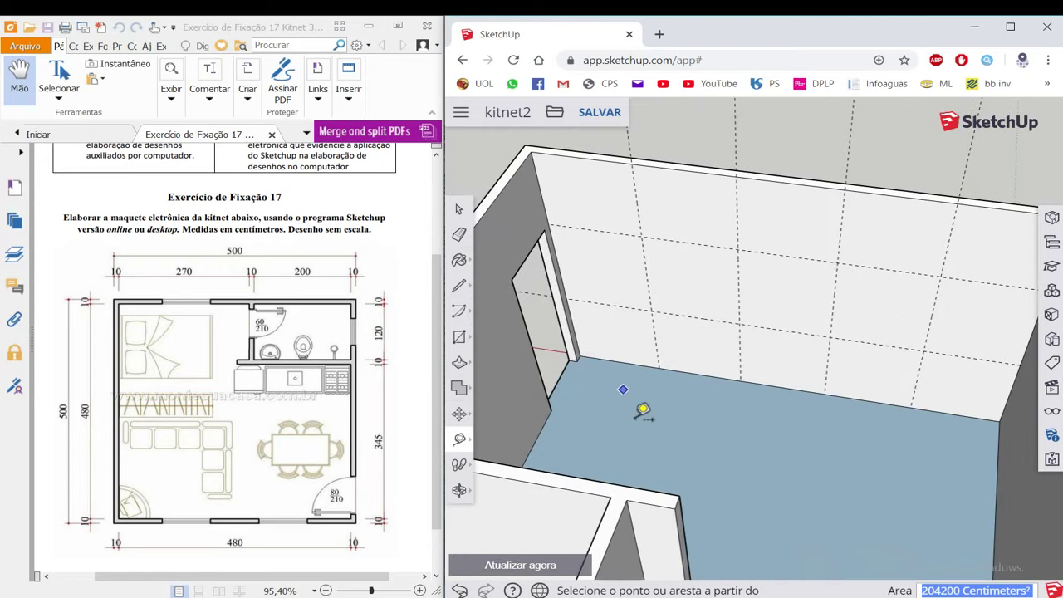
pyautogui.scroll(-1, 712, 291)
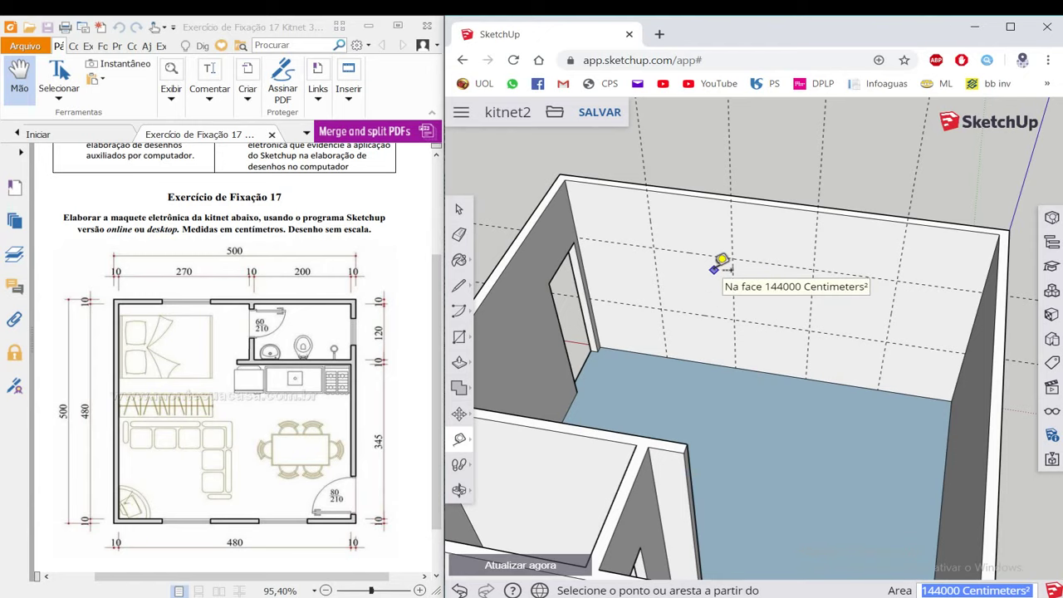
pyautogui.scroll(-1, 712, 249)
pyautogui.moveTo(712, 250)
pyautogui.mouseDown(button='middle')
pyautogui.moveTo(659, 218)
pyautogui.moveTo(696, 240)
pyautogui.moveTo(640, 230)
pyautogui.moveTo(623, 209)
pyautogui.moveTo(706, 236)
pyautogui.mouseUp(button='middle')
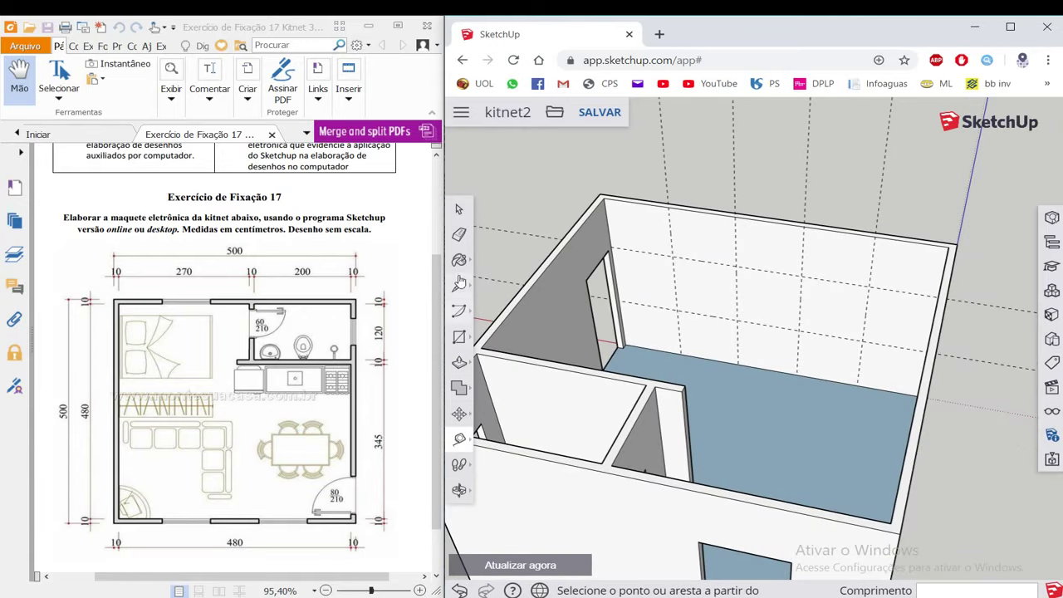
# Draw two window rectangles between the guide intersections on the back wall.
pyautogui.click(459, 337)
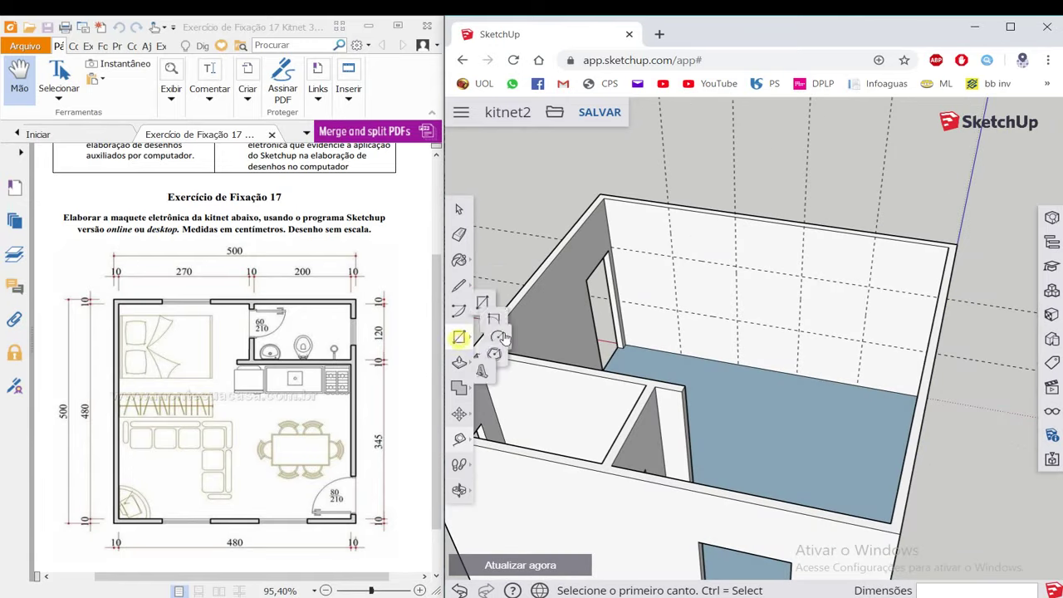
pyautogui.click(675, 258)
pyautogui.click(736, 322)
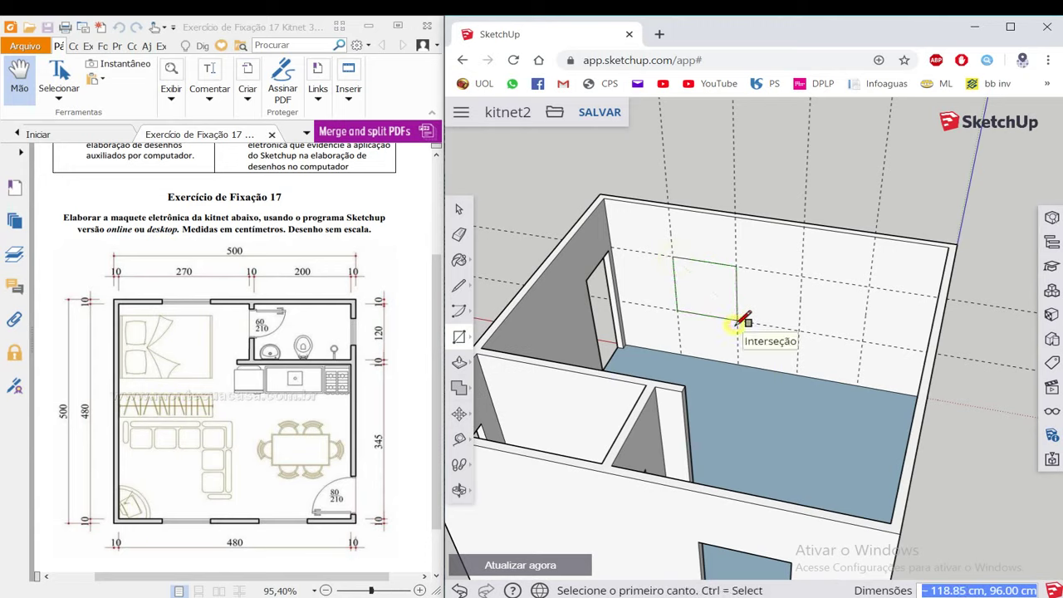
pyautogui.click(801, 276)
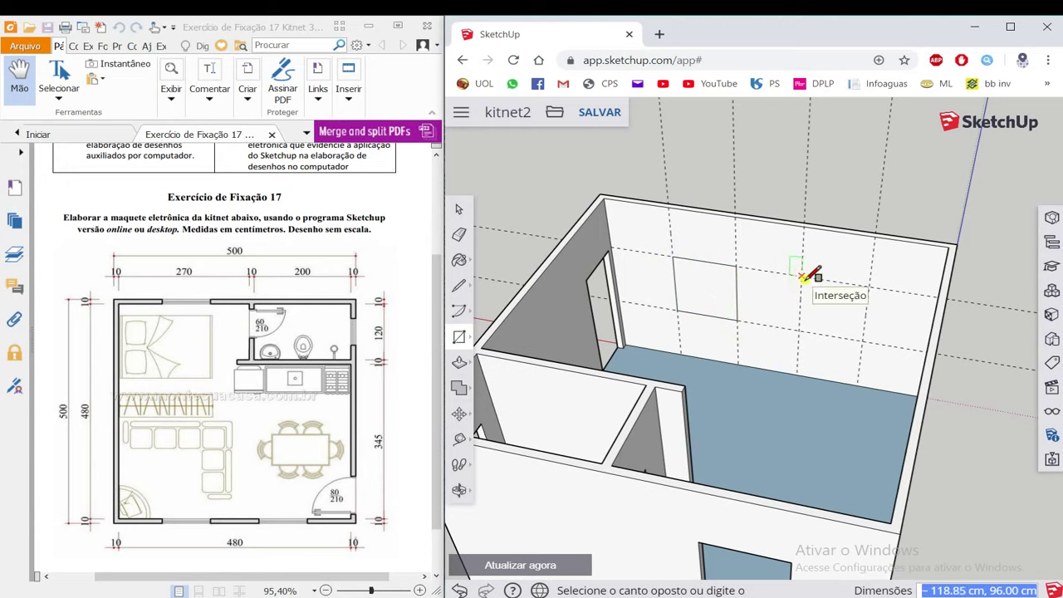
pyautogui.click(866, 338)
# Push both window rectangles 10 cm through the back wall.
pyautogui.click(460, 361)
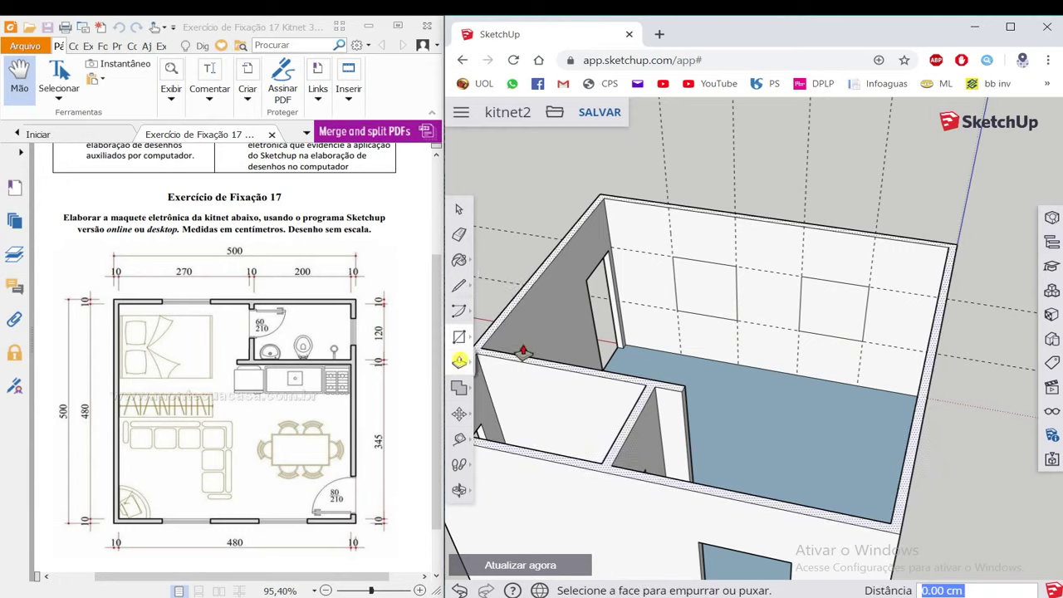
pyautogui.click(693, 285)
pyautogui.write('10')
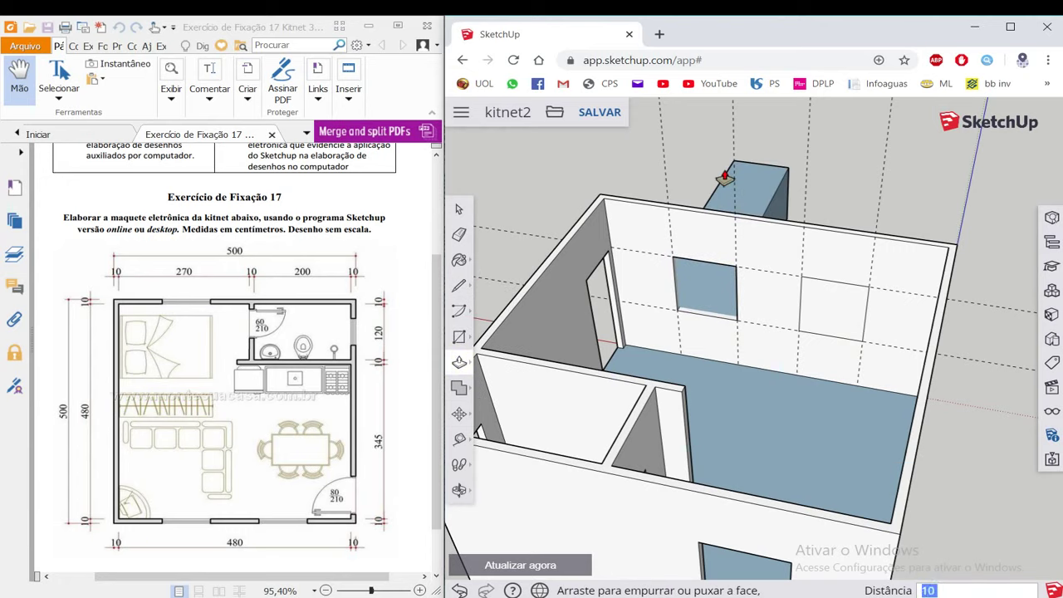
pyautogui.press('Return')
pyautogui.click(807, 291)
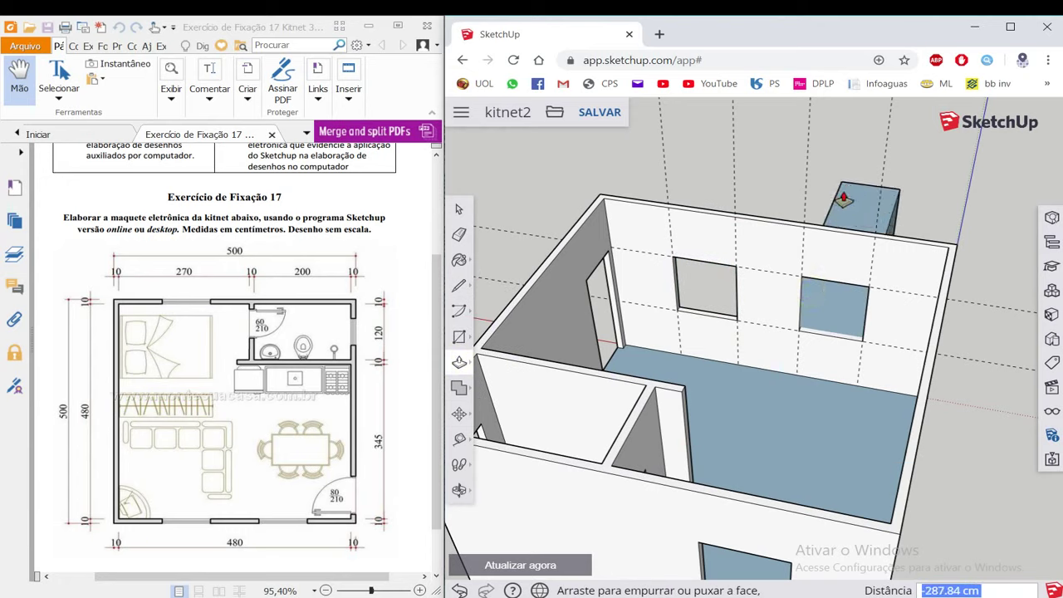
pyautogui.write('10')
pyautogui.press('Return')
pyautogui.scroll(-3, 712, 287)
pyautogui.scroll(-2, 711, 287)
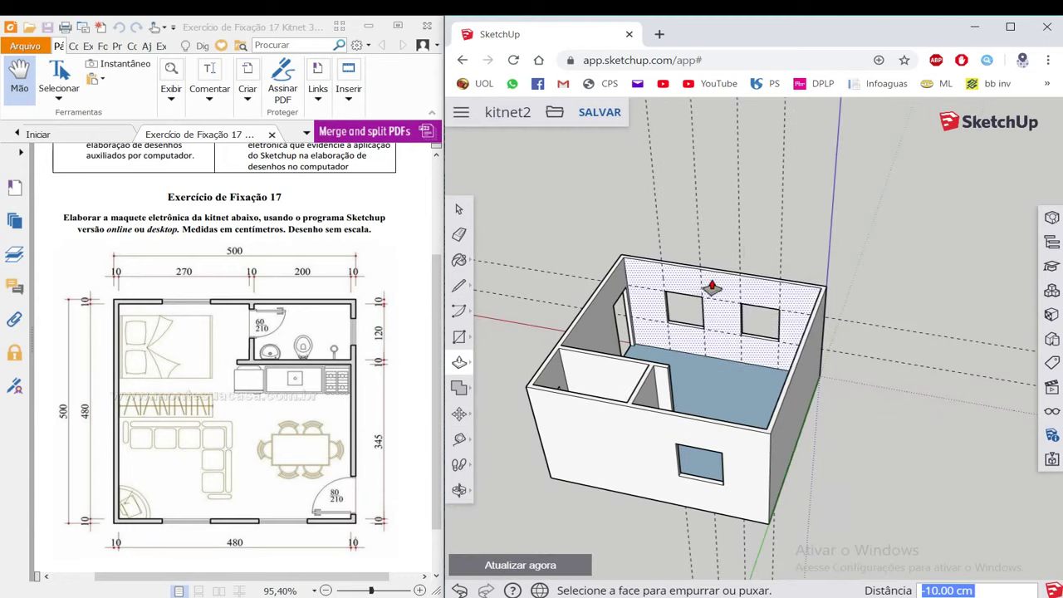
pyautogui.press('space')
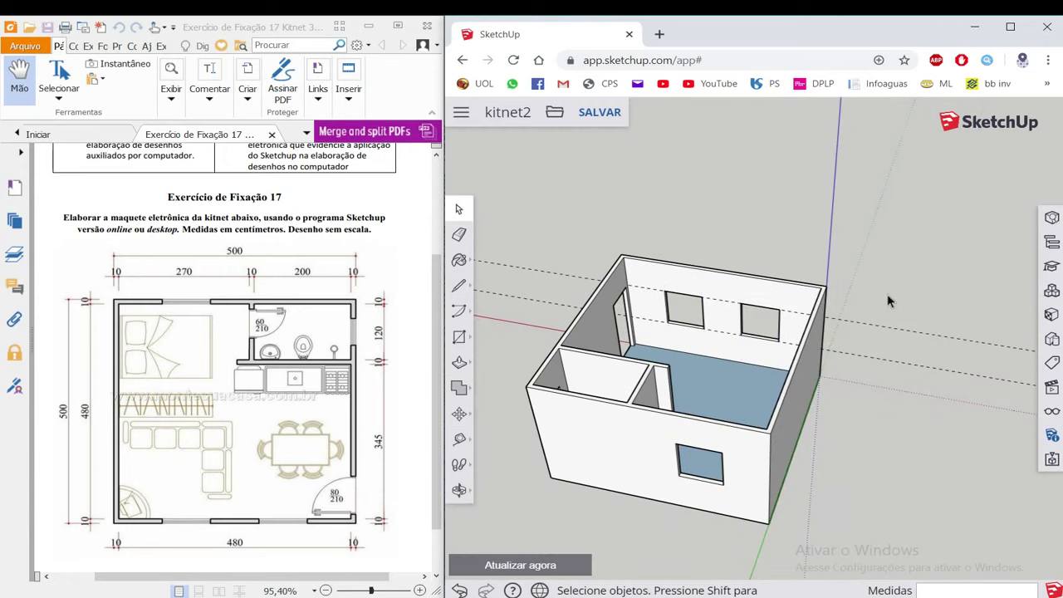
# Save kitnet2 with its new window openings, then maximize the Chrome window.
pyautogui.moveTo(905, 301)
pyautogui.mouseDown(button='middle')
pyautogui.moveTo(555, 294)
pyautogui.moveTo(900, 301)
pyautogui.moveTo(748, 309)
pyautogui.moveTo(723, 297)
pyautogui.moveTo(656, 181)
pyautogui.mouseUp(button='middle')
pyautogui.click(589, 123)
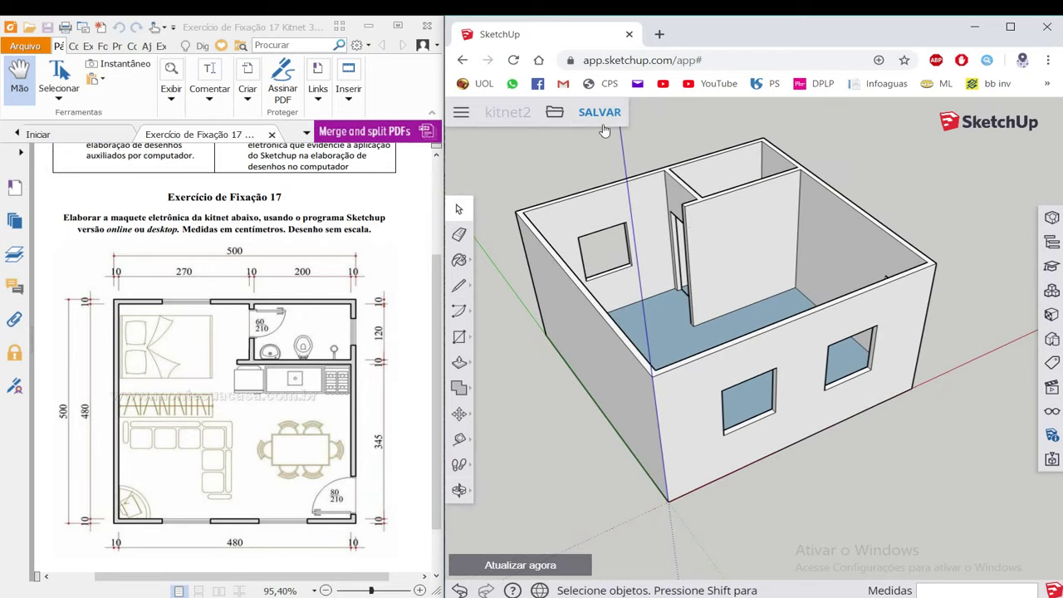
pyautogui.click(1010, 26)
pyautogui.scroll(2, 707, 261)
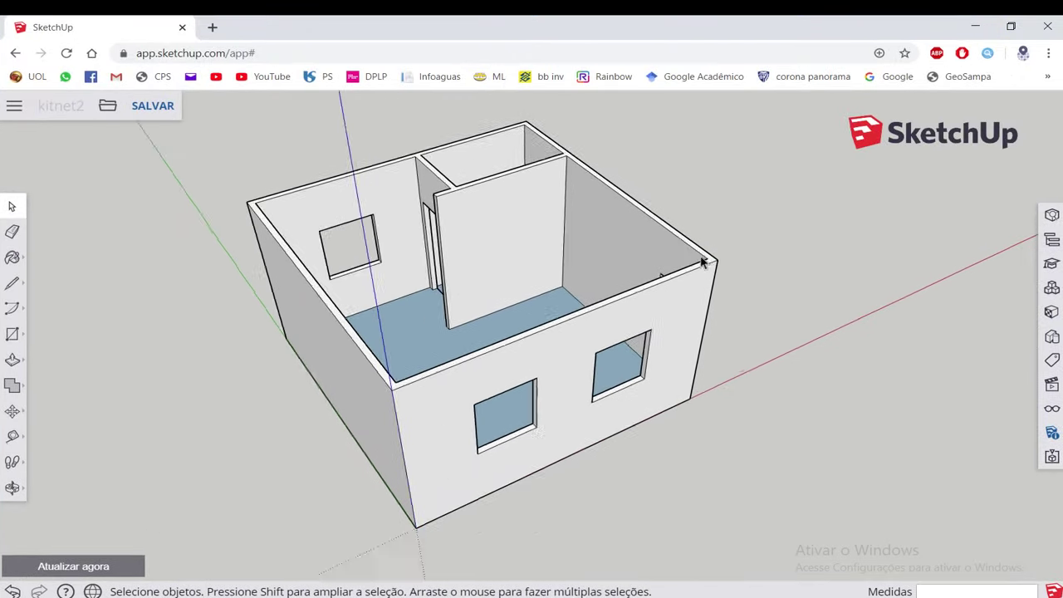
pyautogui.scroll(2, 689, 241)
pyautogui.moveTo(690, 241)
pyautogui.mouseDown(button='middle')
pyautogui.moveTo(474, 265)
pyautogui.moveTo(487, 280)
pyautogui.moveTo(581, 307)
pyautogui.mouseUp(button='middle')
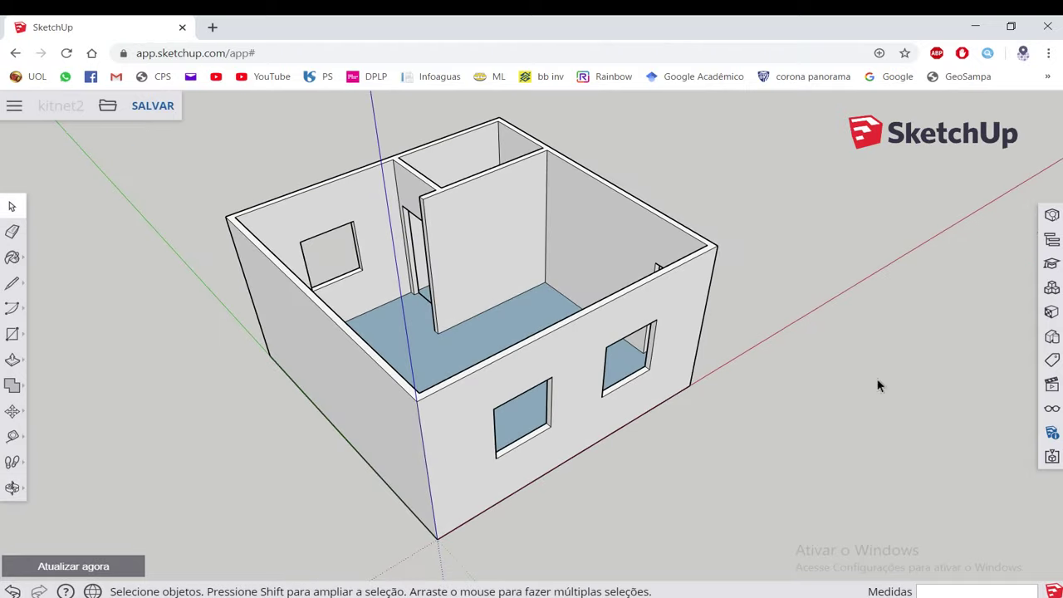
# Open the Exibição display panel from Model Info to show section cuts, axes and guides.
pyautogui.click(1053, 457)
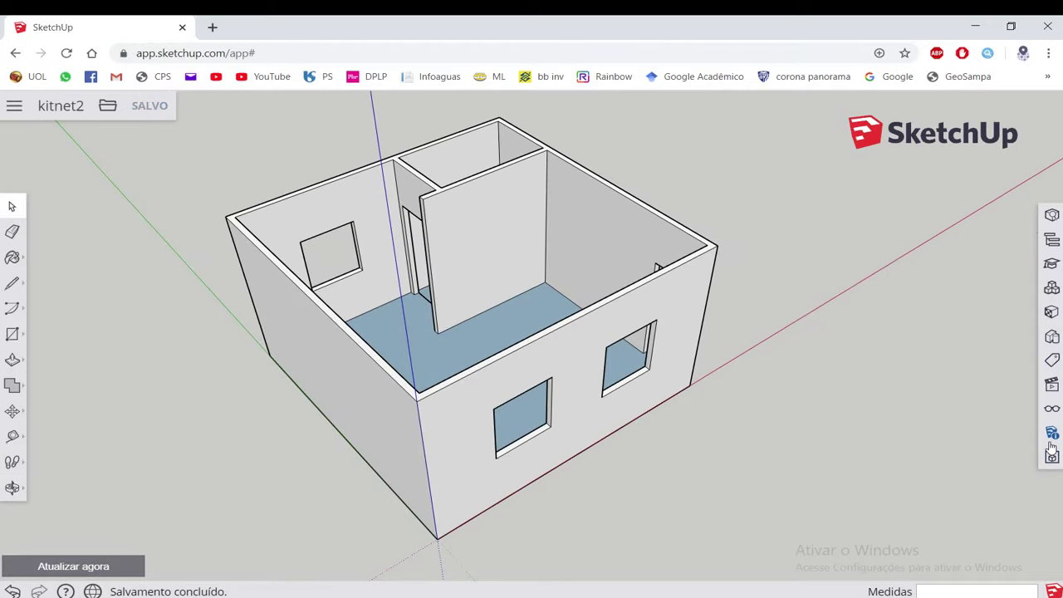
pyautogui.click(1052, 437)
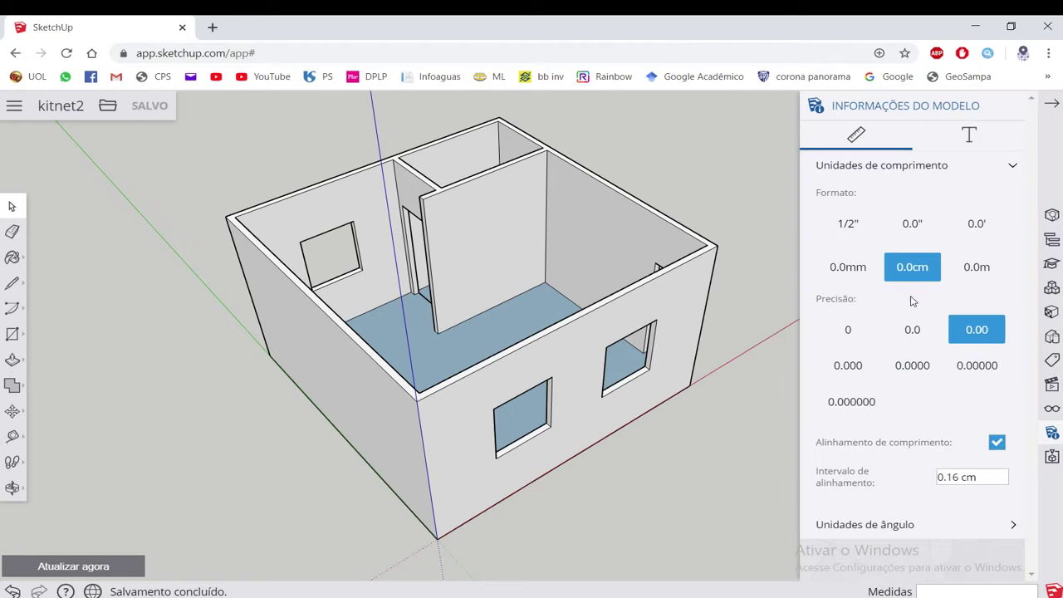
pyautogui.click(1051, 415)
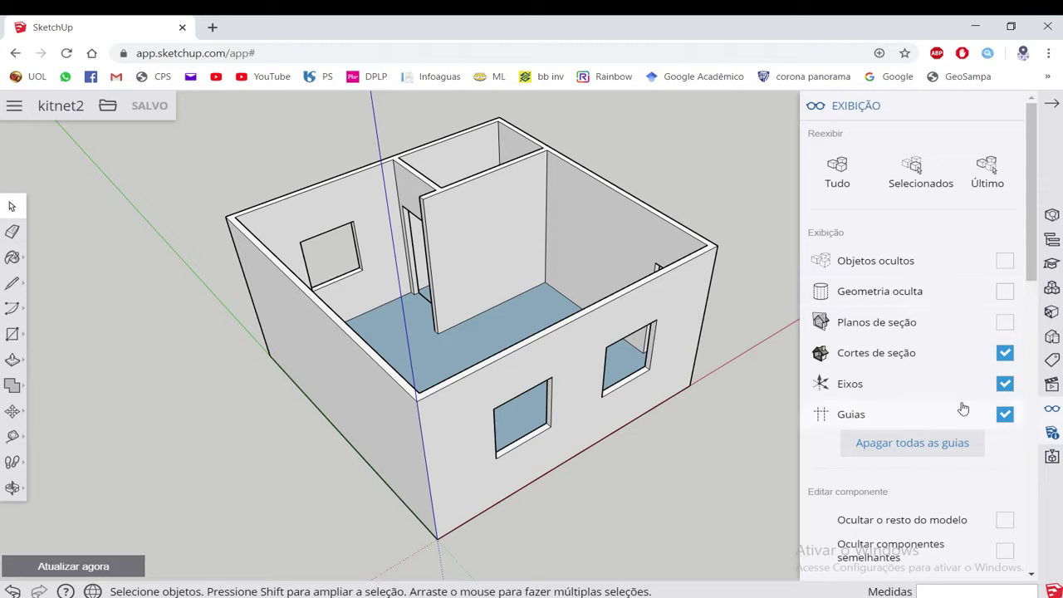
# Hide the model axes and turn on guide display.
pyautogui.click(1007, 387)
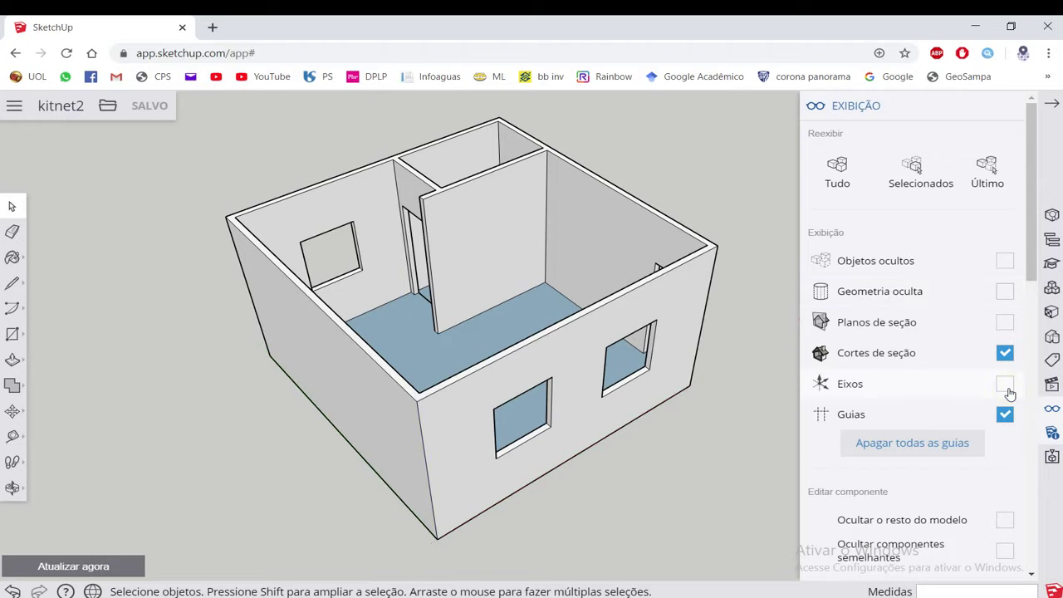
pyautogui.click(1007, 387)
pyautogui.click(1007, 387)
pyautogui.click(1005, 417)
# Place a Tape Measure guide line beside the inner wall edge and keep guides visible.
pyautogui.click(14, 437)
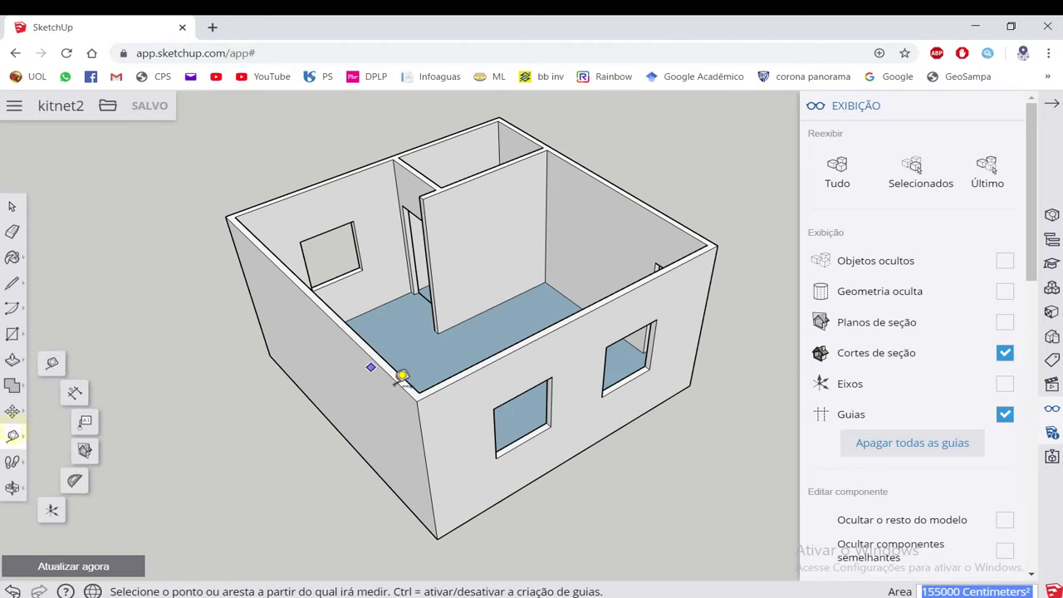
pyautogui.click(546, 245)
pyautogui.click(575, 243)
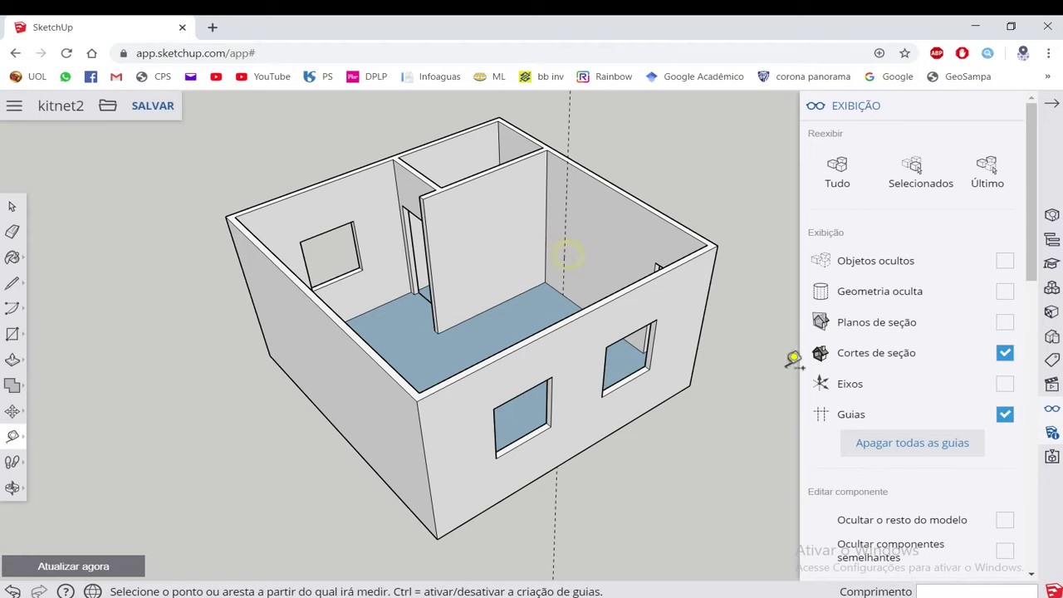
pyautogui.click(1004, 415)
# Scroll the side tray to bring up the Views (Exibições) panel.
pyautogui.scroll(-2, 956, 356)
pyautogui.scroll(-1, 956, 356)
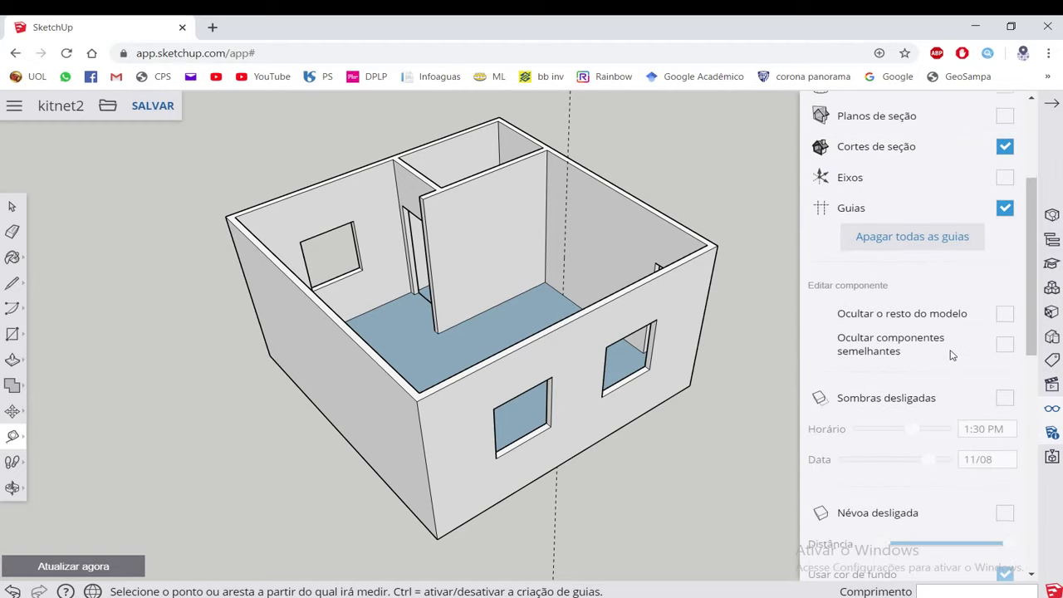
pyautogui.scroll(-2, 952, 355)
pyautogui.scroll(2, 953, 356)
pyautogui.scroll(2, 953, 355)
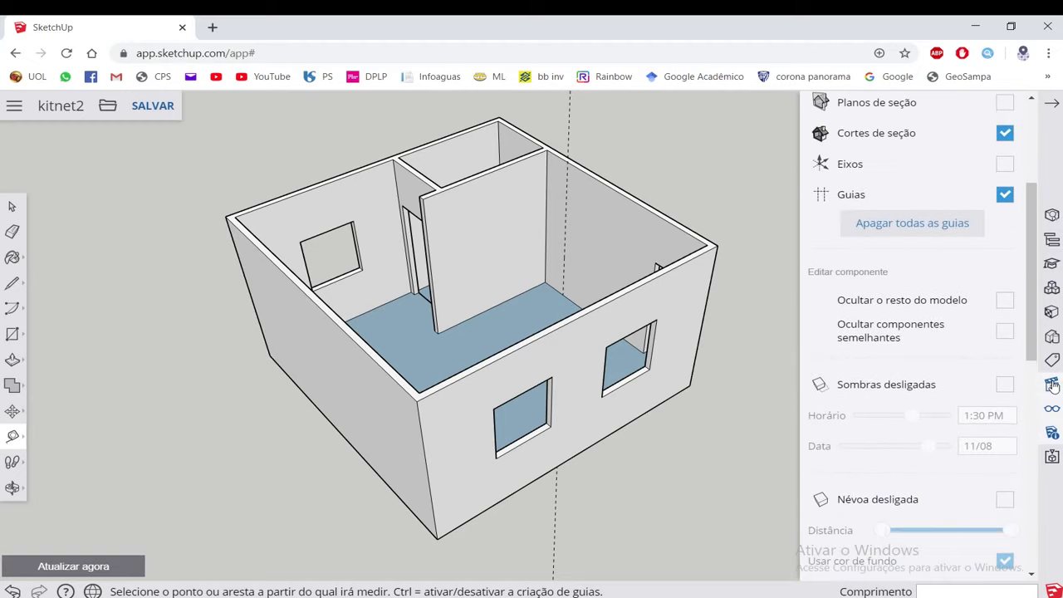
pyautogui.scroll(3, 955, 357)
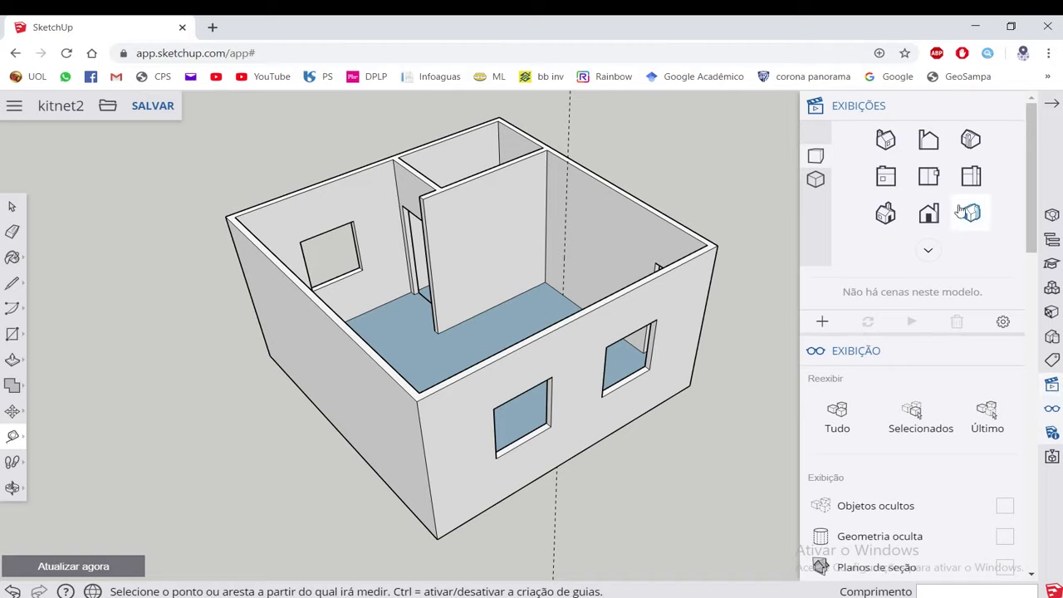
# Preview the house from each standard view: iso, front, top and the side elevations.
pyautogui.click(884, 144)
pyautogui.click(925, 145)
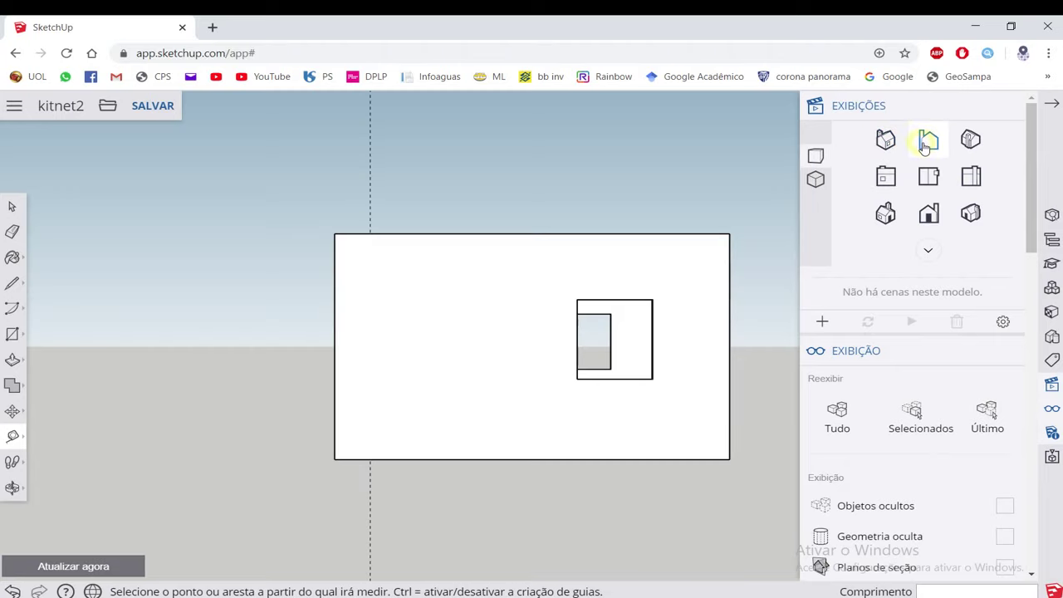
pyautogui.click(964, 144)
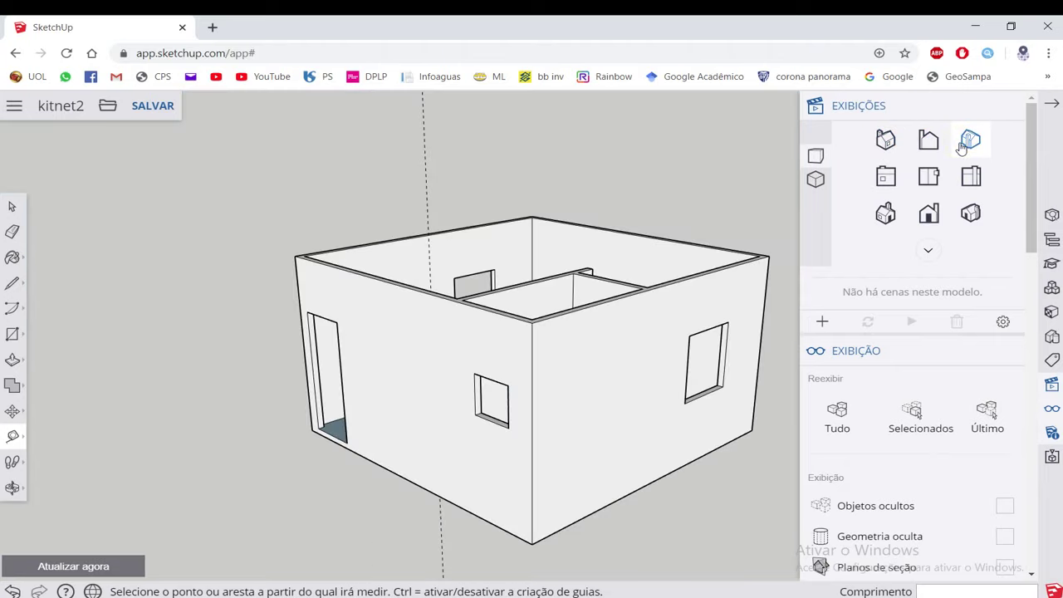
pyautogui.click(887, 177)
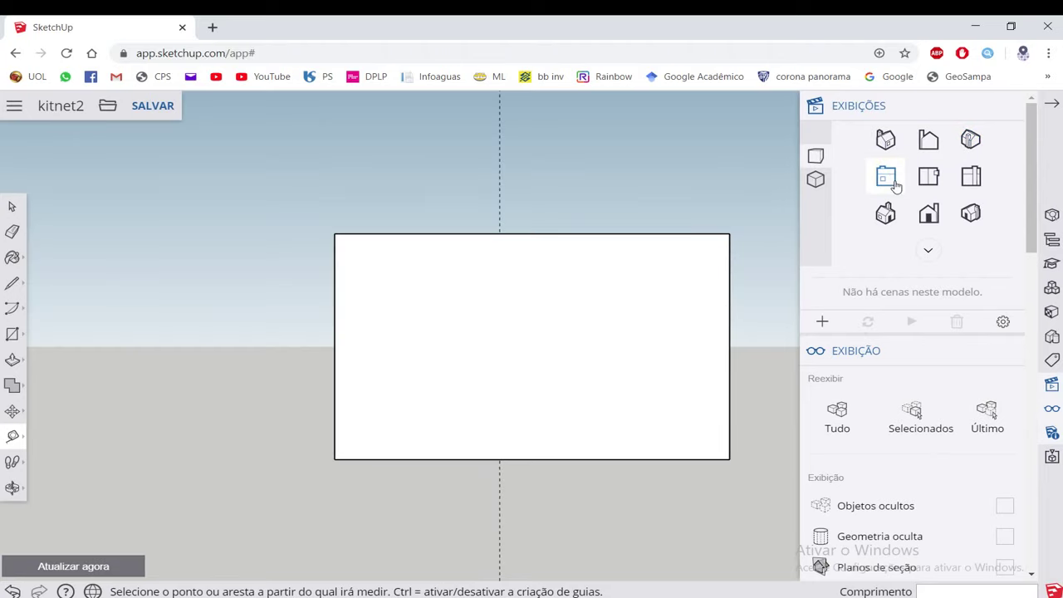
pyautogui.click(929, 179)
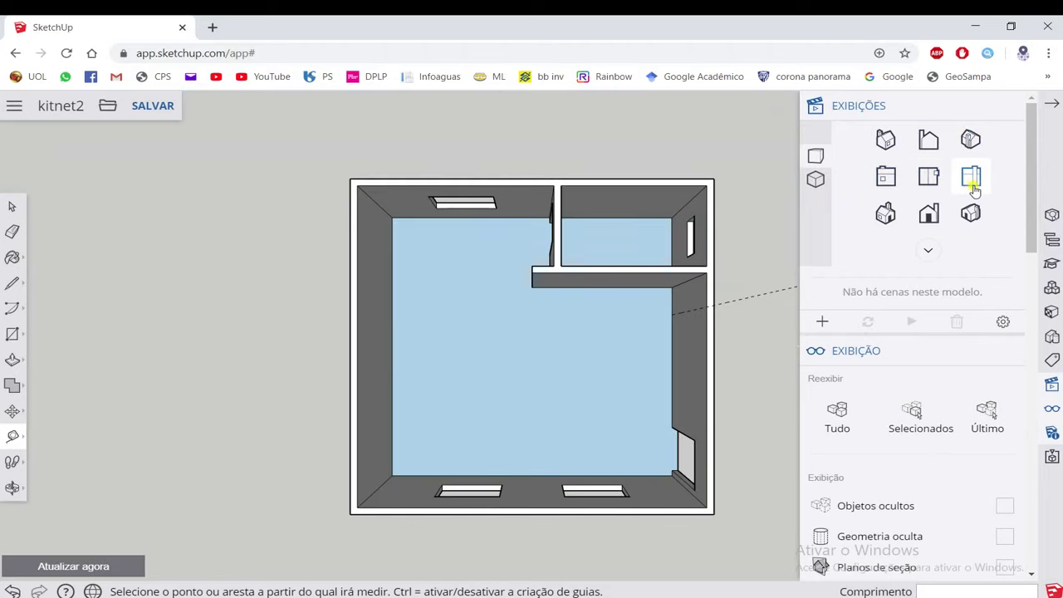
pyautogui.click(971, 177)
pyautogui.click(888, 214)
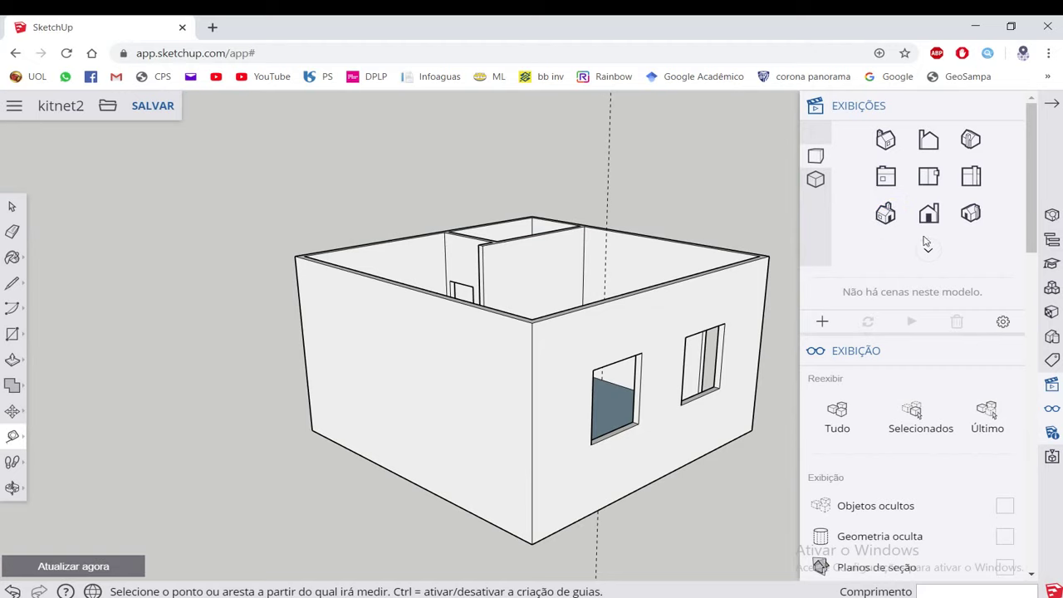
pyautogui.click(928, 249)
pyautogui.click(928, 212)
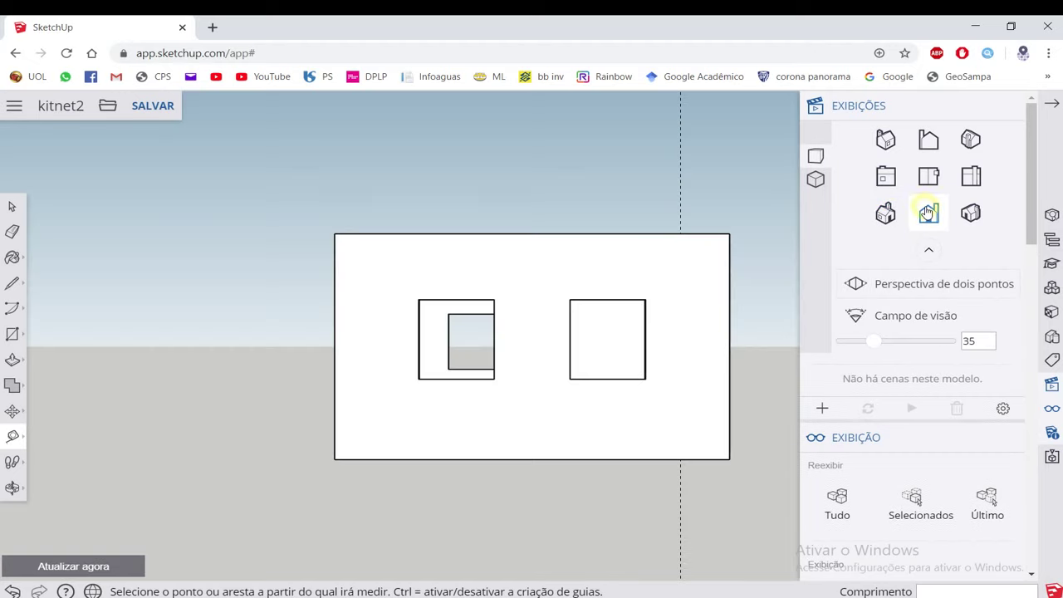
pyautogui.click(971, 214)
# Toggle two-point perspective on and off, then set the field of view to 1.
pyautogui.click(884, 283)
pyautogui.moveTo(633, 298)
pyautogui.mouseDown()
pyautogui.moveTo(570, 254)
pyautogui.moveTo(543, 311)
pyautogui.moveTo(487, 199)
pyautogui.mouseUp()
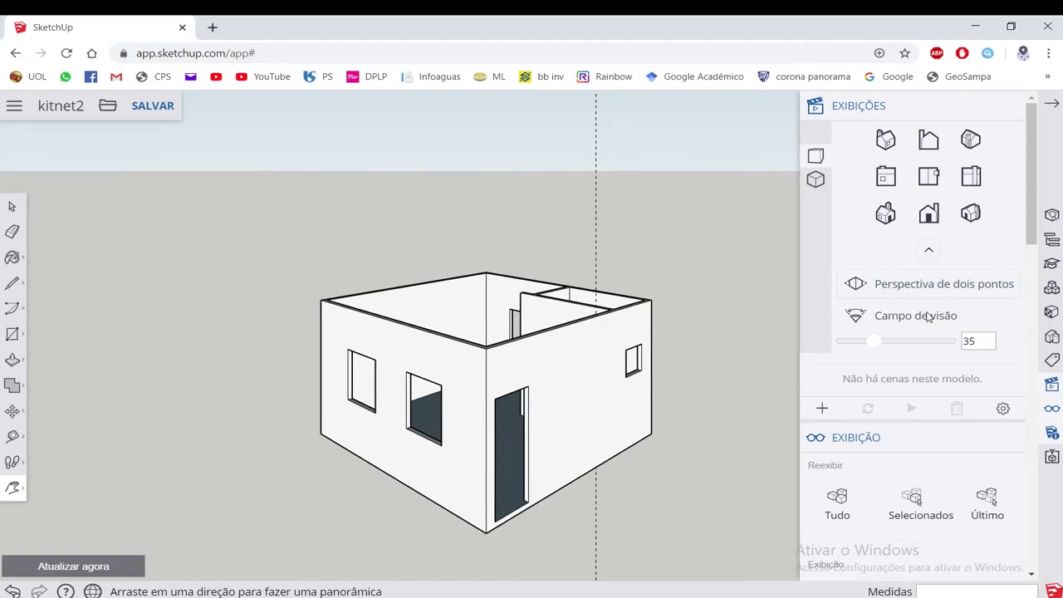
pyautogui.click(879, 283)
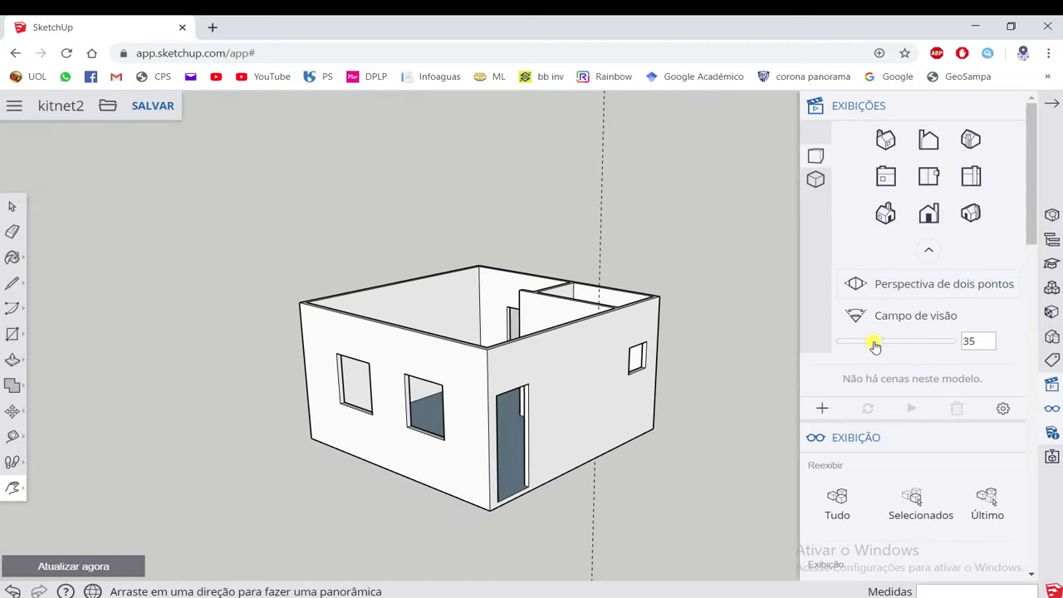
pyautogui.moveTo(874, 346)
pyautogui.mouseDown()
pyautogui.moveTo(921, 340)
pyautogui.moveTo(867, 349)
pyautogui.moveTo(924, 334)
pyautogui.moveTo(838, 354)
pyautogui.mouseUp()
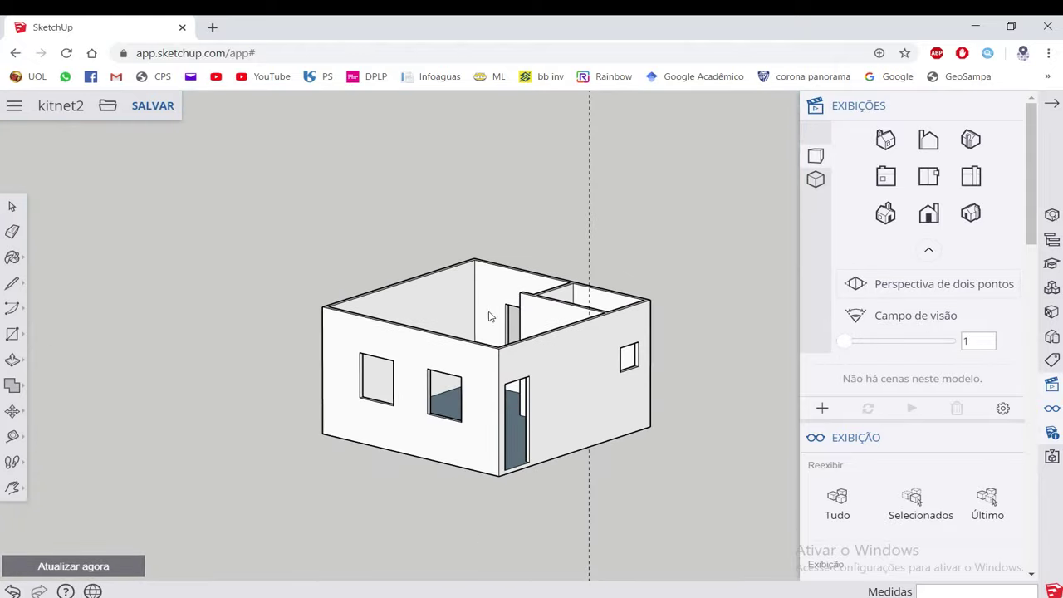
pyautogui.scroll(2, 489, 316)
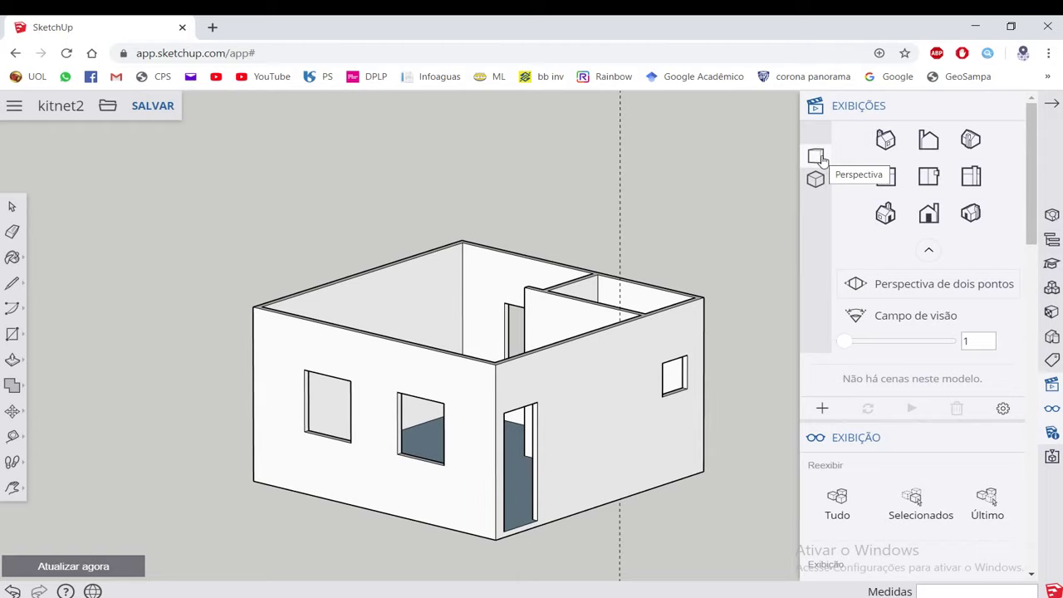
# Show the house in Iso and Front views with parallel projection, orbiting to compare.
pyautogui.moveTo(622, 249)
pyautogui.mouseDown(button='middle')
pyautogui.moveTo(610, 252)
pyautogui.moveTo(672, 276)
pyautogui.mouseUp(button='middle')
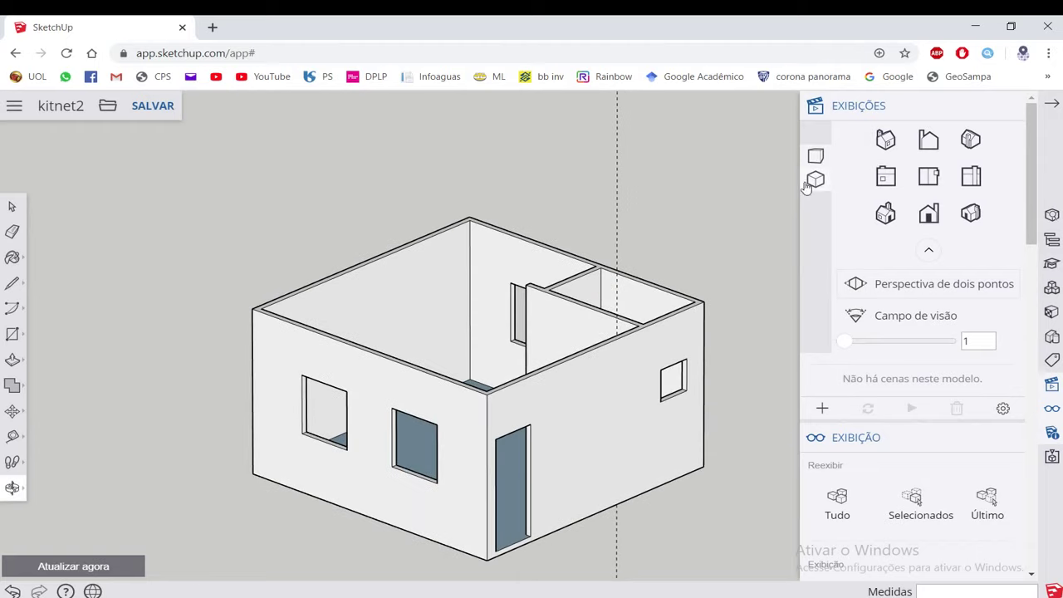
pyautogui.click(886, 140)
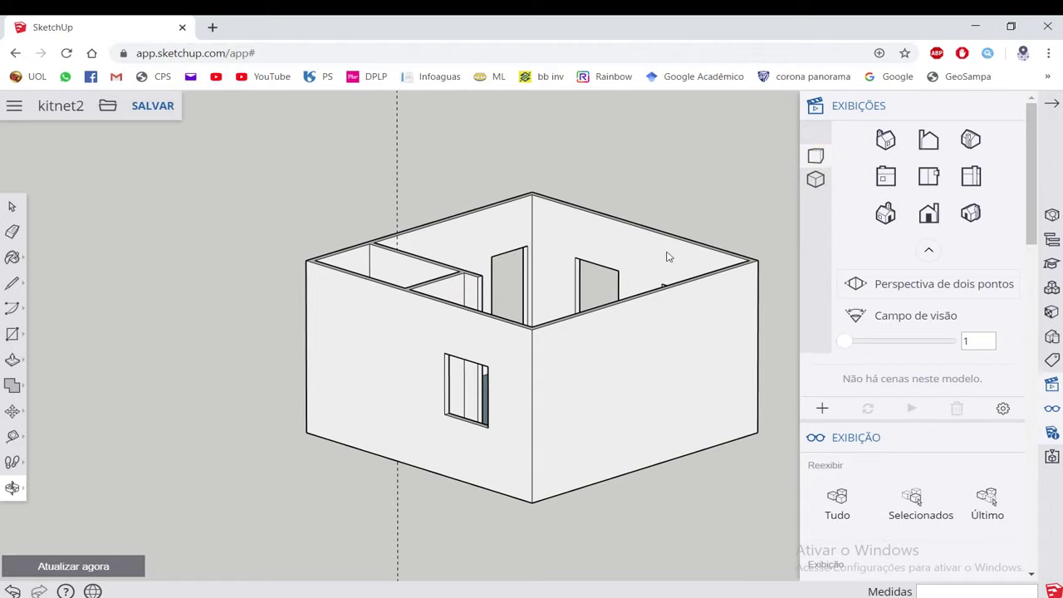
pyautogui.click(929, 140)
pyautogui.scroll(2, 601, 346)
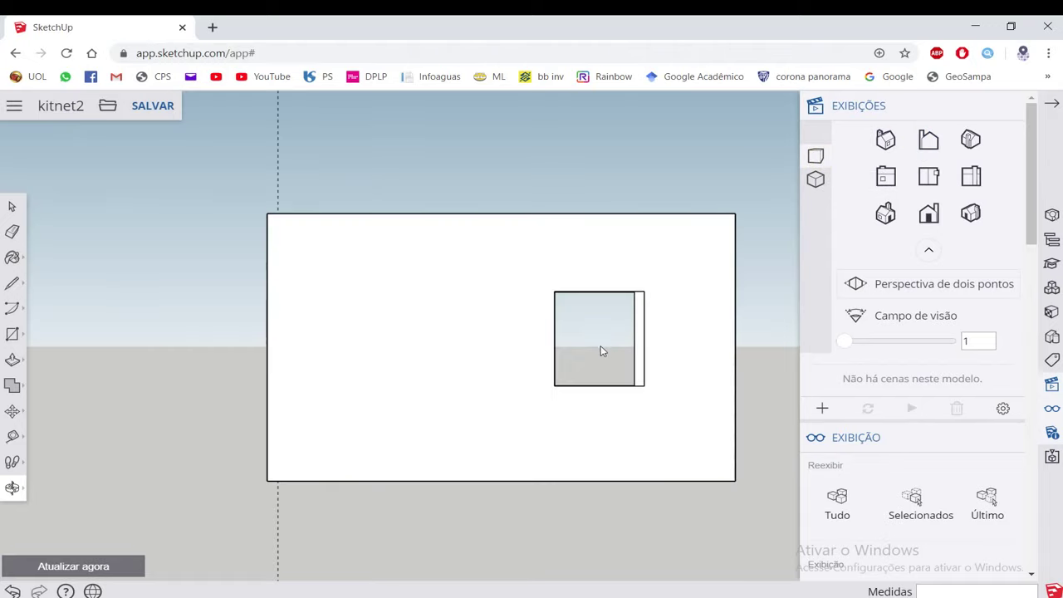
pyautogui.scroll(2, 601, 346)
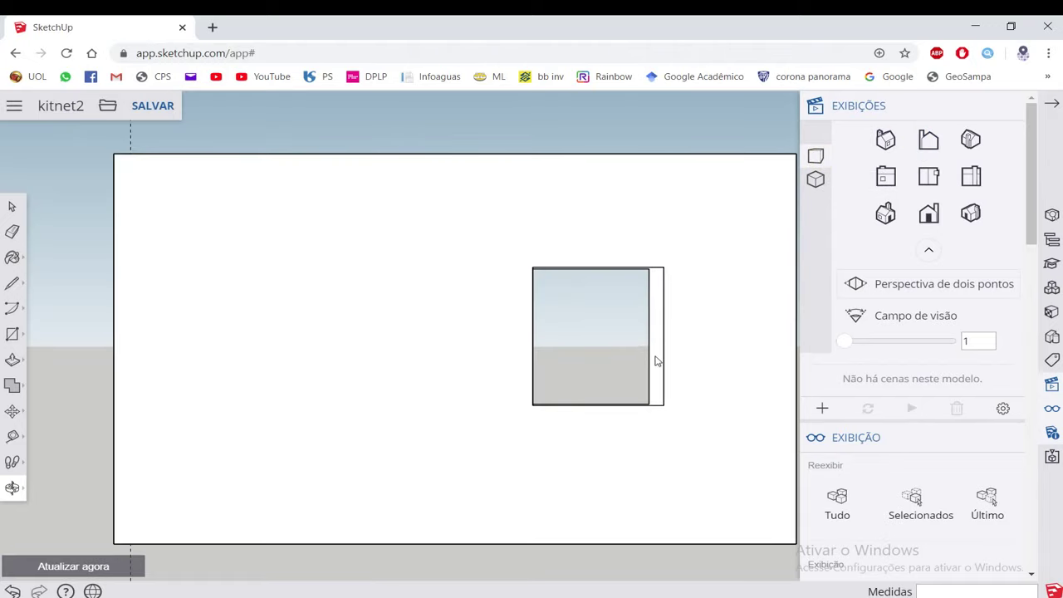
pyautogui.click(816, 183)
pyautogui.moveTo(596, 342)
pyautogui.mouseDown(button='middle')
pyautogui.moveTo(589, 352)
pyautogui.moveTo(629, 446)
pyautogui.moveTo(722, 306)
pyautogui.mouseUp(button='middle')
pyautogui.moveTo(581, 349)
pyautogui.mouseDown(button='middle')
pyautogui.moveTo(437, 396)
pyautogui.moveTo(467, 380)
pyautogui.moveTo(276, 362)
pyautogui.mouseUp(button='middle')
pyautogui.scroll(2, 410, 339)
pyautogui.moveTo(410, 340); pyautogui.dragTo(742, 220, button='middle')
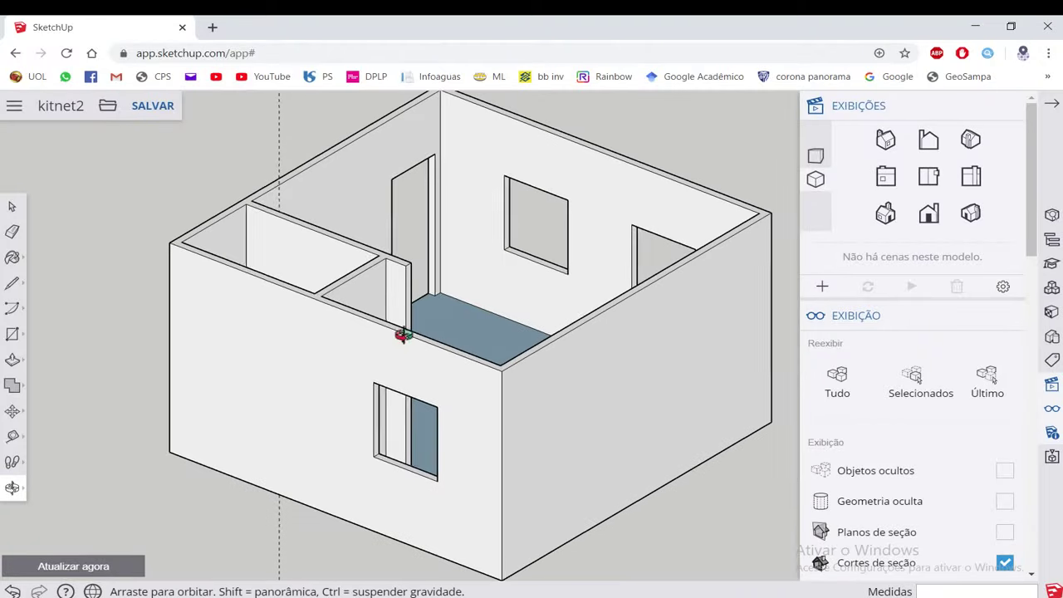
pyautogui.click(817, 184)
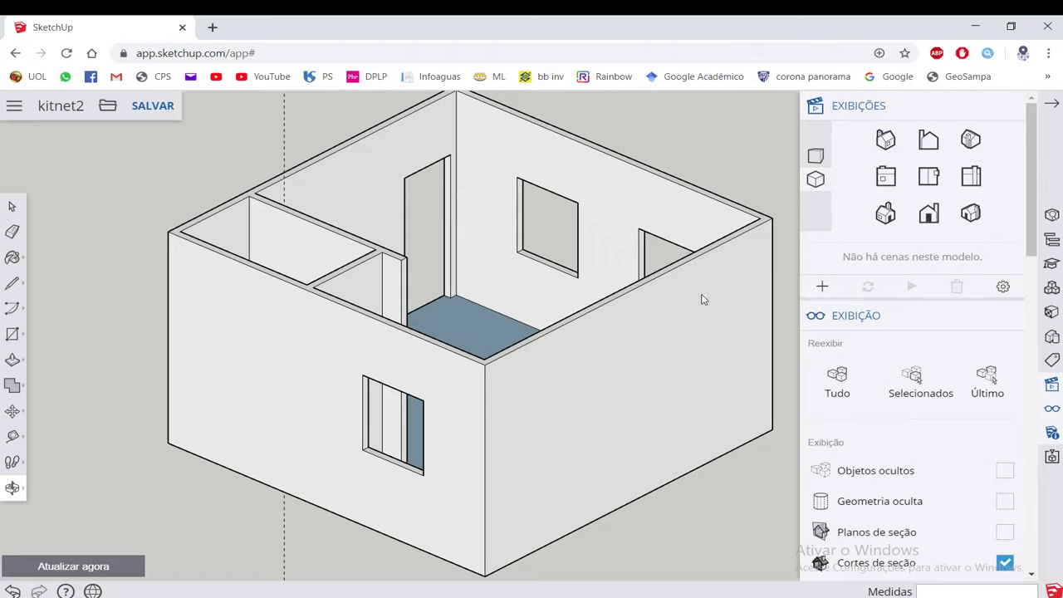
# Compare the Top floor plan in perspective versus parallel projection.
pyautogui.click(928, 191)
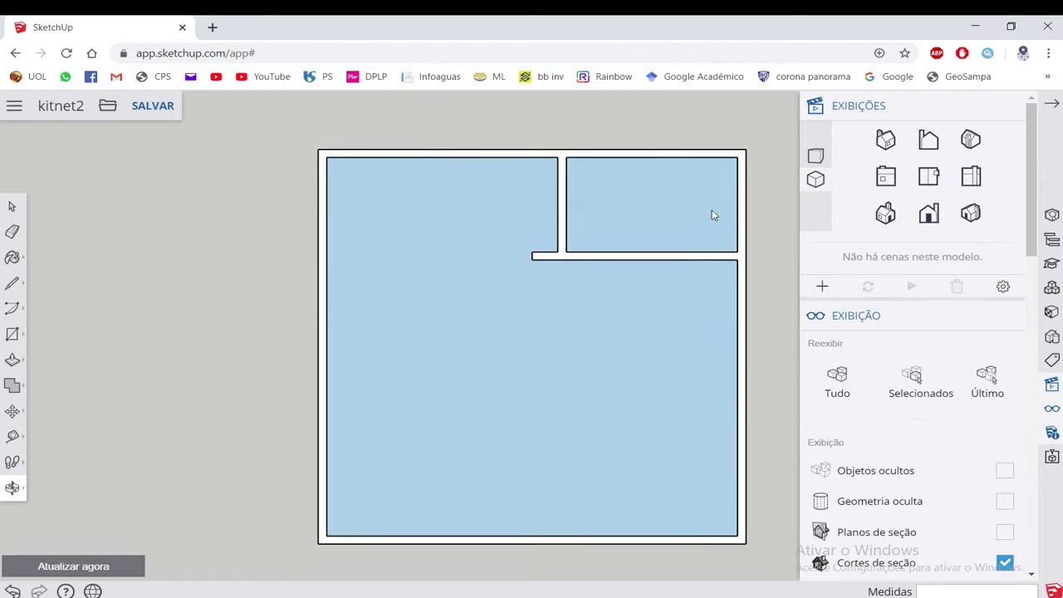
pyautogui.click(815, 162)
pyautogui.scroll(-5, 484, 293)
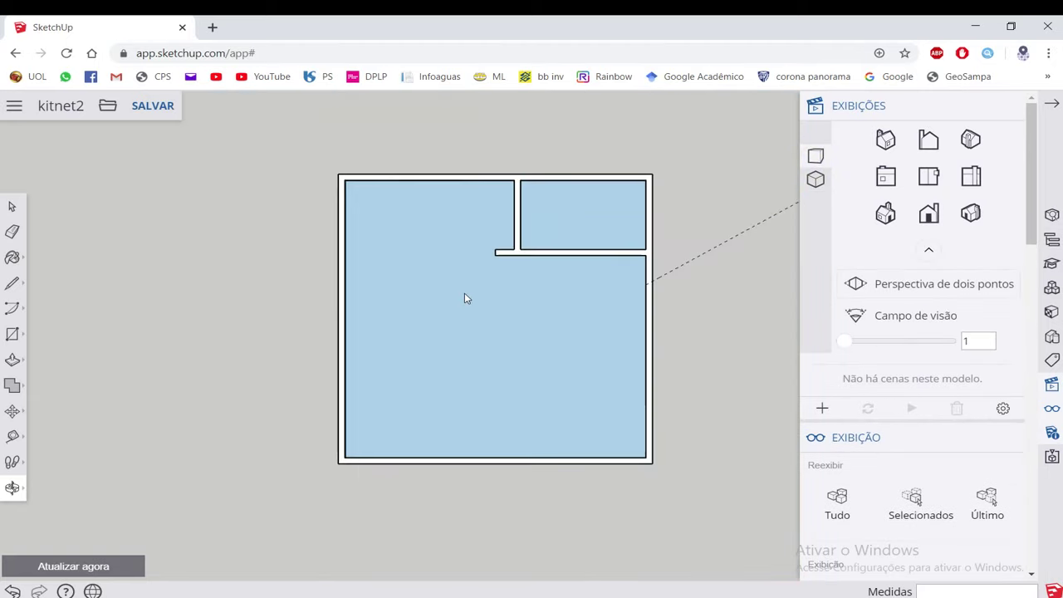
pyautogui.scroll(1, 465, 296)
pyautogui.scroll(3, 591, 135)
pyautogui.scroll(2, 560, 152)
pyautogui.scroll(-2, 464, 198)
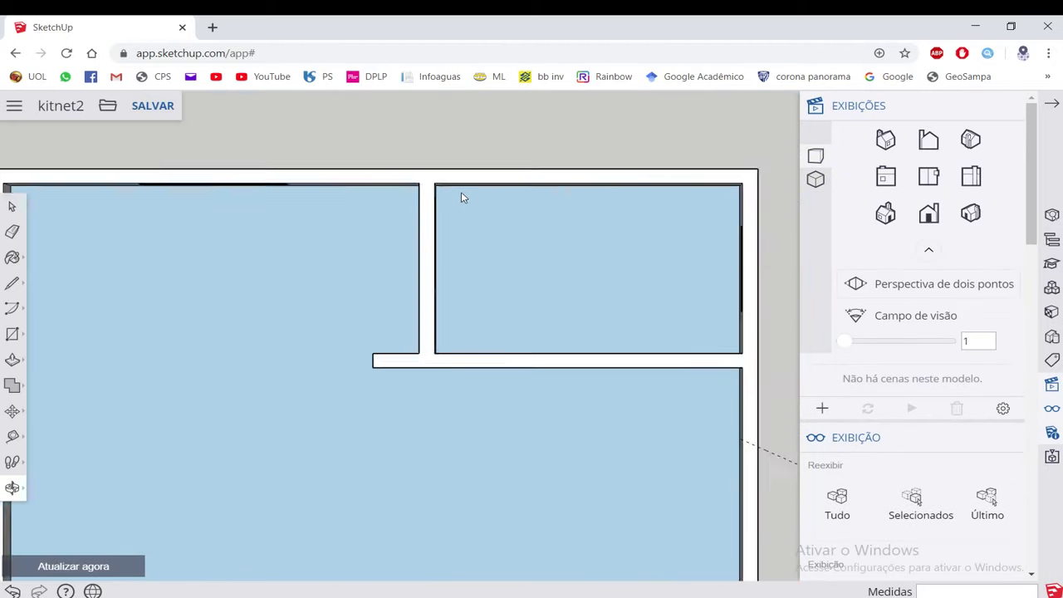
pyautogui.scroll(-2, 461, 193)
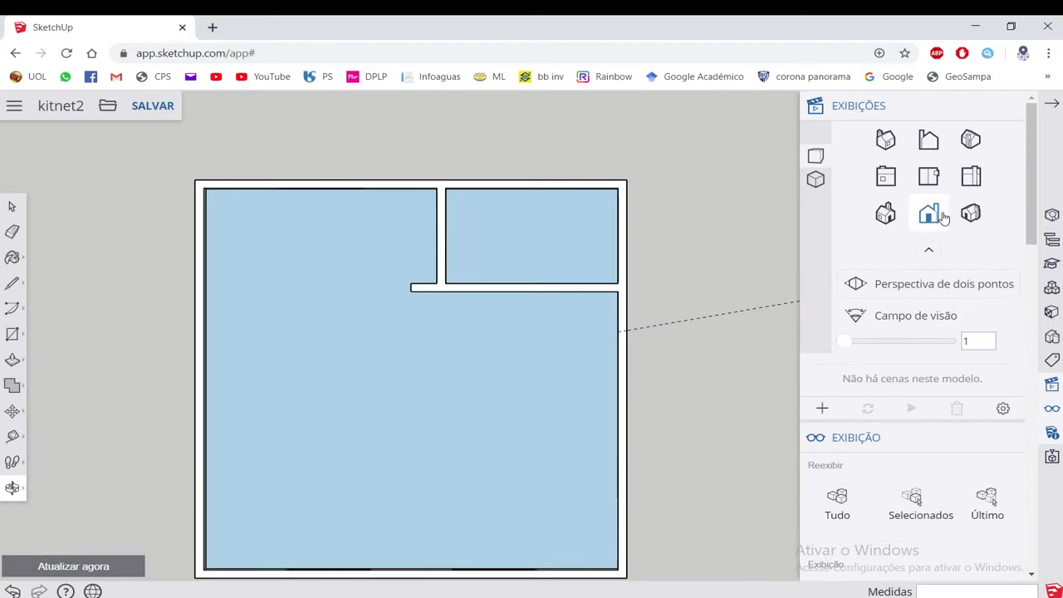
pyautogui.click(817, 181)
pyautogui.moveTo(355, 357); pyautogui.dragTo(342, 355)
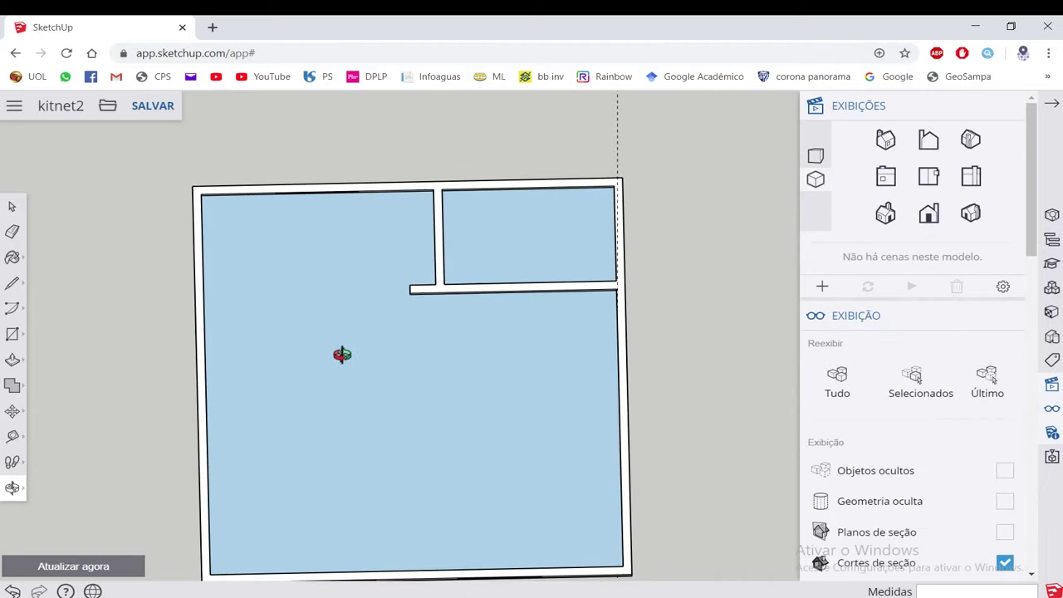
# Return to perspective, orbit to a high corner view, and enable two-point perspective.
pyautogui.click(817, 157)
pyautogui.moveTo(673, 270)
pyautogui.mouseDown(button='middle')
pyautogui.moveTo(684, 251)
pyautogui.moveTo(546, 294)
pyautogui.moveTo(574, 274)
pyautogui.moveTo(594, 224)
pyautogui.moveTo(505, 285)
pyautogui.moveTo(601, 173)
pyautogui.mouseUp(button='middle')
pyautogui.click(590, 210)
pyautogui.scroll(-2, 586, 224)
pyautogui.scroll(3, 510, 290)
pyautogui.moveTo(510, 291)
pyautogui.mouseDown(button='middle')
pyautogui.moveTo(532, 291)
pyautogui.moveTo(404, 310)
pyautogui.moveTo(560, 320)
pyautogui.moveTo(427, 394)
pyautogui.mouseUp(button='middle')
pyautogui.moveTo(524, 384)
pyautogui.mouseDown(button='middle')
pyautogui.moveTo(332, 360)
pyautogui.moveTo(404, 363)
pyautogui.moveTo(351, 273)
pyautogui.moveTo(374, 258)
pyautogui.moveTo(377, 207)
pyautogui.moveTo(380, 285)
pyautogui.mouseUp(button='middle')
pyautogui.click(894, 284)
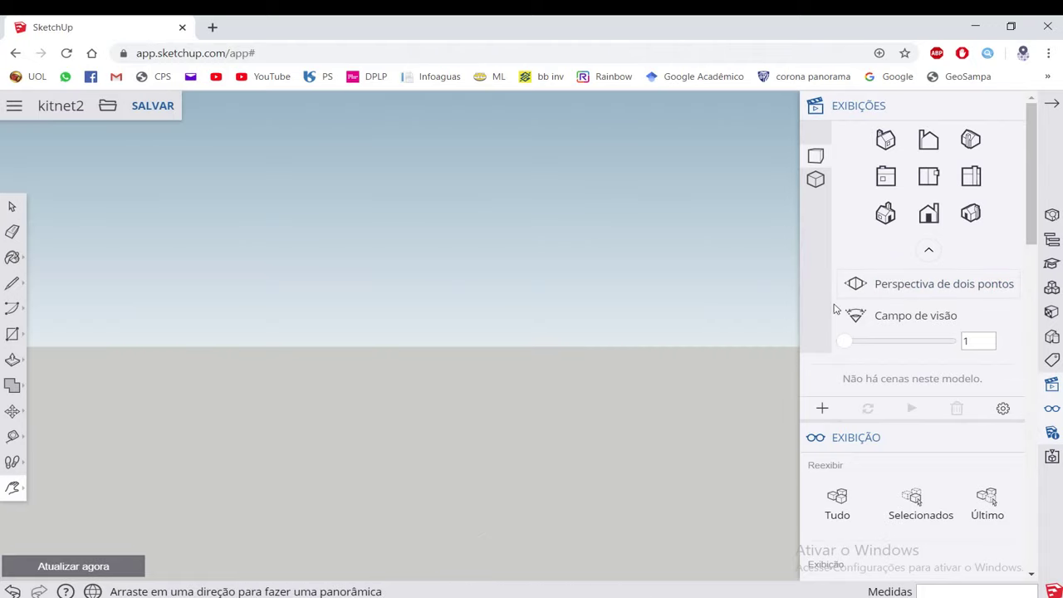
# Reset the field of view to 35 and toggle two-point perspective off.
pyautogui.click(882, 143)
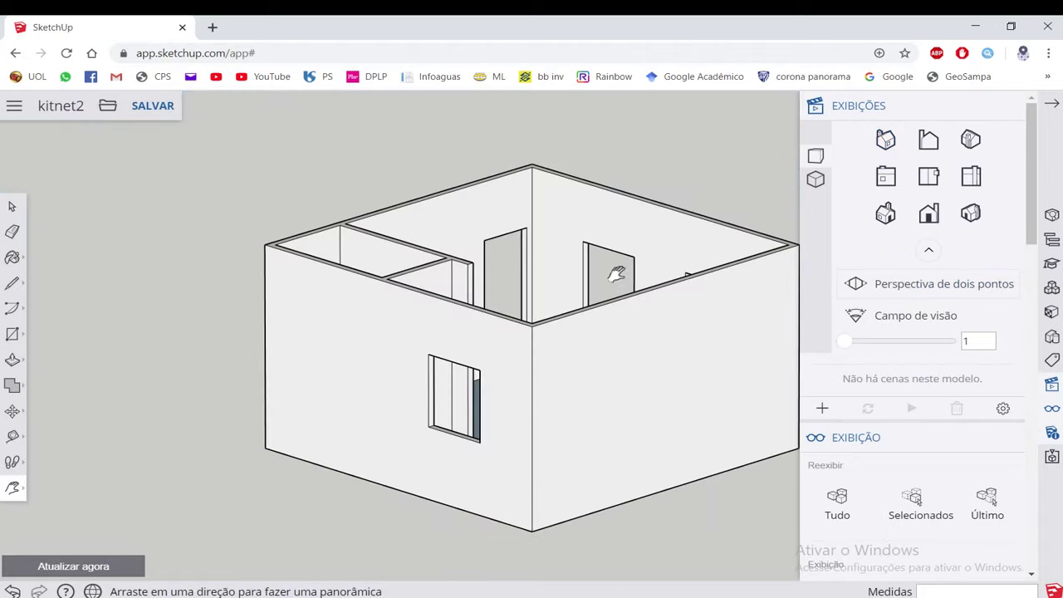
pyautogui.moveTo(613, 345)
pyautogui.mouseDown()
pyautogui.moveTo(587, 344)
pyautogui.moveTo(565, 190)
pyautogui.moveTo(572, 112)
pyautogui.mouseUp()
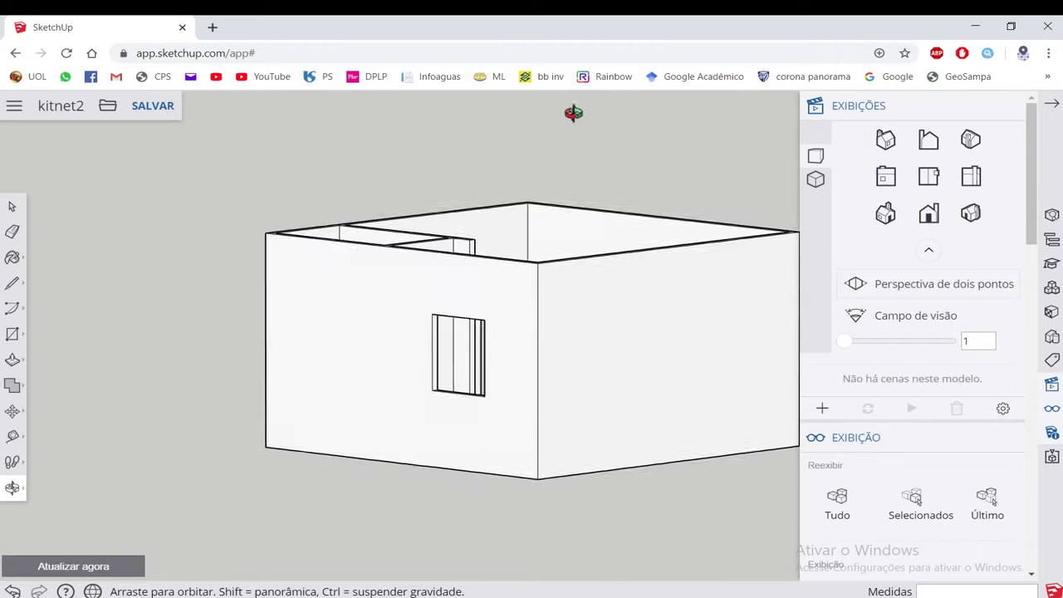
pyautogui.moveTo(848, 342); pyautogui.dragTo(873, 342)
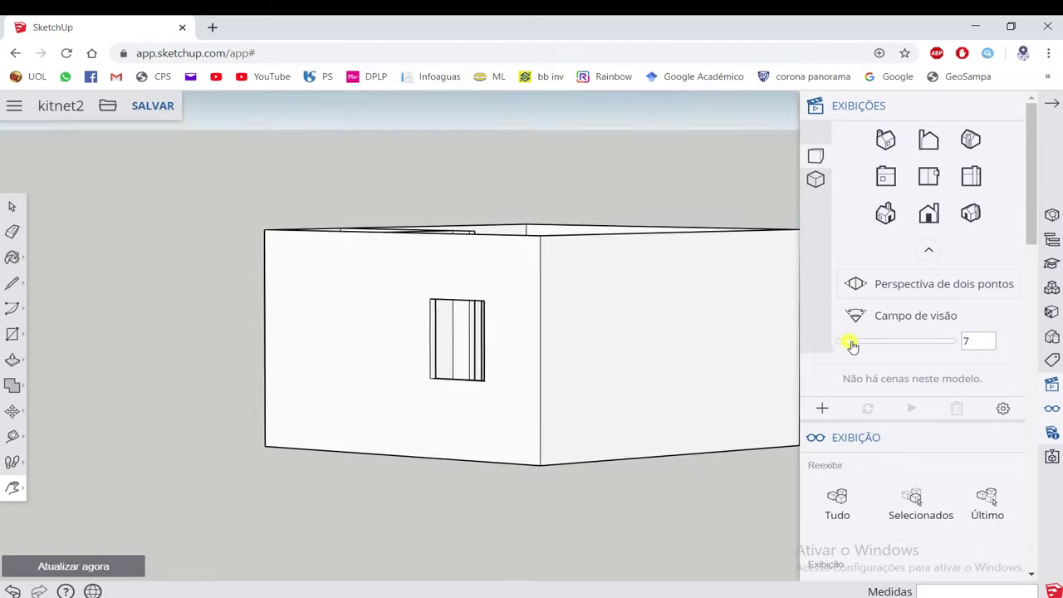
pyautogui.click(899, 292)
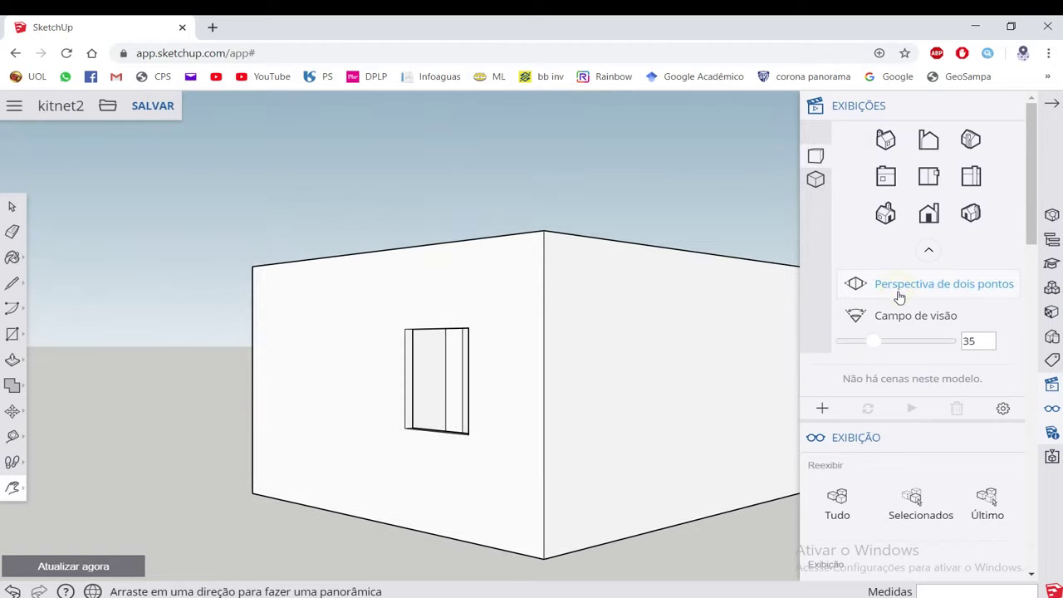
pyautogui.click(932, 251)
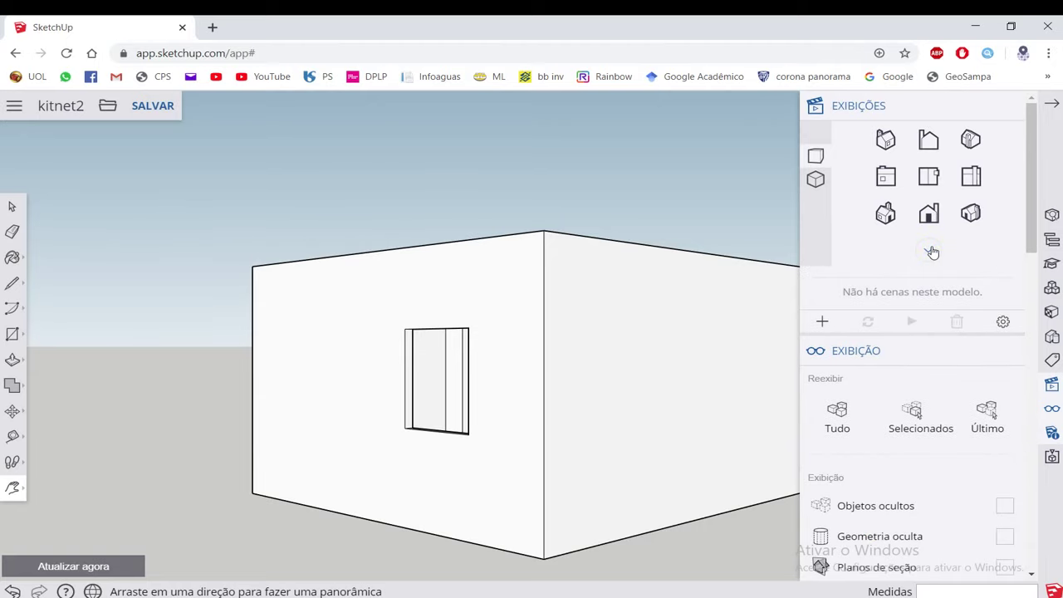
# Cycle Iso, Top and Iso views, orbit to a high angle, and close the Views panel.
pyautogui.click(886, 140)
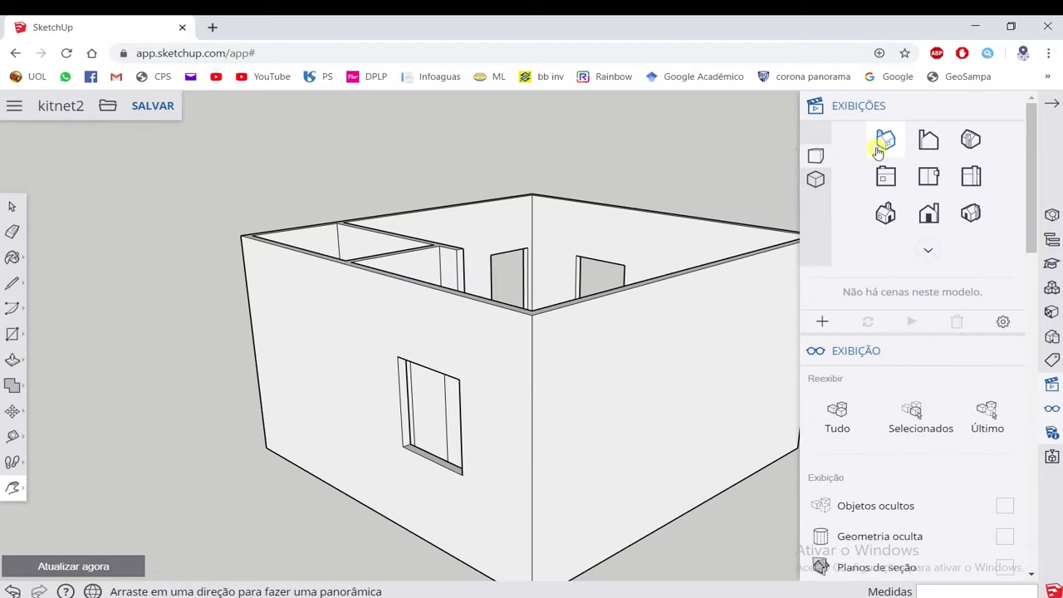
pyautogui.click(928, 176)
pyautogui.click(886, 139)
pyautogui.moveTo(553, 272); pyautogui.dragTo(554, 404, button='middle')
pyautogui.scroll(-2, 569, 318)
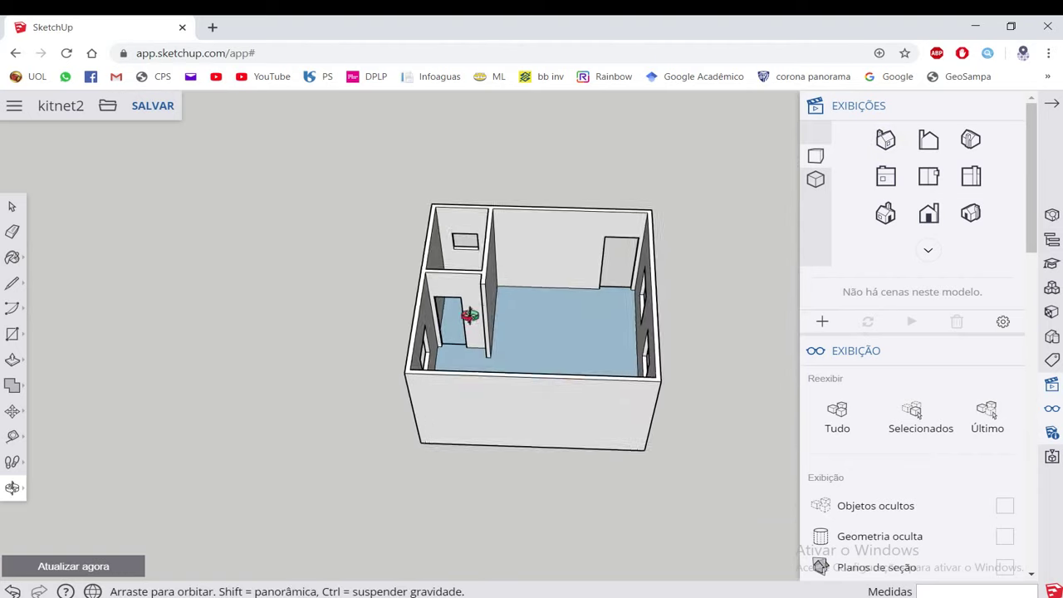
pyautogui.moveTo(569, 319); pyautogui.dragTo(581, 313, button='middle')
pyautogui.scroll(1, 588, 309)
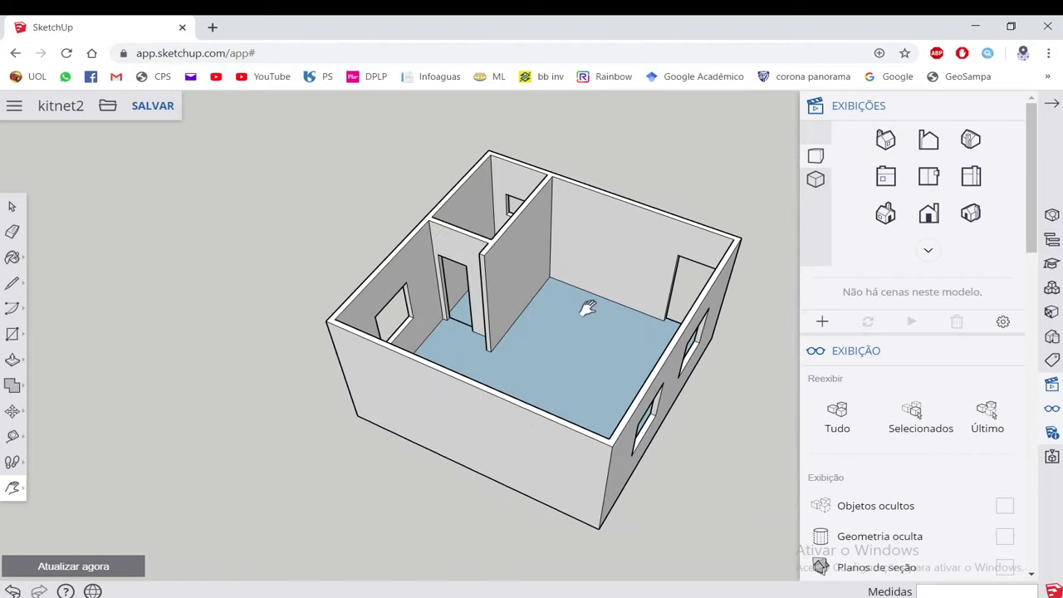
pyautogui.click(1052, 102)
pyautogui.moveTo(807, 267)
pyautogui.mouseDown(button='middle')
pyautogui.moveTo(726, 289)
pyautogui.moveTo(633, 256)
pyautogui.mouseUp(button='middle')
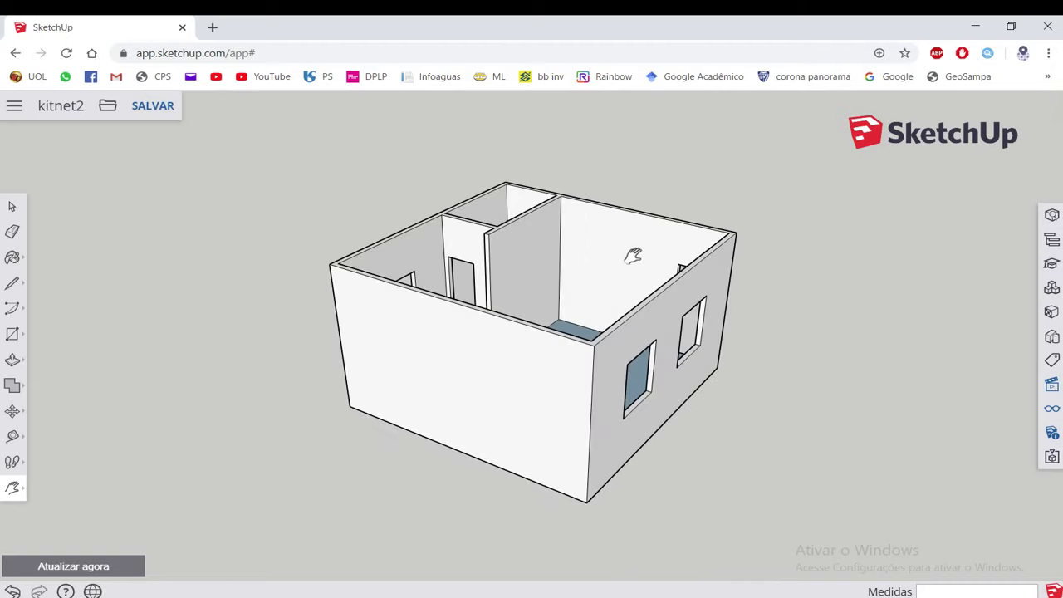
# Select the Paint Bucket with its sampler and show the Materials category browser.
pyautogui.click(20, 261)
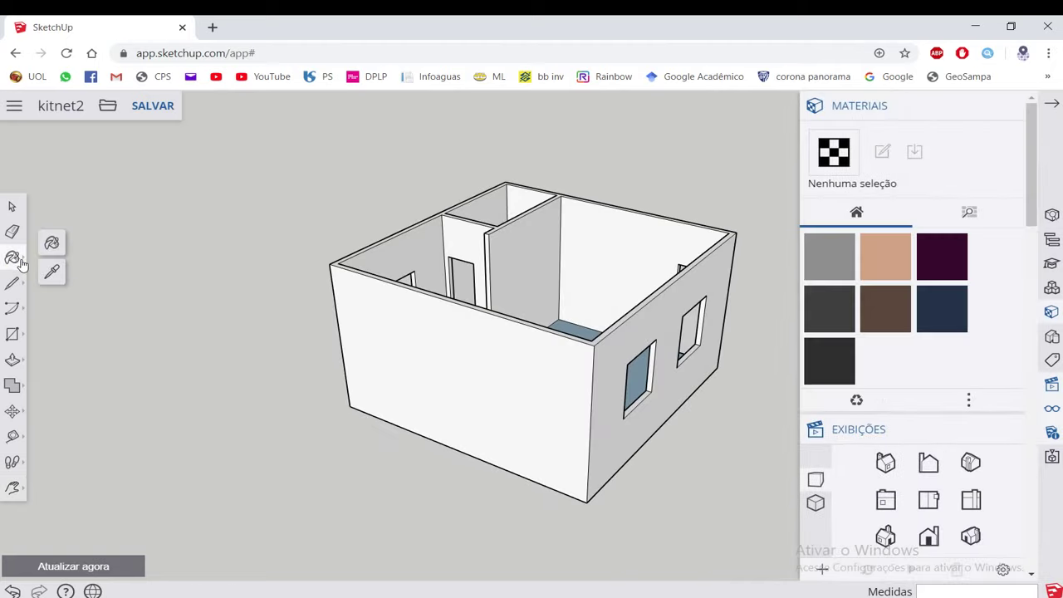
pyautogui.click(51, 278)
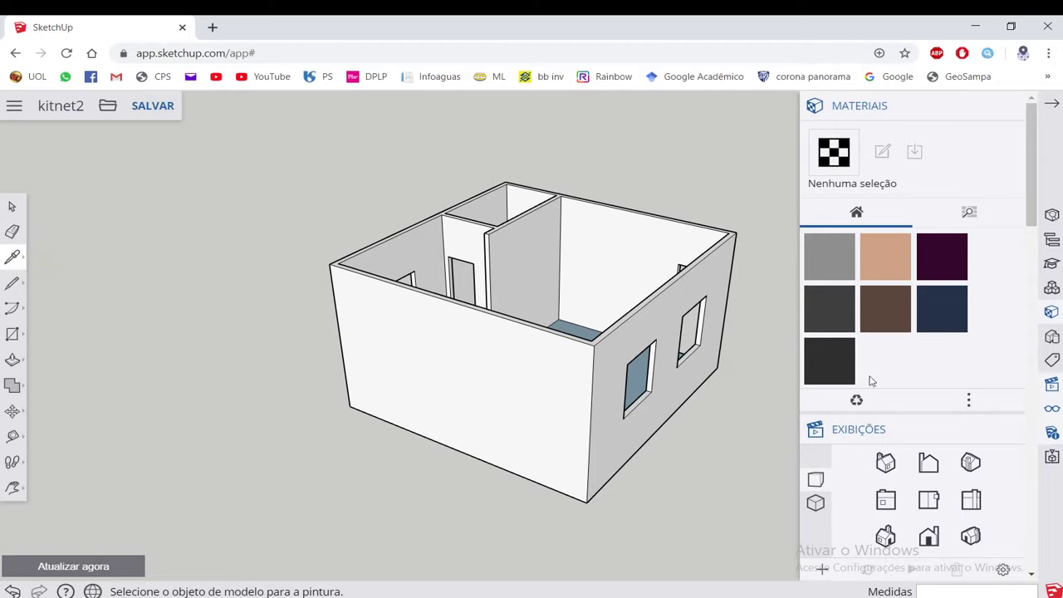
pyautogui.click(969, 215)
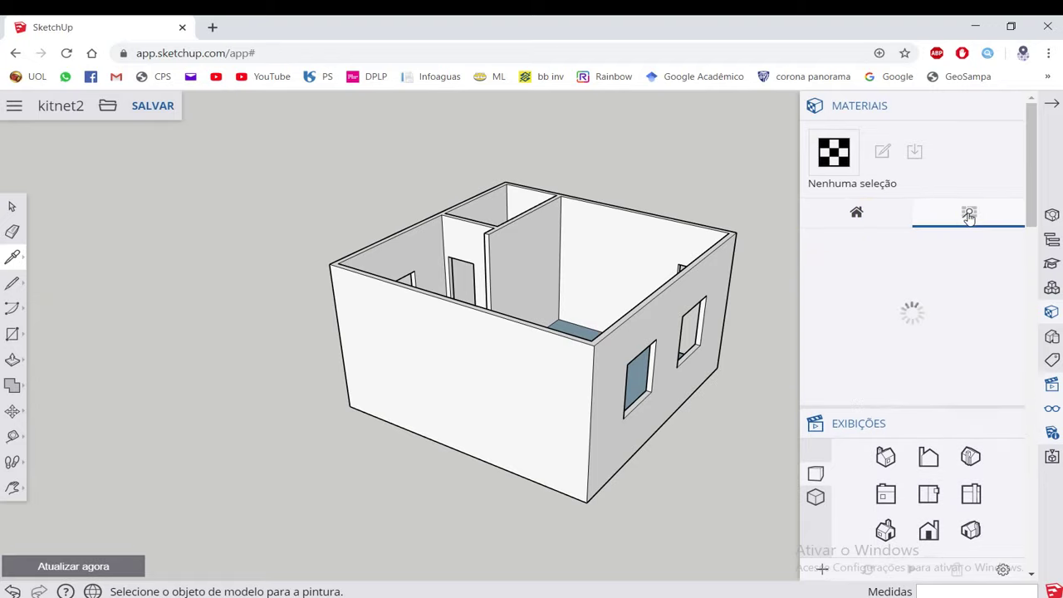
pyautogui.moveTo(914, 425)
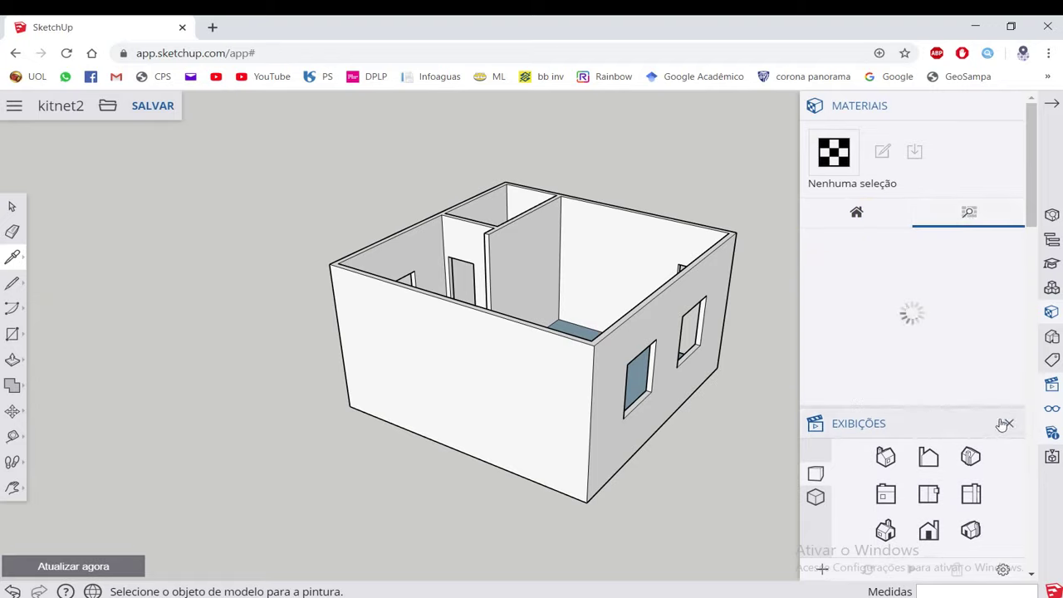
# Close the Views, Display and Model Info panels and scroll the material categories.
pyautogui.click(1007, 424)
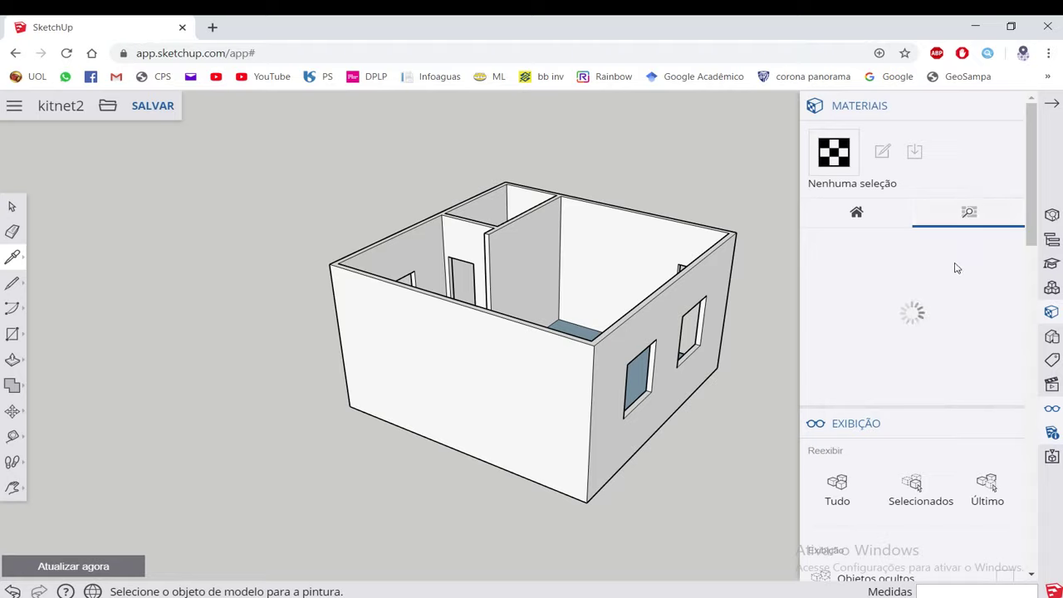
pyautogui.click(1010, 422)
pyautogui.click(1014, 425)
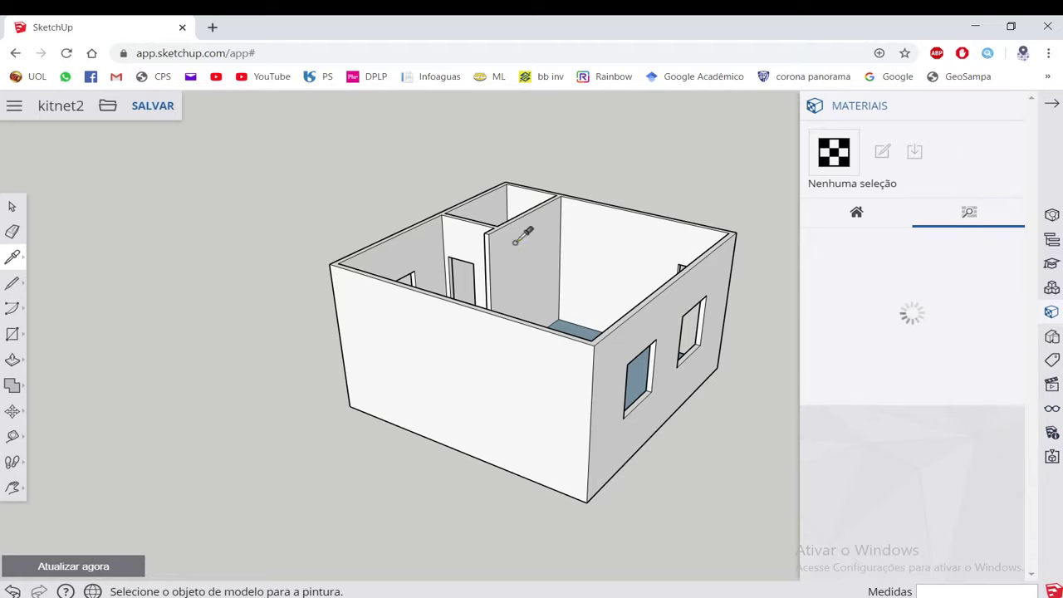
pyautogui.scroll(3, 516, 241)
pyautogui.scroll(2, 475, 230)
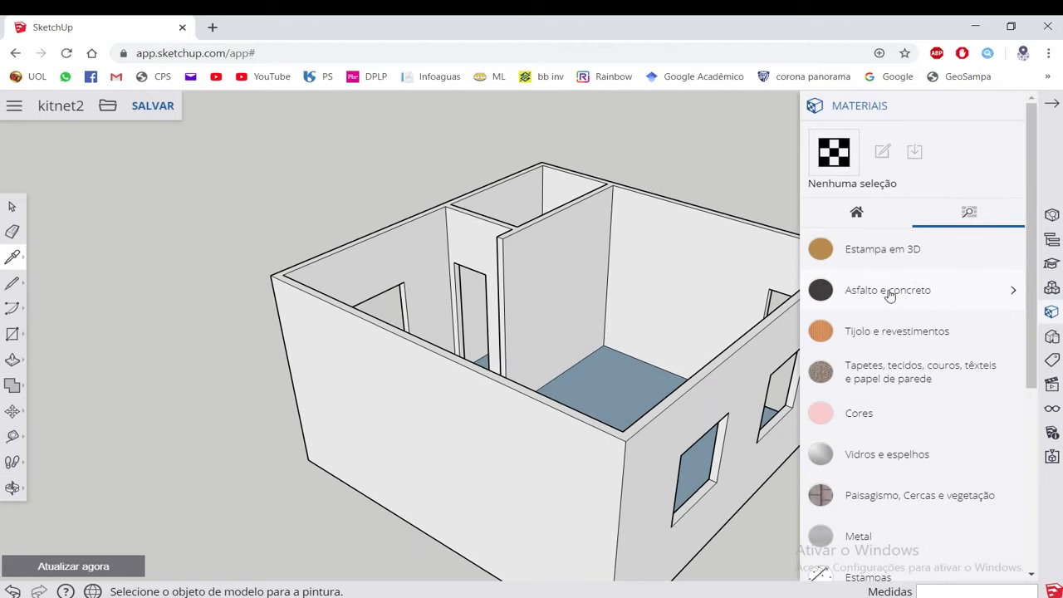
pyautogui.scroll(-1, 896, 329)
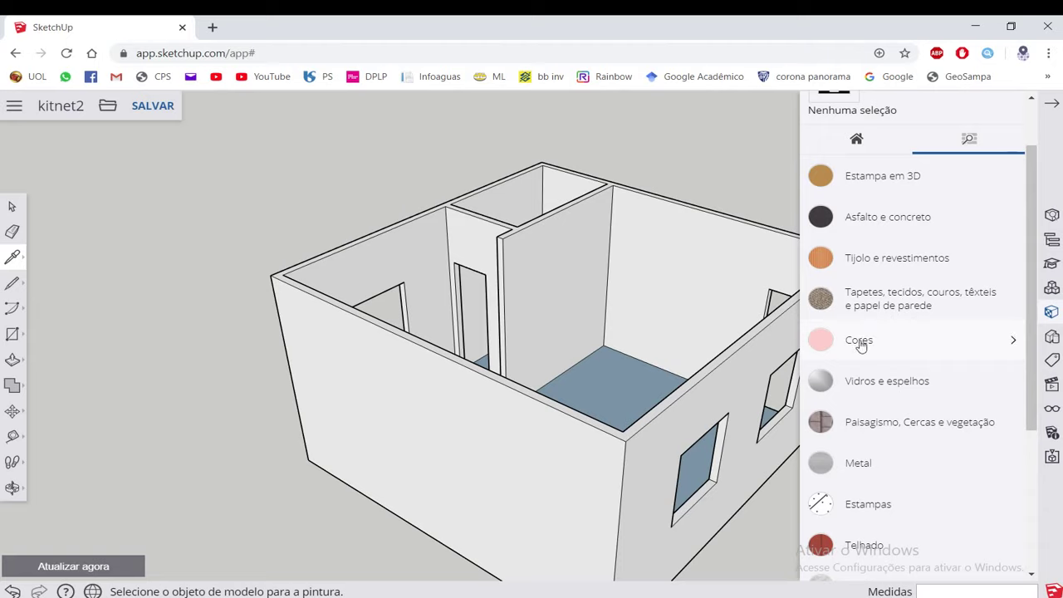
pyautogui.scroll(-1, 864, 347)
pyautogui.scroll(-2, 888, 382)
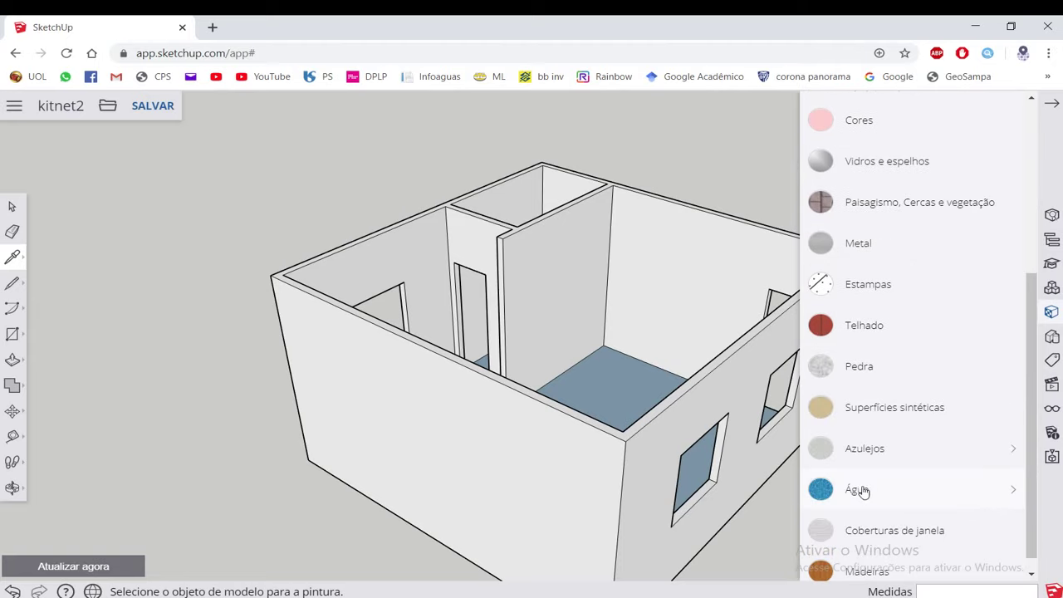
pyautogui.scroll(4, 897, 392)
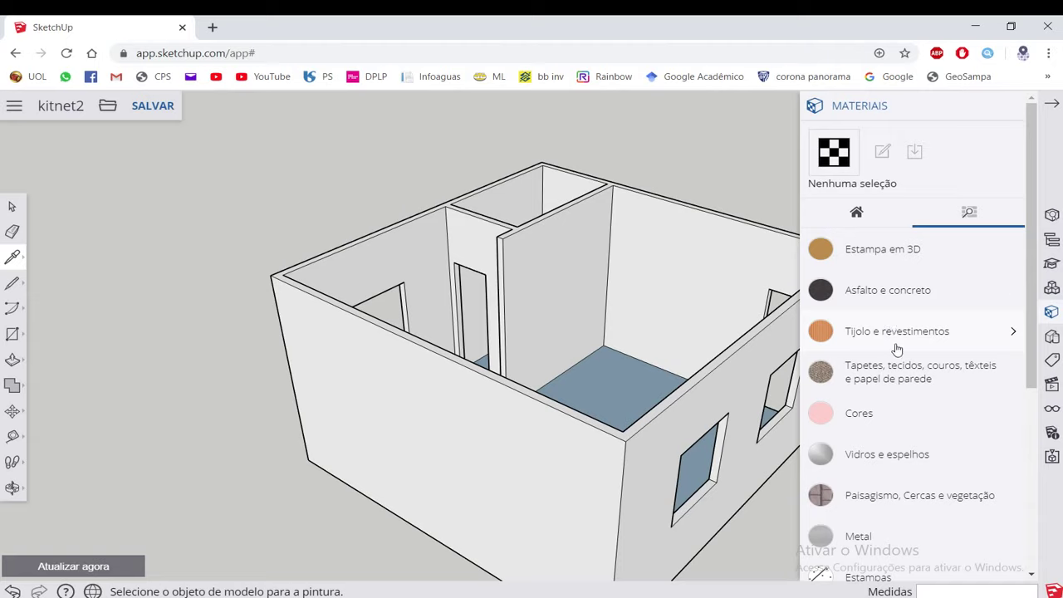
# Pick light peach Cor C01 from Cores and paint the right back wall and central partition.
pyautogui.click(866, 415)
pyautogui.scroll(-1, 893, 366)
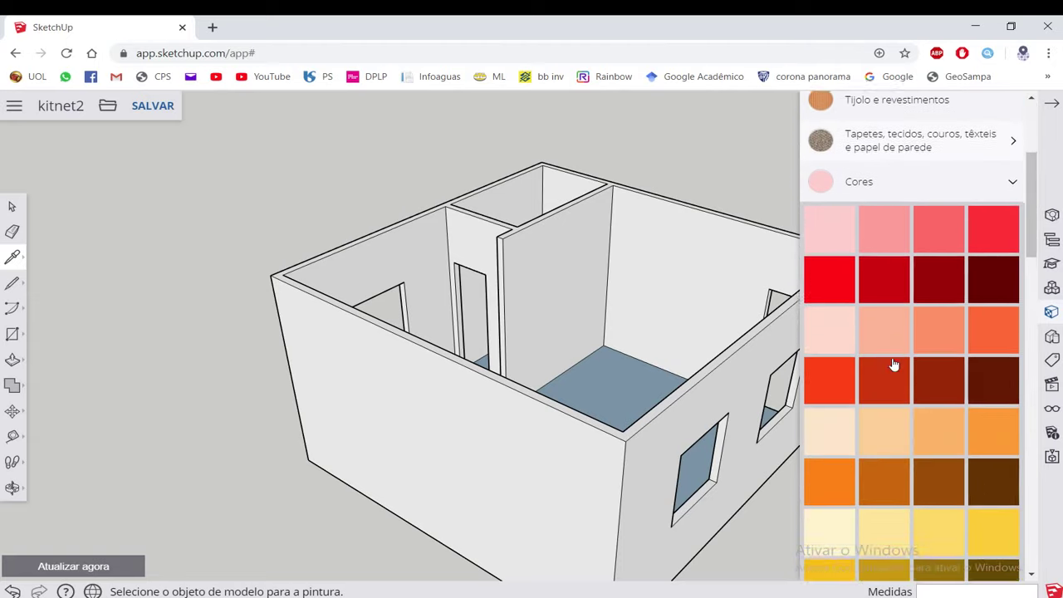
pyautogui.scroll(-3, 895, 363)
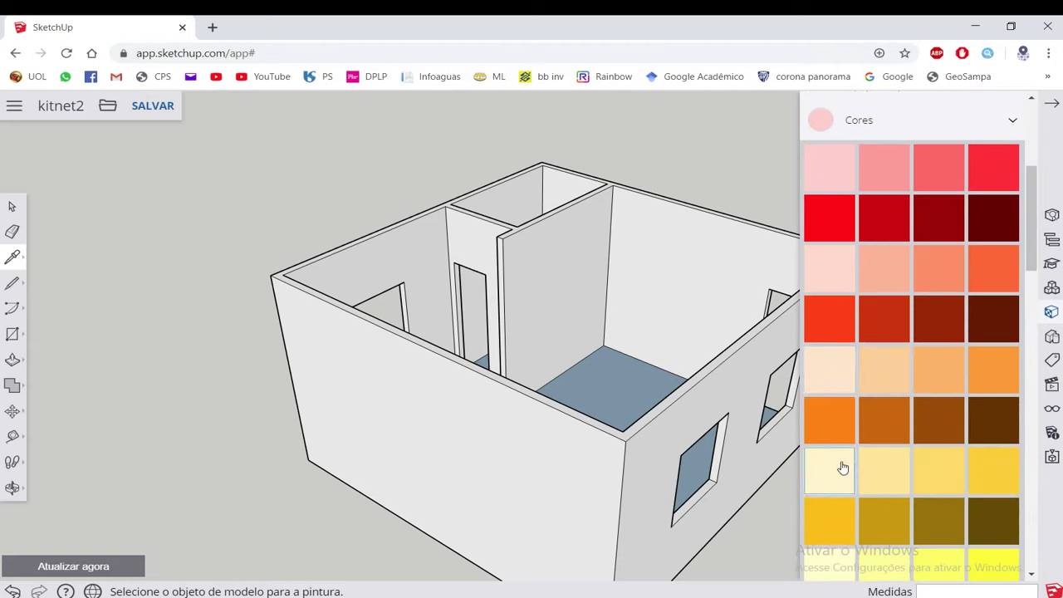
pyautogui.click(833, 385)
pyautogui.moveTo(673, 287)
pyautogui.mouseDown(button='middle')
pyautogui.moveTo(694, 297)
pyautogui.moveTo(496, 237)
pyautogui.mouseUp(button='middle')
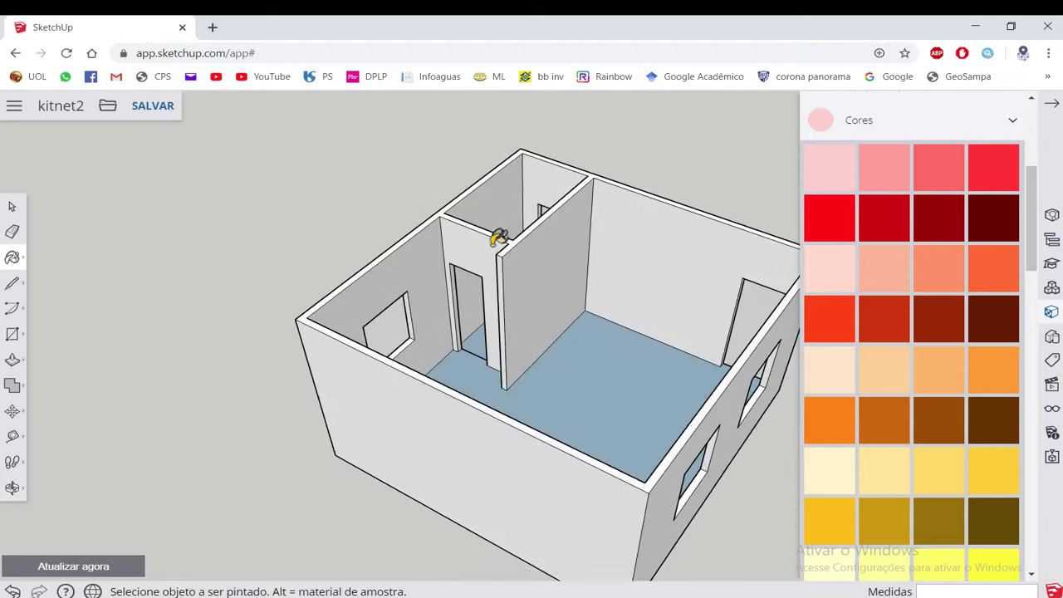
pyautogui.scroll(3, 622, 237)
pyautogui.click(623, 236)
pyautogui.moveTo(622, 244)
pyautogui.mouseDown(button='middle')
pyautogui.moveTo(534, 249)
pyautogui.moveTo(521, 260)
pyautogui.moveTo(606, 268)
pyautogui.moveTo(491, 285)
pyautogui.moveTo(512, 308)
pyautogui.moveTo(698, 209)
pyautogui.moveTo(459, 255)
pyautogui.mouseUp(button='middle')
pyautogui.click(519, 255)
# Orbit around the room to inspect the painted interior walls from several corners.
pyautogui.scroll(-3, 691, 213)
pyautogui.scroll(2, 459, 255)
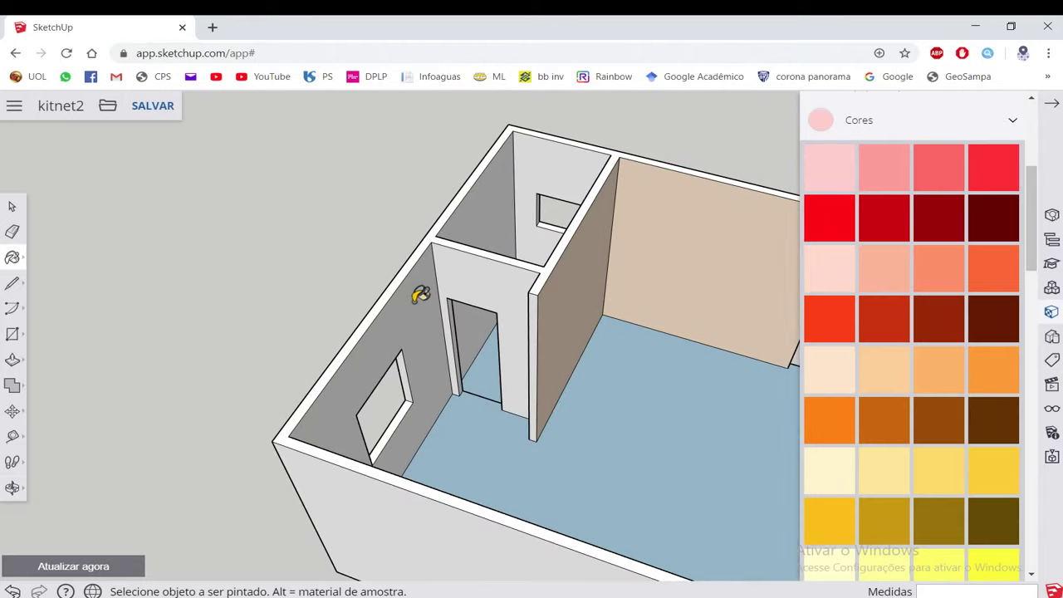
pyautogui.scroll(-2, 421, 295)
pyautogui.moveTo(416, 297)
pyautogui.mouseDown(button='middle')
pyautogui.moveTo(474, 302)
pyautogui.moveTo(502, 353)
pyautogui.moveTo(387, 314)
pyautogui.mouseUp(button='middle')
pyautogui.scroll(3, 346, 278)
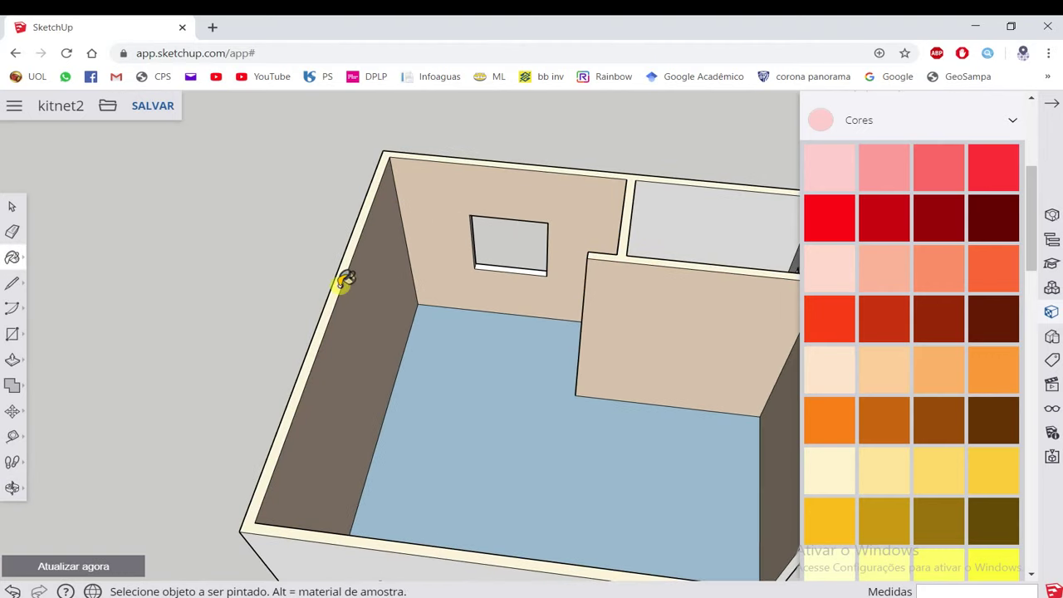
pyautogui.scroll(-3, 347, 280)
pyautogui.moveTo(379, 254)
pyautogui.mouseDown(button='middle')
pyautogui.moveTo(711, 340)
pyautogui.moveTo(706, 266)
pyautogui.mouseUp(button='middle')
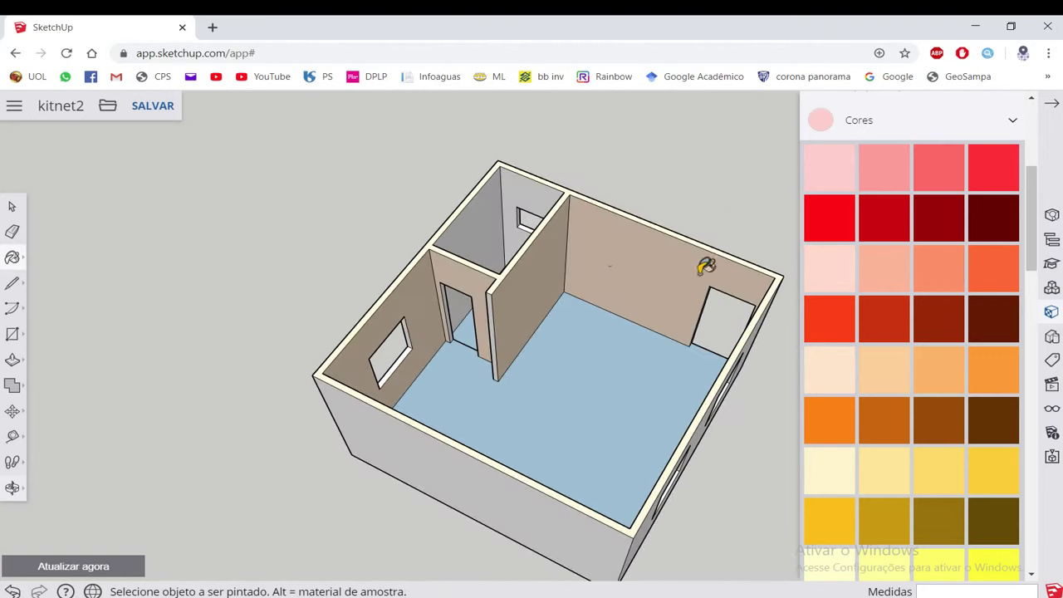
pyautogui.scroll(3, 457, 287)
pyautogui.moveTo(505, 299); pyautogui.dragTo(638, 284, button='middle')
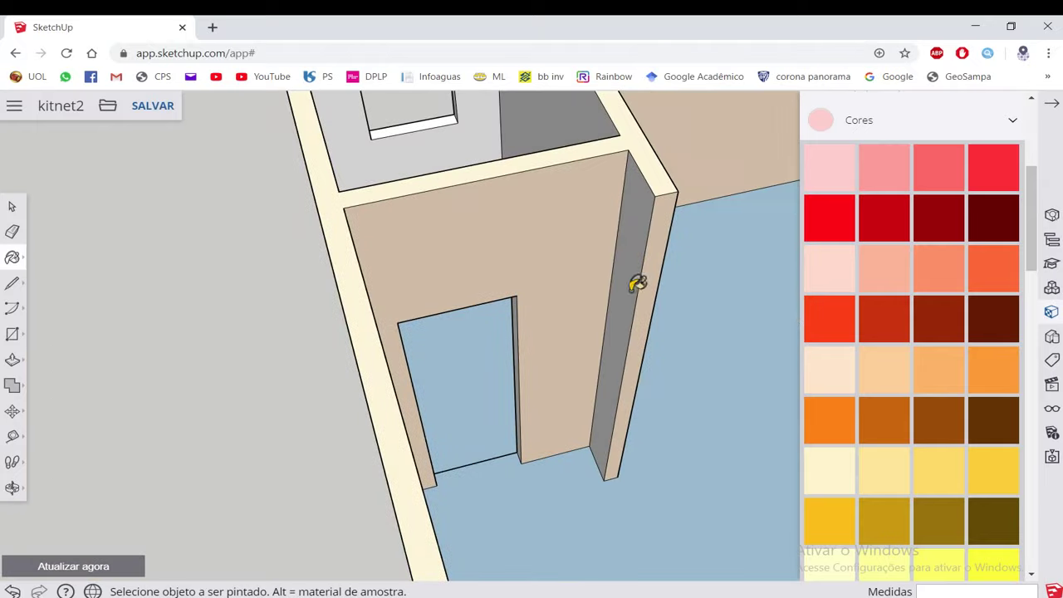
pyautogui.scroll(-3, 612, 246)
pyautogui.moveTo(501, 277)
pyautogui.mouseDown(button='middle')
pyautogui.moveTo(404, 235)
pyautogui.moveTo(629, 227)
pyautogui.moveTo(741, 254)
pyautogui.moveTo(766, 277)
pyautogui.mouseUp(button='middle')
pyautogui.scroll(1, 462, 221)
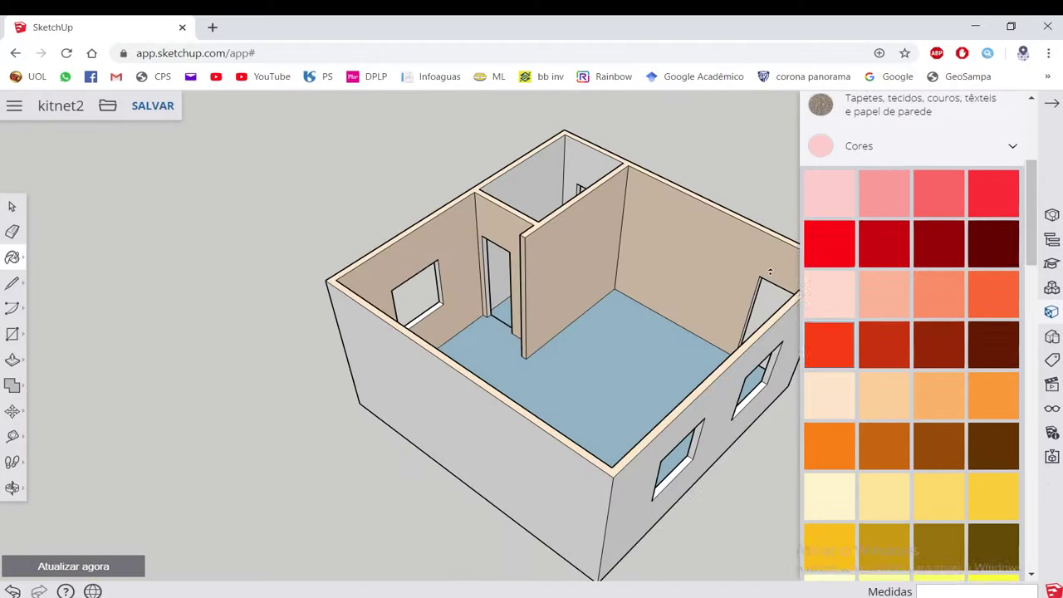
pyautogui.scroll(2, 816, 259)
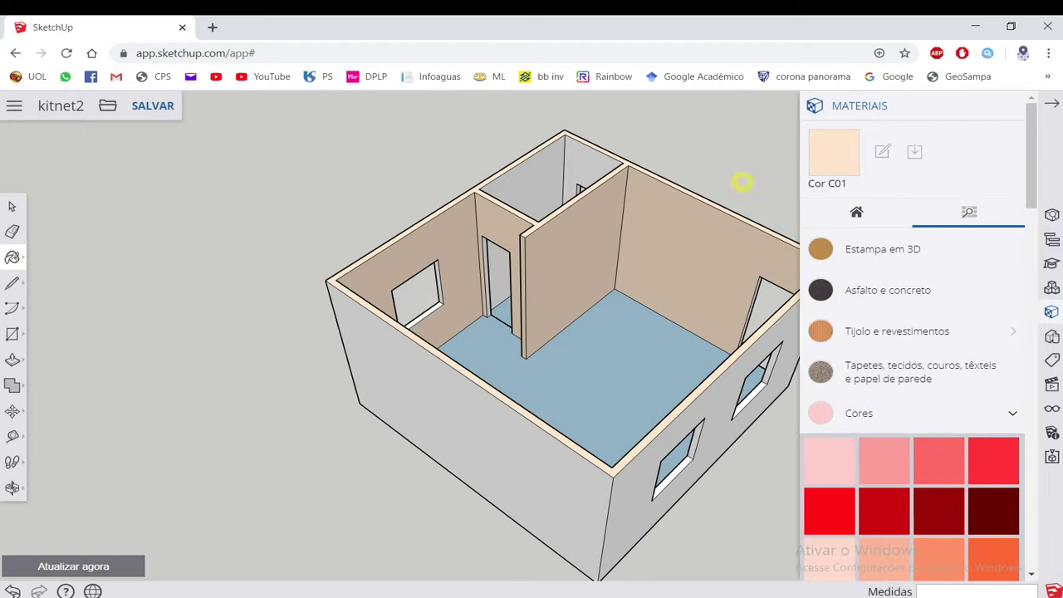
pyautogui.scroll(-3, 731, 205)
pyautogui.scroll(4, 664, 207)
pyautogui.scroll(4, 655, 221)
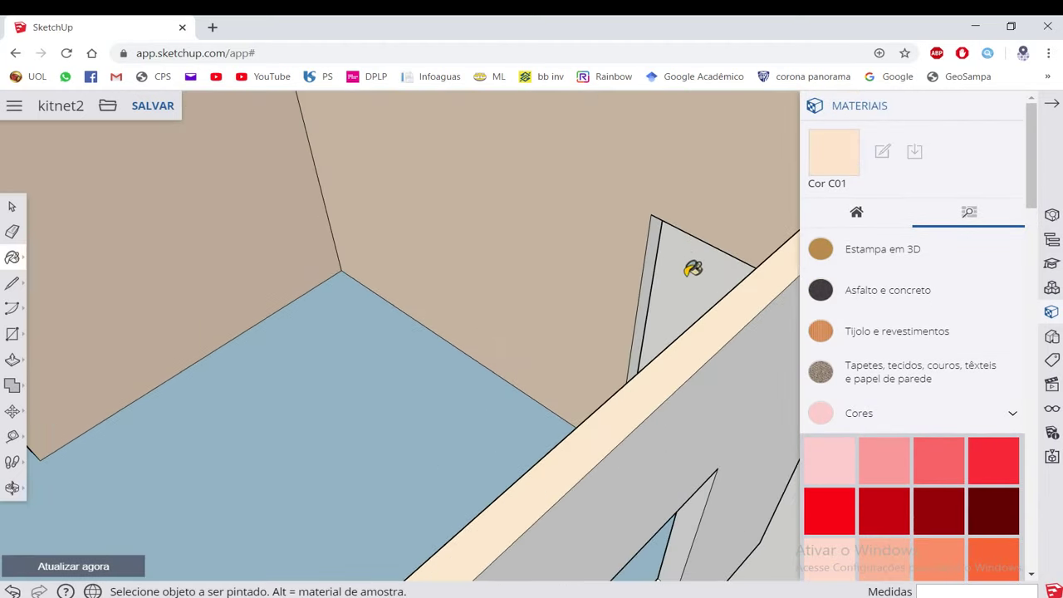
pyautogui.scroll(1, 693, 268)
pyautogui.scroll(-5, 645, 247)
pyautogui.moveTo(565, 257); pyautogui.dragTo(868, 319, button='middle')
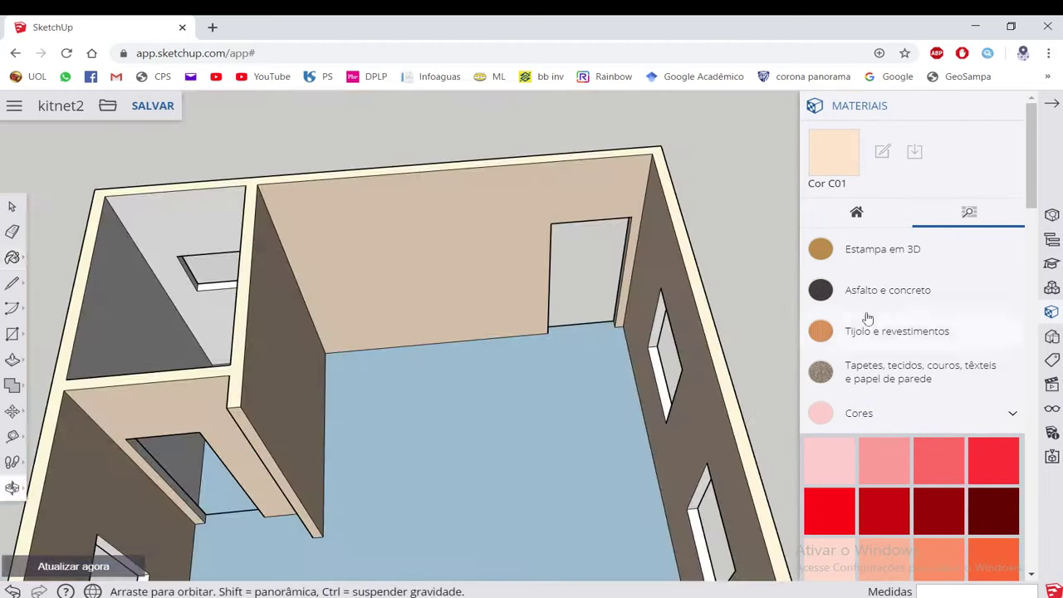
pyautogui.scroll(5, 589, 240)
pyautogui.moveTo(589, 241); pyautogui.dragTo(705, 247, button='middle')
pyautogui.scroll(1, 621, 280)
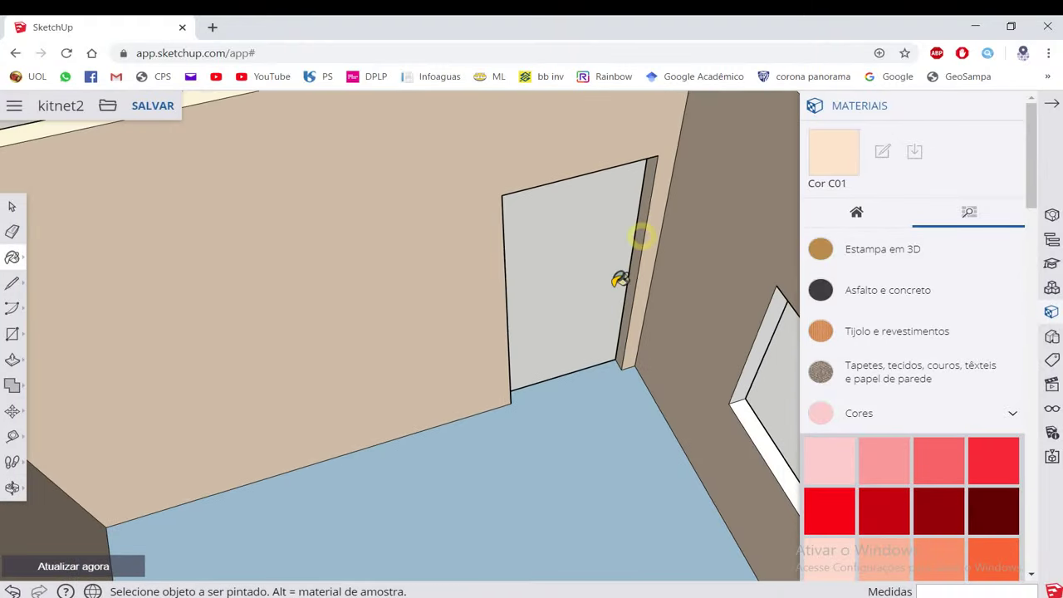
pyautogui.scroll(-5, 621, 280)
pyautogui.scroll(1, 582, 225)
pyautogui.scroll(2, 582, 225)
pyautogui.scroll(3, 590, 183)
pyautogui.moveTo(590, 182)
pyautogui.mouseDown(button='middle')
pyautogui.moveTo(599, 125)
pyautogui.moveTo(609, 154)
pyautogui.moveTo(570, 242)
pyautogui.moveTo(565, 233)
pyautogui.mouseUp(button='middle')
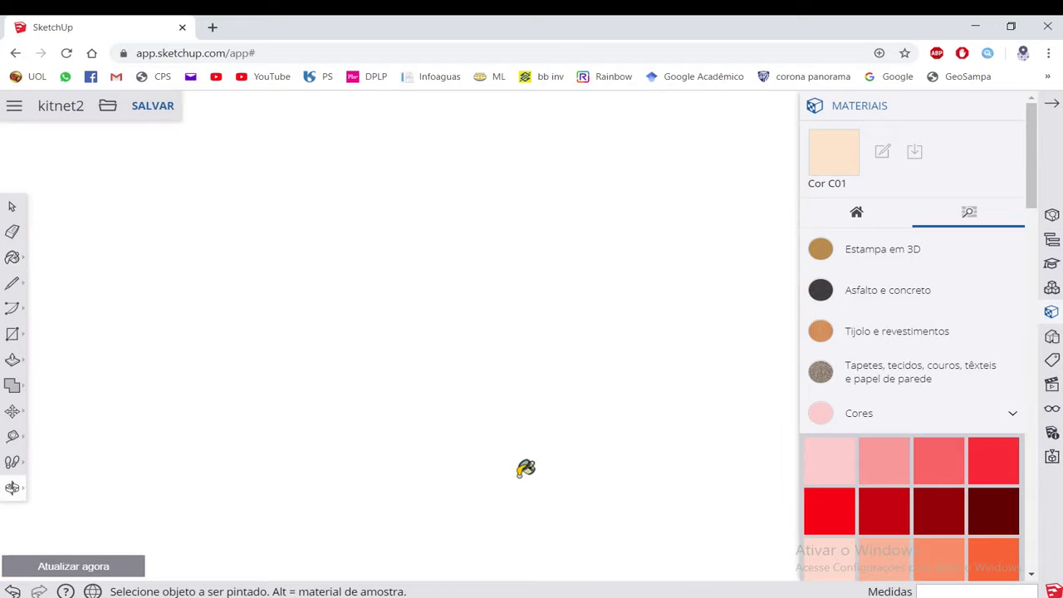
pyautogui.moveTo(540, 294)
pyautogui.mouseDown(button='middle')
pyautogui.moveTo(577, 256)
pyautogui.moveTo(566, 314)
pyautogui.moveTo(540, 306)
pyautogui.moveTo(553, 218)
pyautogui.moveTo(456, 273)
pyautogui.moveTo(546, 290)
pyautogui.mouseUp(button='middle')
pyautogui.scroll(-5, 566, 314)
pyautogui.scroll(-5, 553, 309)
pyautogui.scroll(3, 554, 217)
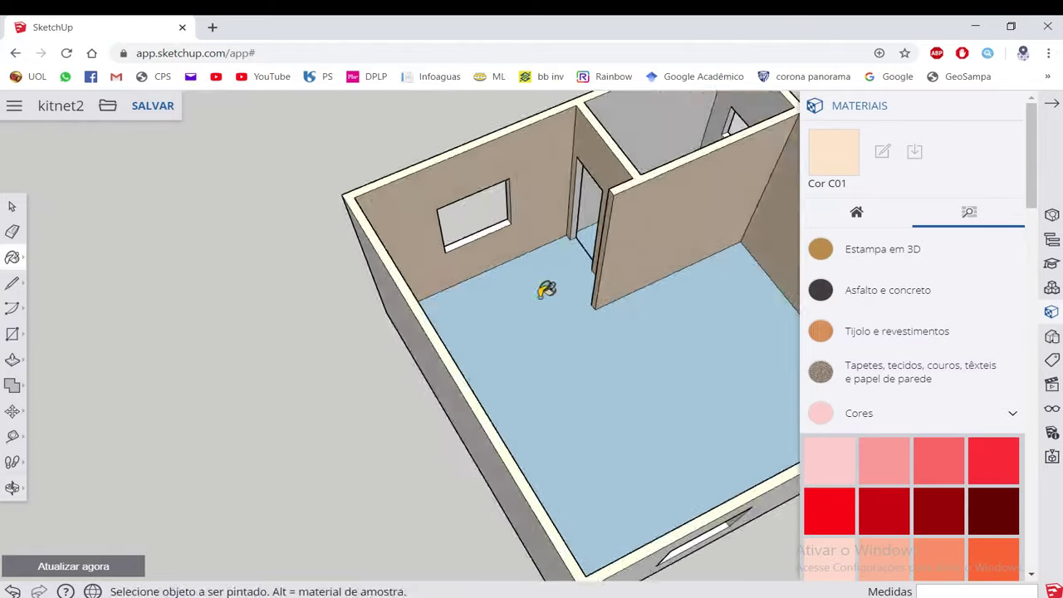
pyautogui.scroll(3, 546, 290)
pyautogui.scroll(3, 601, 221)
pyautogui.moveTo(600, 221)
pyautogui.mouseDown(button='middle')
pyautogui.moveTo(540, 205)
pyautogui.moveTo(577, 195)
pyautogui.mouseUp(button='middle')
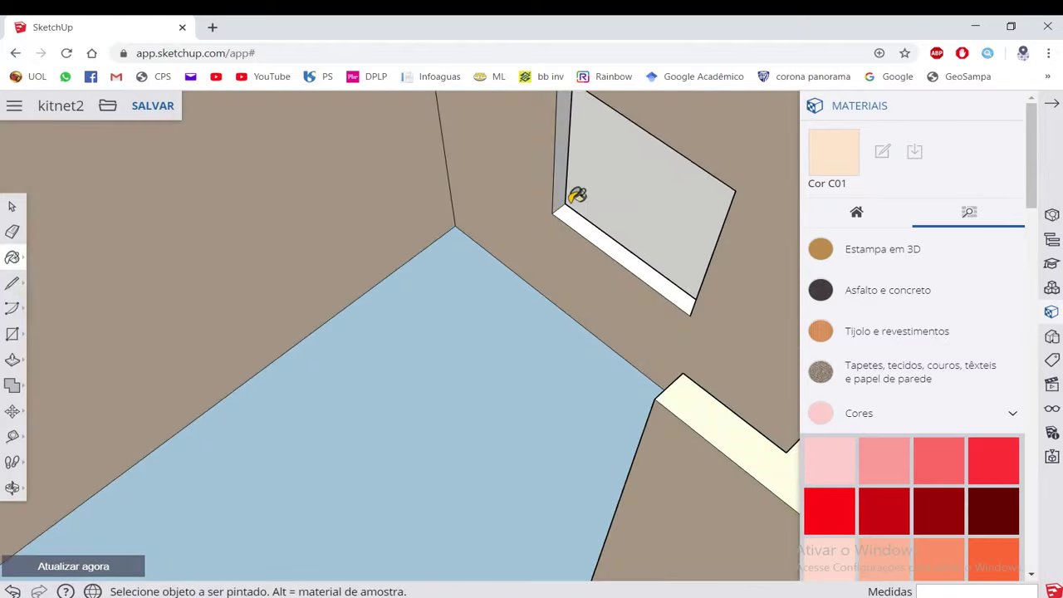
pyautogui.scroll(-3, 570, 193)
pyautogui.scroll(3, 570, 193)
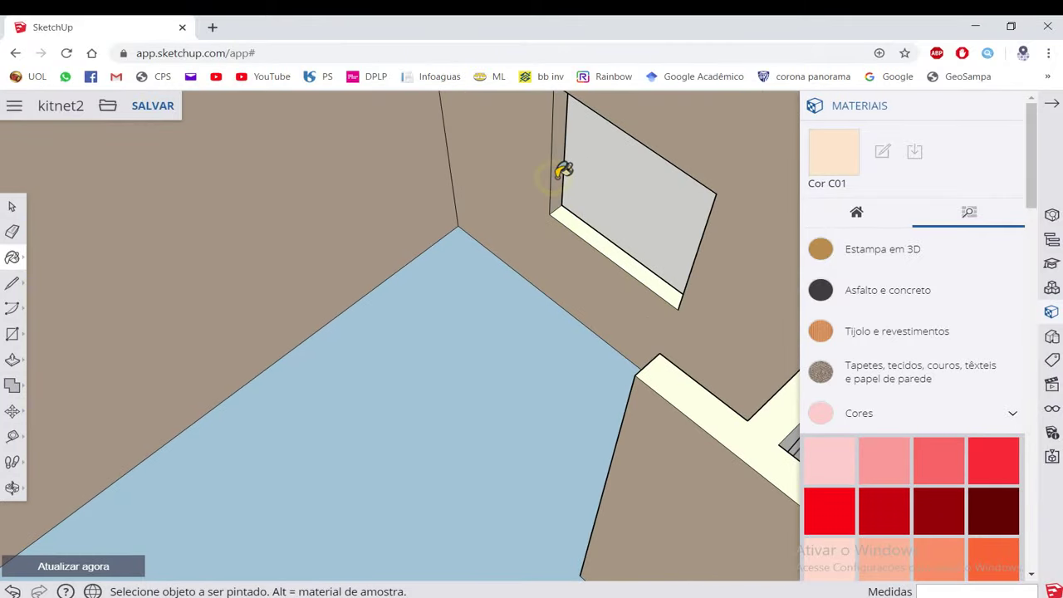
pyautogui.scroll(-3, 564, 171)
pyautogui.moveTo(520, 211); pyautogui.dragTo(323, 237, button='middle')
pyautogui.scroll(3, 424, 226)
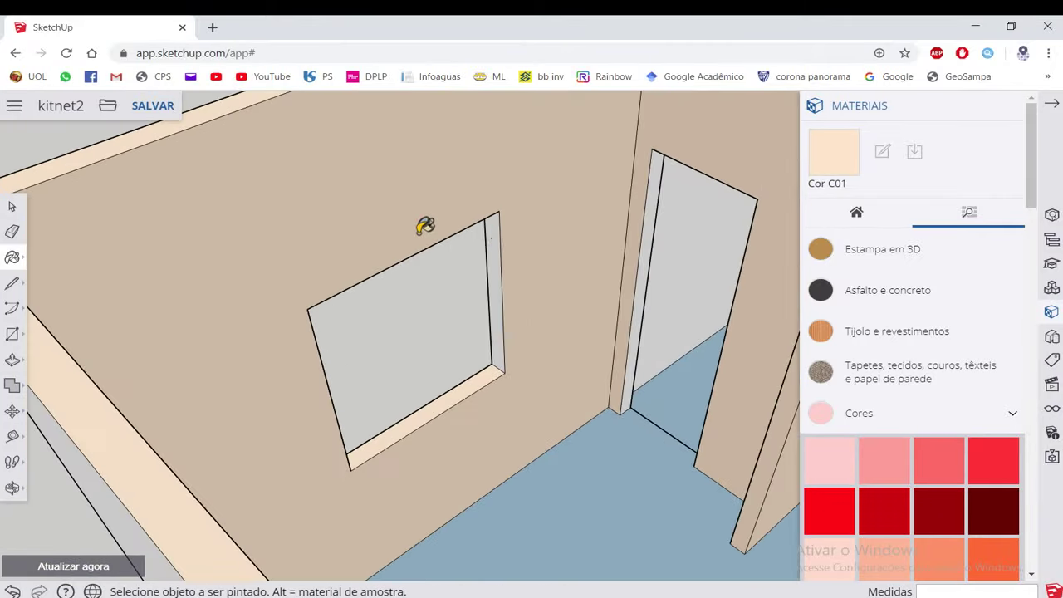
pyautogui.moveTo(498, 238); pyautogui.dragTo(550, 233, button='middle')
pyautogui.moveTo(343, 217)
pyautogui.mouseDown(button='middle')
pyautogui.moveTo(446, 197)
pyautogui.moveTo(541, 150)
pyautogui.moveTo(477, 297)
pyautogui.moveTo(471, 394)
pyautogui.moveTo(443, 385)
pyautogui.moveTo(418, 302)
pyautogui.moveTo(426, 327)
pyautogui.mouseUp(button='middle')
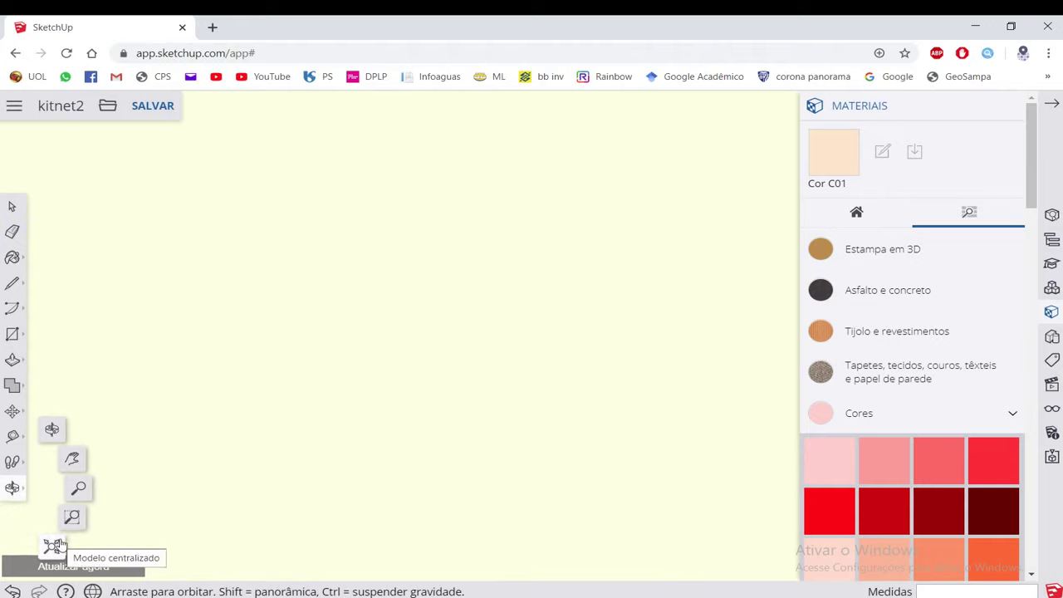
# Zoom to the whole house and orbit to check the two-window wall, ceiling opening and floor.
pyautogui.click(52, 547)
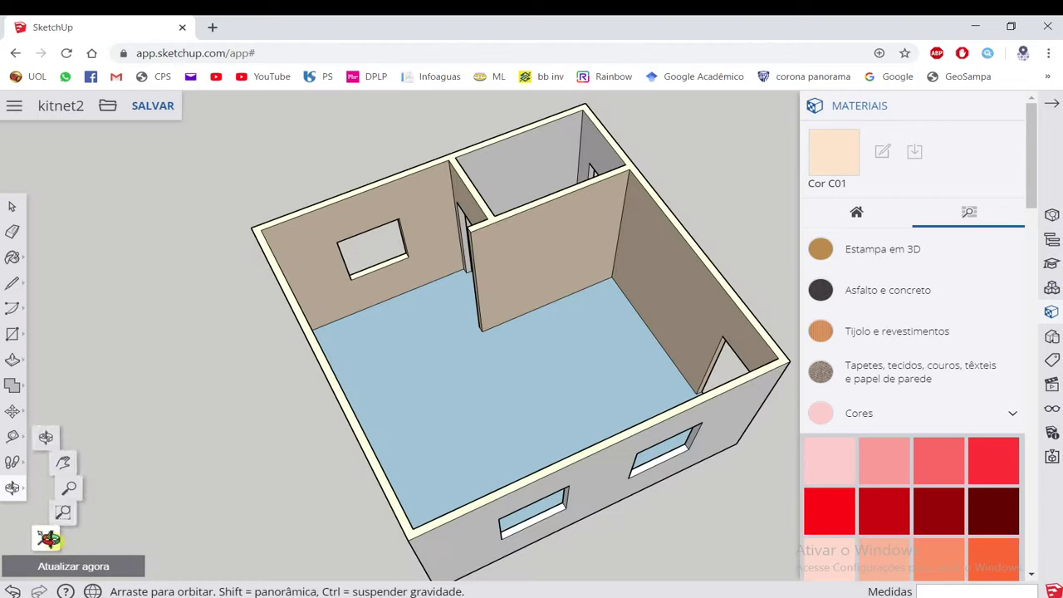
pyautogui.scroll(2, 512, 285)
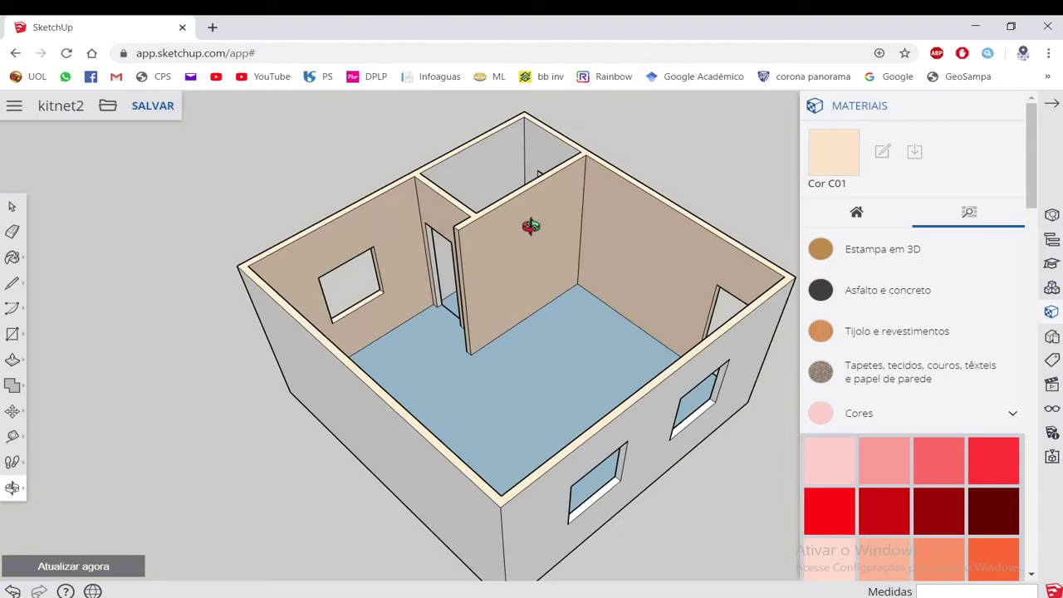
pyautogui.scroll(3, 532, 227)
pyautogui.scroll(2, 339, 254)
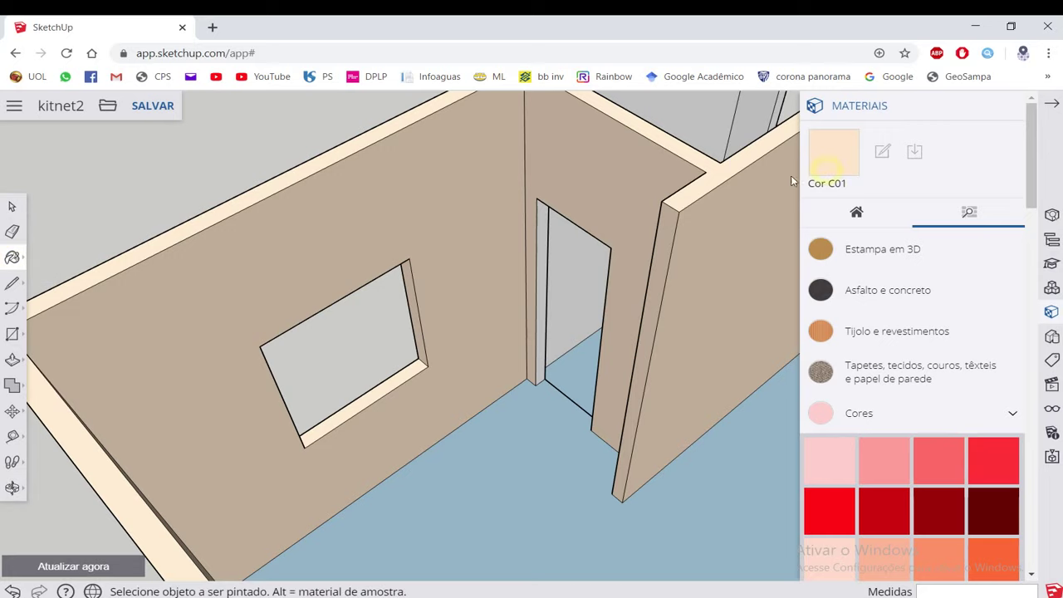
pyautogui.scroll(-2, 463, 234)
pyautogui.scroll(-3, 427, 249)
pyautogui.moveTo(427, 242)
pyautogui.mouseDown(button='middle')
pyautogui.moveTo(444, 273)
pyautogui.moveTo(120, 317)
pyautogui.moveTo(166, 252)
pyautogui.mouseUp(button='middle')
pyautogui.scroll(3, 387, 265)
pyautogui.scroll(3, 415, 280)
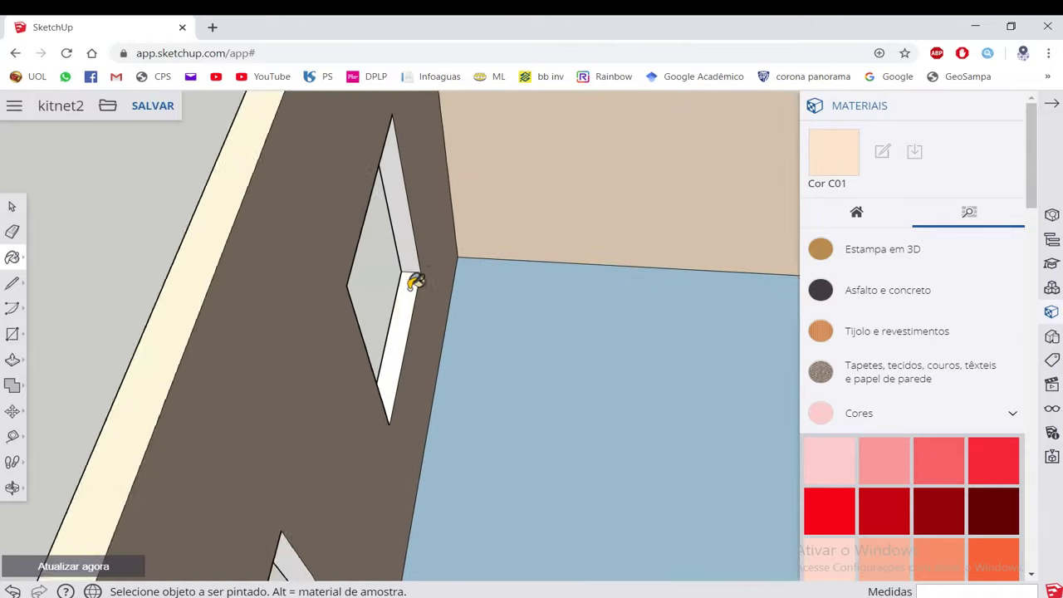
pyautogui.scroll(2, 418, 248)
pyautogui.scroll(-3, 418, 249)
pyautogui.moveTo(430, 250); pyautogui.dragTo(447, 277, button='middle')
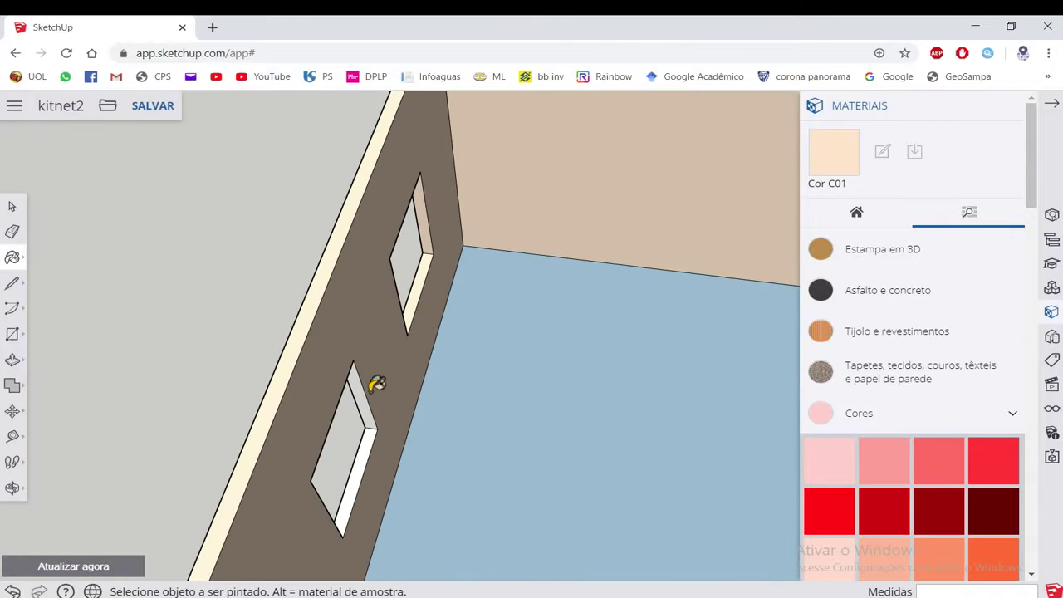
pyautogui.moveTo(549, 411)
pyautogui.mouseDown(button='middle')
pyautogui.moveTo(282, 373)
pyautogui.moveTo(343, 216)
pyautogui.mouseUp(button='middle')
pyautogui.scroll(-3, 297, 231)
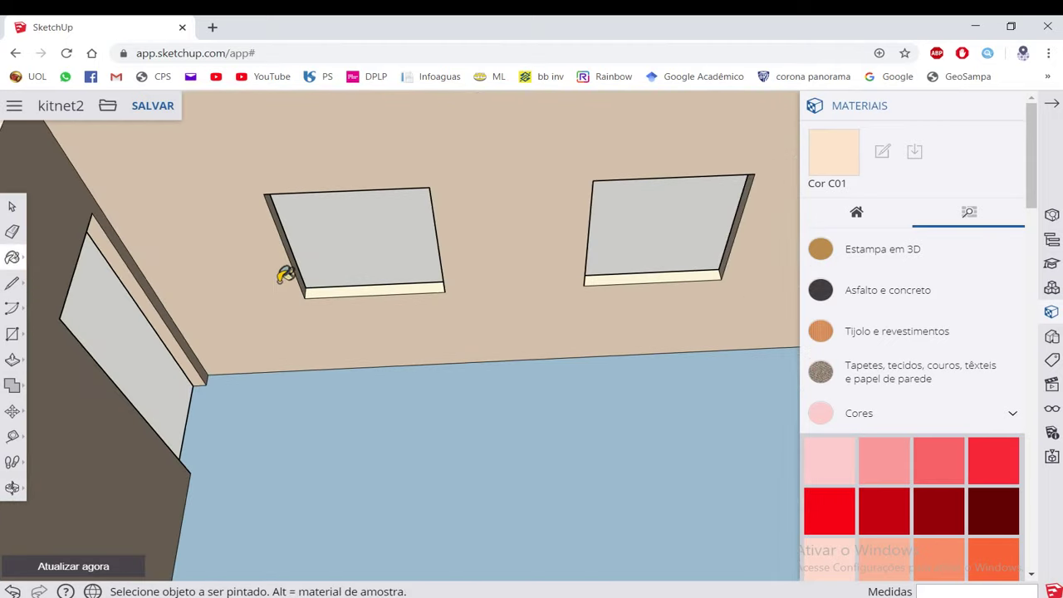
pyautogui.moveTo(285, 273)
pyautogui.mouseDown(button='middle')
pyautogui.moveTo(356, 226)
pyautogui.moveTo(571, 221)
pyautogui.mouseUp(button='middle')
pyautogui.scroll(-3, 565, 223)
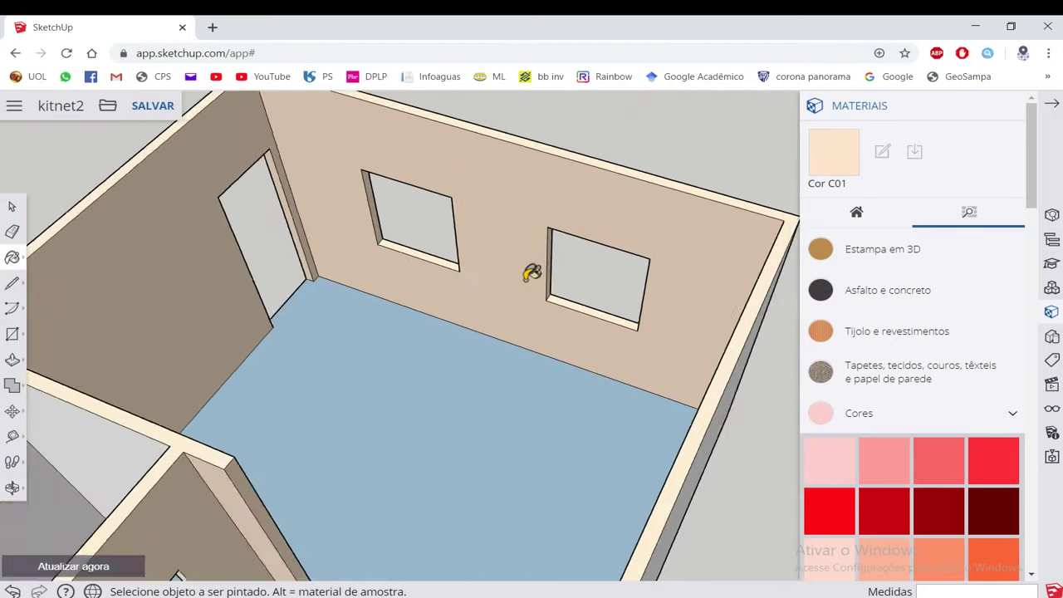
pyautogui.moveTo(531, 274)
pyautogui.mouseDown(button='middle')
pyautogui.moveTo(183, 240)
pyautogui.moveTo(302, 157)
pyautogui.moveTo(425, 143)
pyautogui.mouseUp(button='middle')
pyautogui.scroll(3, 686, 142)
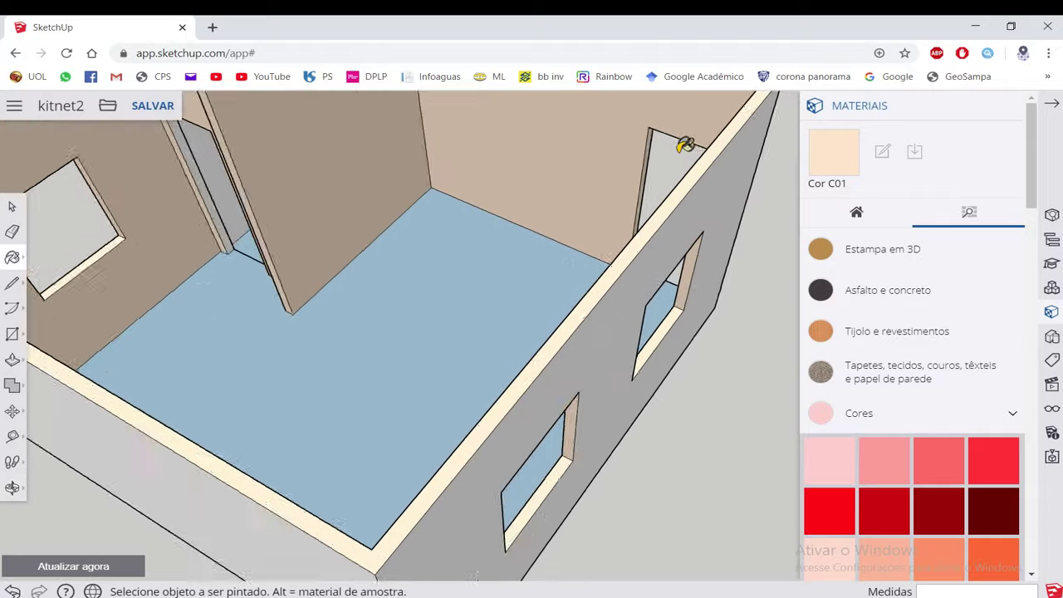
pyautogui.scroll(3, 648, 137)
pyautogui.scroll(-1, 529, 201)
# Orbit in close to inspect the door's top frame, then move over to the window.
pyautogui.moveTo(529, 201)
pyautogui.mouseDown(button='middle')
pyautogui.moveTo(574, 159)
pyautogui.moveTo(628, 171)
pyautogui.moveTo(588, 154)
pyautogui.mouseUp(button='middle')
pyautogui.scroll(3, 574, 158)
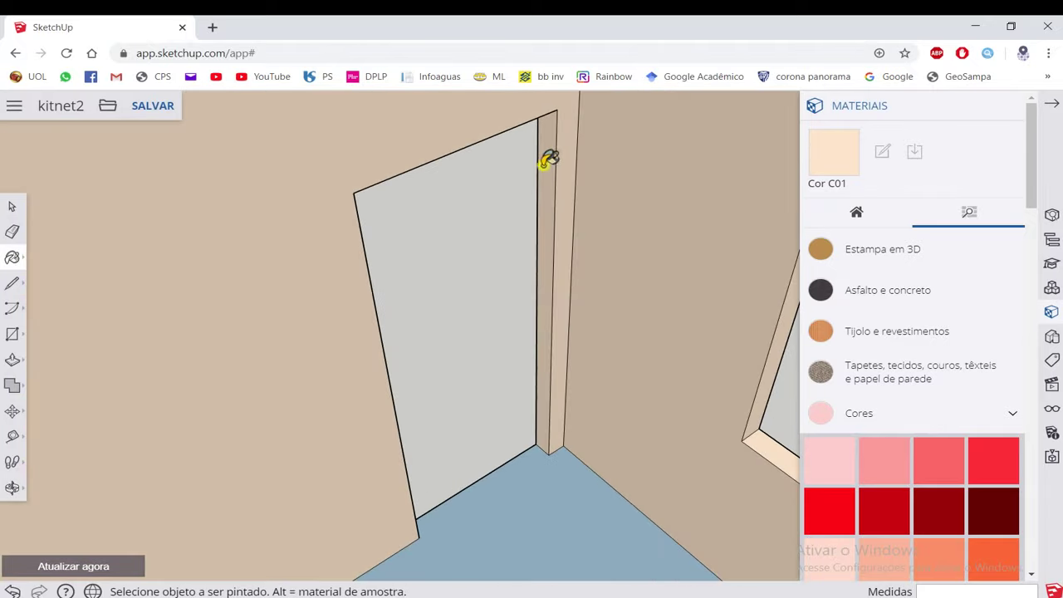
pyautogui.scroll(-2, 549, 161)
pyautogui.moveTo(518, 238); pyautogui.dragTo(467, 125, button='middle')
pyautogui.scroll(2, 506, 128)
pyautogui.scroll(2, 549, 207)
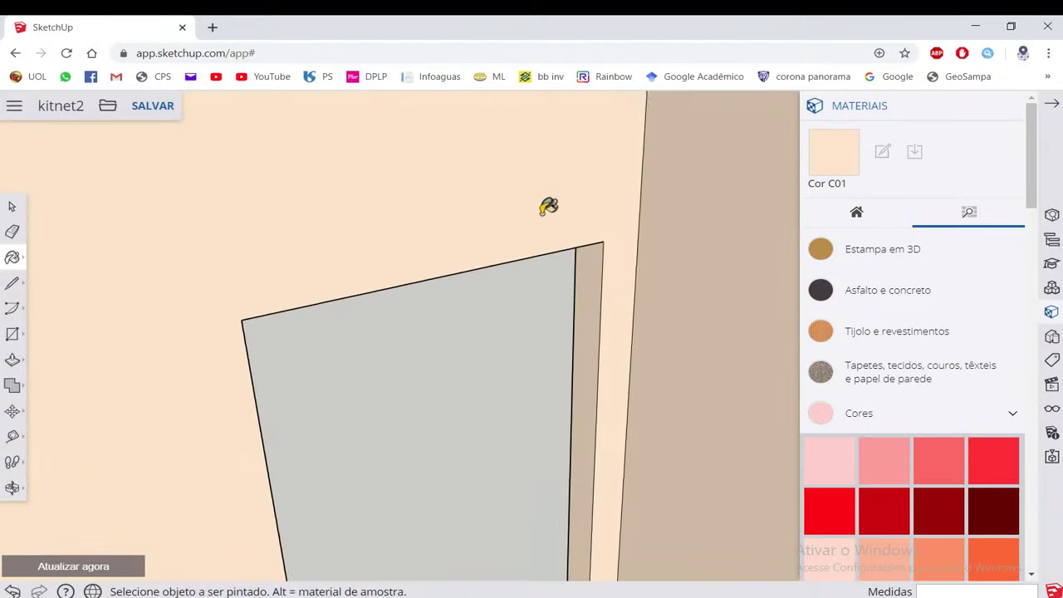
pyautogui.moveTo(548, 207)
pyautogui.mouseDown(button='middle')
pyautogui.moveTo(567, 108)
pyautogui.moveTo(498, 171)
pyautogui.moveTo(458, 273)
pyautogui.mouseUp(button='middle')
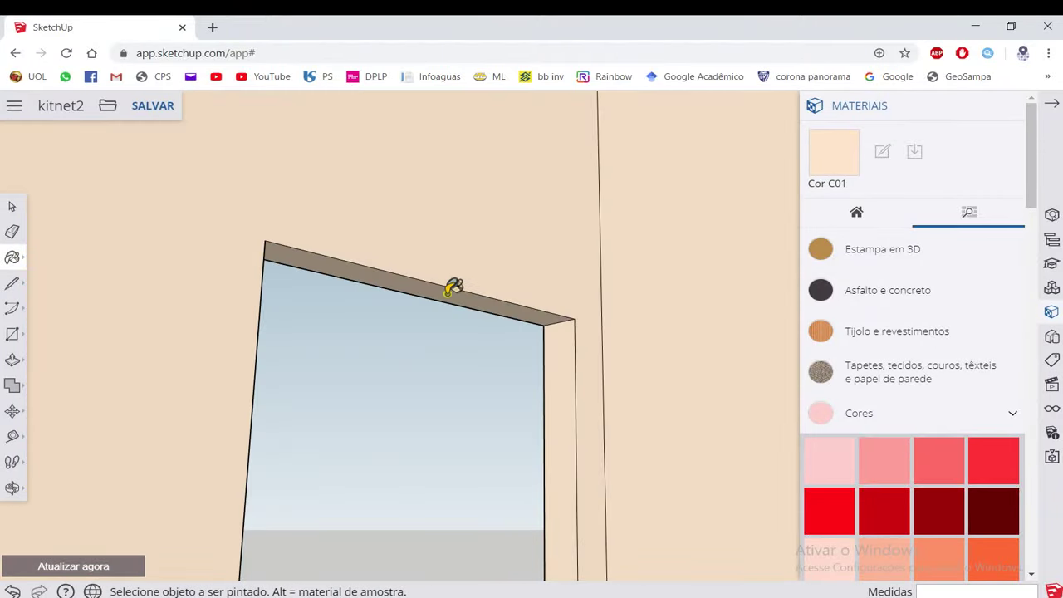
pyautogui.moveTo(506, 231)
pyautogui.mouseDown(button='middle')
pyautogui.moveTo(570, 347)
pyautogui.moveTo(475, 297)
pyautogui.moveTo(501, 344)
pyautogui.mouseUp(button='middle')
pyautogui.scroll(-2, 495, 344)
pyautogui.scroll(-2, 465, 348)
pyautogui.scroll(-2, 448, 352)
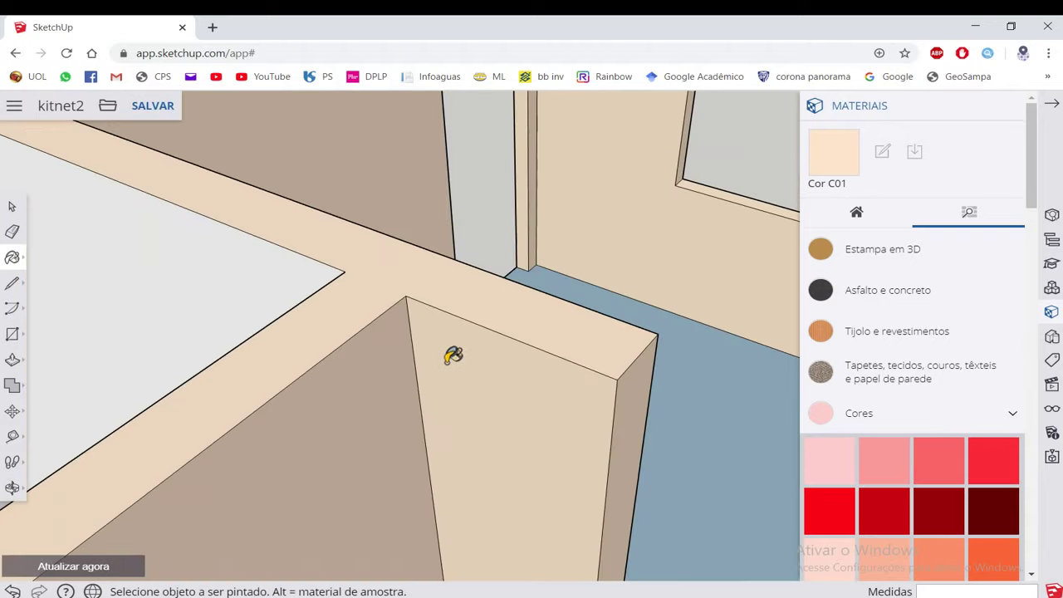
pyautogui.scroll(-3, 444, 341)
pyautogui.scroll(-4, 505, 342)
pyautogui.scroll(4, 546, 263)
pyautogui.moveTo(546, 264)
pyautogui.mouseDown(button='middle')
pyautogui.moveTo(507, 255)
pyautogui.moveTo(427, 200)
pyautogui.mouseUp(button='middle')
pyautogui.scroll(2, 493, 112)
pyautogui.scroll(-2, 404, 264)
# Paint the brown wall face by the window cream Cor C01 and check the surrounding reveals.
pyautogui.click(403, 264)
pyautogui.moveTo(404, 264)
pyautogui.mouseDown(button='middle')
pyautogui.moveTo(645, 301)
pyautogui.moveTo(403, 252)
pyautogui.moveTo(537, 263)
pyautogui.mouseUp(button='middle')
pyautogui.scroll(-3, 662, 218)
pyautogui.scroll(3, 680, 244)
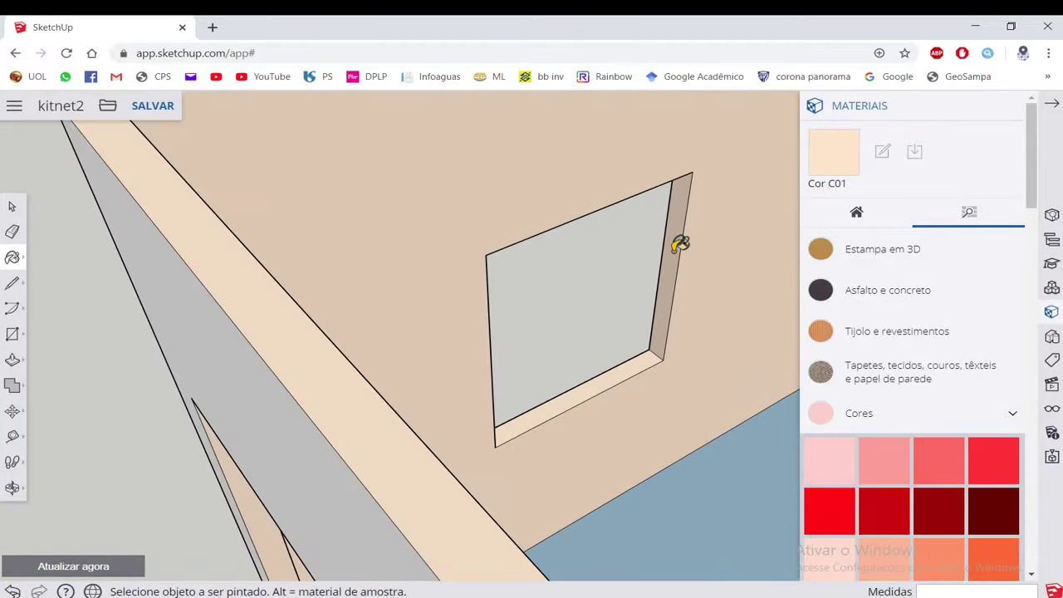
pyautogui.moveTo(627, 337)
pyautogui.mouseDown(button='middle')
pyautogui.moveTo(474, 140)
pyautogui.moveTo(593, 139)
pyautogui.moveTo(484, 266)
pyautogui.mouseUp(button='middle')
pyautogui.scroll(3, 592, 139)
pyautogui.scroll(-2, 404, 320)
pyautogui.moveTo(404, 321)
pyautogui.mouseDown(button='middle')
pyautogui.moveTo(463, 290)
pyautogui.moveTo(463, 406)
pyautogui.mouseUp(button='middle')
pyautogui.scroll(-3, 463, 406)
pyautogui.scroll(3, 566, 276)
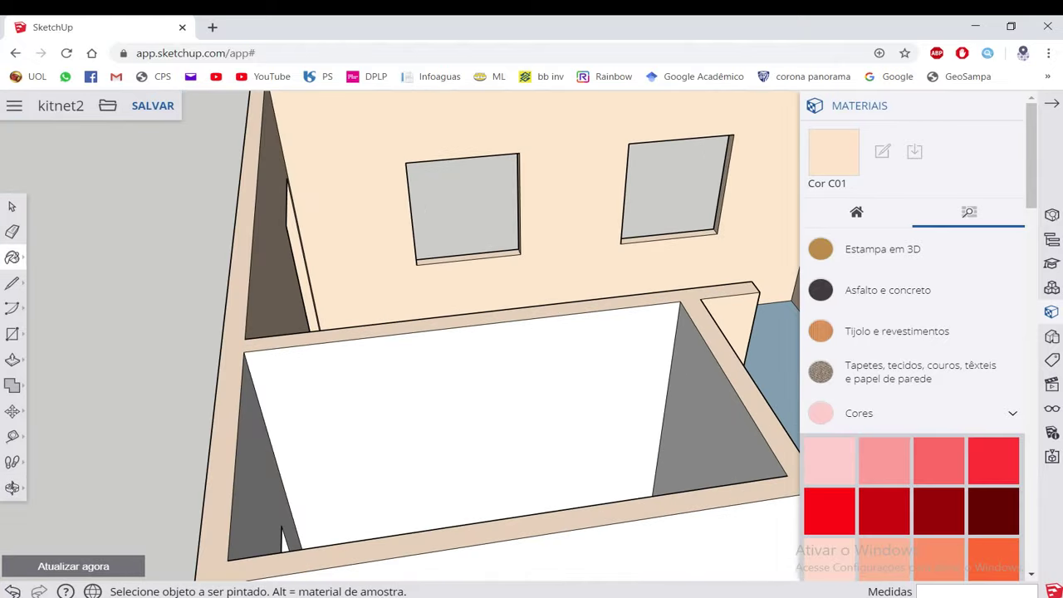
pyautogui.scroll(3, 477, 175)
pyautogui.moveTo(477, 175)
pyautogui.mouseDown(button='middle')
pyautogui.moveTo(549, 142)
pyautogui.moveTo(470, 203)
pyautogui.moveTo(463, 235)
pyautogui.mouseUp(button='middle')
pyautogui.scroll(3, 540, 139)
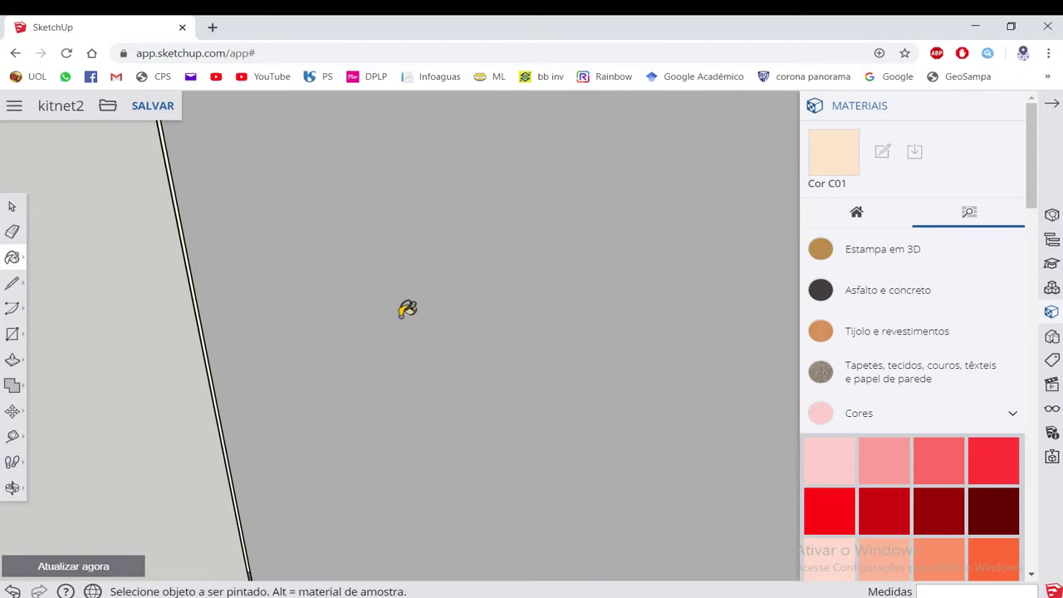
pyautogui.scroll(-2, 403, 314)
pyautogui.scroll(-2, 394, 318)
pyautogui.scroll(-3, 386, 322)
pyautogui.moveTo(379, 327); pyautogui.dragTo(505, 147, button='middle')
pyautogui.scroll(-3, 458, 297)
pyautogui.scroll(-2, 482, 83)
pyautogui.scroll(5, 486, 116)
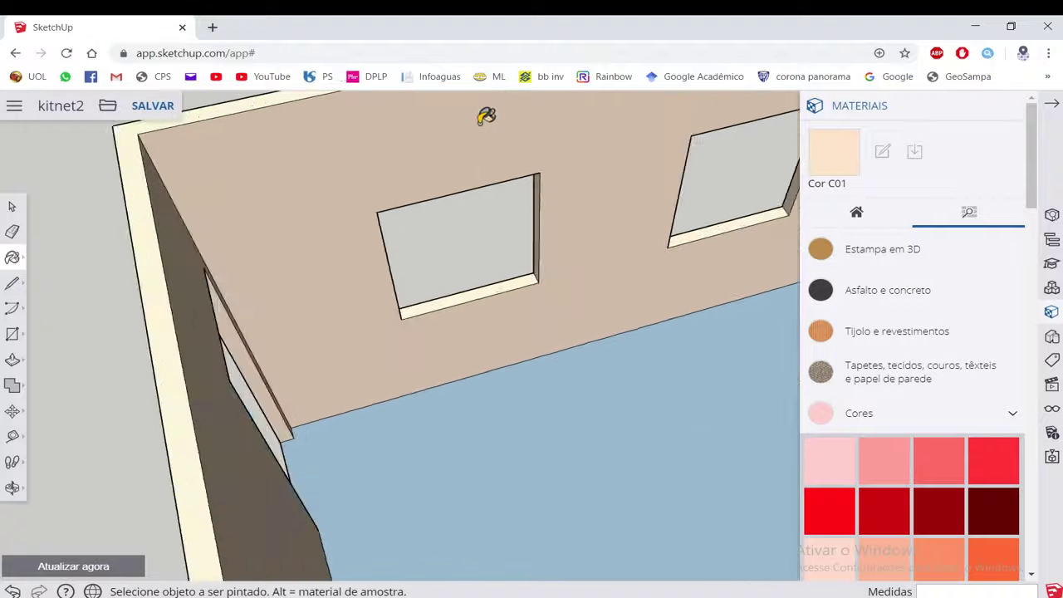
pyautogui.scroll(3, 509, 158)
pyautogui.scroll(3, 532, 202)
pyautogui.scroll(2, 557, 141)
pyautogui.moveTo(579, 81)
pyautogui.mouseDown(button='middle')
pyautogui.moveTo(530, 189)
pyautogui.moveTo(535, 225)
pyautogui.moveTo(548, 190)
pyautogui.moveTo(510, 218)
pyautogui.mouseUp(button='middle')
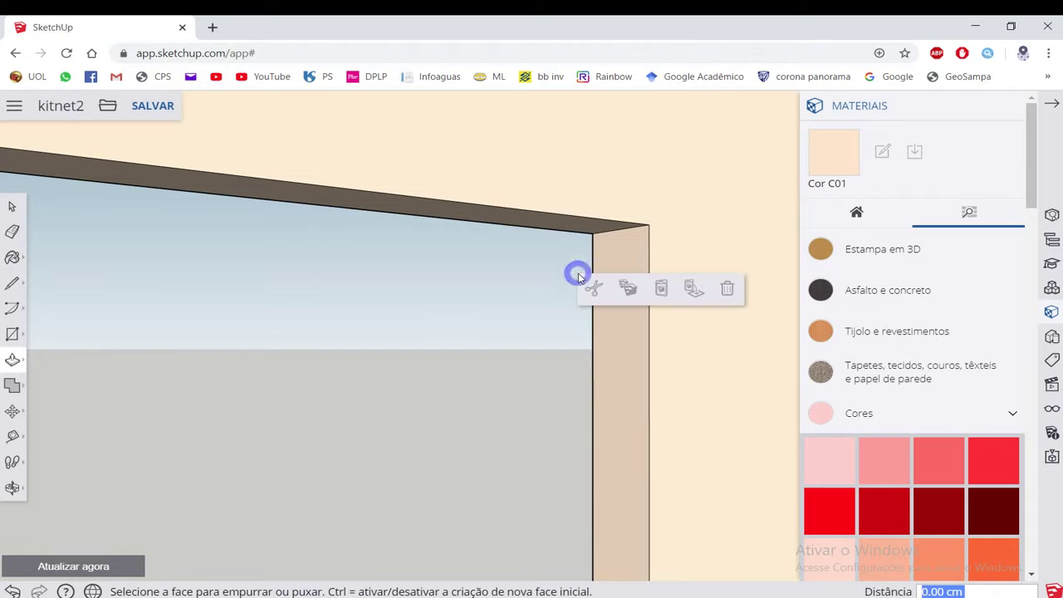
# Examine the window jamb, then zoom out to a full view of the house.
pyautogui.moveTo(579, 279)
pyautogui.mouseDown(button='middle')
pyautogui.moveTo(493, 261)
pyautogui.moveTo(523, 302)
pyautogui.mouseUp(button='middle')
pyautogui.press('m')
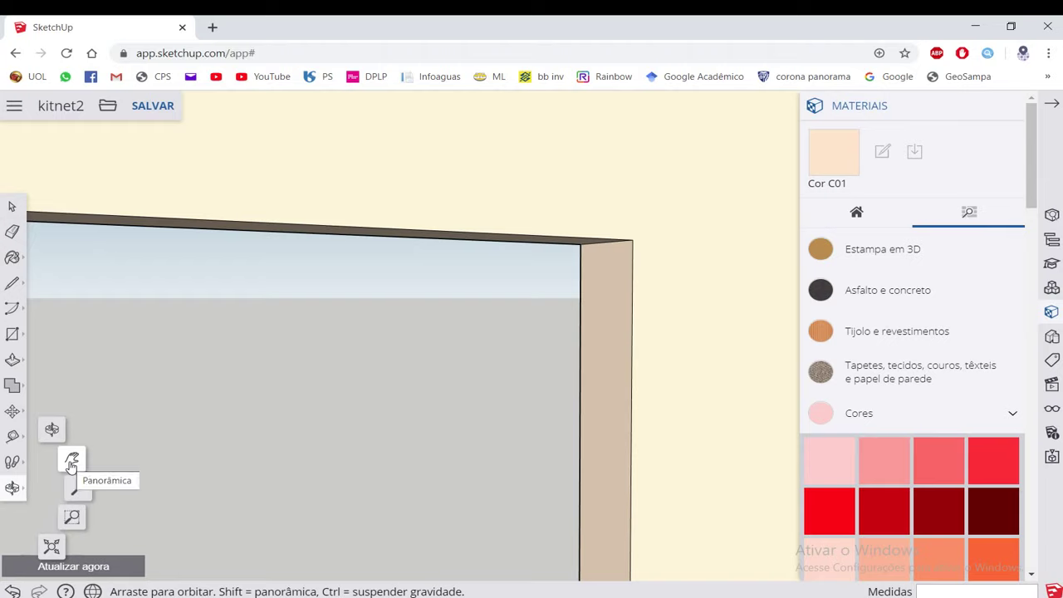
pyautogui.moveTo(281, 458)
pyautogui.mouseDown()
pyautogui.moveTo(689, 399)
pyautogui.moveTo(534, 401)
pyautogui.moveTo(440, 370)
pyautogui.moveTo(505, 237)
pyautogui.moveTo(495, 200)
pyautogui.mouseUp()
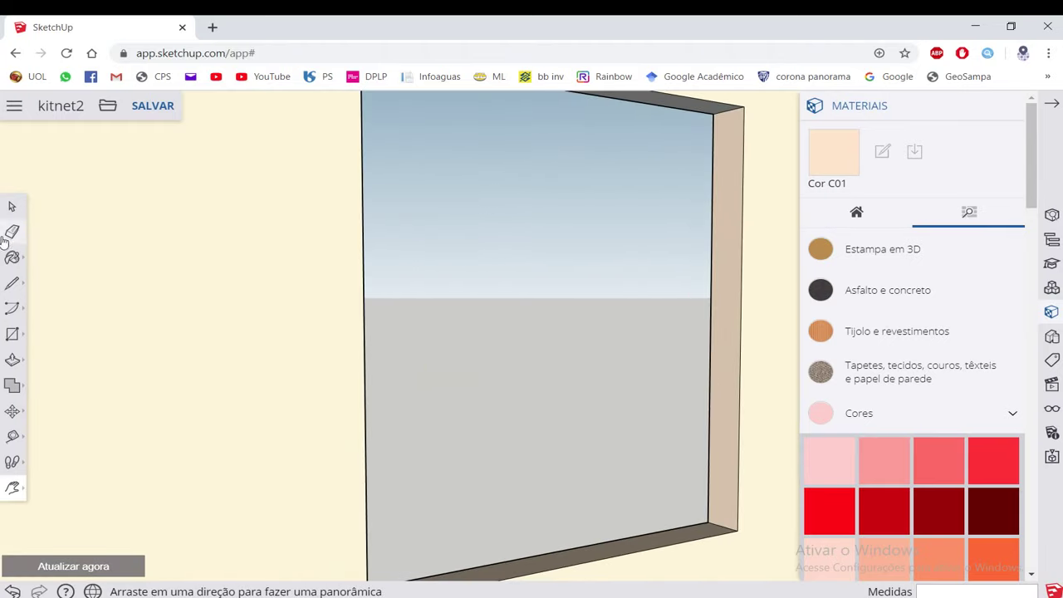
pyautogui.moveTo(652, 99)
pyautogui.mouseDown(button='middle')
pyautogui.moveTo(520, 223)
pyautogui.moveTo(308, 274)
pyautogui.moveTo(390, 258)
pyautogui.mouseUp(button='middle')
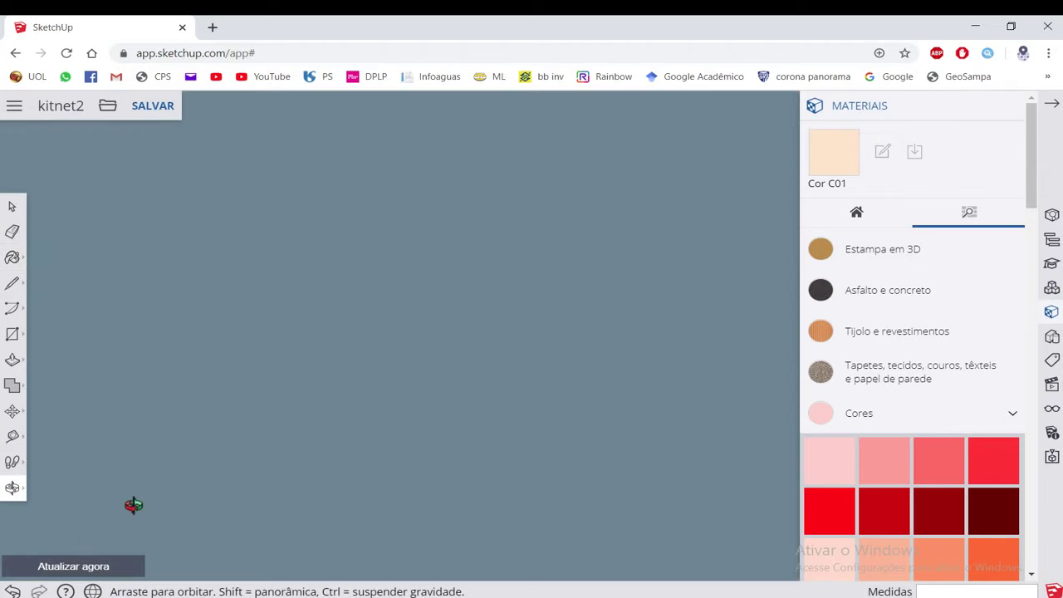
pyautogui.click(52, 547)
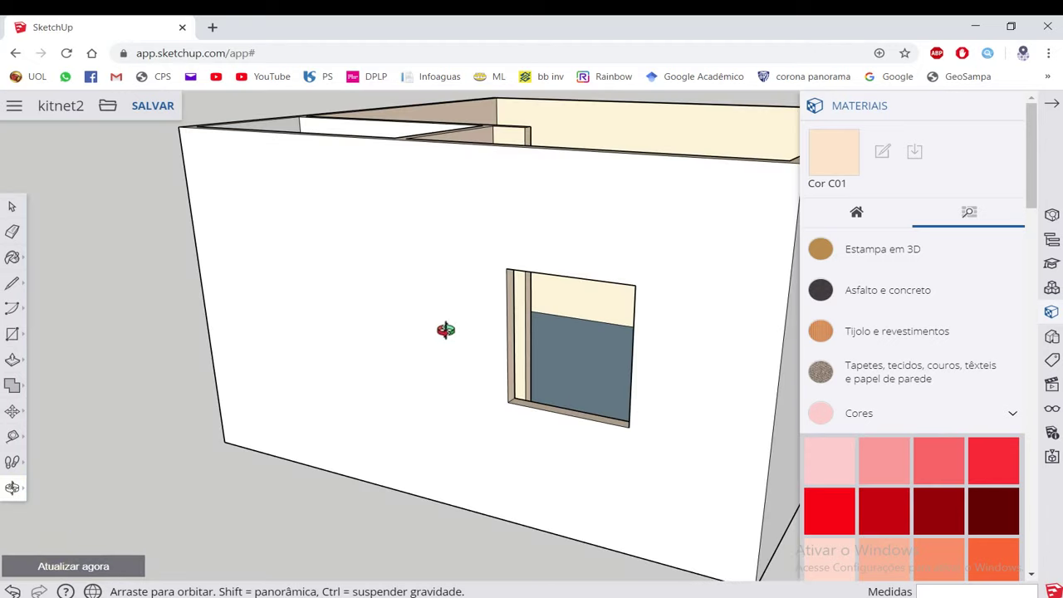
pyautogui.moveTo(444, 327); pyautogui.dragTo(426, 305)
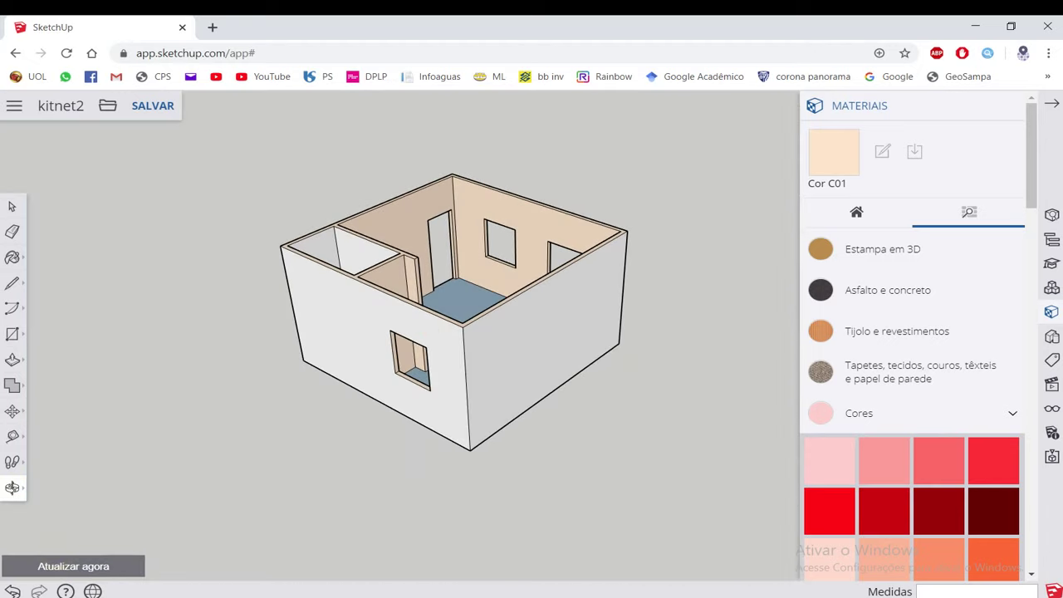
# Paint the right, front-left and remaining front exterior walls peach Cor C02.
pyautogui.scroll(-3, 873, 339)
pyautogui.scroll(-1, 880, 366)
pyautogui.scroll(-1, 886, 369)
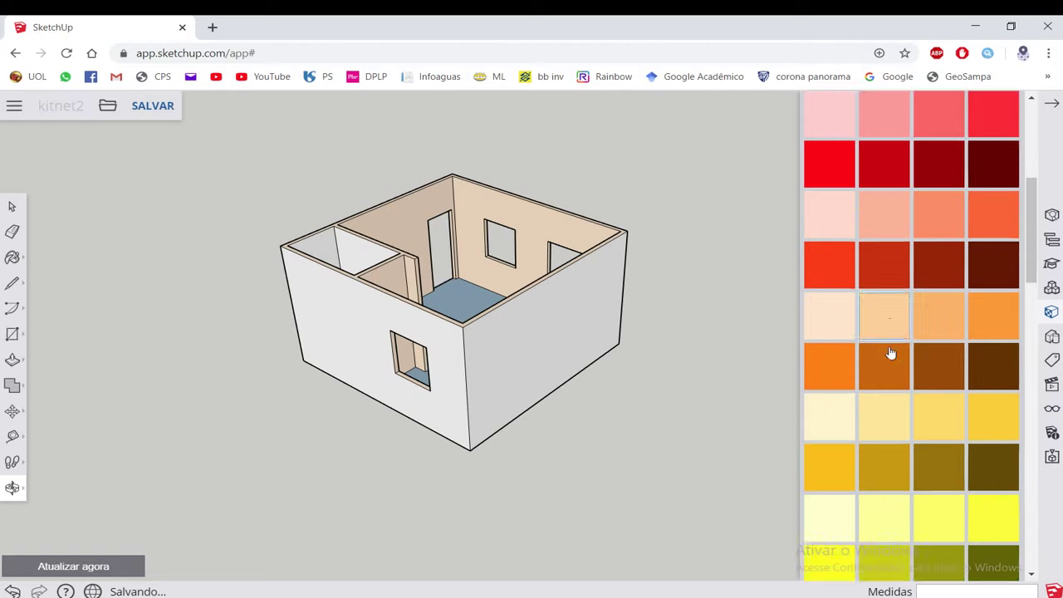
pyautogui.scroll(-2, 890, 354)
pyautogui.scroll(-2, 889, 356)
pyautogui.scroll(3, 887, 359)
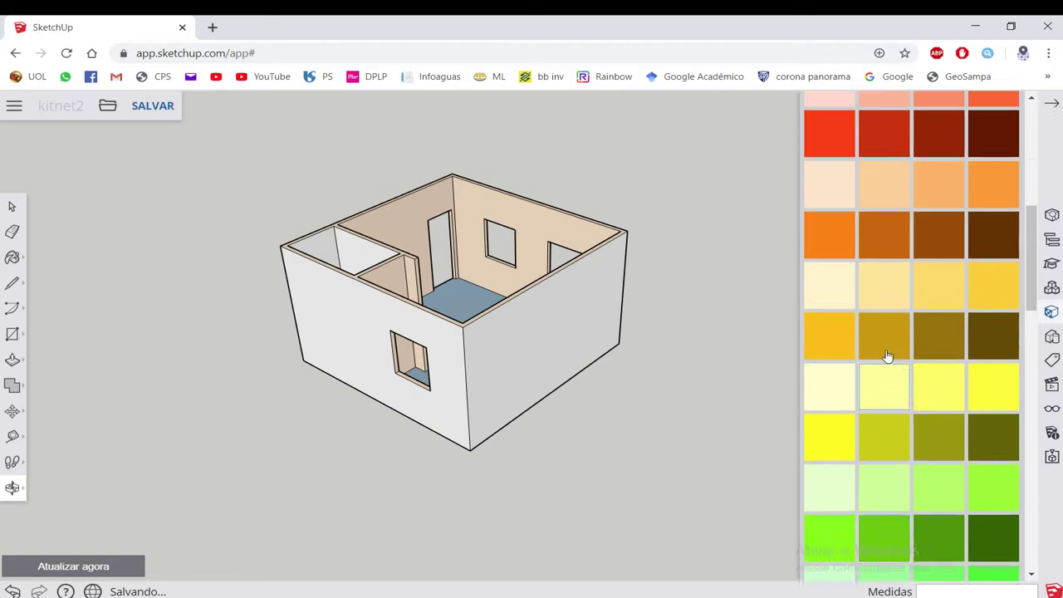
pyautogui.scroll(1, 856, 266)
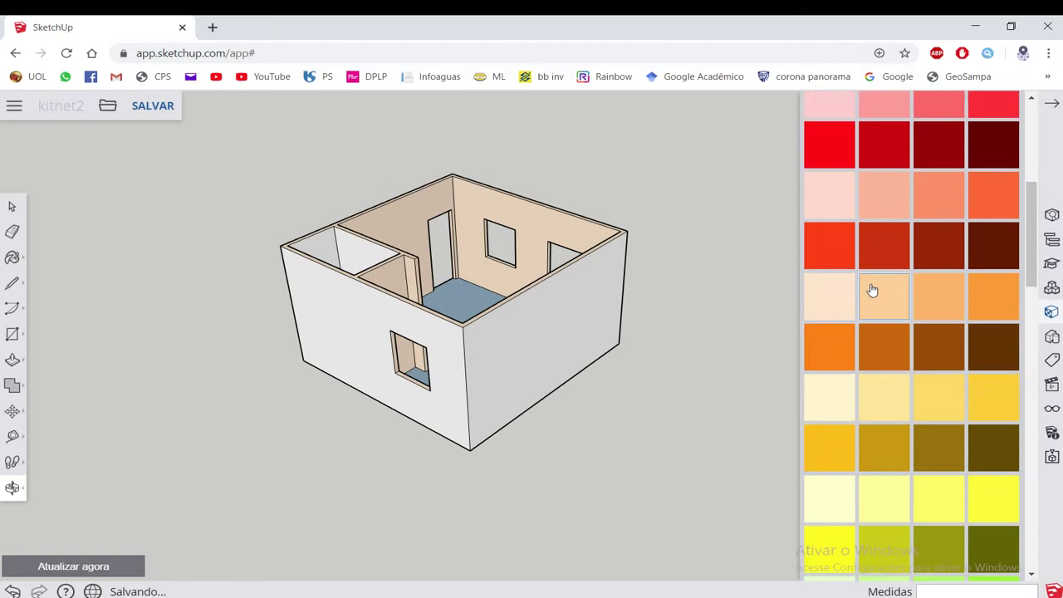
pyautogui.click(491, 335)
pyautogui.click(377, 318)
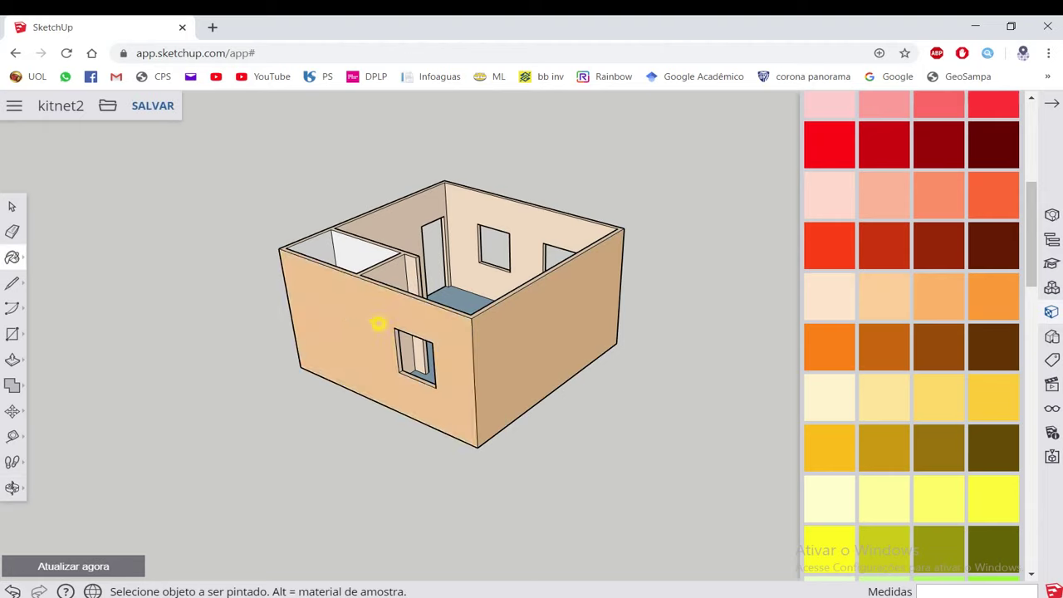
pyautogui.moveTo(377, 318)
pyautogui.mouseDown(button='middle')
pyautogui.moveTo(405, 313)
pyautogui.moveTo(356, 326)
pyautogui.mouseUp(button='middle')
pyautogui.click(339, 363)
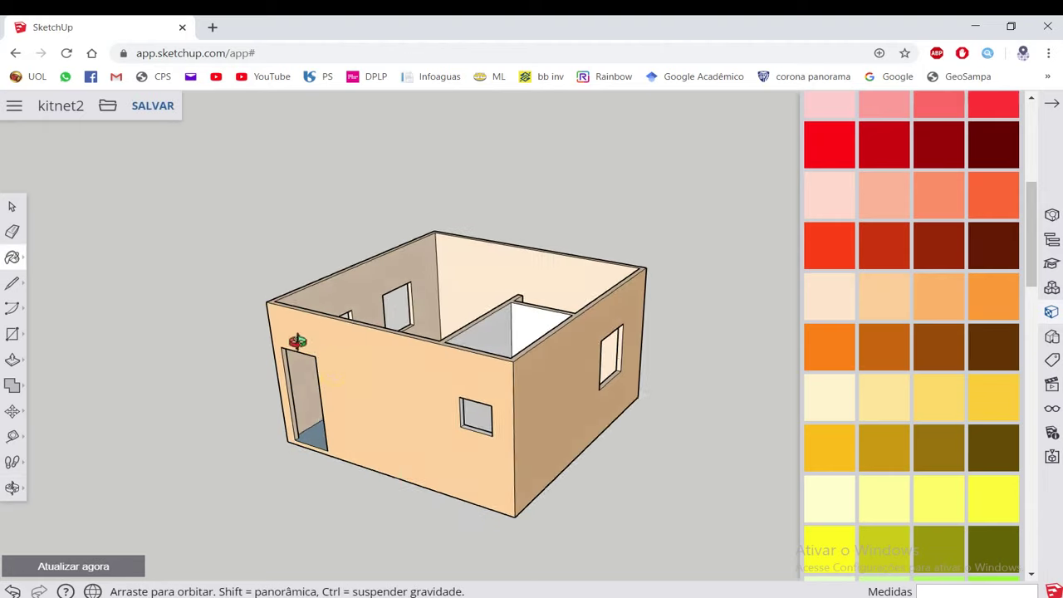
# Orbit around the exterior to eye level, then look down onto the blue floor.
pyautogui.moveTo(340, 363); pyautogui.dragTo(332, 451, button='middle')
pyautogui.scroll(5, 268, 339)
pyautogui.scroll(-5, 302, 318)
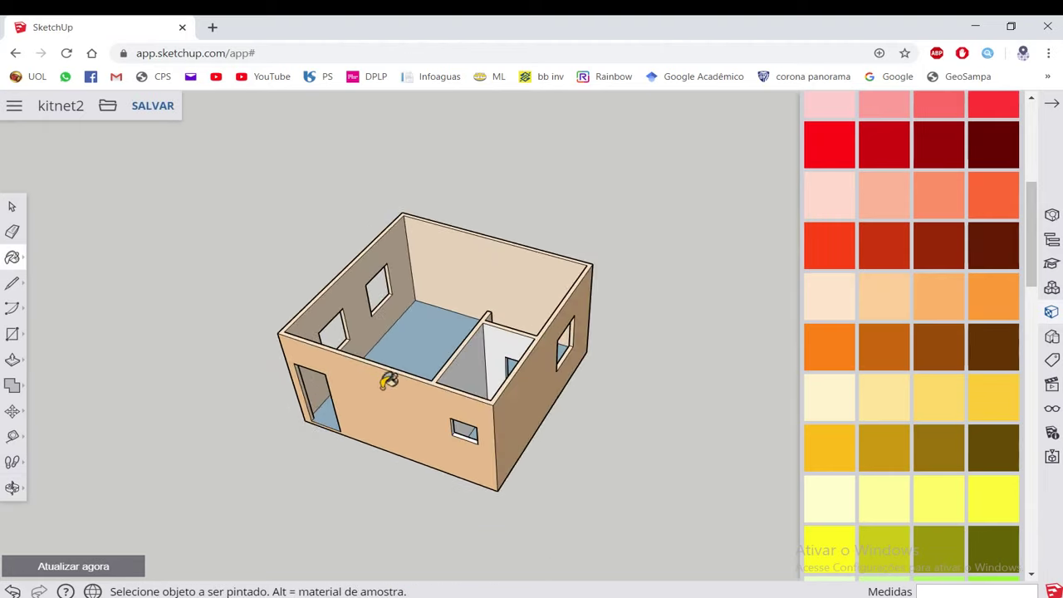
pyautogui.moveTo(387, 380)
pyautogui.mouseDown(button='middle')
pyautogui.moveTo(404, 364)
pyautogui.moveTo(402, 453)
pyautogui.moveTo(344, 476)
pyautogui.moveTo(482, 335)
pyautogui.moveTo(366, 391)
pyautogui.moveTo(472, 369)
pyautogui.mouseUp(button='middle')
pyautogui.scroll(3, 584, 340)
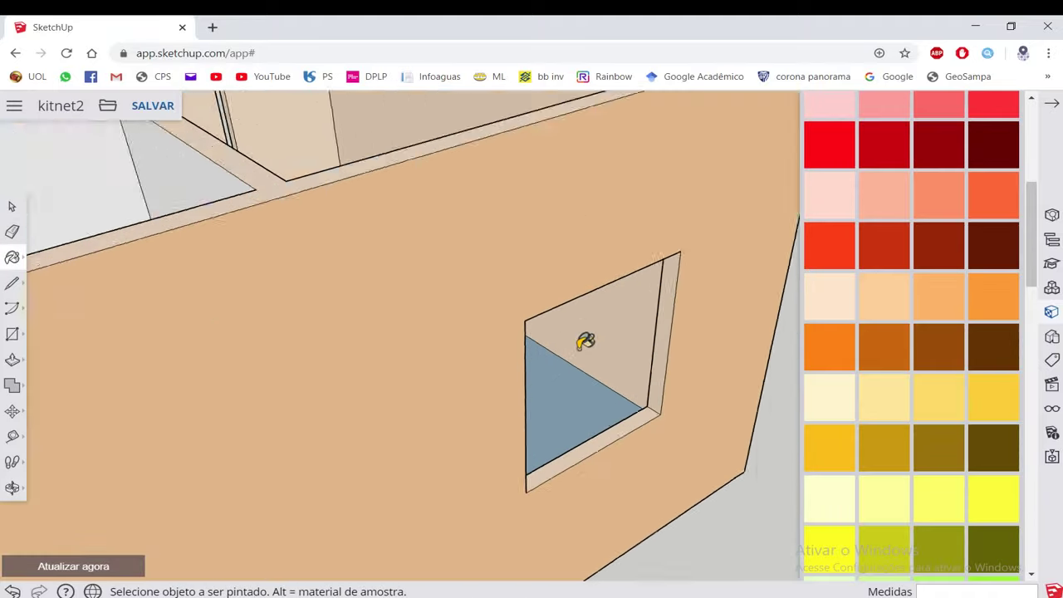
pyautogui.scroll(2, 639, 360)
pyautogui.scroll(-3, 632, 366)
pyautogui.scroll(-3, 557, 341)
pyautogui.moveTo(557, 341)
pyautogui.mouseDown(button='middle')
pyautogui.moveTo(623, 351)
pyautogui.moveTo(631, 382)
pyautogui.mouseUp(button='middle')
pyautogui.scroll(5, 914, 295)
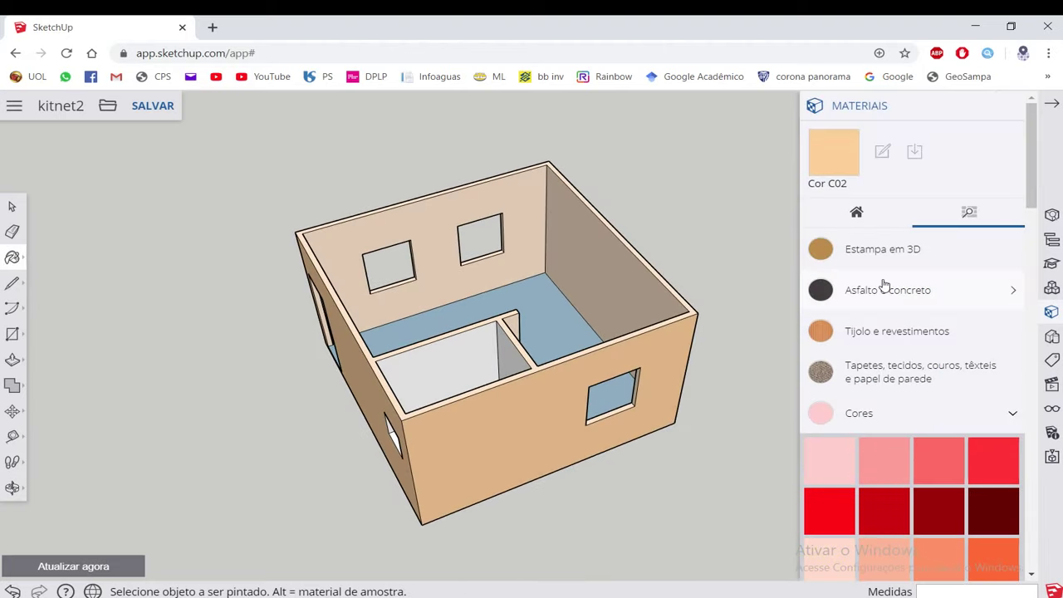
# Collapse the Cores category and expand Tijolo e revestimentos to reach the stucco material.
pyautogui.click(899, 413)
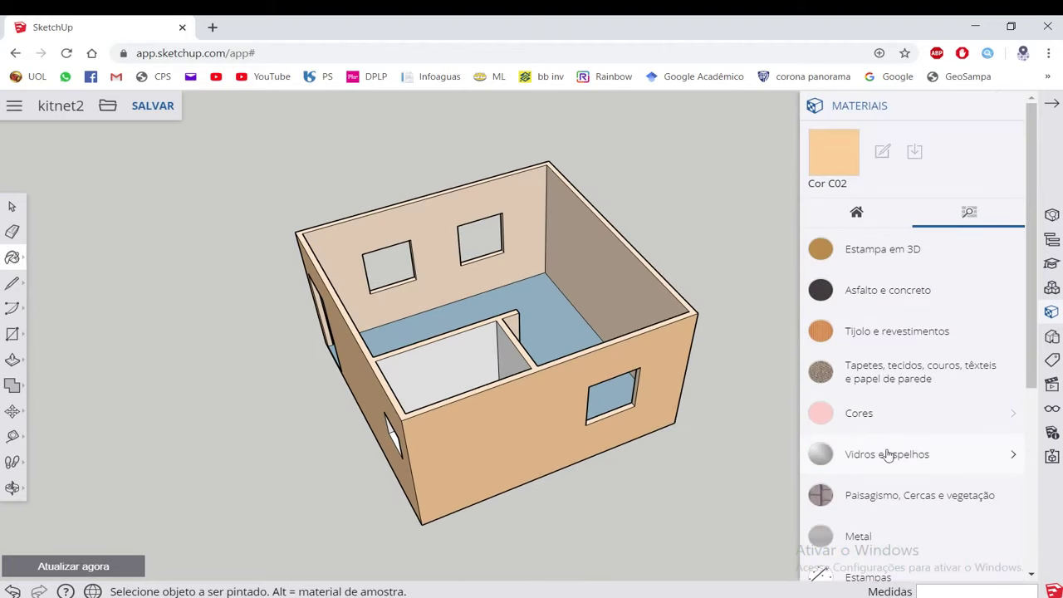
pyautogui.scroll(-2, 887, 456)
pyautogui.scroll(-1, 890, 449)
pyautogui.scroll(3, 901, 416)
pyautogui.click(912, 330)
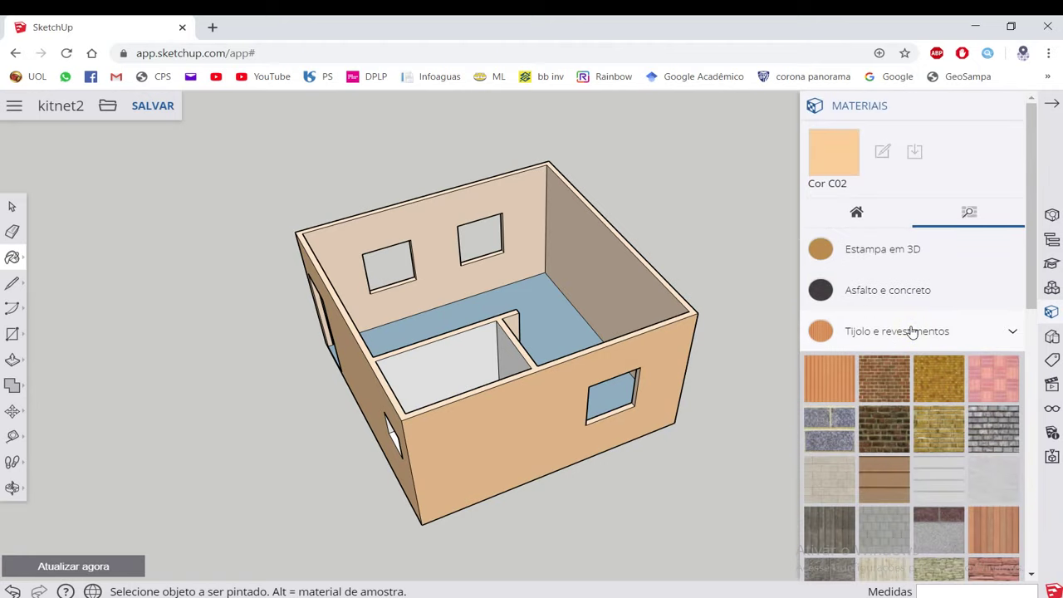
pyautogui.scroll(-1, 911, 331)
pyautogui.scroll(-1, 912, 330)
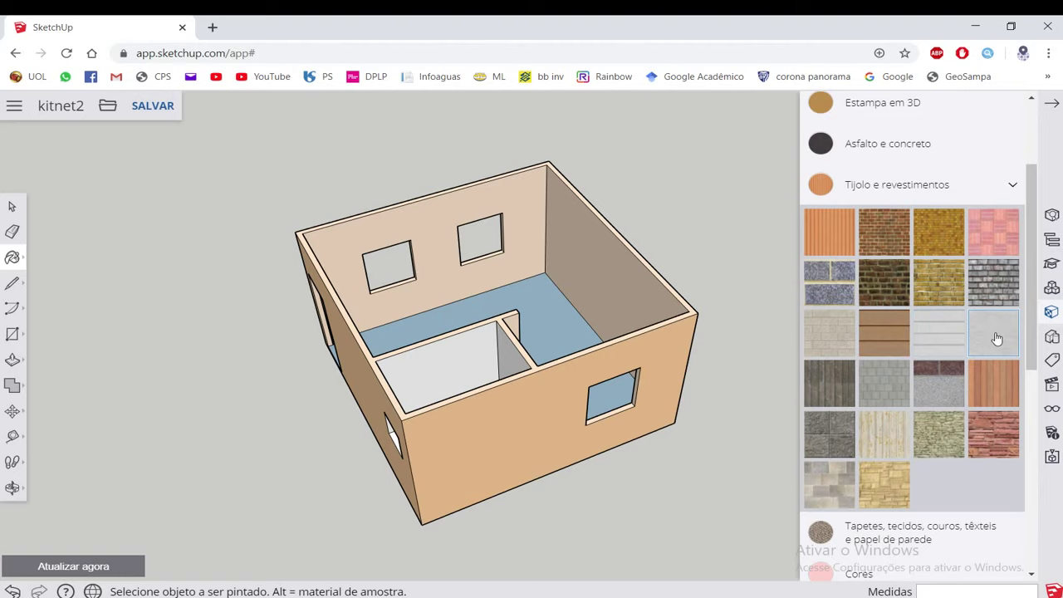
# Orbit around the rooms to look down into the small room from farther back.
pyautogui.moveTo(499, 357); pyautogui.dragTo(432, 360, button='middle')
pyautogui.scroll(3, 308, 323)
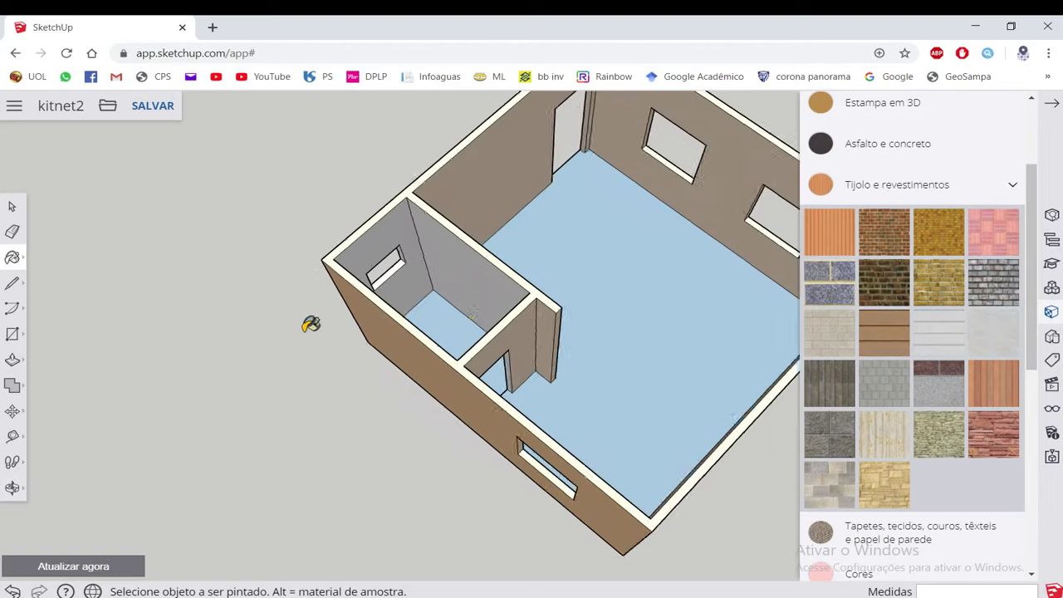
pyautogui.moveTo(308, 323); pyautogui.dragTo(355, 285, button='middle')
pyautogui.scroll(2, 438, 182)
pyautogui.moveTo(527, 221)
pyautogui.mouseDown(button='middle')
pyautogui.moveTo(430, 247)
pyautogui.moveTo(467, 287)
pyautogui.moveTo(158, 261)
pyautogui.mouseUp(button='middle')
pyautogui.scroll(2, 466, 166)
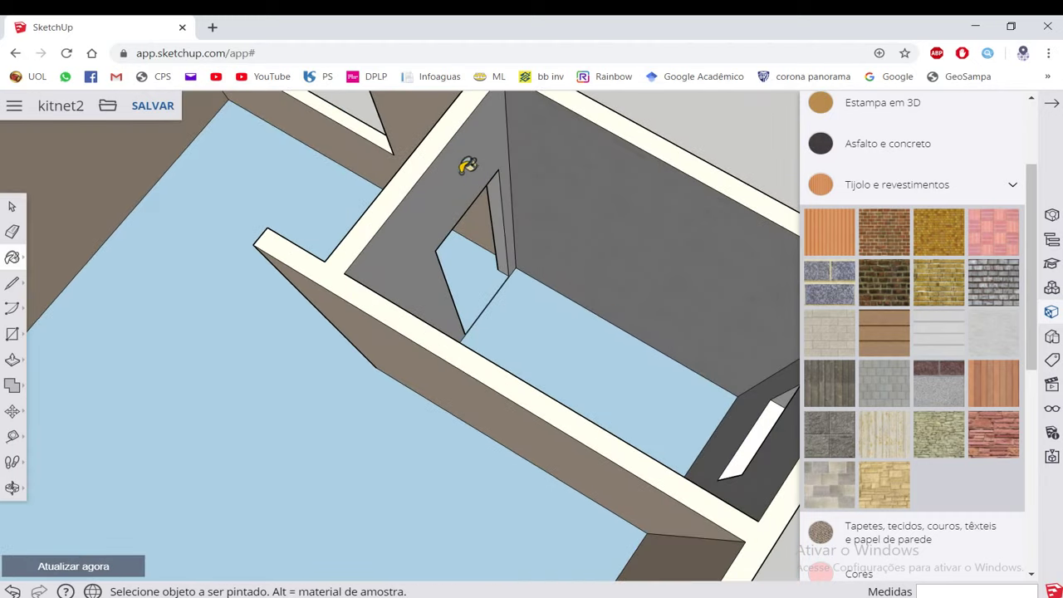
pyautogui.scroll(2, 503, 212)
pyautogui.scroll(-3, 503, 212)
pyautogui.moveTo(510, 230)
pyautogui.mouseDown(button='middle')
pyautogui.moveTo(504, 266)
pyautogui.moveTo(667, 194)
pyautogui.mouseUp(button='middle')
pyautogui.scroll(3, 622, 233)
pyautogui.scroll(-3, 598, 273)
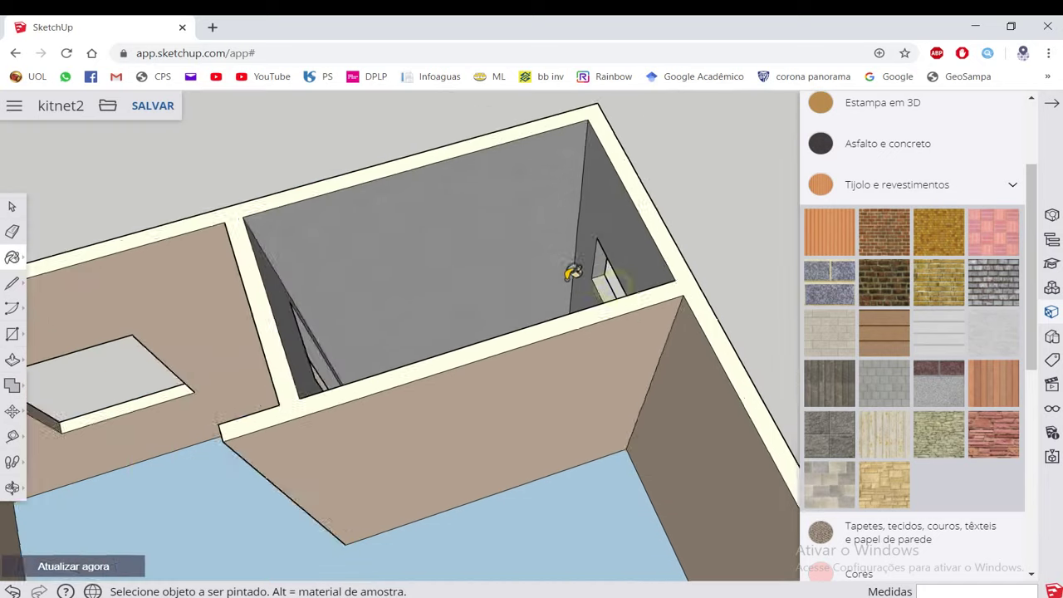
pyautogui.moveTo(570, 269)
pyautogui.mouseDown(button='middle')
pyautogui.moveTo(623, 280)
pyautogui.moveTo(771, 219)
pyautogui.mouseUp(button='middle')
pyautogui.scroll(3, 465, 257)
pyautogui.scroll(3, 466, 257)
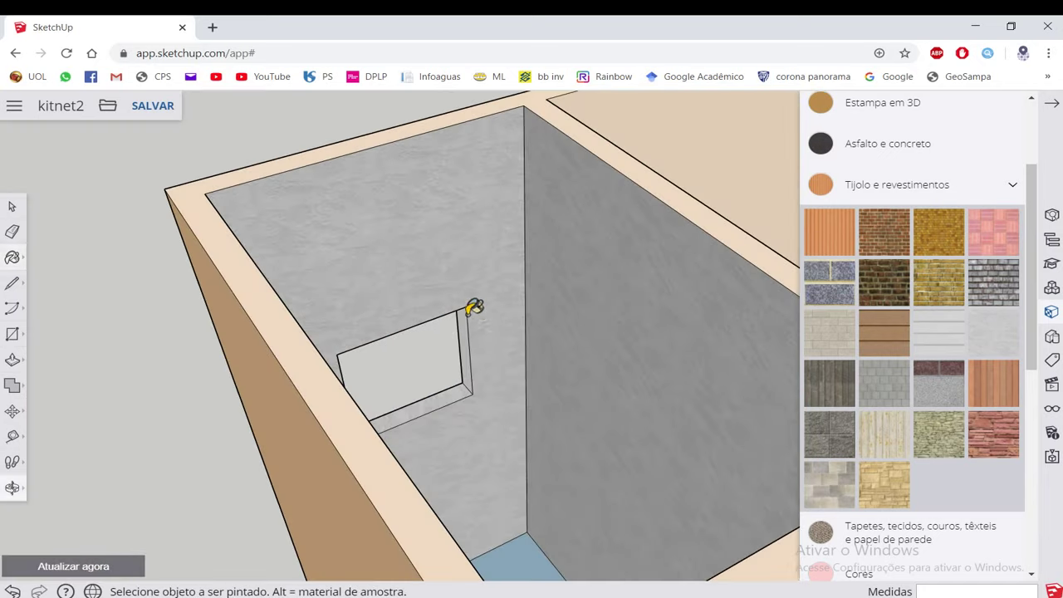
pyautogui.moveTo(467, 333)
pyautogui.mouseDown(button='middle')
pyautogui.moveTo(399, 351)
pyautogui.moveTo(310, 330)
pyautogui.moveTo(373, 316)
pyautogui.mouseUp(button='middle')
pyautogui.scroll(-3, 413, 302)
pyautogui.scroll(-2, 358, 324)
pyautogui.scroll(3, 339, 411)
pyautogui.scroll(3, 379, 441)
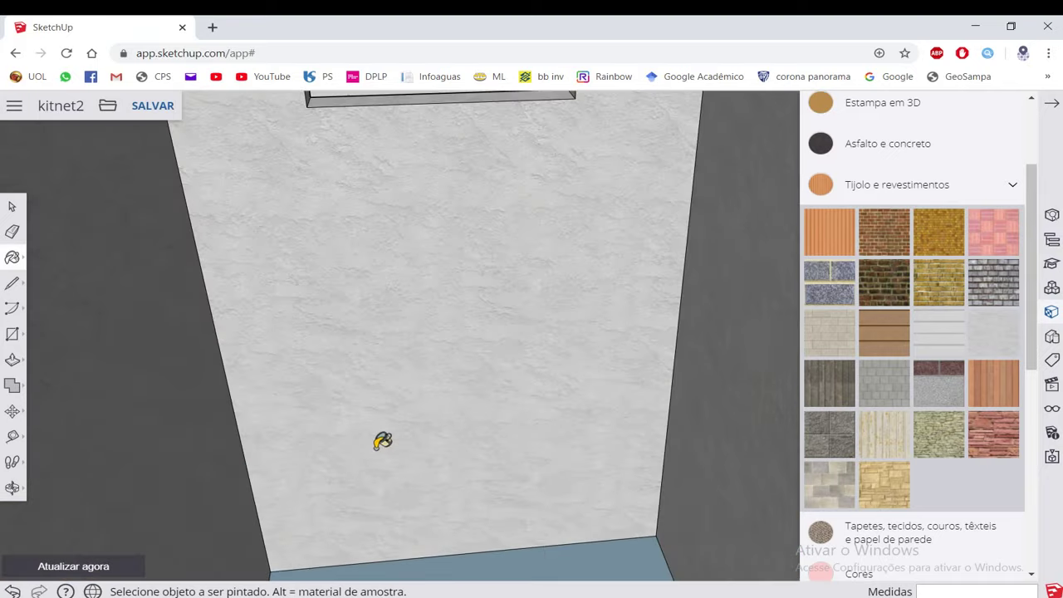
pyautogui.scroll(-2, 499, 387)
pyautogui.moveTo(499, 387); pyautogui.dragTo(496, 358, button='middle')
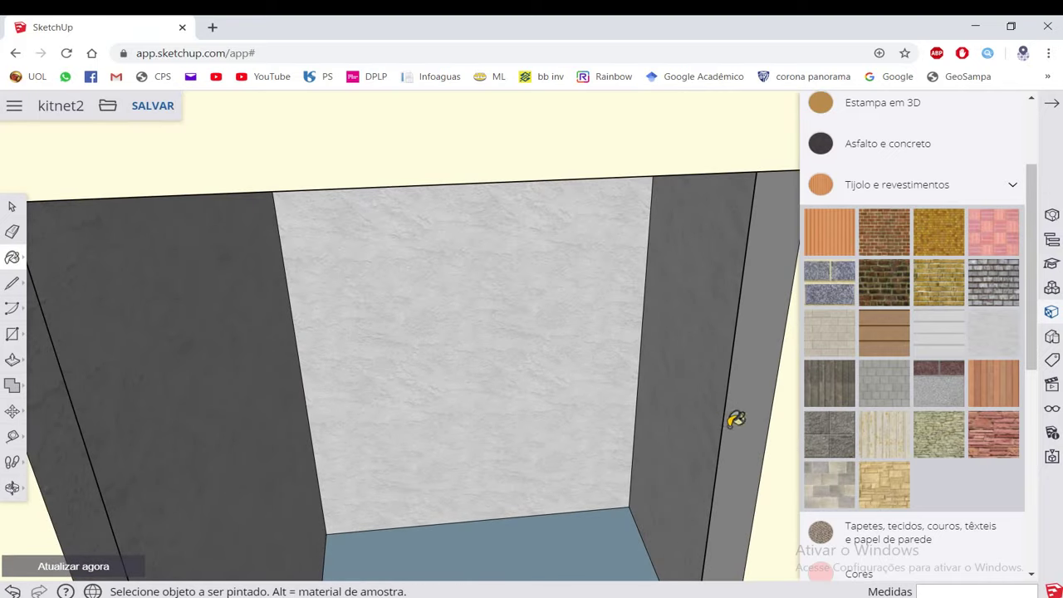
pyautogui.moveTo(736, 420)
pyautogui.mouseDown(button='middle')
pyautogui.moveTo(629, 441)
pyautogui.moveTo(679, 430)
pyautogui.moveTo(611, 414)
pyautogui.moveTo(565, 340)
pyautogui.moveTo(560, 275)
pyautogui.moveTo(593, 221)
pyautogui.moveTo(493, 322)
pyautogui.mouseUp(button='middle')
pyautogui.scroll(2, 562, 286)
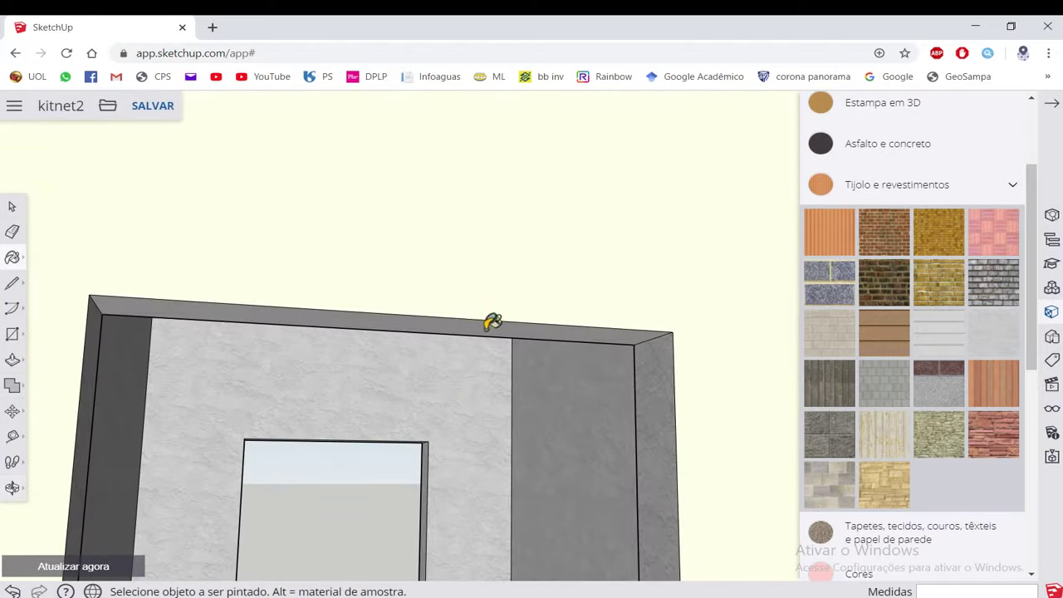
# Apply Revestimento em estuque branco to the wall's top face, then pan toward the window.
pyautogui.click(508, 327)
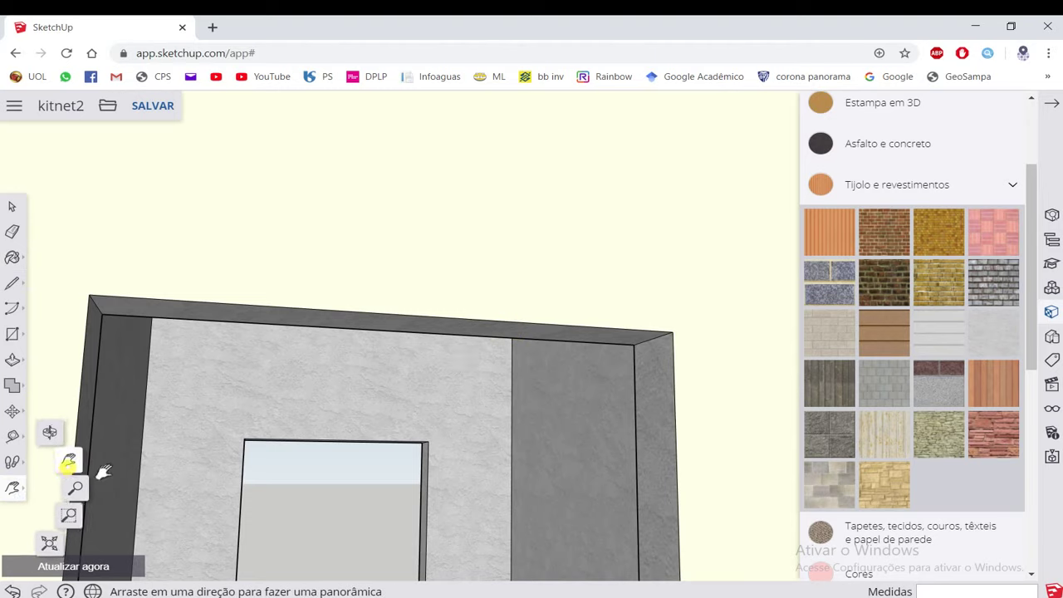
pyautogui.scroll(5, 380, 423)
pyautogui.scroll(-5, 287, 463)
pyautogui.scroll(3, 304, 475)
pyautogui.scroll(3, 367, 465)
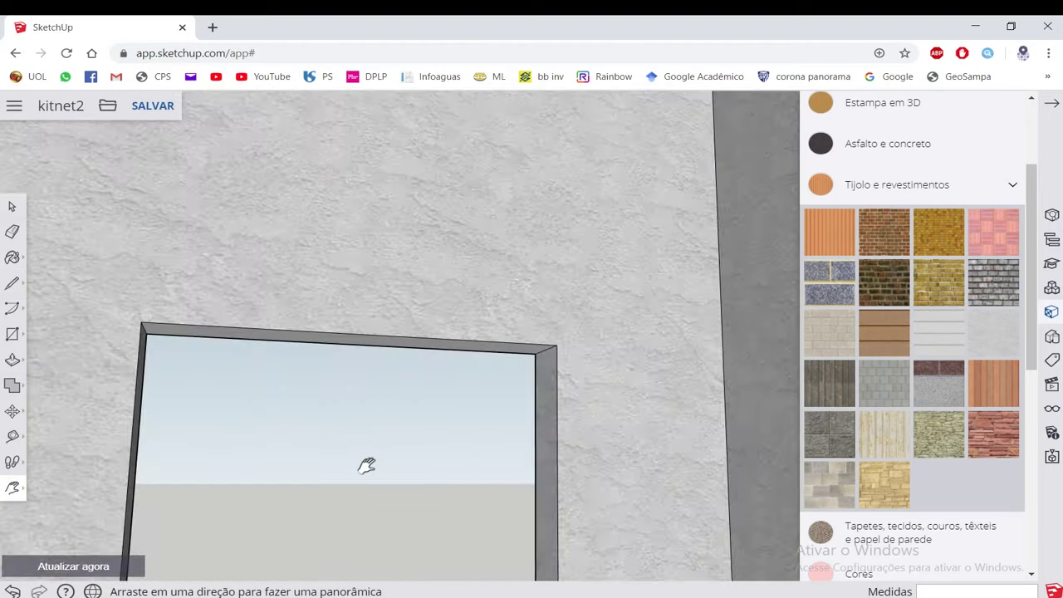
pyautogui.moveTo(366, 465)
pyautogui.mouseDown()
pyautogui.moveTo(410, 387)
pyautogui.moveTo(129, 182)
pyautogui.mouseUp()
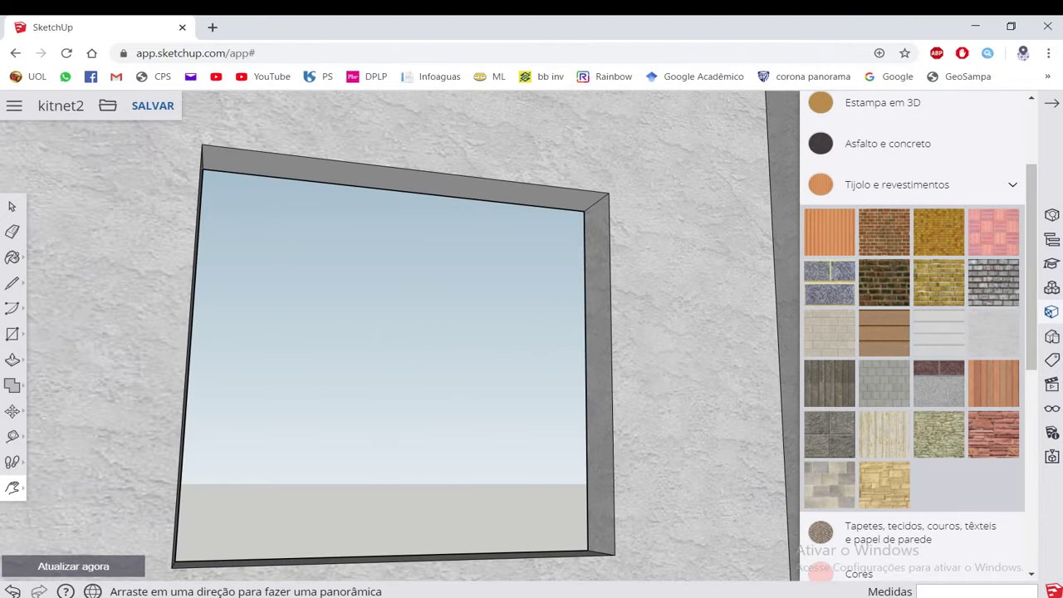
# Orbit around the window opening, then switch to the Select tool.
pyautogui.click(12, 258)
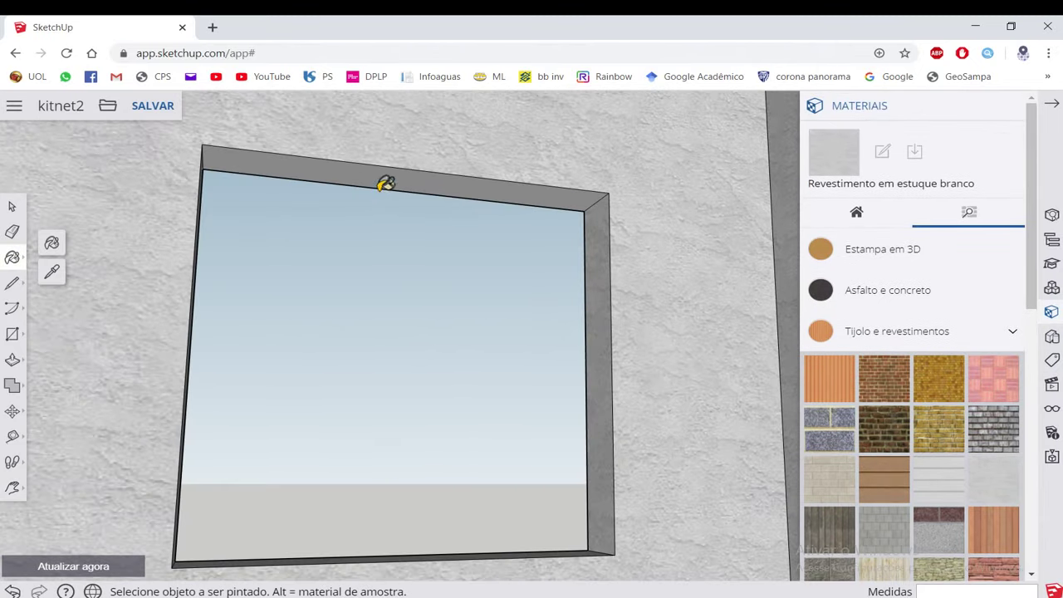
pyautogui.moveTo(506, 262); pyautogui.dragTo(282, 451, button='middle')
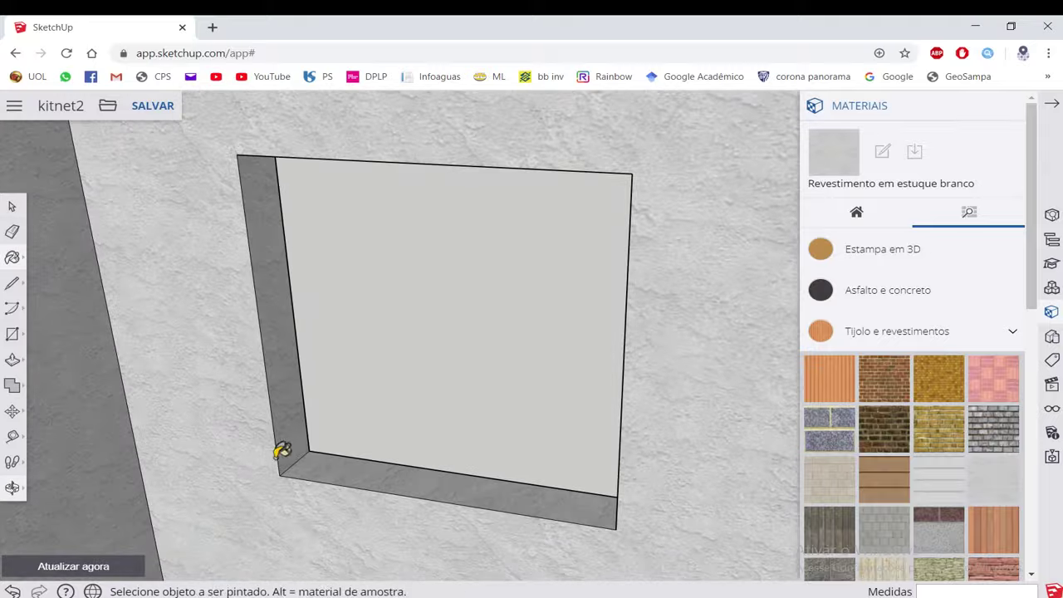
pyautogui.press('space')
pyautogui.scroll(-2, 384, 358)
pyautogui.scroll(5, 380, 348)
pyautogui.scroll(3, 380, 349)
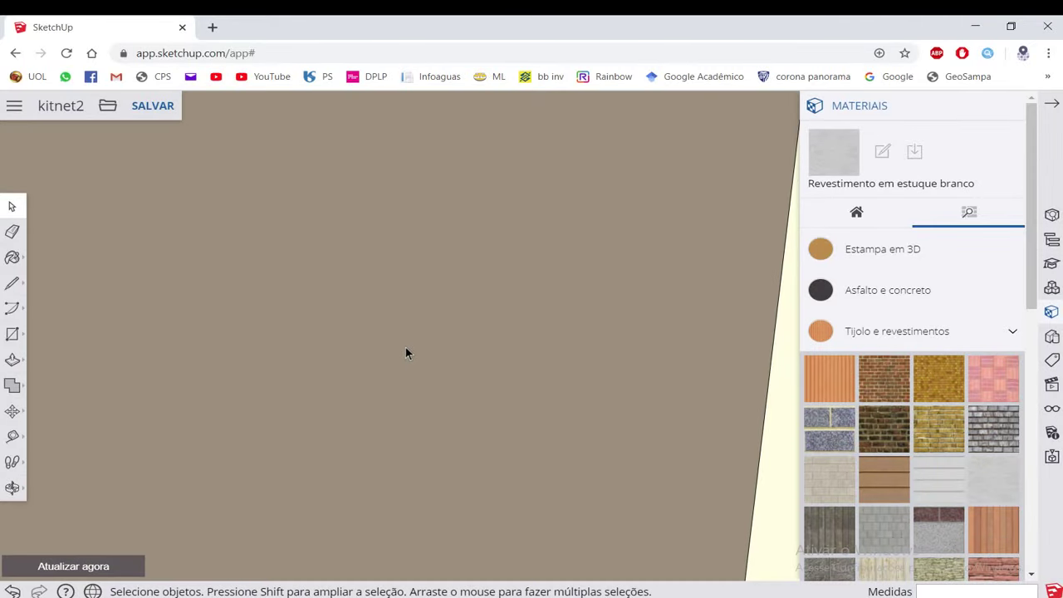
pyautogui.scroll(-1, 397, 352)
pyautogui.scroll(-1, 403, 354)
pyautogui.scroll(-2, 406, 357)
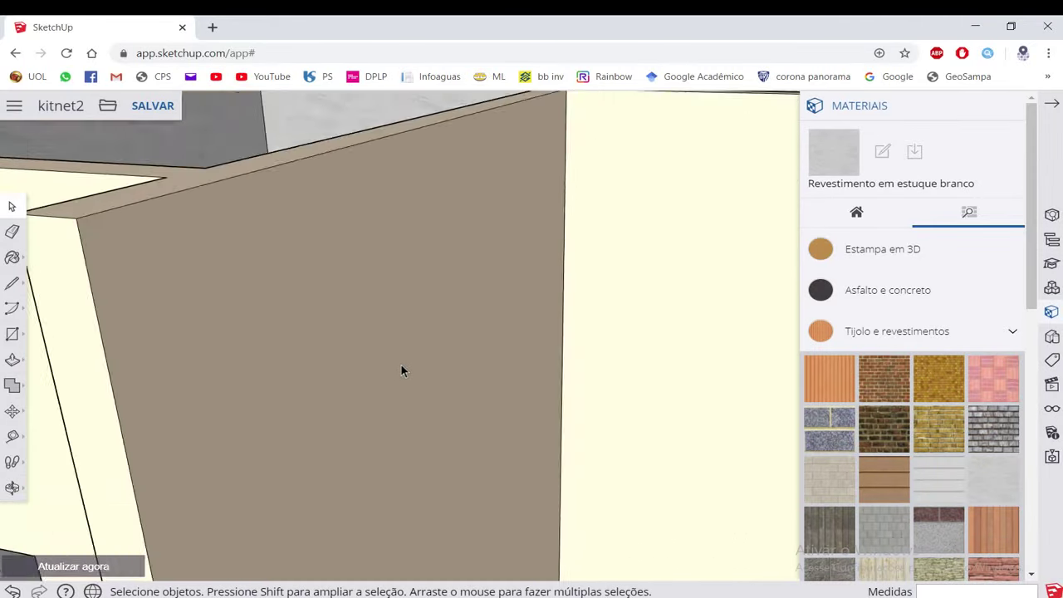
pyautogui.scroll(-3, 402, 364)
# Show the Azulejos tile materials and paint the bathroom floor with beige tile.
pyautogui.click(931, 332)
pyautogui.scroll(-1, 928, 342)
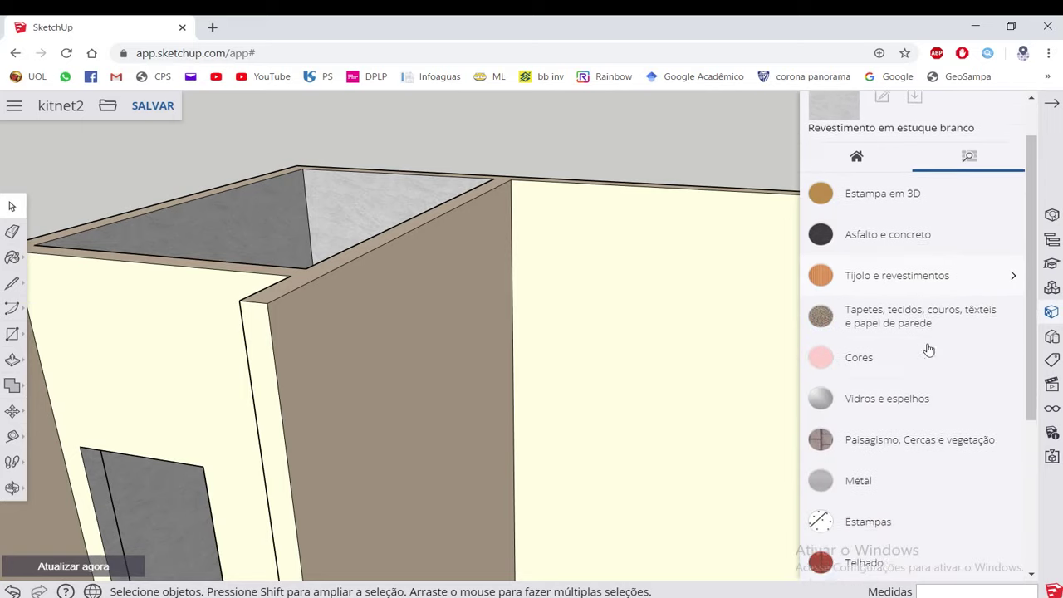
pyautogui.scroll(-1, 921, 378)
pyautogui.scroll(-2, 920, 378)
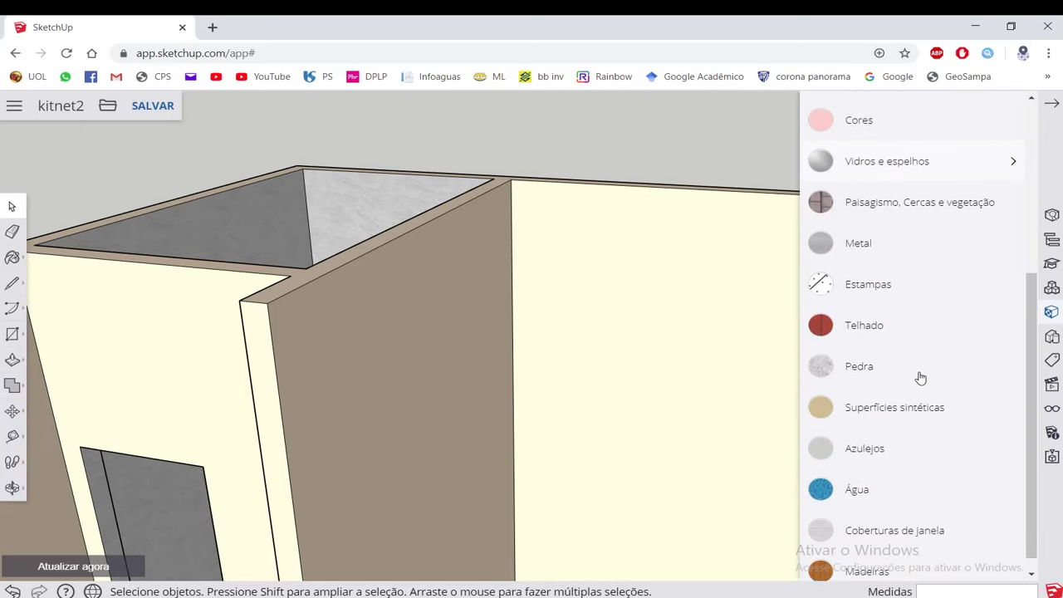
pyautogui.click(881, 447)
pyautogui.scroll(-1, 932, 385)
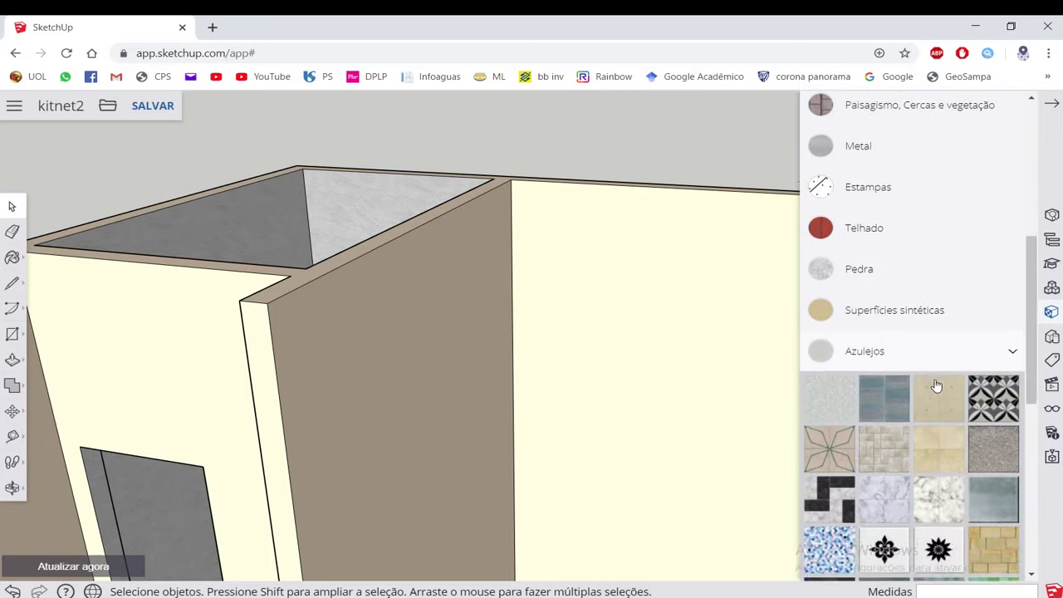
pyautogui.scroll(-2, 878, 374)
pyautogui.moveTo(499, 357)
pyautogui.mouseDown(button='middle')
pyautogui.moveTo(397, 349)
pyautogui.moveTo(404, 310)
pyautogui.moveTo(404, 356)
pyautogui.mouseUp(button='middle')
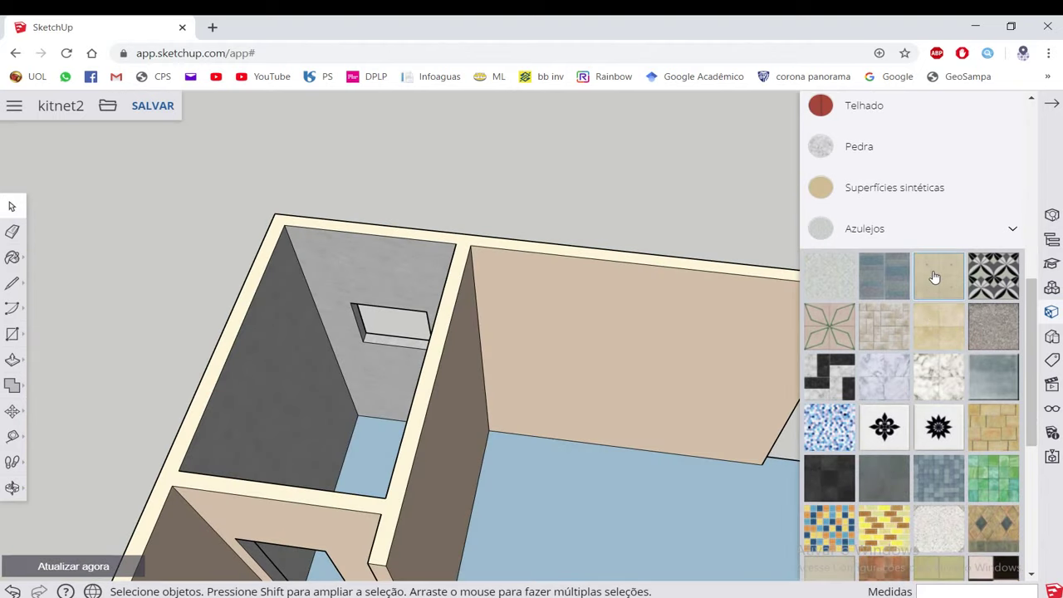
pyautogui.scroll(2, 335, 408)
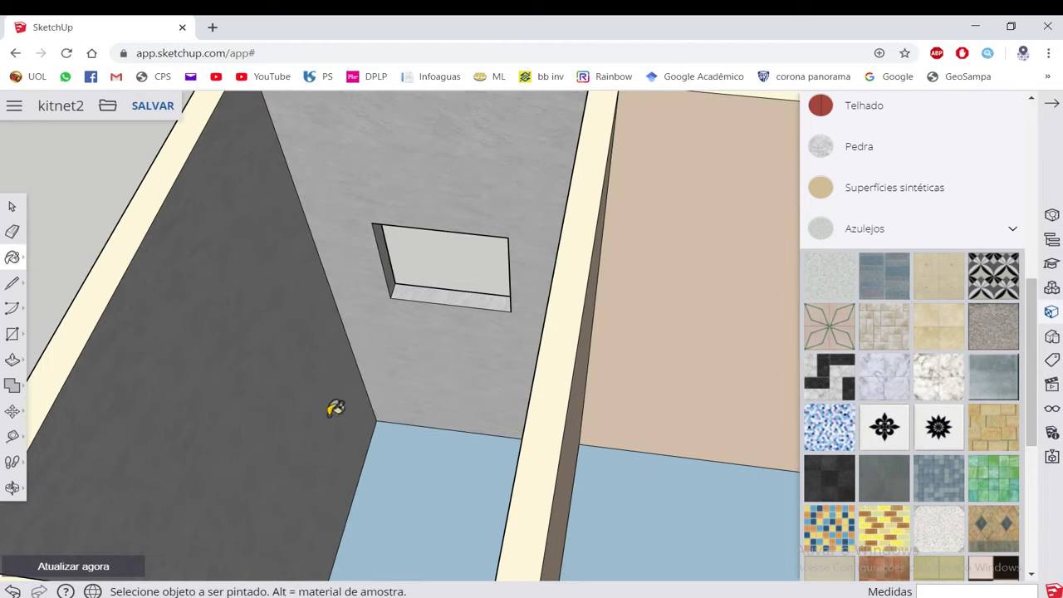
pyautogui.click(387, 459)
# Orbit down into the rooms and paint the wall facing the camera.
pyautogui.scroll(-3, 410, 441)
pyautogui.moveTo(531, 343); pyautogui.dragTo(293, 422, button='middle')
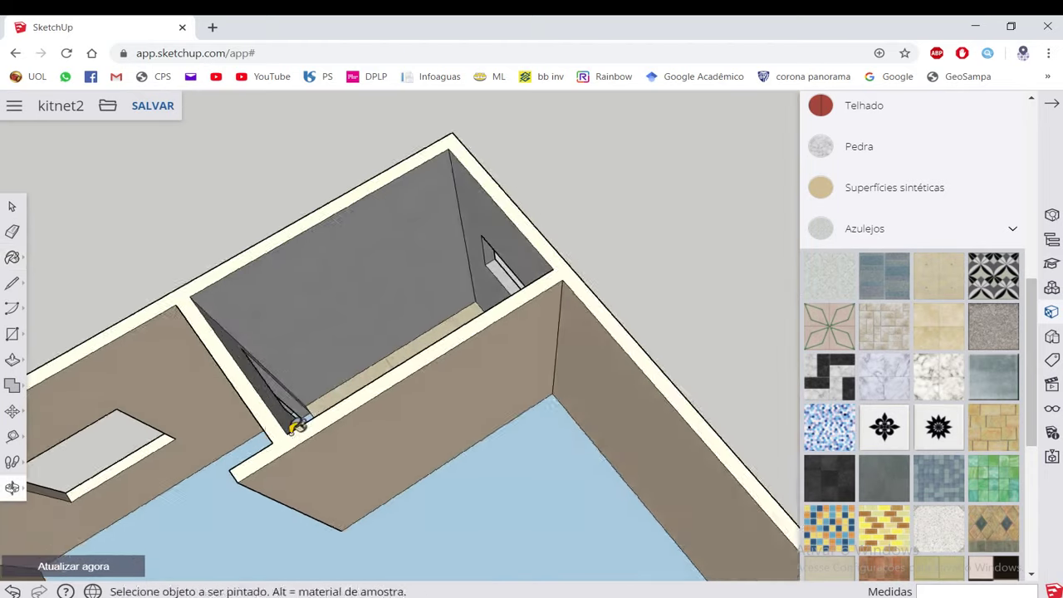
pyautogui.scroll(2, 237, 314)
pyautogui.scroll(3, 432, 207)
pyautogui.scroll(2, 439, 241)
pyautogui.moveTo(439, 242)
pyautogui.mouseDown(button='middle')
pyautogui.moveTo(292, 157)
pyautogui.moveTo(328, 122)
pyautogui.mouseUp(button='middle')
pyautogui.scroll(2, 366, 291)
pyautogui.scroll(-2, 406, 288)
pyautogui.scroll(5, 407, 285)
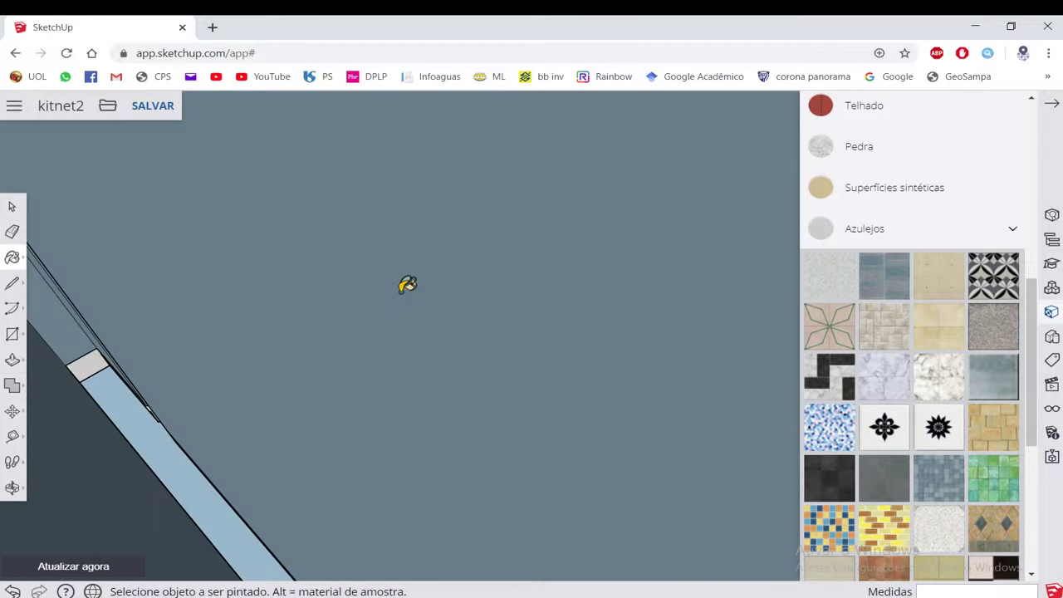
pyautogui.moveTo(408, 285); pyautogui.dragTo(490, 295, button='middle')
pyautogui.click(479, 299)
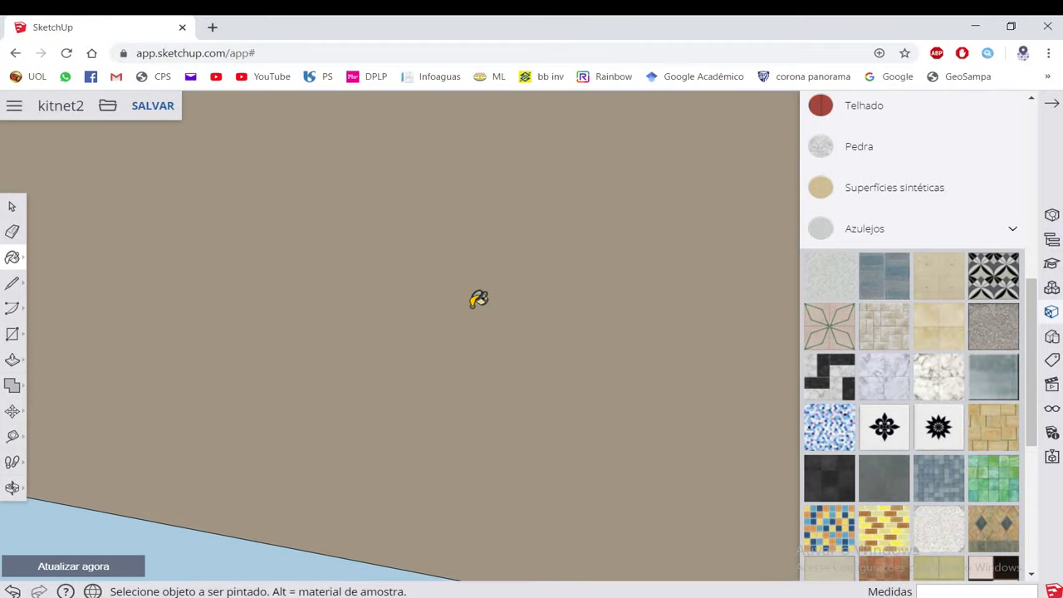
# Tile the main room floor, replacing the brick tile with 'Azulejo de vários tons de marrom'.
pyautogui.scroll(-1, 478, 299)
pyautogui.scroll(-2, 475, 299)
pyautogui.scroll(-3, 473, 300)
pyautogui.scroll(-3, 471, 303)
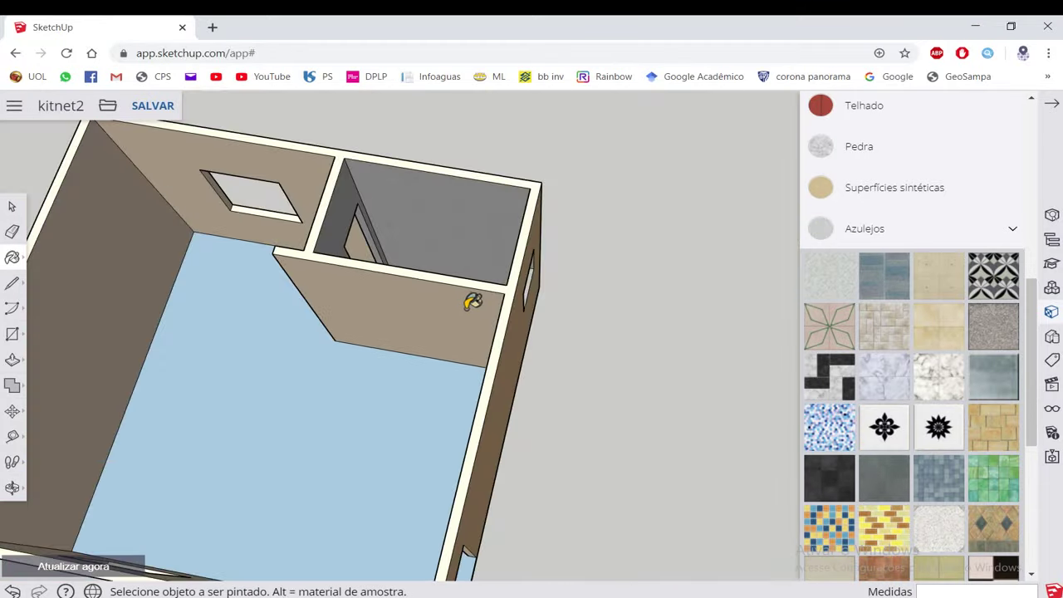
pyautogui.scroll(-3, 472, 302)
pyautogui.scroll(-3, 883, 339)
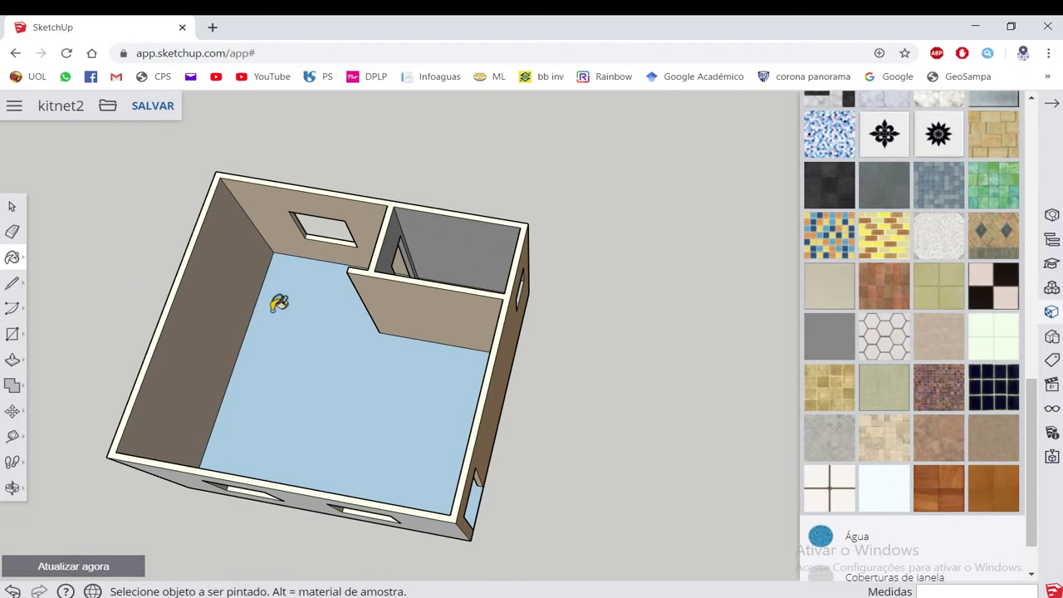
pyautogui.moveTo(278, 304)
pyautogui.mouseDown(button='middle')
pyautogui.moveTo(341, 349)
pyautogui.moveTo(443, 345)
pyautogui.moveTo(651, 282)
pyautogui.moveTo(499, 280)
pyautogui.mouseUp(button='middle')
pyautogui.scroll(3, 304, 380)
pyautogui.click(308, 378)
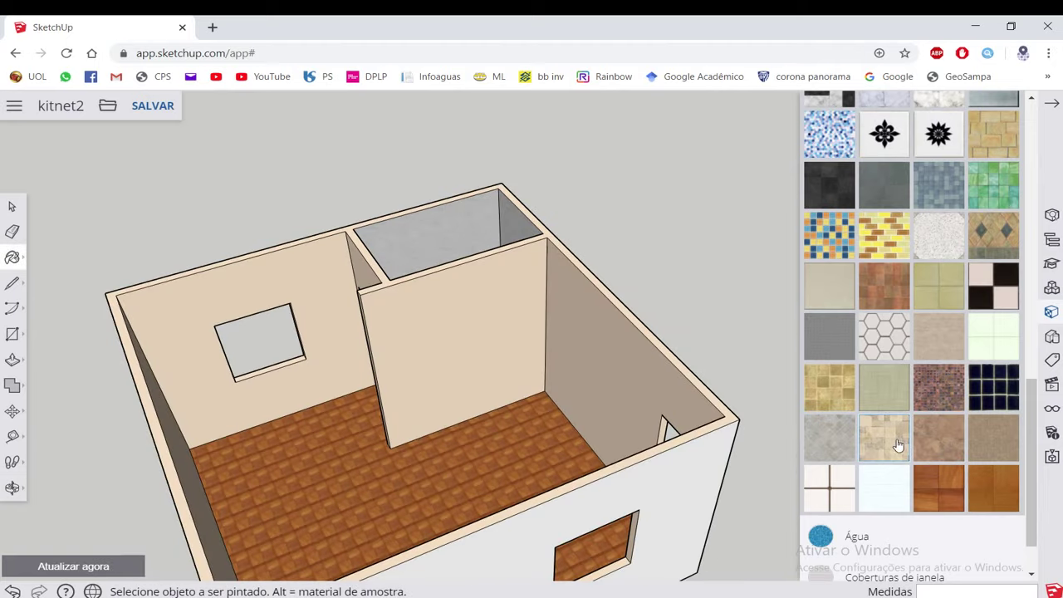
pyautogui.click(449, 427)
# Orbit to inspect the tiled room and the house exterior, then reselect Paint Bucket.
pyautogui.moveTo(482, 437)
pyautogui.mouseDown(button='middle')
pyautogui.moveTo(437, 441)
pyautogui.moveTo(417, 257)
pyautogui.moveTo(451, 261)
pyautogui.moveTo(373, 308)
pyautogui.moveTo(368, 297)
pyautogui.mouseUp(button='middle')
pyautogui.scroll(-3, 416, 278)
pyautogui.press('space')
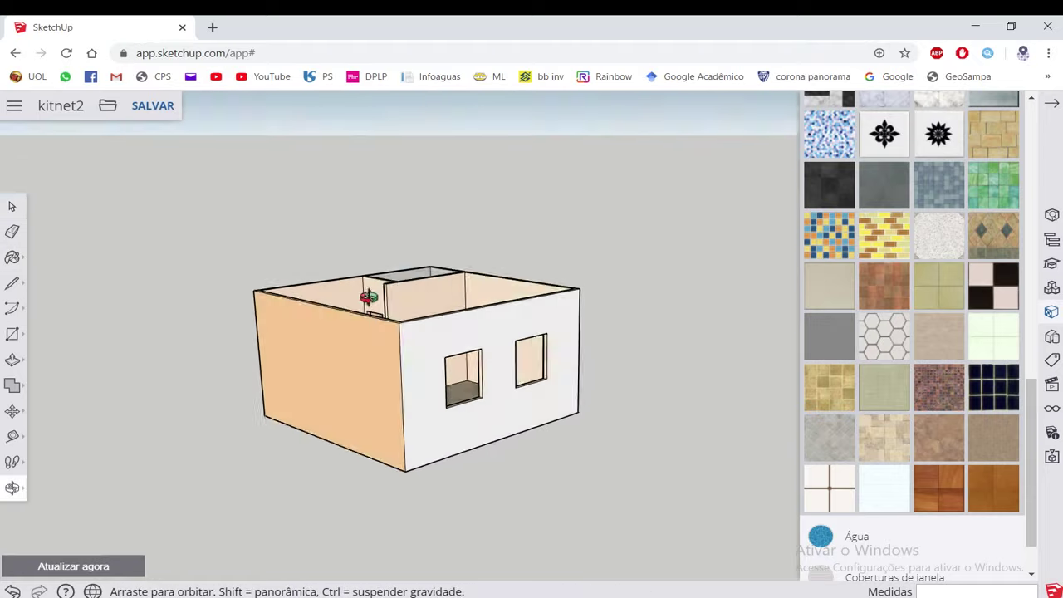
pyautogui.scroll(3, 428, 351)
pyautogui.moveTo(492, 345)
pyautogui.mouseDown(button='middle')
pyautogui.moveTo(413, 318)
pyautogui.moveTo(361, 346)
pyautogui.mouseUp(button='middle')
pyautogui.scroll(3, 449, 315)
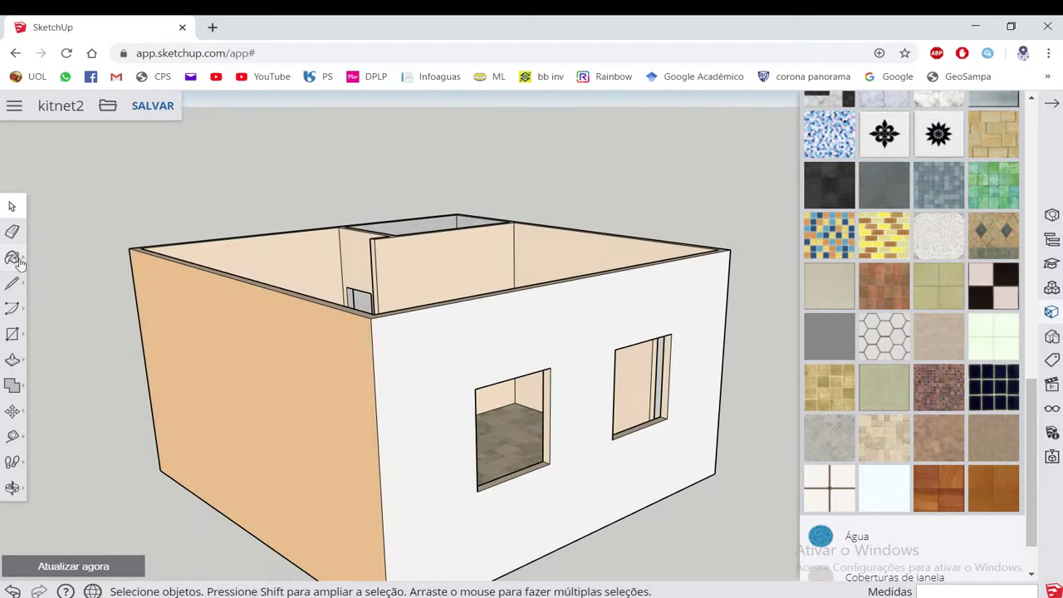
pyautogui.click(20, 263)
# Sample the tan colour from the left wall and paint the white exterior wall tan.
pyautogui.click(47, 274)
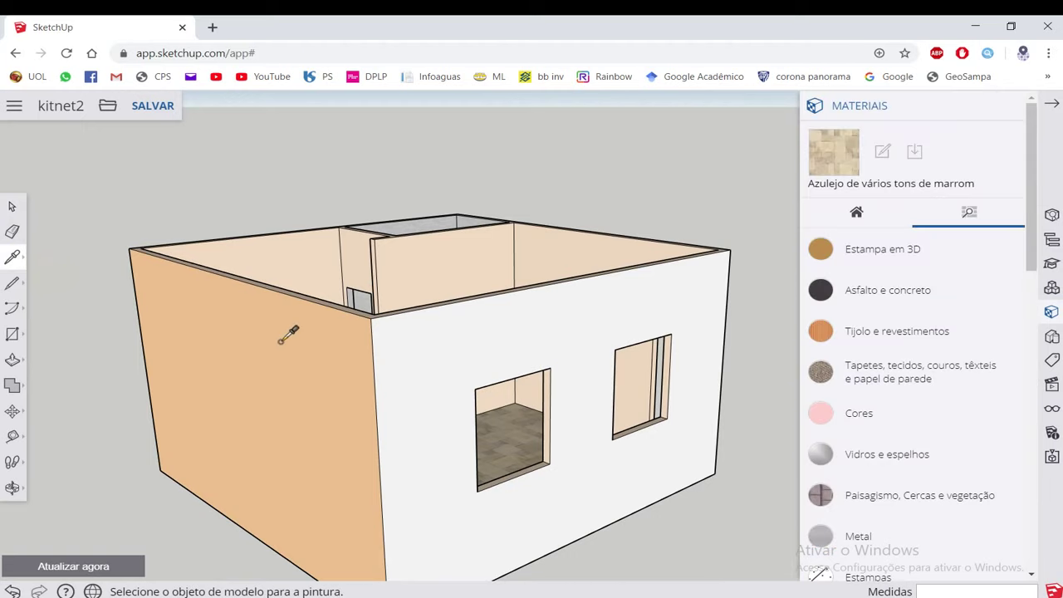
pyautogui.click(292, 347)
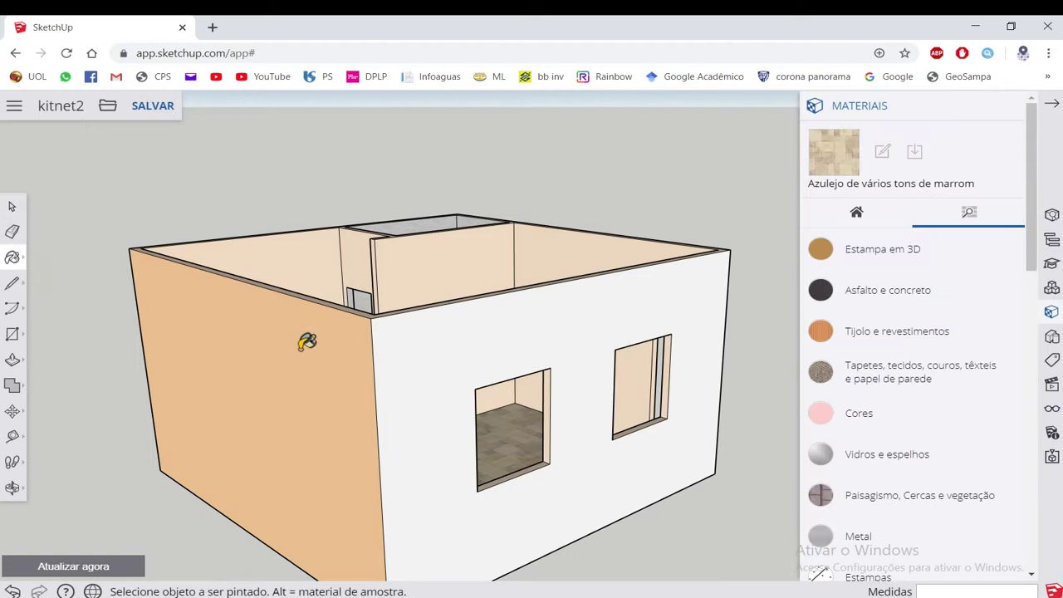
pyautogui.click(418, 358)
pyautogui.moveTo(418, 365)
pyautogui.mouseDown(button='middle')
pyautogui.moveTo(570, 351)
pyautogui.moveTo(446, 373)
pyautogui.moveTo(541, 332)
pyautogui.moveTo(482, 325)
pyautogui.moveTo(414, 341)
pyautogui.moveTo(565, 347)
pyautogui.moveTo(403, 320)
pyautogui.moveTo(428, 204)
pyautogui.moveTo(451, 308)
pyautogui.moveTo(466, 247)
pyautogui.moveTo(481, 238)
pyautogui.mouseUp(button='middle')
pyautogui.scroll(-2, 404, 344)
pyautogui.scroll(-3, 570, 315)
pyautogui.scroll(2, 540, 335)
pyautogui.scroll(-2, 414, 340)
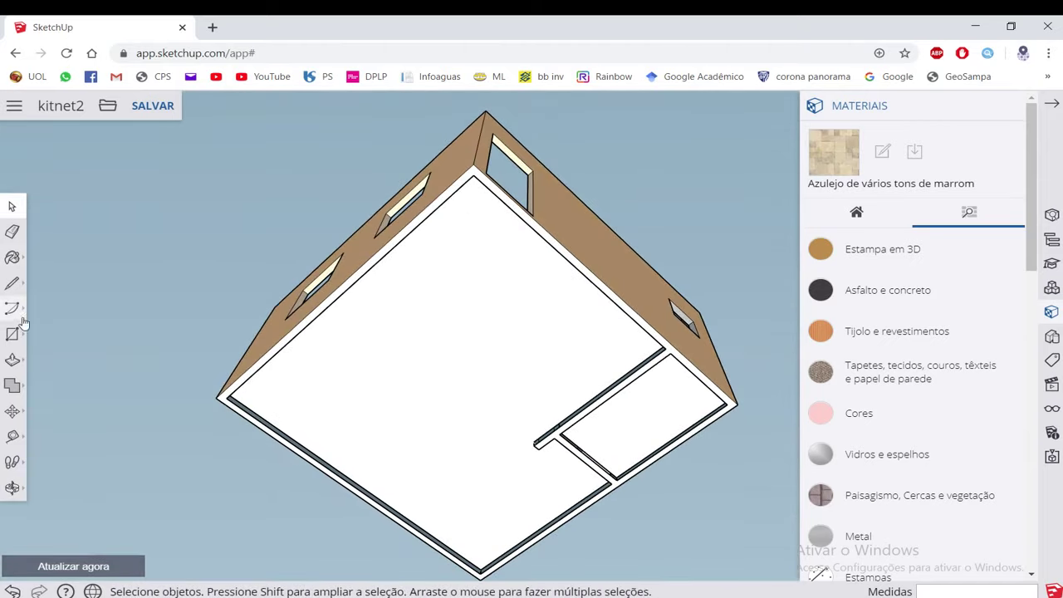
# Draw a 500 × 500 cm rectangle across the house's underside.
pyautogui.click(16, 380)
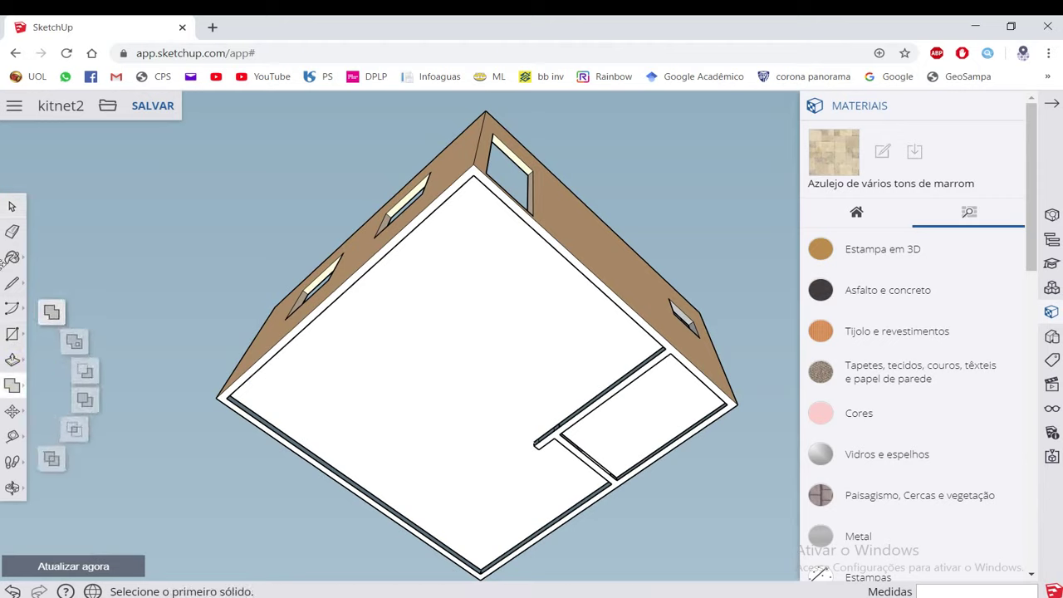
pyautogui.click(12, 334)
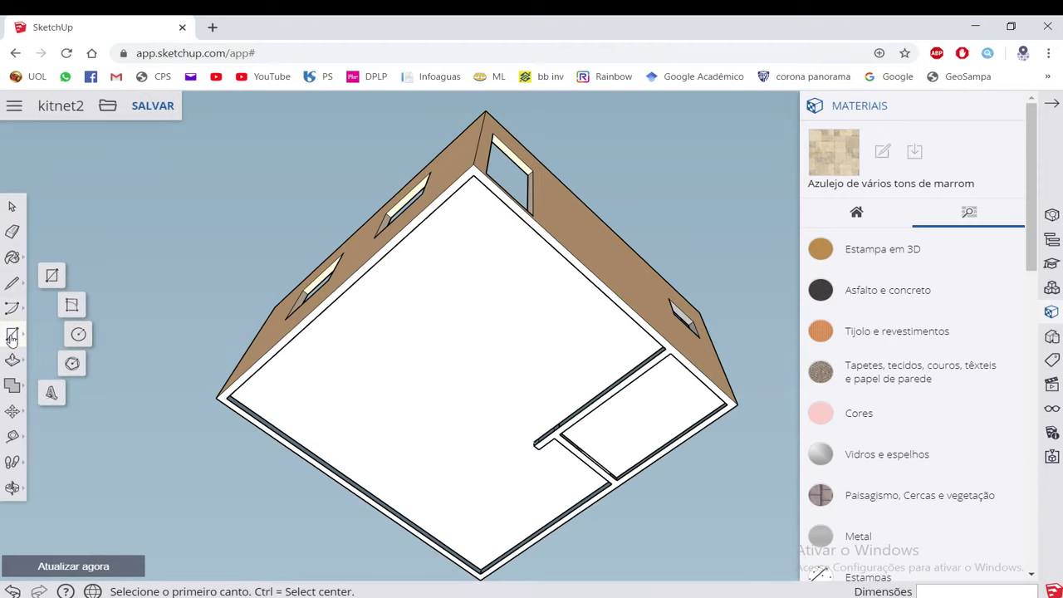
pyautogui.click(47, 276)
pyautogui.click(474, 164)
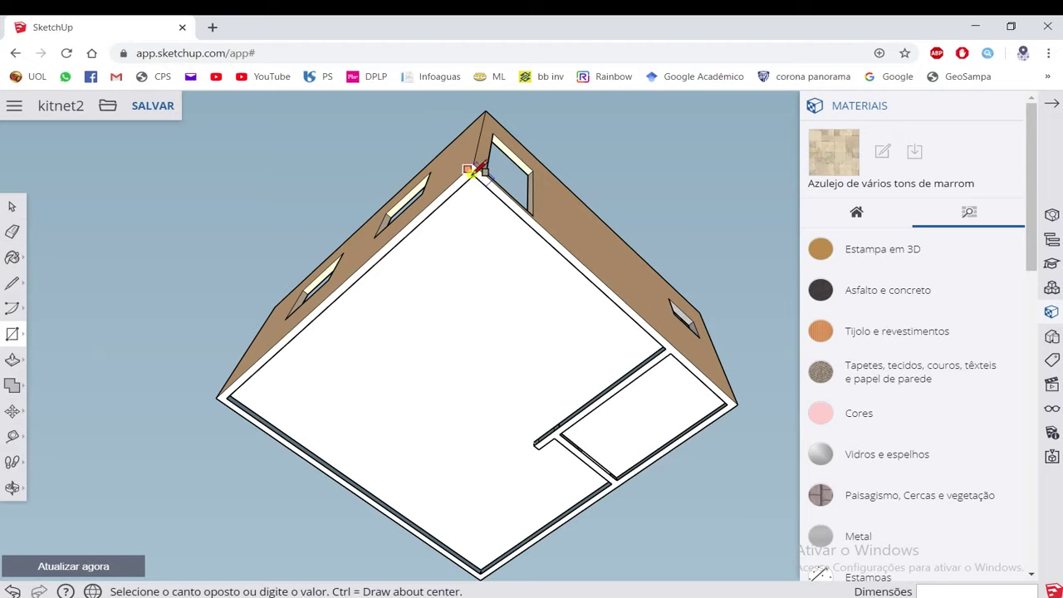
pyautogui.click(474, 175)
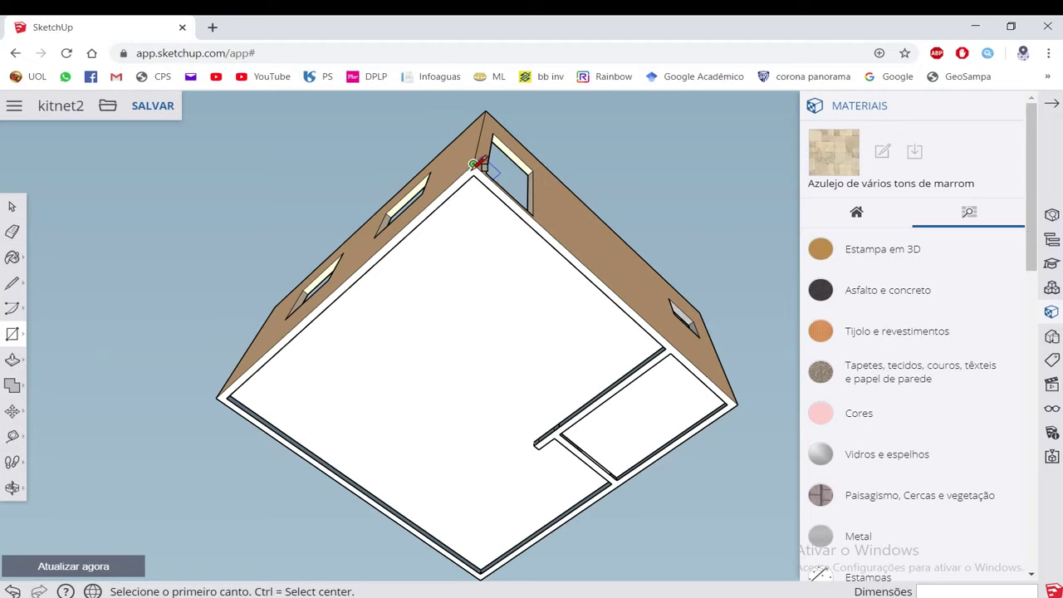
pyautogui.click(474, 164)
pyautogui.moveTo(487, 576); pyautogui.dragTo(487, 402, button='middle')
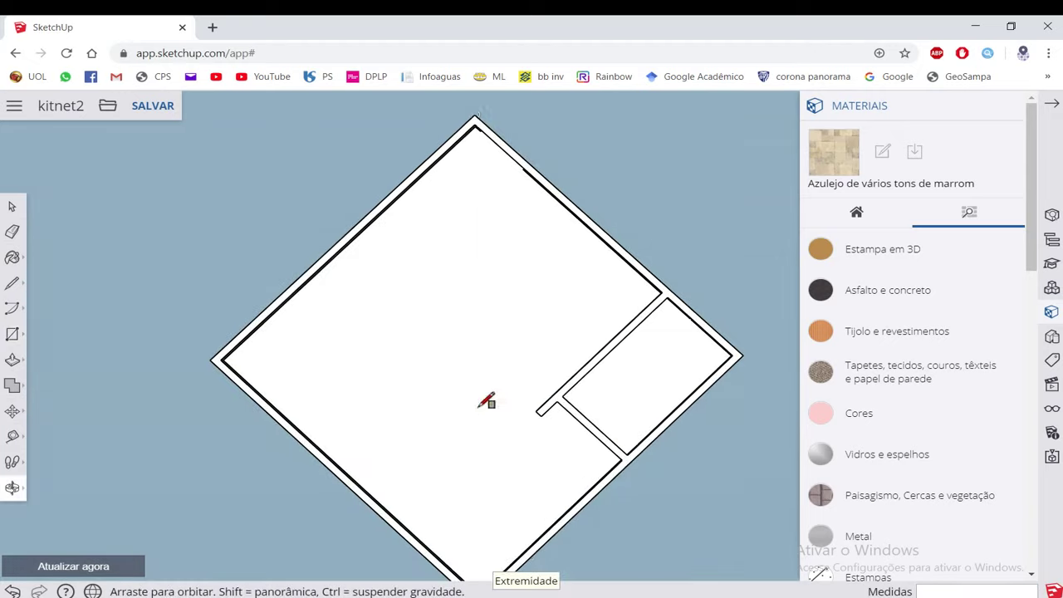
pyautogui.scroll(-3, 479, 392)
pyautogui.scroll(1, 474, 496)
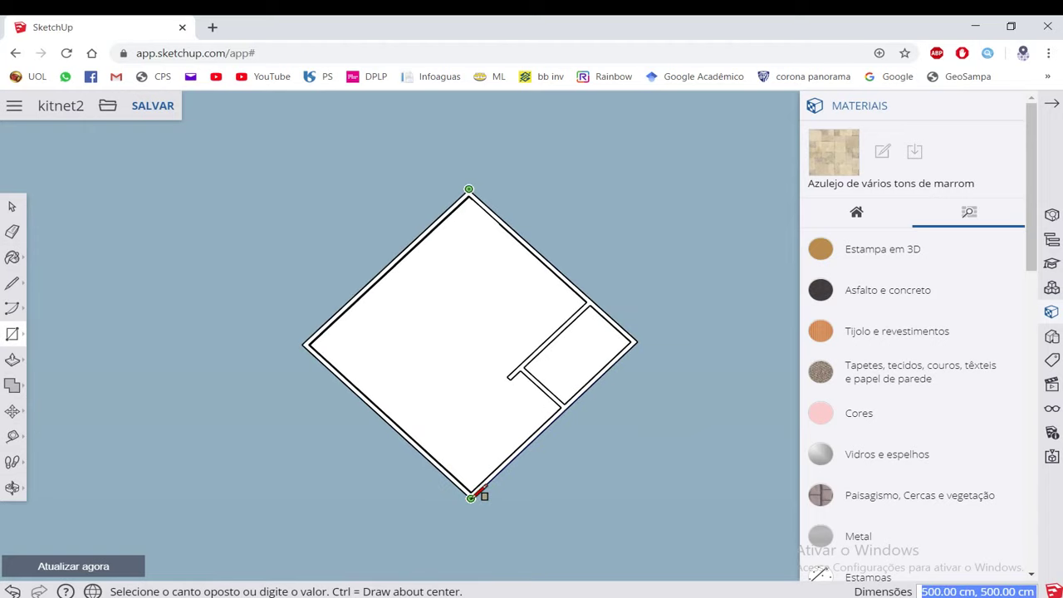
pyautogui.click(471, 497)
pyautogui.moveTo(487, 379)
pyautogui.mouseDown(button='middle')
pyautogui.moveTo(467, 406)
pyautogui.moveTo(402, 253)
pyautogui.mouseUp(button='middle')
pyautogui.press('space')
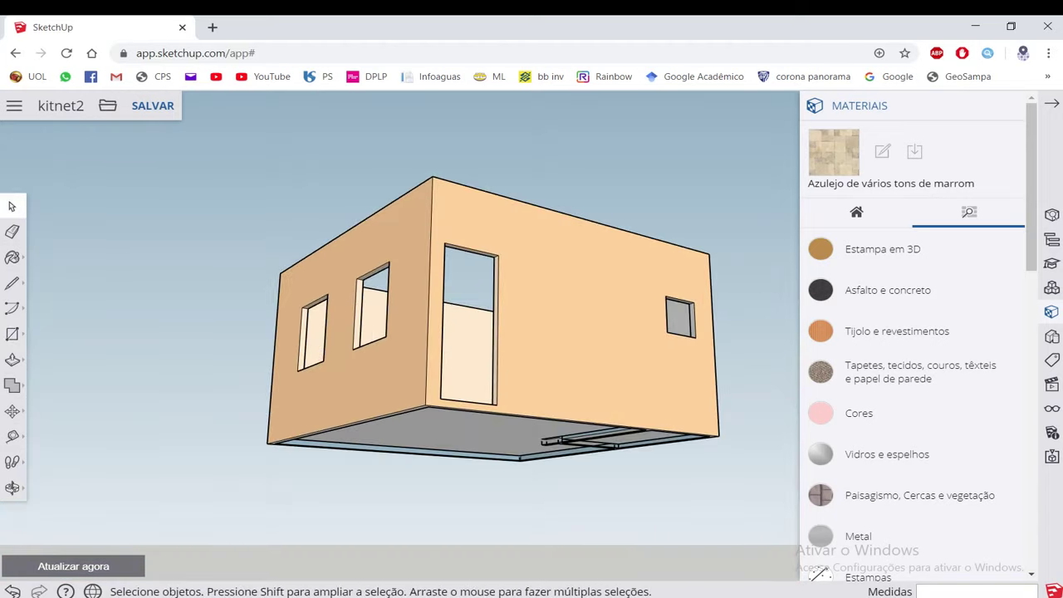
# Paint the new bottom face with the sampled tan and orbit below and above to check it.
pyautogui.click(13, 257)
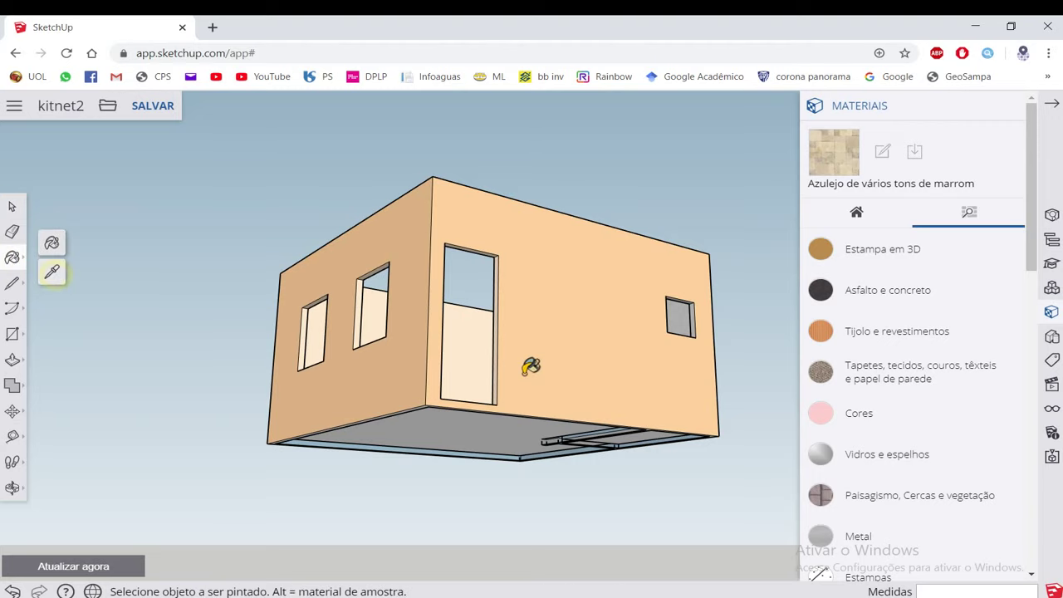
pyautogui.moveTo(522, 380)
pyautogui.mouseDown(button='middle')
pyautogui.moveTo(480, 290)
pyautogui.moveTo(465, 372)
pyautogui.moveTo(457, 242)
pyautogui.mouseUp(button='middle')
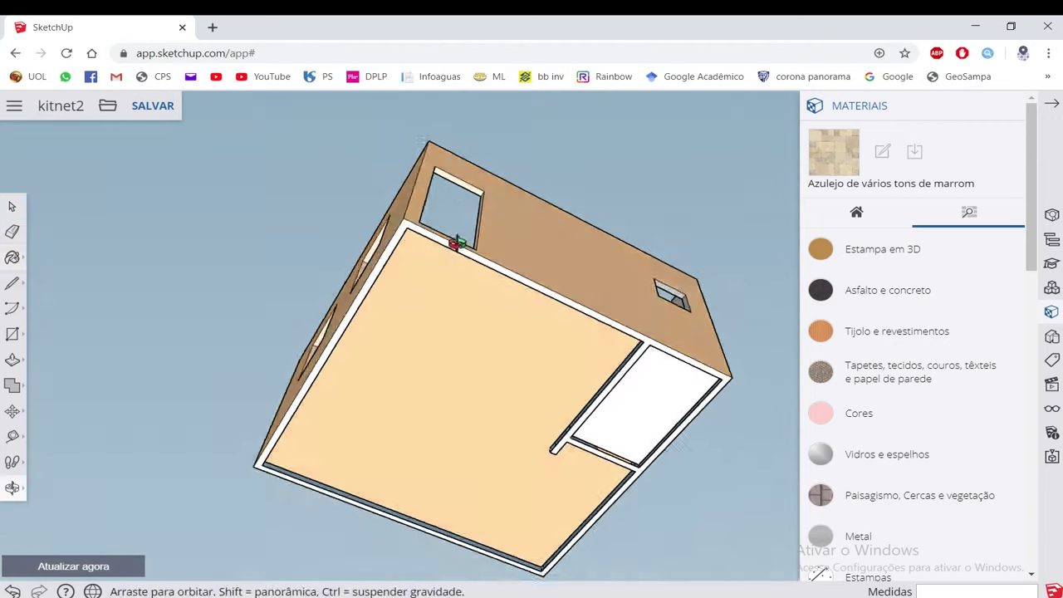
pyautogui.scroll(3, 434, 228)
pyautogui.moveTo(510, 266); pyautogui.dragTo(645, 245, button='middle')
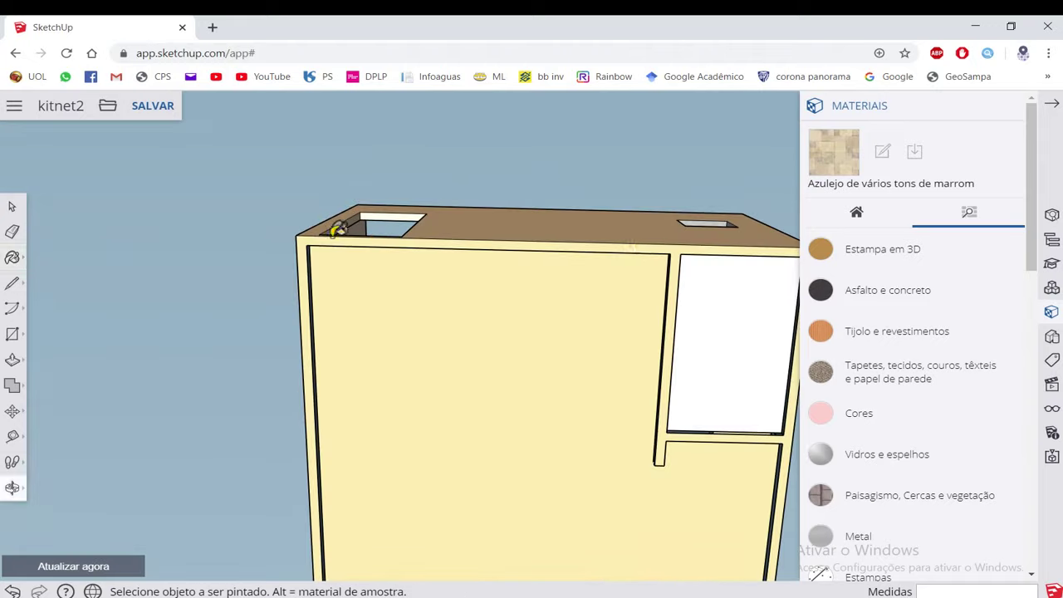
pyautogui.moveTo(662, 315); pyautogui.dragTo(689, 291, button='middle')
pyautogui.scroll(2, 651, 294)
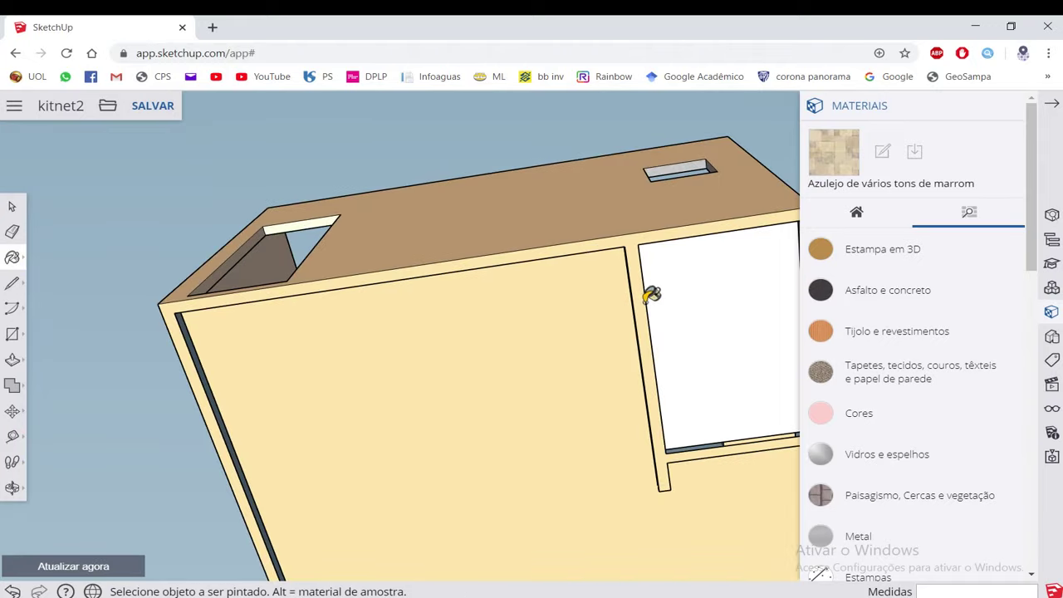
pyautogui.scroll(-3, 646, 294)
pyautogui.scroll(-2, 545, 351)
pyautogui.moveTo(550, 352); pyautogui.dragTo(482, 435, button='middle')
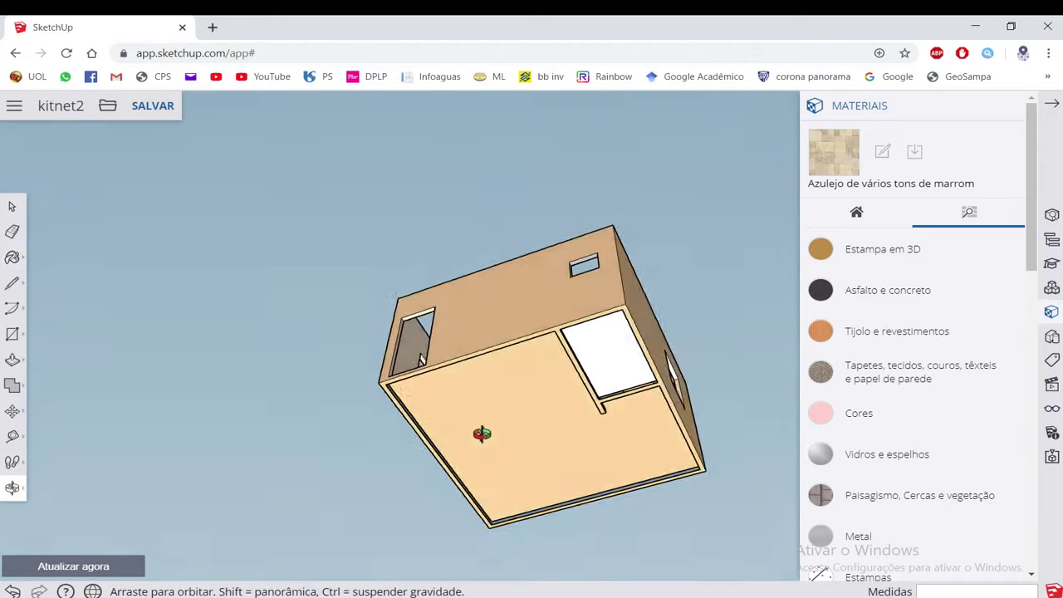
pyautogui.moveTo(605, 407)
pyautogui.mouseDown(button='middle')
pyautogui.moveTo(637, 339)
pyautogui.moveTo(474, 274)
pyautogui.moveTo(612, 437)
pyautogui.moveTo(536, 428)
pyautogui.moveTo(487, 321)
pyautogui.moveTo(491, 384)
pyautogui.moveTo(681, 418)
pyautogui.moveTo(539, 485)
pyautogui.moveTo(482, 421)
pyautogui.moveTo(375, 335)
pyautogui.mouseUp(button='middle')
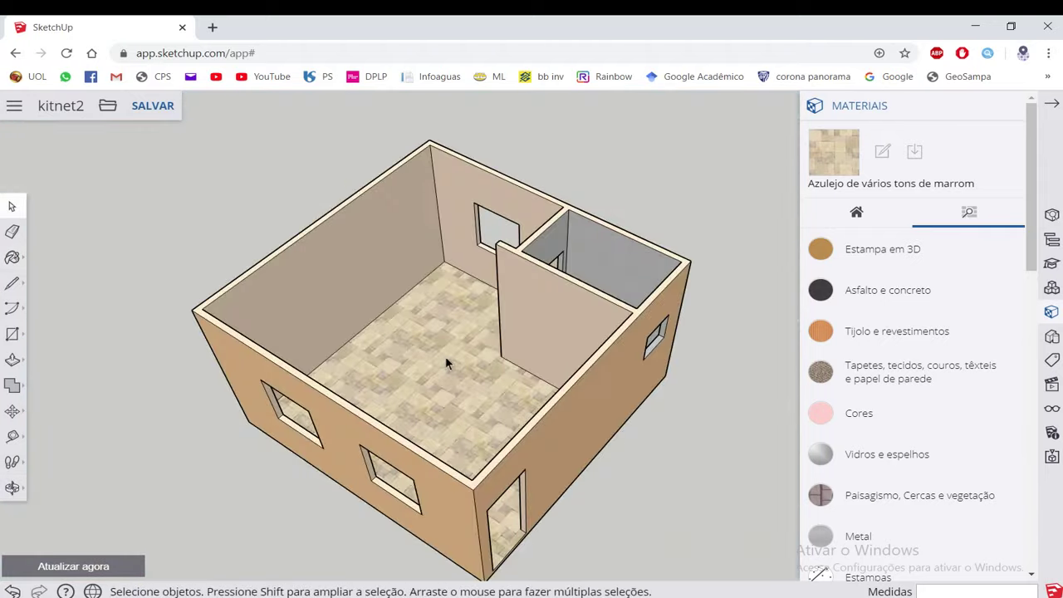
pyautogui.moveTo(446, 361)
pyautogui.mouseDown(button='middle')
pyautogui.moveTo(443, 277)
pyautogui.moveTo(340, 294)
pyautogui.moveTo(428, 363)
pyautogui.mouseUp(button='middle')
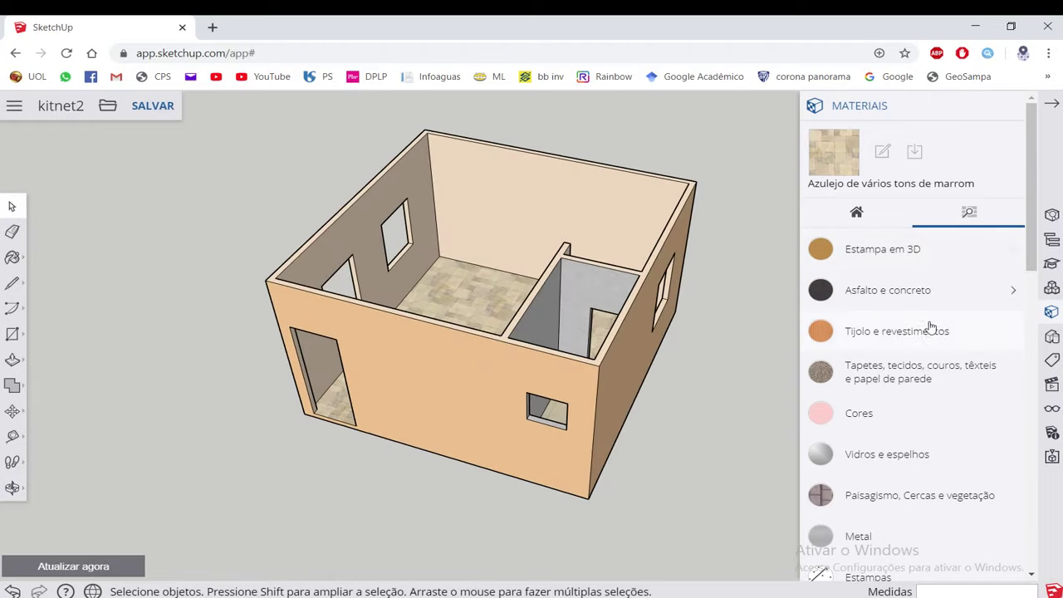
# Open the Informações da entidade panel above Materiais and orbit the house to its other side.
pyautogui.scroll(-2, 931, 328)
pyautogui.scroll(-3, 925, 337)
pyautogui.scroll(-5, 933, 341)
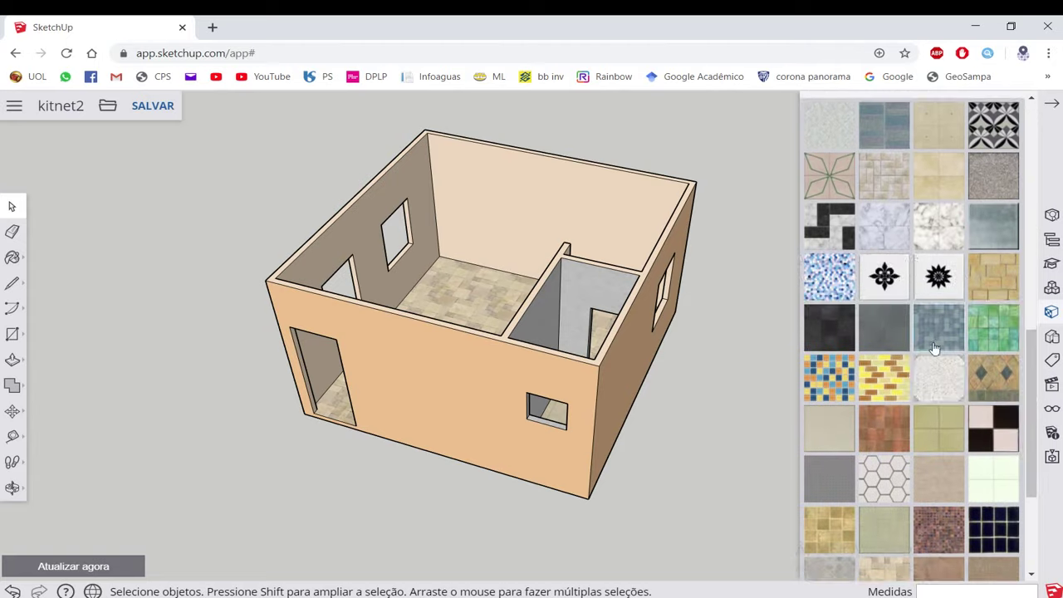
pyautogui.scroll(3, 933, 348)
pyautogui.scroll(2, 932, 349)
pyautogui.scroll(5, 935, 332)
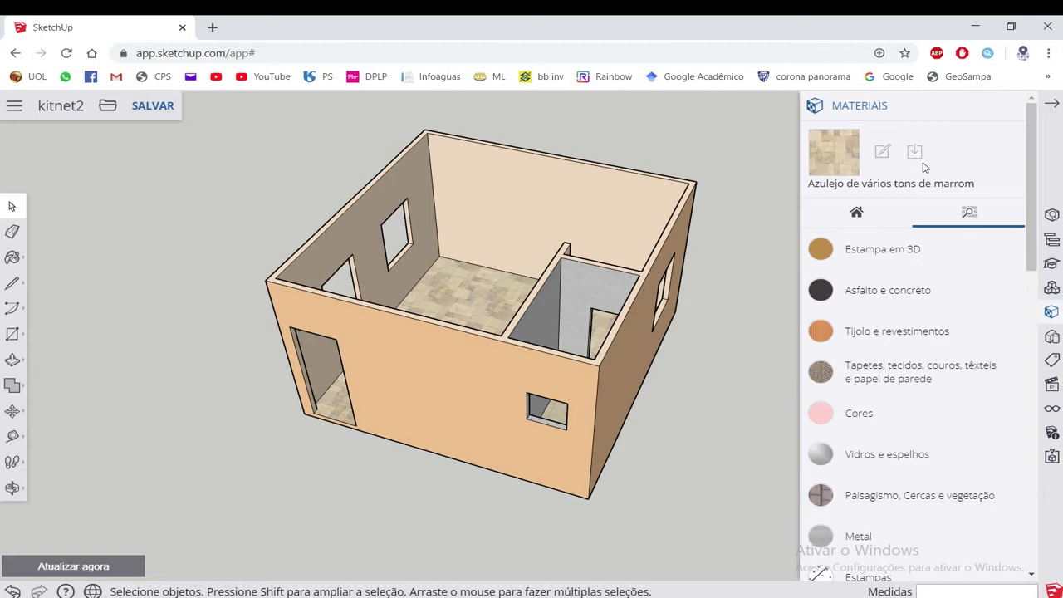
pyautogui.click(1053, 216)
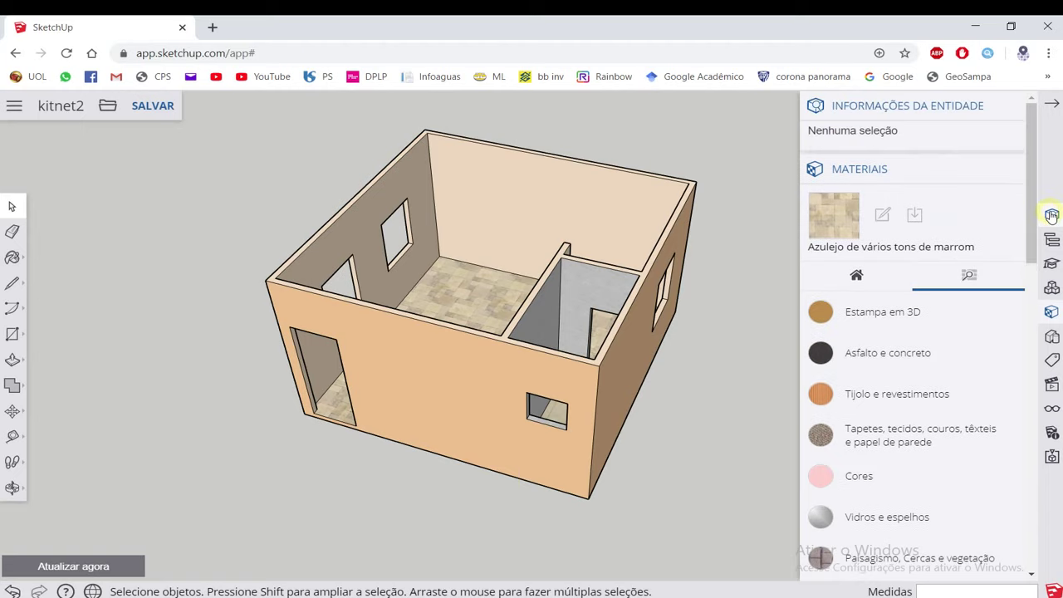
pyautogui.moveTo(472, 191)
pyautogui.mouseDown(button='middle')
pyautogui.moveTo(445, 233)
pyautogui.moveTo(695, 294)
pyautogui.moveTo(404, 321)
pyautogui.moveTo(528, 283)
pyautogui.moveTo(475, 277)
pyautogui.moveTo(479, 314)
pyautogui.mouseUp(button='middle')
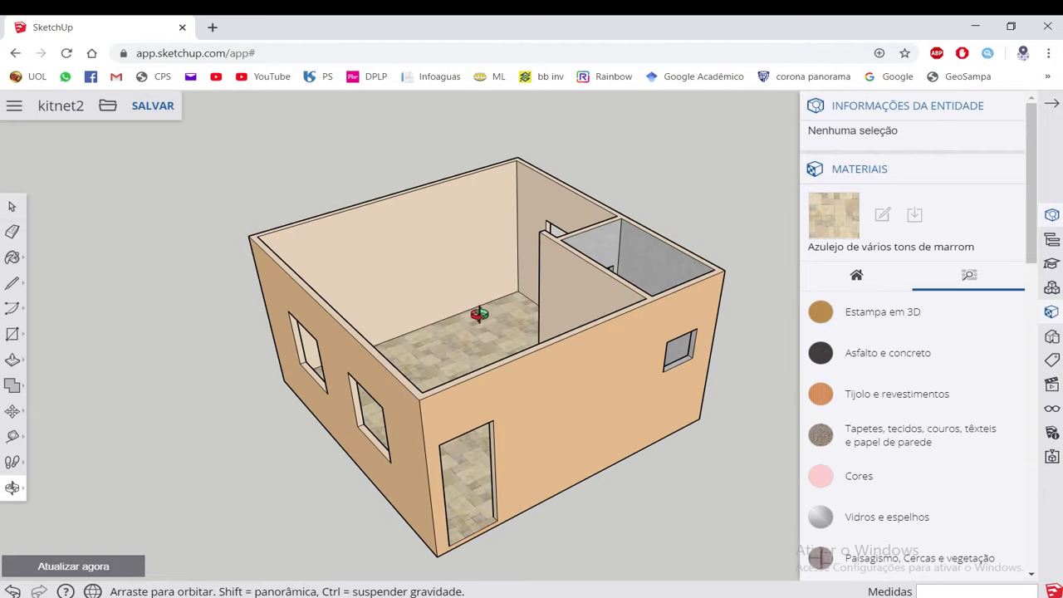
# Save kitnet2 and download a copy as kitnet2.skp.
pyautogui.click(148, 111)
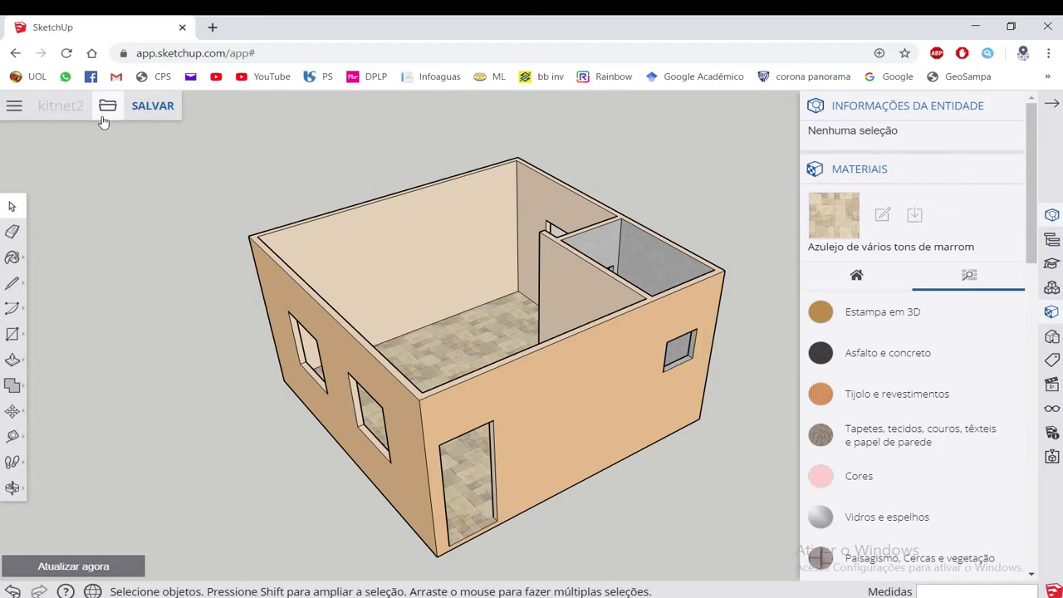
pyautogui.click(107, 108)
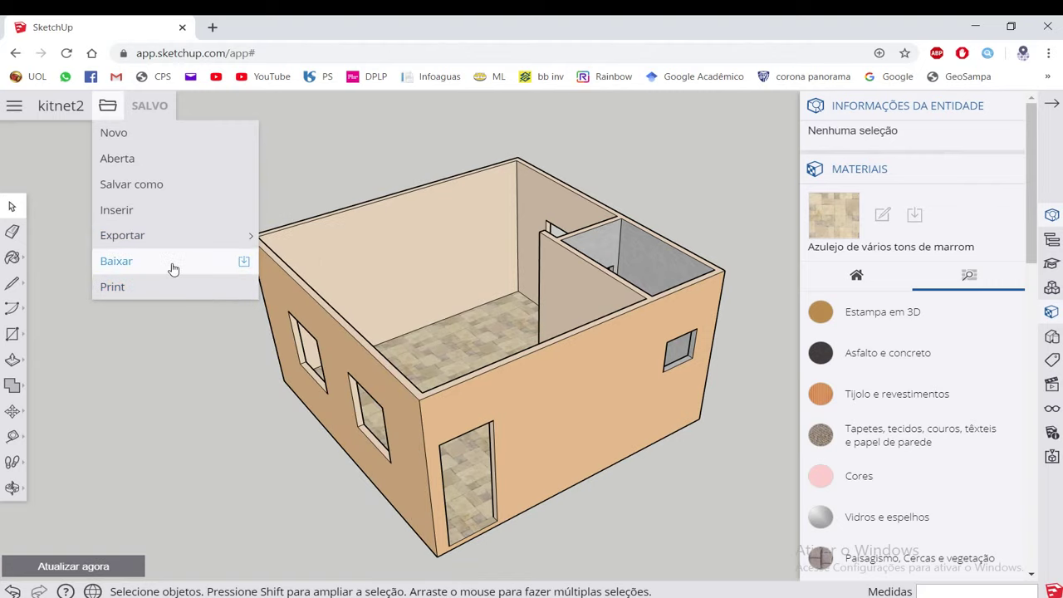
pyautogui.click(173, 266)
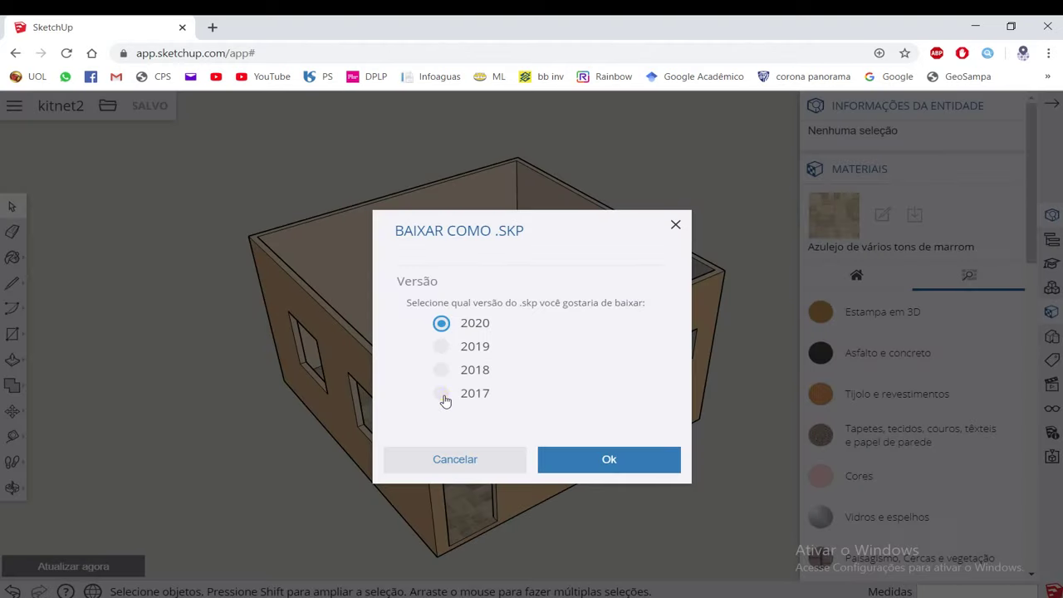
pyautogui.click(586, 461)
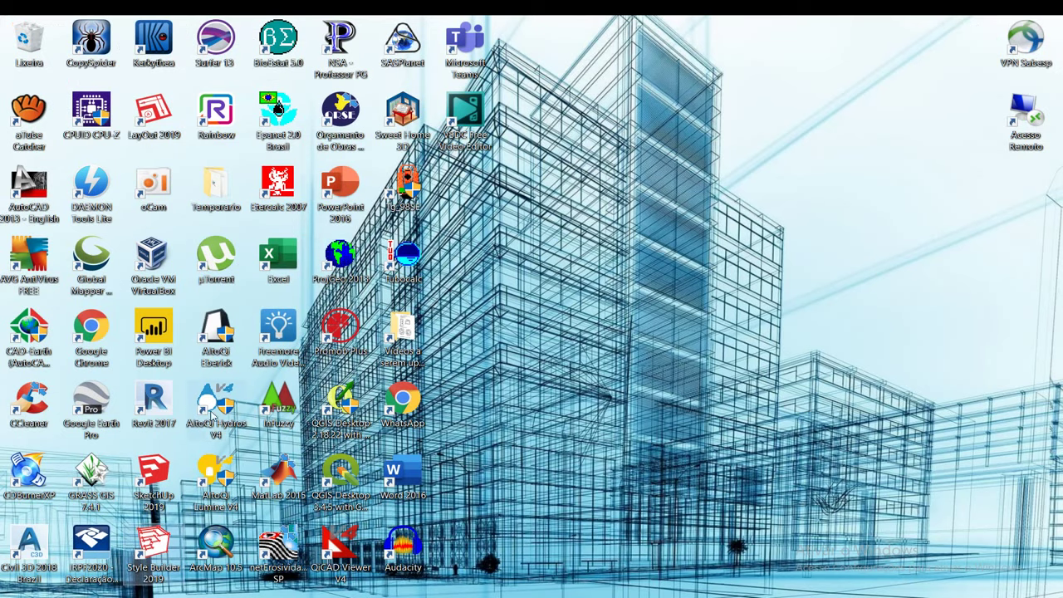
# Open the downloaded kitnet2.skp from Downloads in SketchUp Pro 2019 and orbit to inspect its walls.
pyautogui.doubleClick(153, 474)
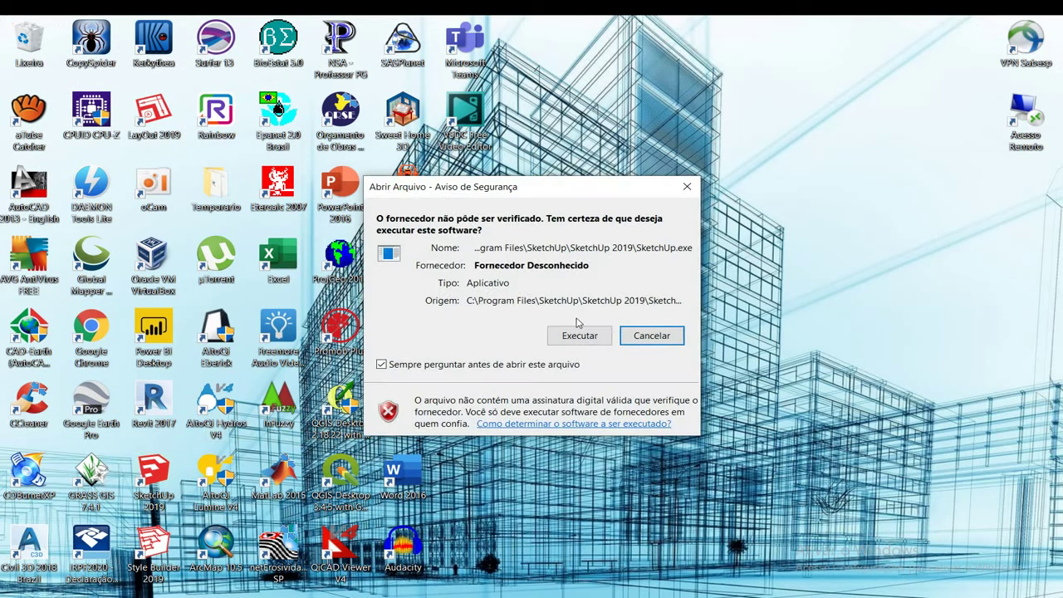
pyautogui.click(579, 334)
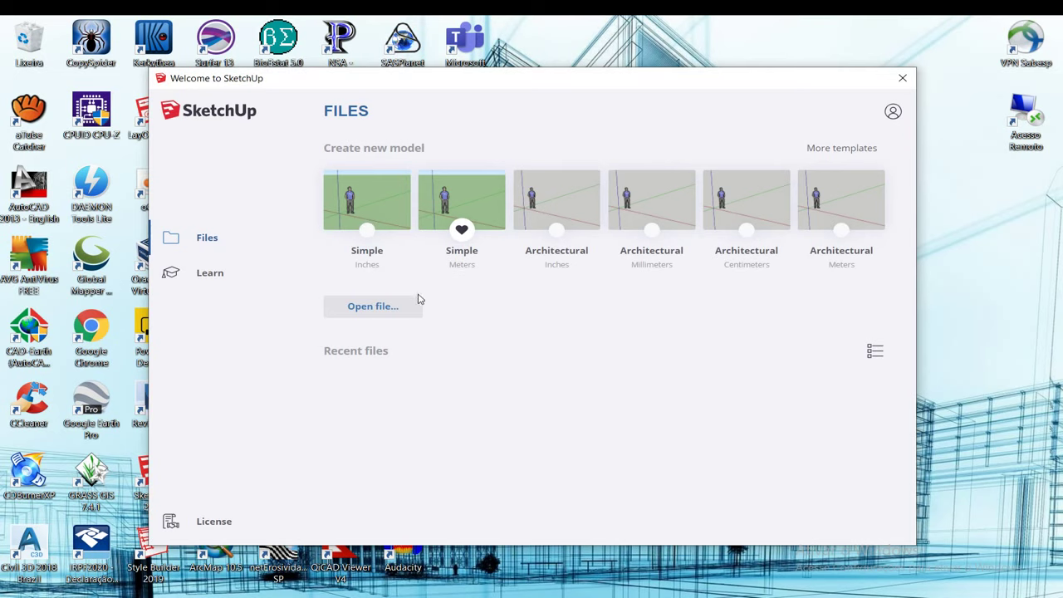
pyautogui.click(415, 304)
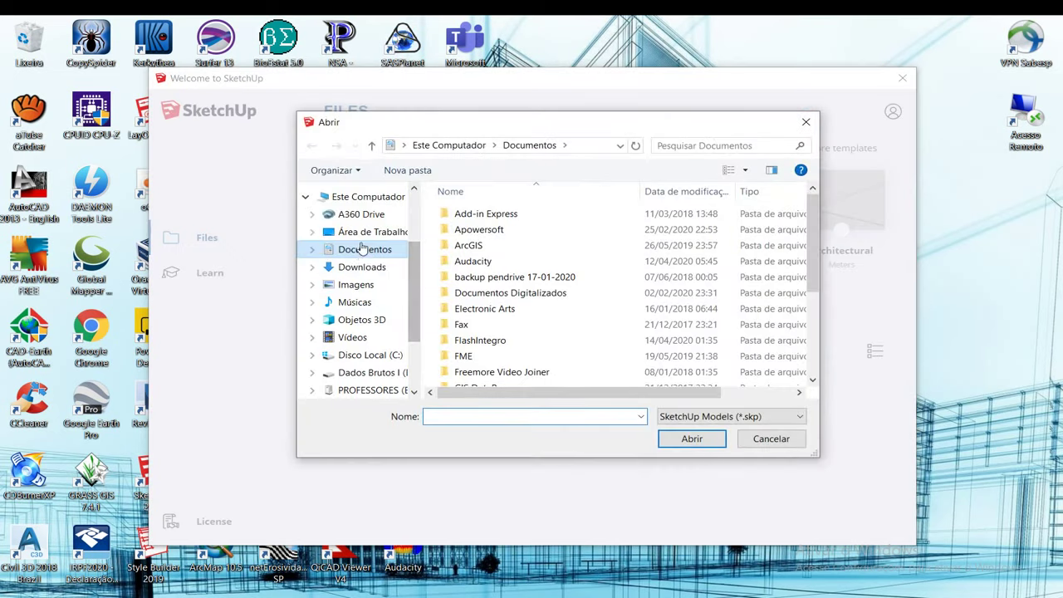
pyautogui.click(363, 267)
pyautogui.doubleClick(468, 235)
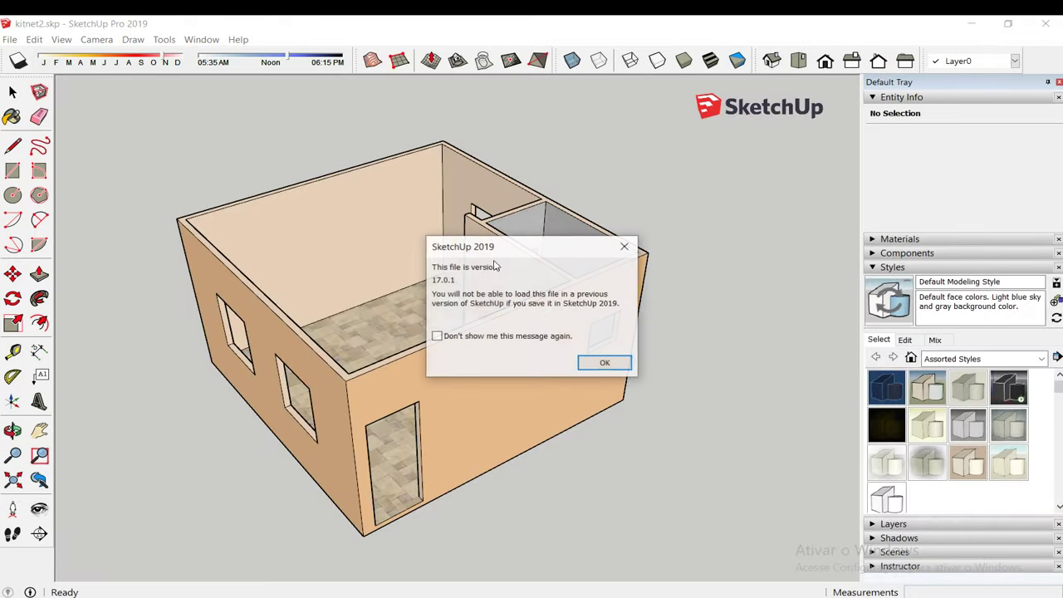
pyautogui.click(603, 363)
pyautogui.moveTo(603, 365); pyautogui.dragTo(570, 404, button='middle')
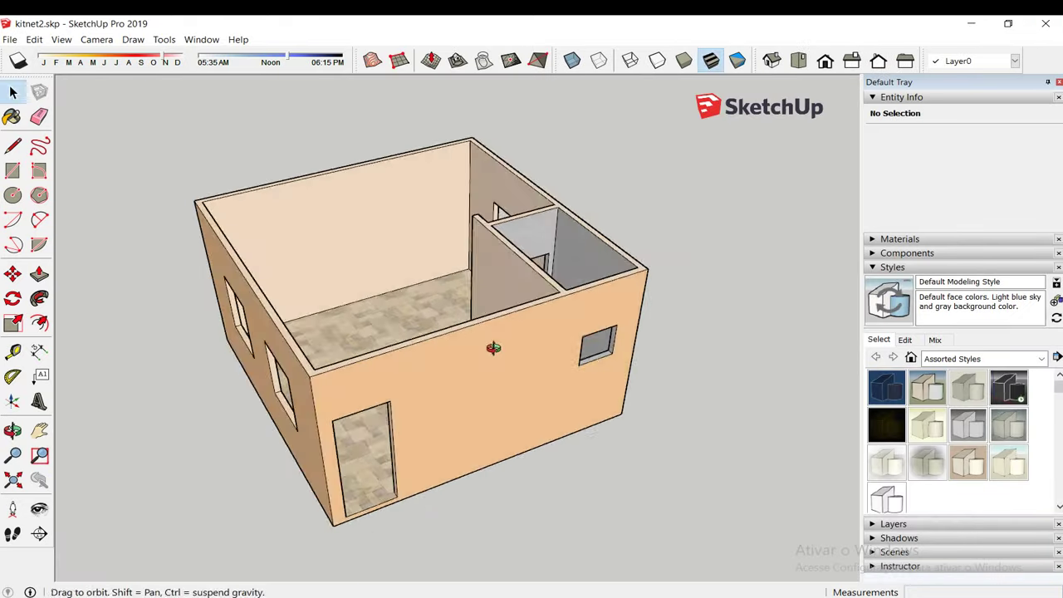
pyautogui.moveTo(492, 248)
pyautogui.mouseDown(button='middle')
pyautogui.moveTo(527, 275)
pyautogui.moveTo(474, 249)
pyautogui.moveTo(361, 301)
pyautogui.moveTo(360, 274)
pyautogui.mouseUp(button='middle')
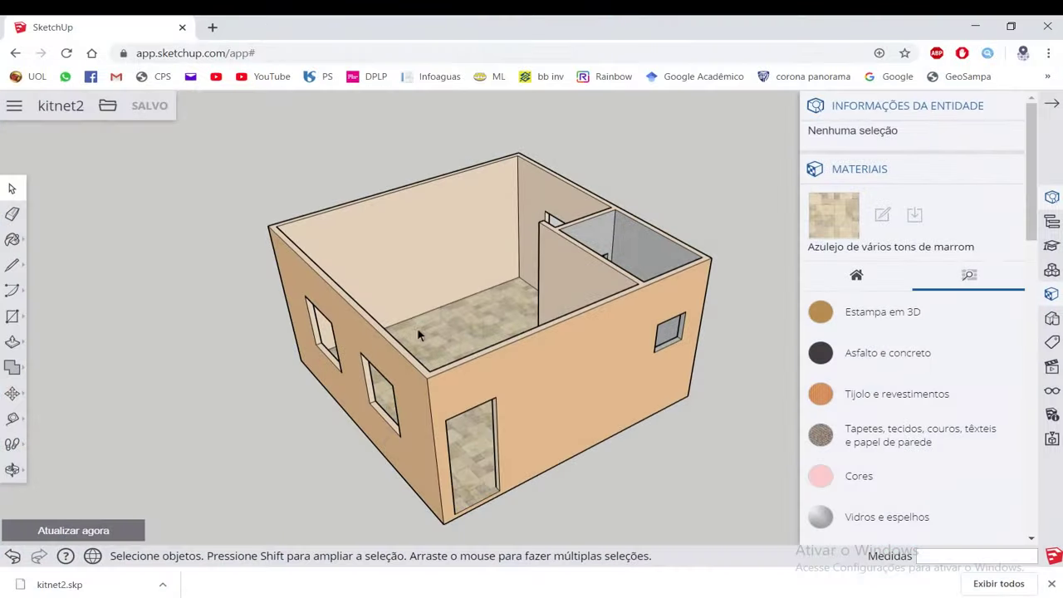
# Swap Entity Info and Materials for the Exibições panel, set a standard iso view, and show the export formats.
pyautogui.moveTo(417, 327); pyautogui.dragTo(434, 315, button='middle')
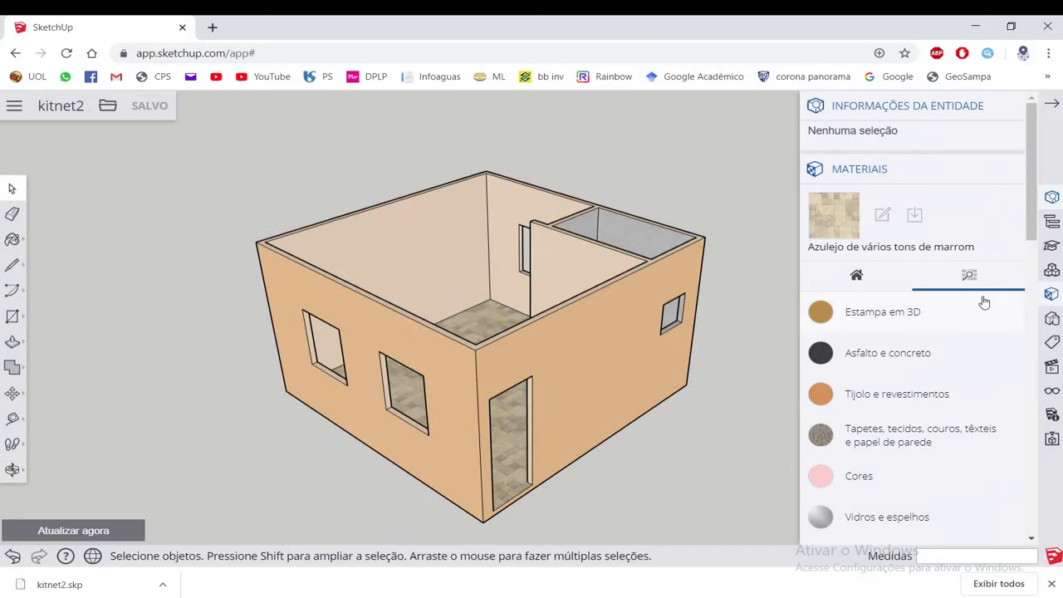
pyautogui.click(1052, 103)
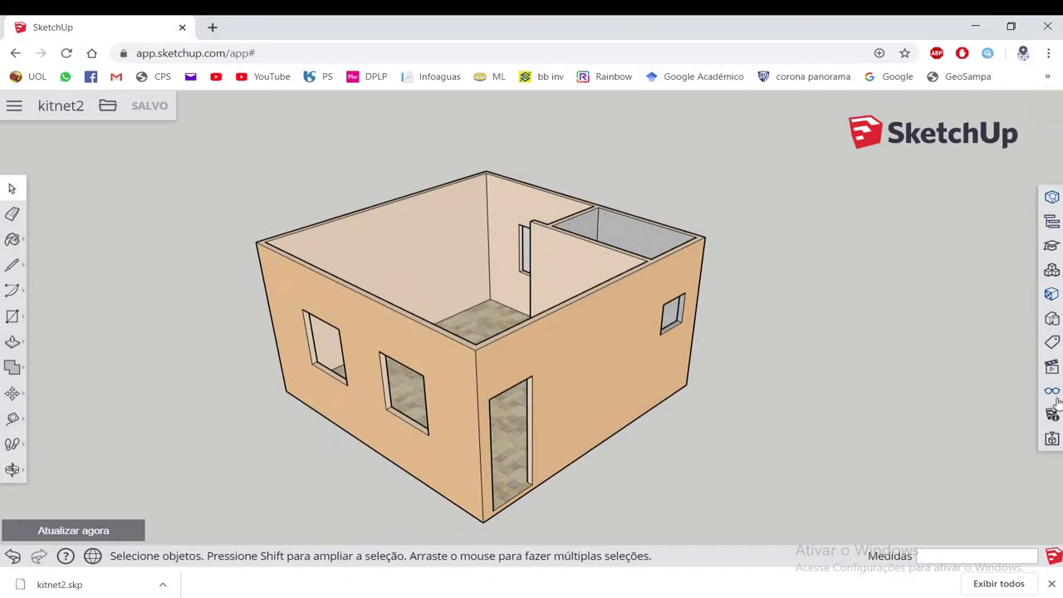
pyautogui.click(1053, 367)
pyautogui.scroll(5, 914, 266)
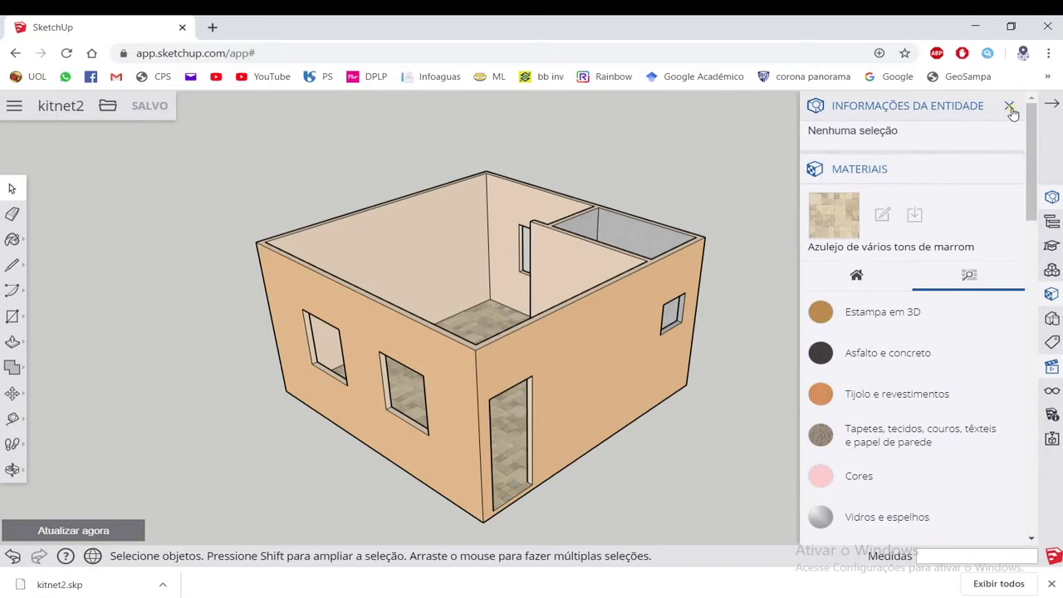
pyautogui.click(1010, 109)
pyautogui.click(1008, 108)
pyautogui.click(887, 142)
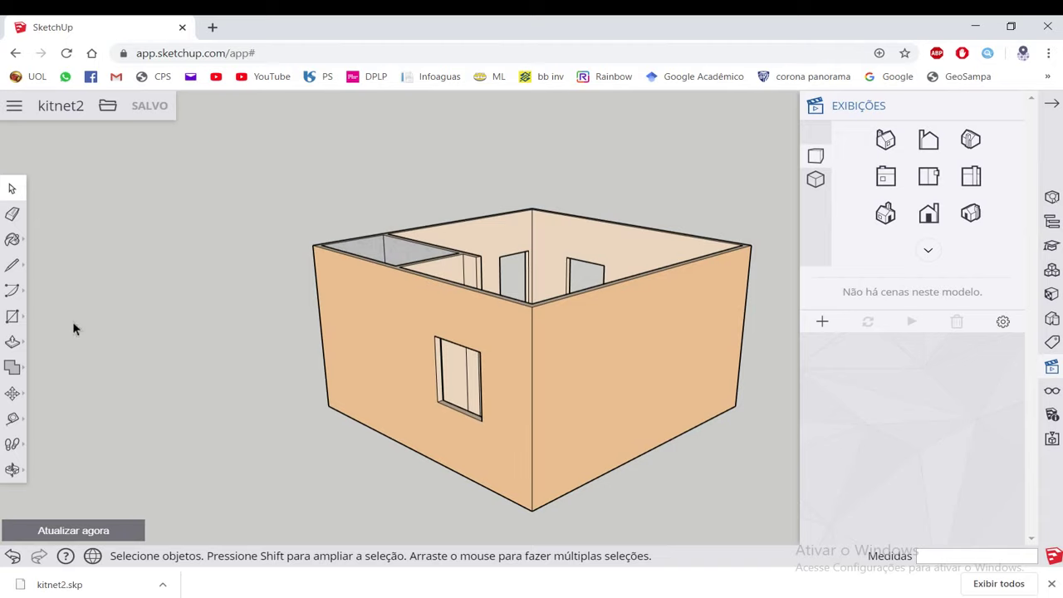
pyautogui.click(111, 105)
pyautogui.moveTo(123, 235)
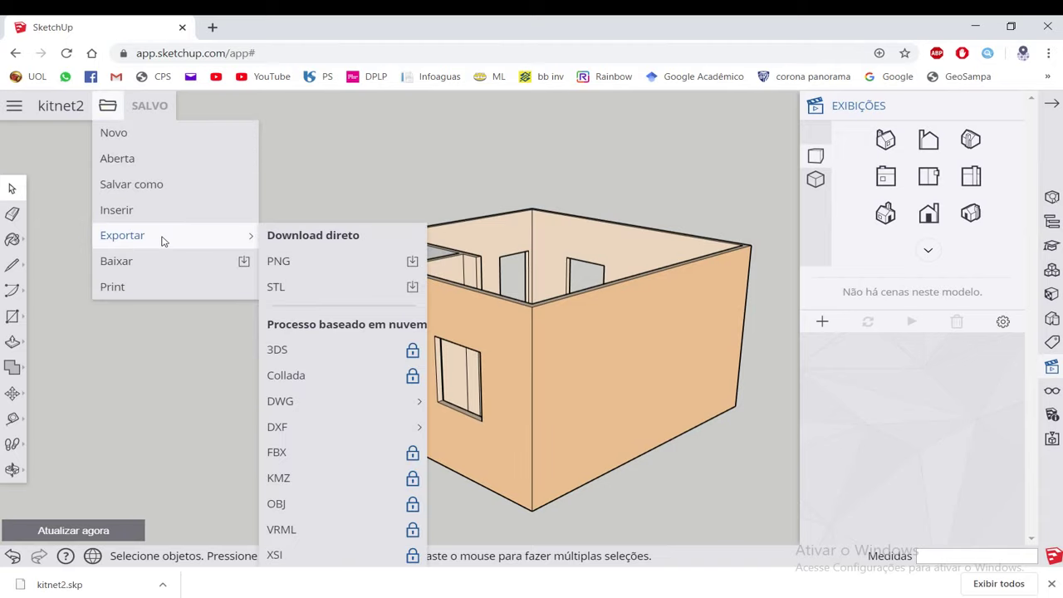
# Export the standard iso view as kitnet2.png, disabling the size warning.
pyautogui.click(274, 260)
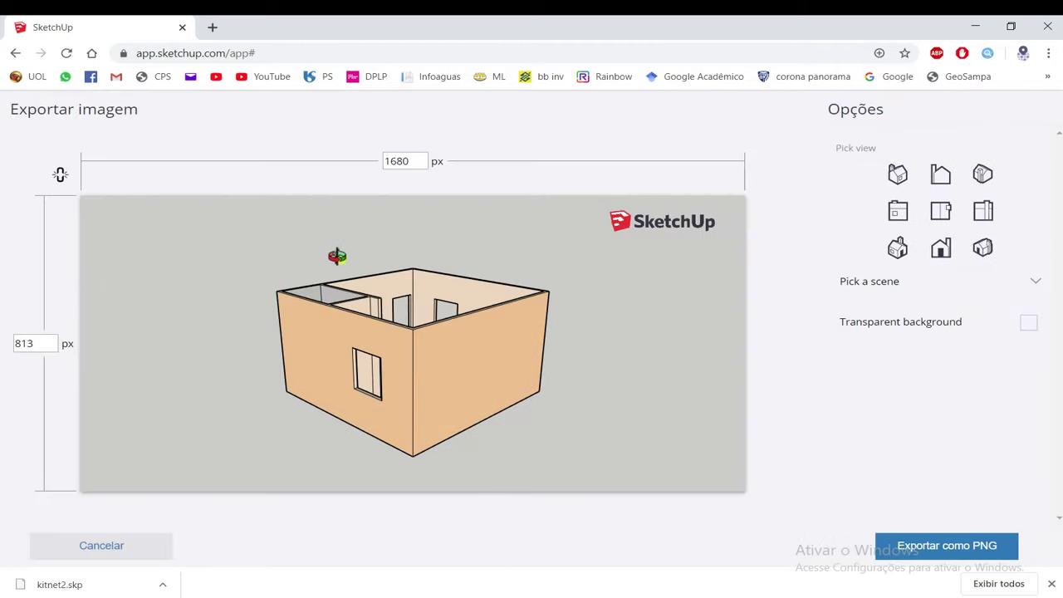
pyautogui.moveTo(338, 257); pyautogui.dragTo(403, 339)
pyautogui.scroll(3, 433, 321)
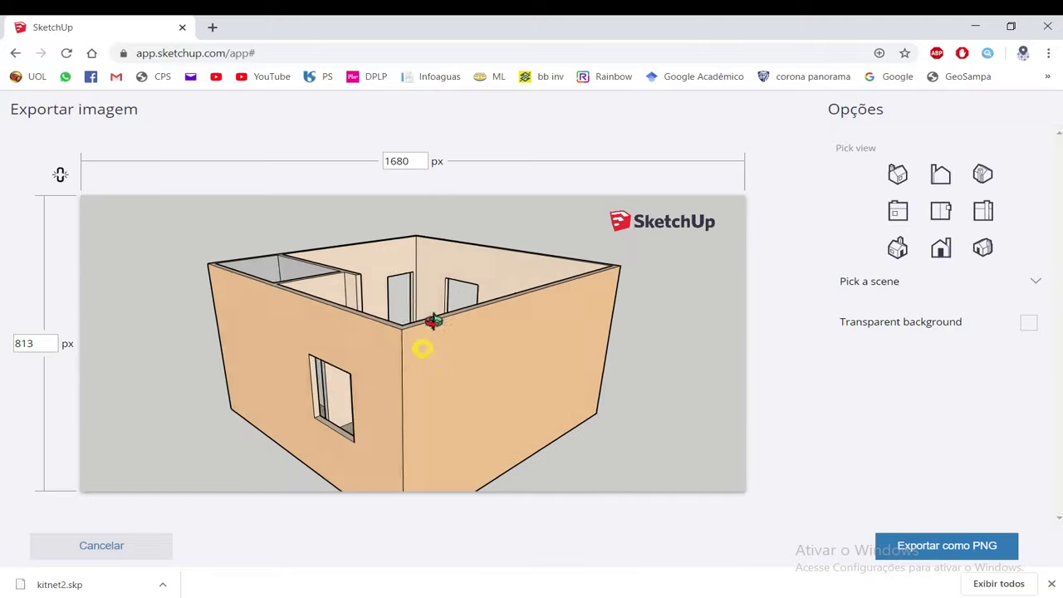
pyautogui.scroll(-3, 433, 321)
pyautogui.click(901, 173)
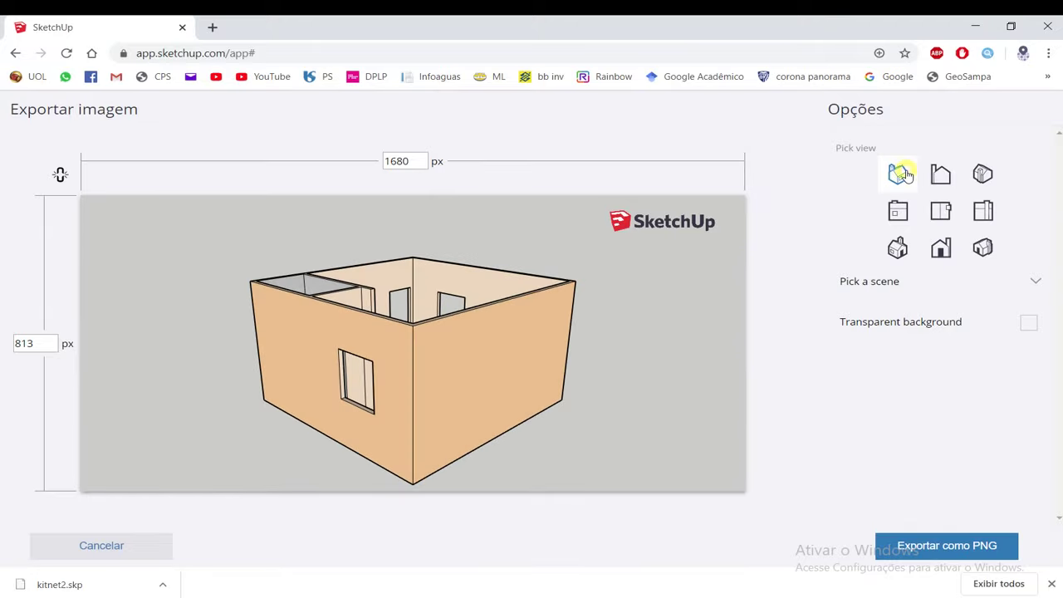
pyautogui.click(953, 548)
pyautogui.click(497, 337)
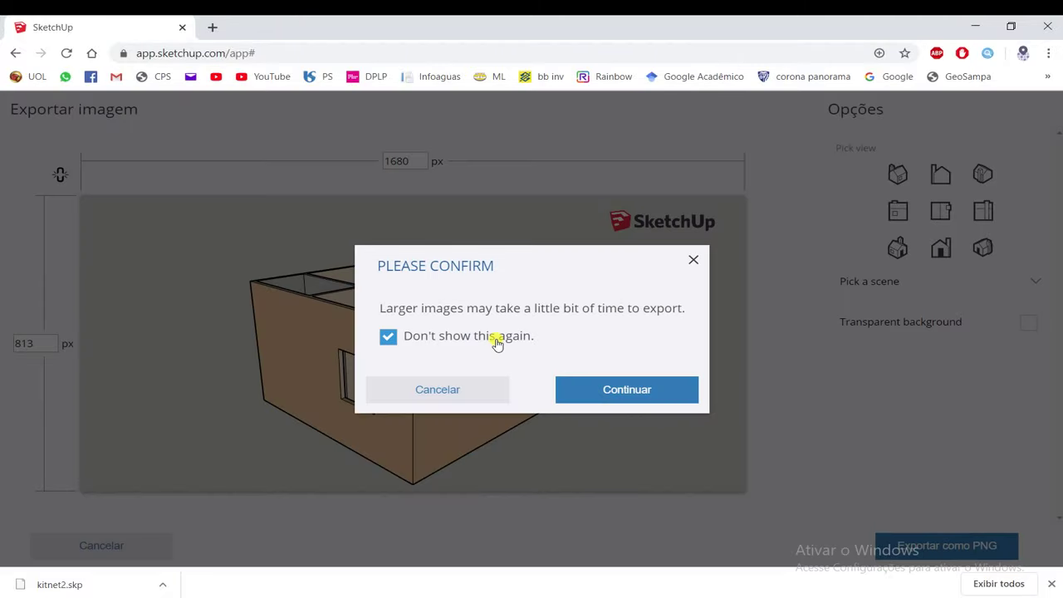
pyautogui.click(588, 391)
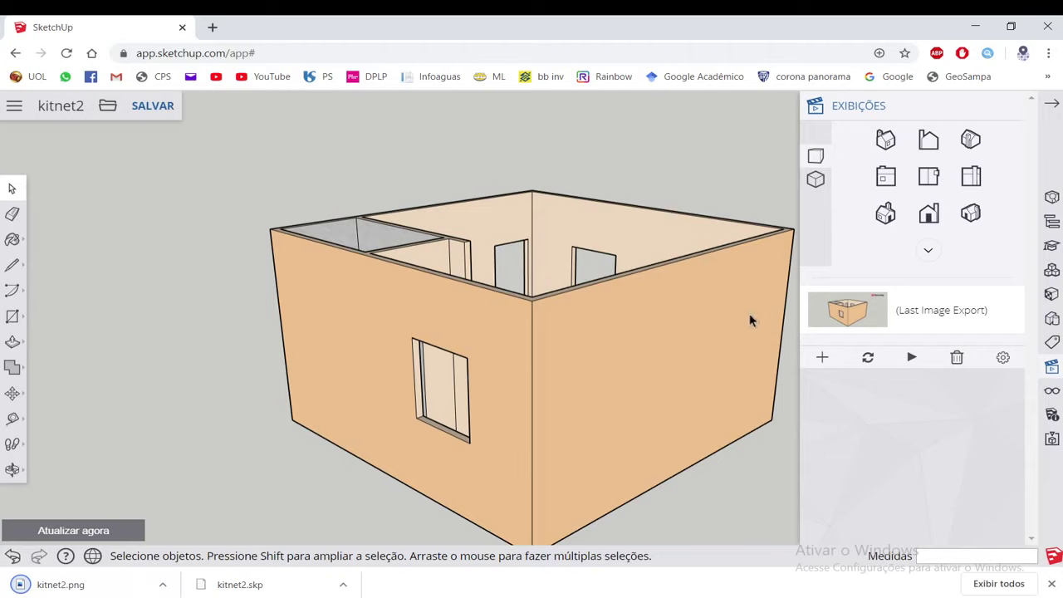
# Switch to the Front standard view and export it as a 1680 × 813 px PNG.
pyautogui.click(929, 215)
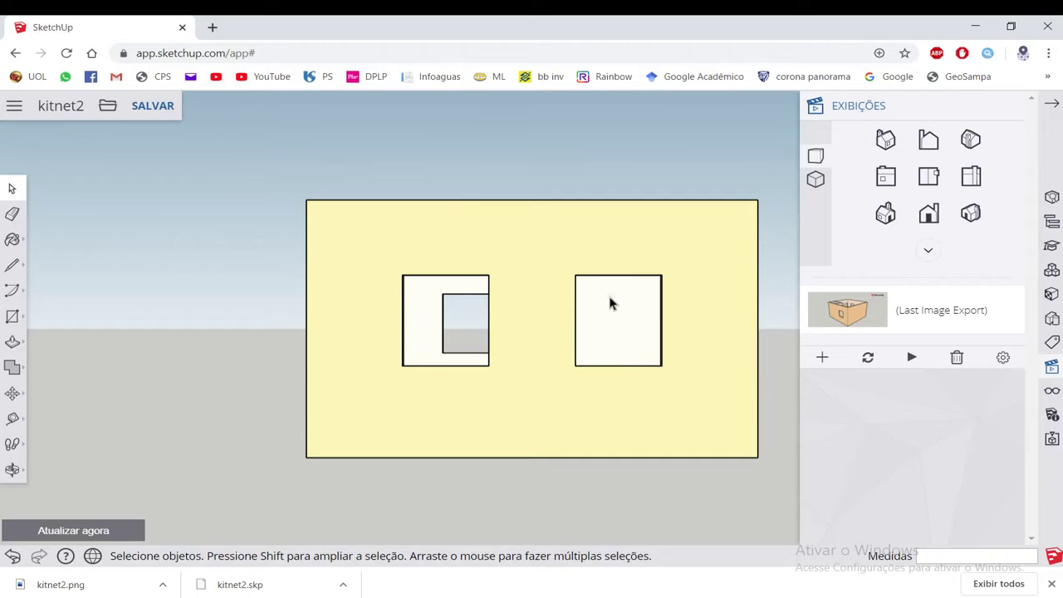
pyautogui.click(108, 105)
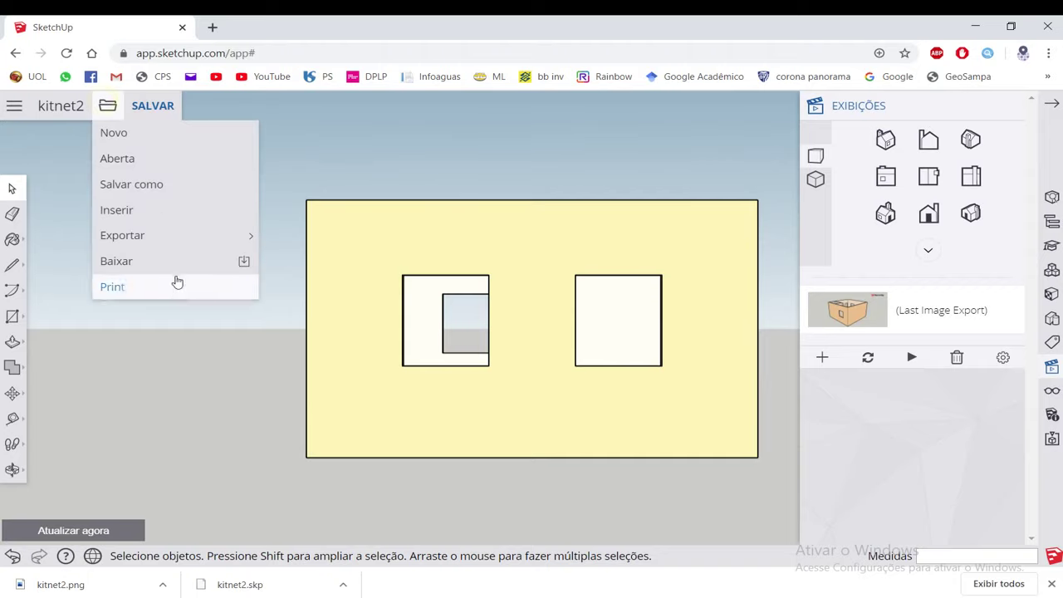
pyautogui.moveTo(122, 235)
pyautogui.click(312, 259)
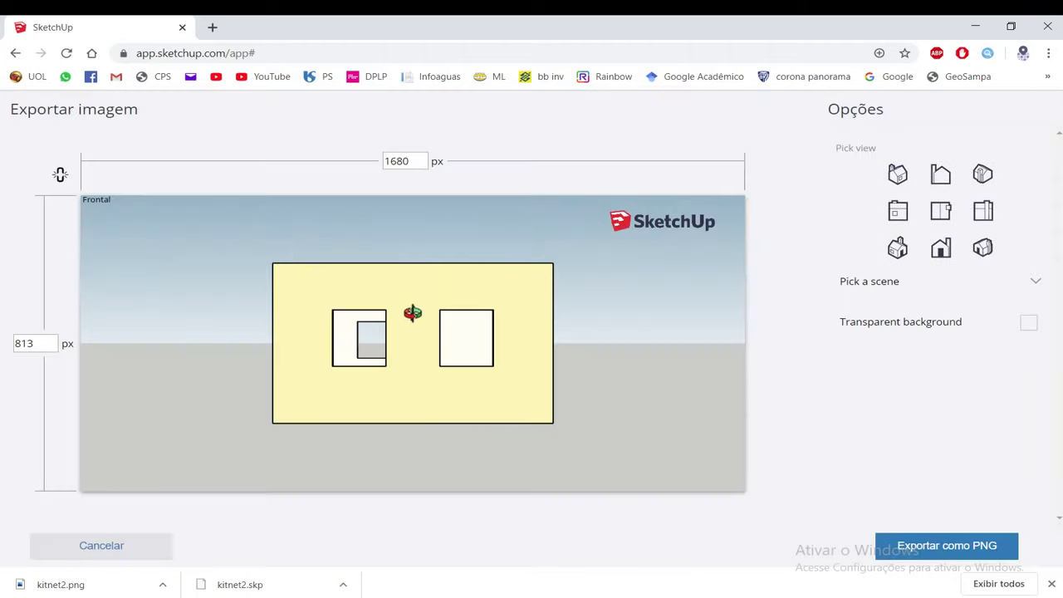
pyautogui.click(912, 546)
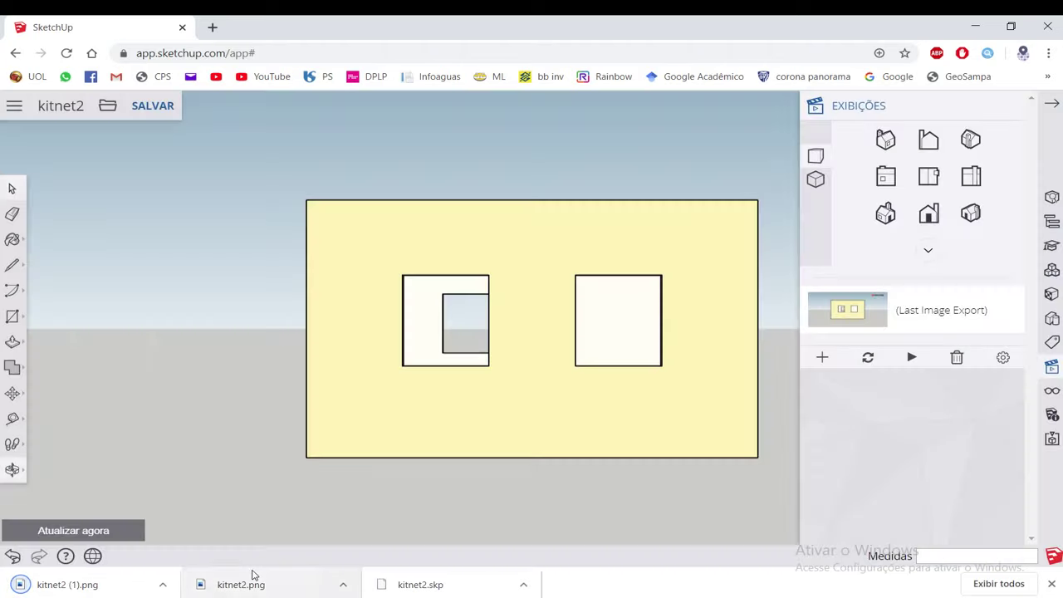
# View kitnet2.png in Windows Photos, then return to the SketchUp model.
pyautogui.click(252, 580)
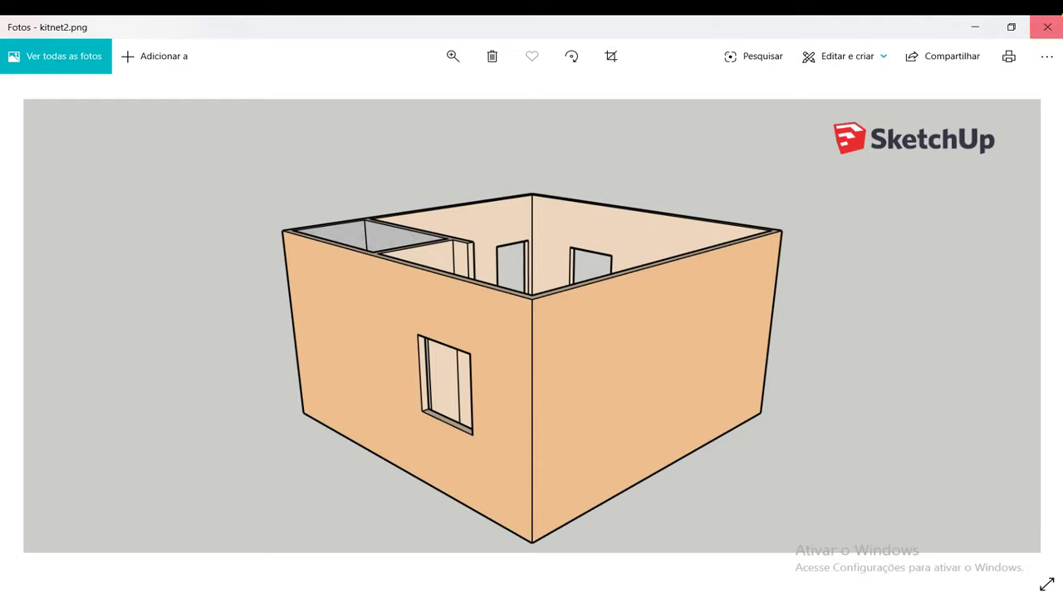
pyautogui.hotkey('alt', 'Tab')
# Leave the print preview and orbit the house down to an overhead view of the floor.
pyautogui.click(107, 110)
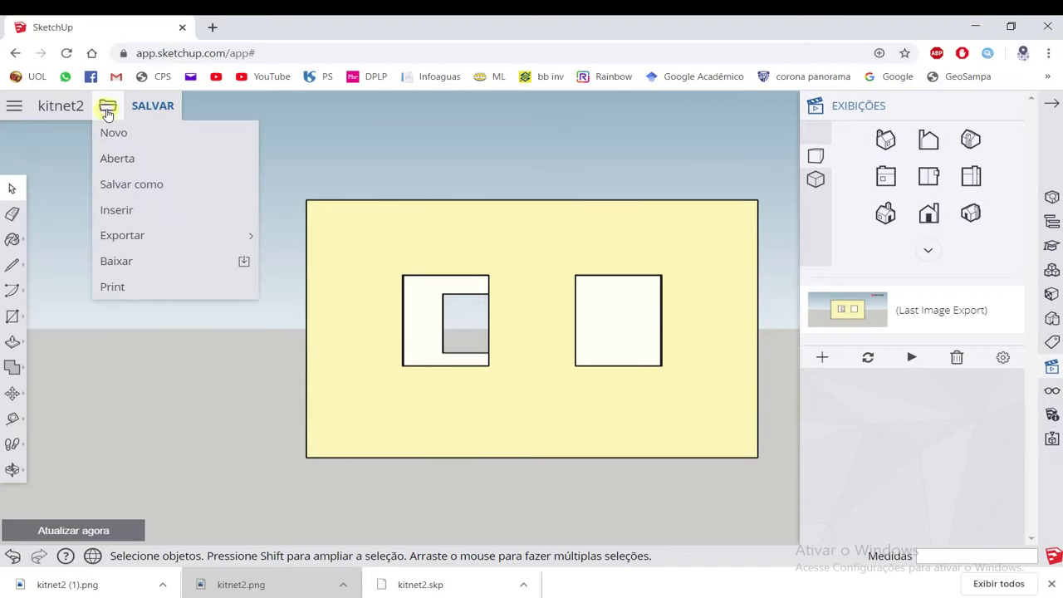
pyautogui.click(136, 287)
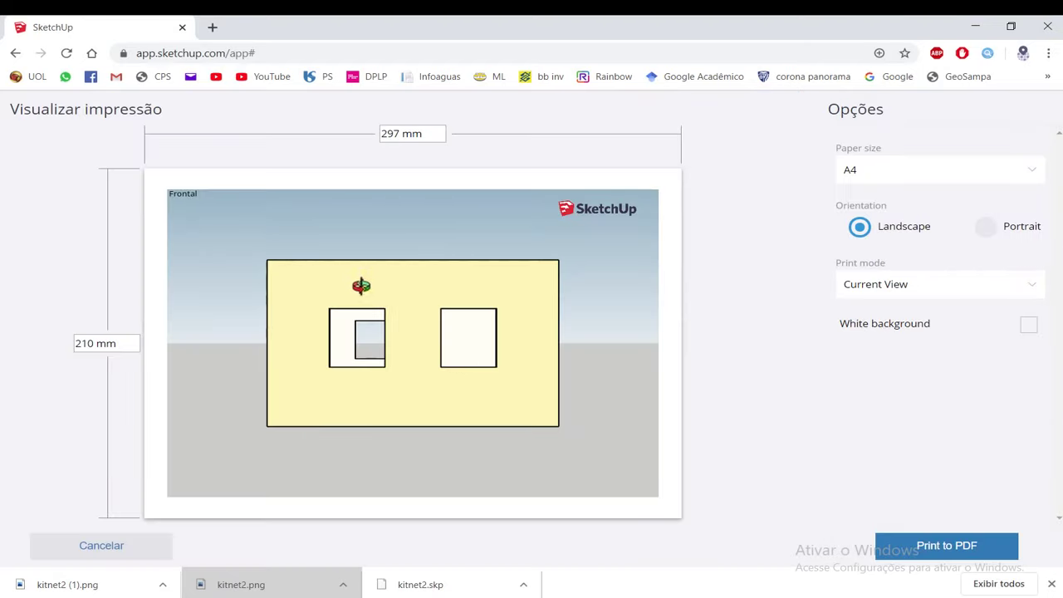
pyautogui.moveTo(361, 285); pyautogui.dragTo(211, 158, button='middle')
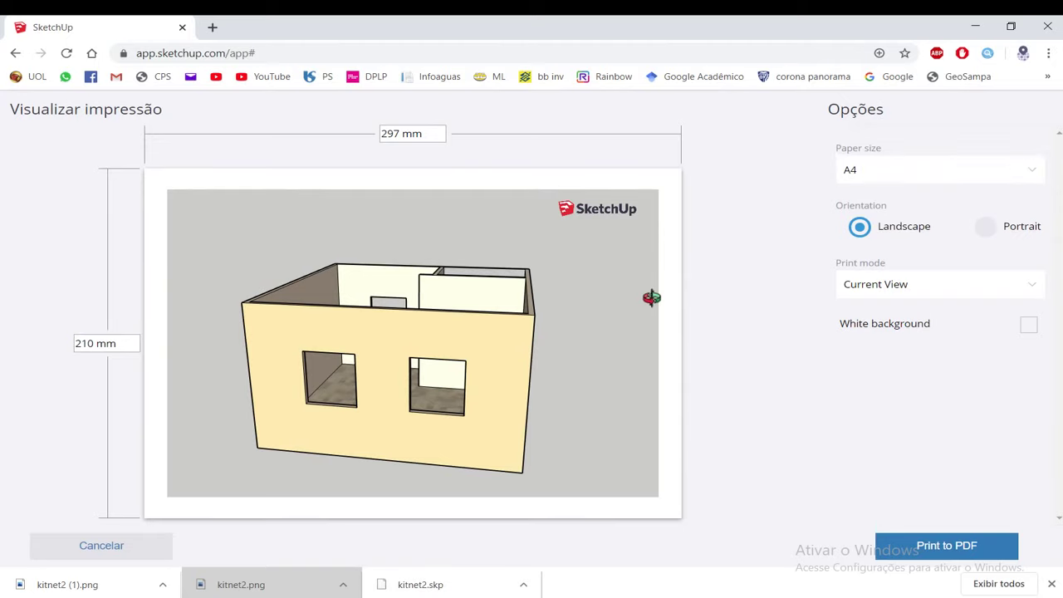
pyautogui.click(108, 545)
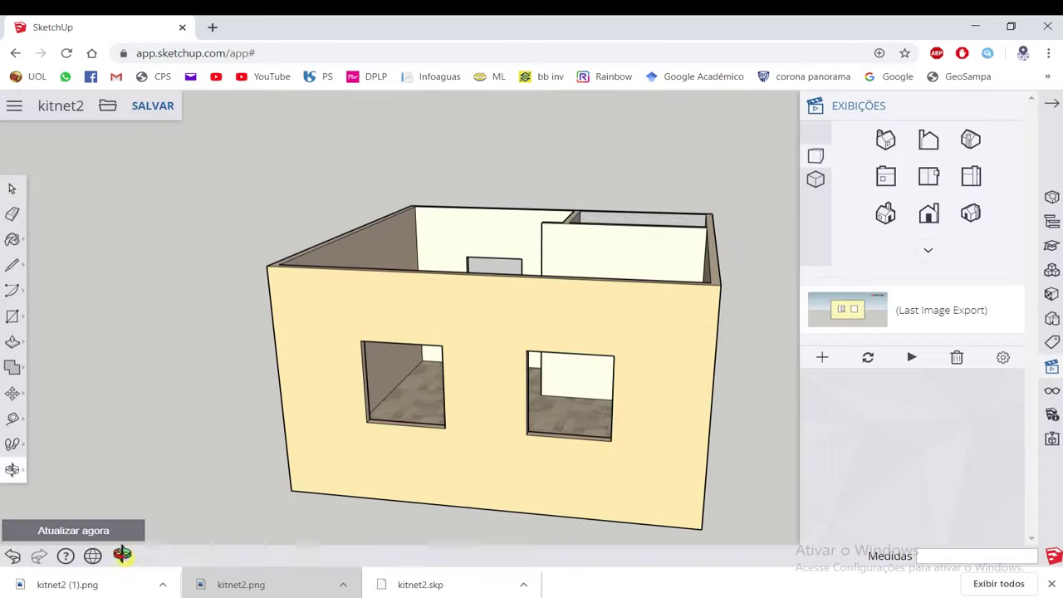
pyautogui.moveTo(382, 221); pyautogui.dragTo(428, 326, button='middle')
pyautogui.moveTo(558, 319)
pyautogui.mouseDown(button='middle')
pyautogui.moveTo(526, 292)
pyautogui.moveTo(524, 332)
pyautogui.moveTo(506, 248)
pyautogui.moveTo(487, 361)
pyautogui.mouseUp(button='middle')
pyautogui.scroll(-2, 508, 241)
pyautogui.scroll(2, 494, 375)
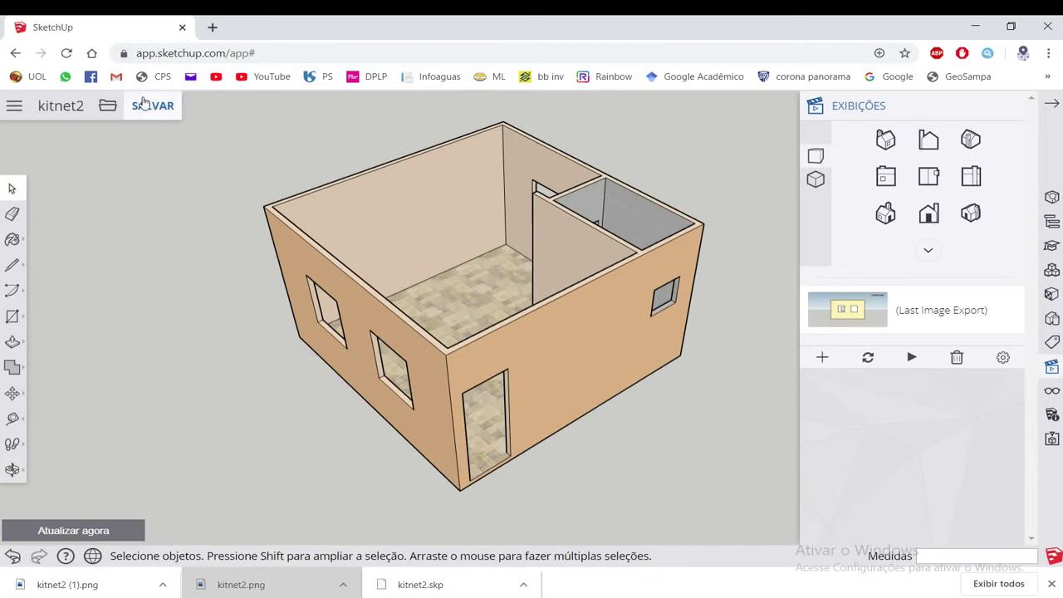
# Set the print page to A4 portrait and choose Print To Scale as the print mode.
pyautogui.click(107, 106)
pyautogui.click(138, 285)
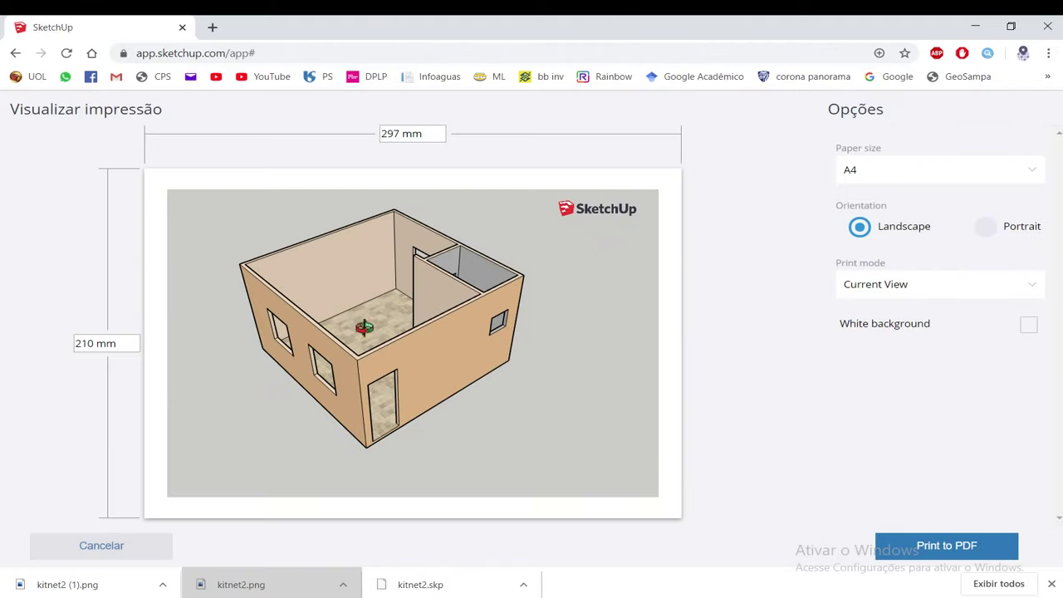
pyautogui.click(881, 168)
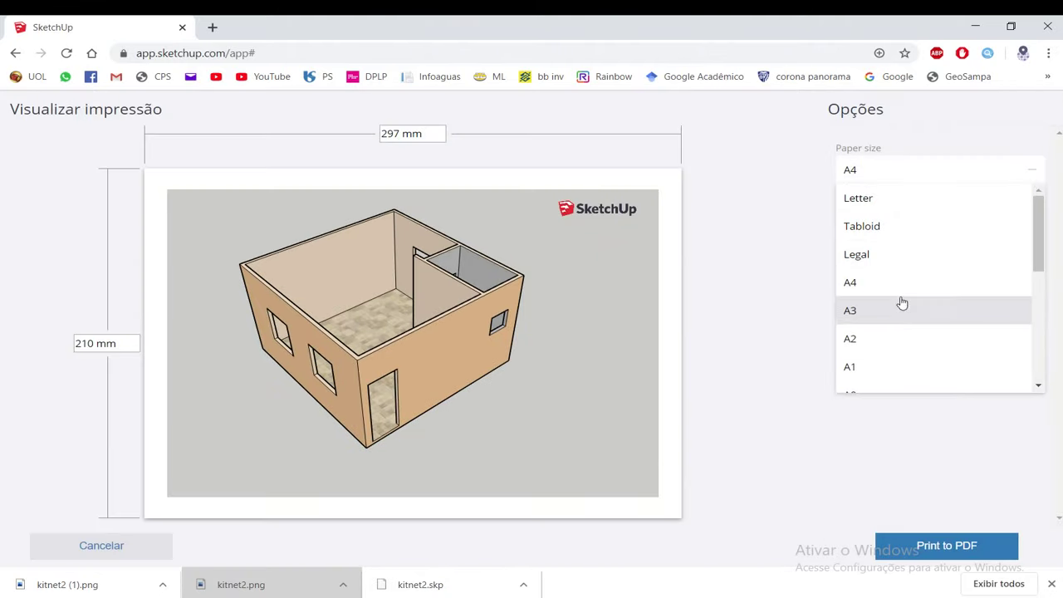
pyautogui.scroll(-3, 899, 303)
pyautogui.scroll(1, 900, 304)
pyautogui.scroll(2, 899, 304)
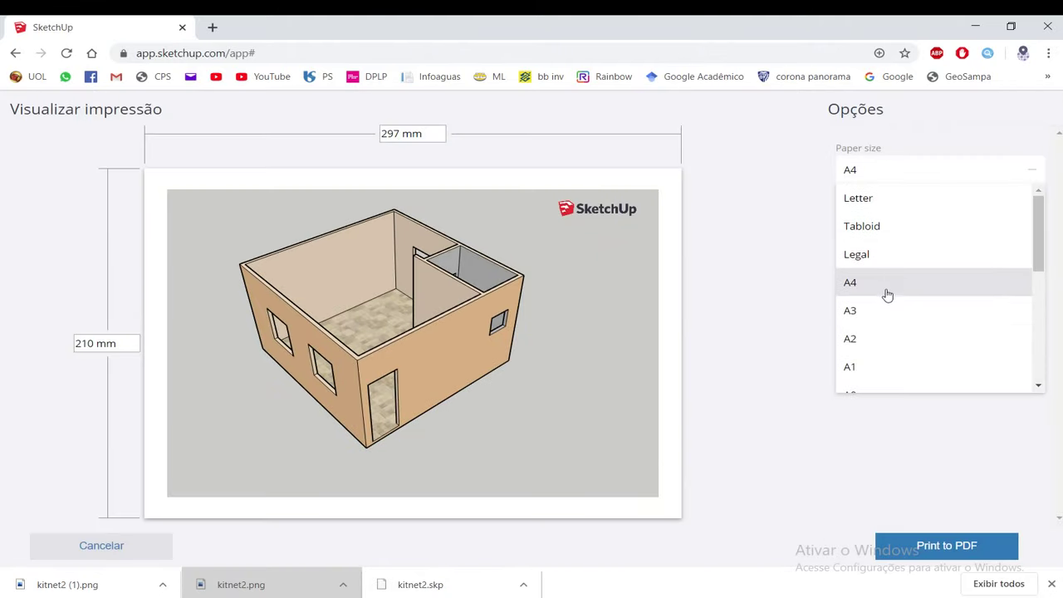
pyautogui.click(887, 292)
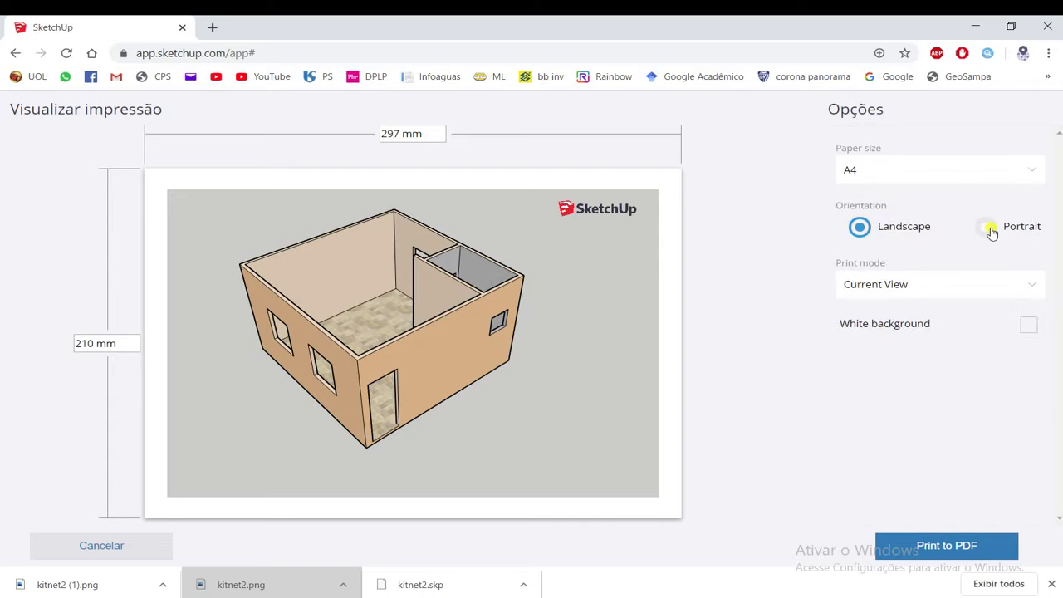
pyautogui.click(989, 228)
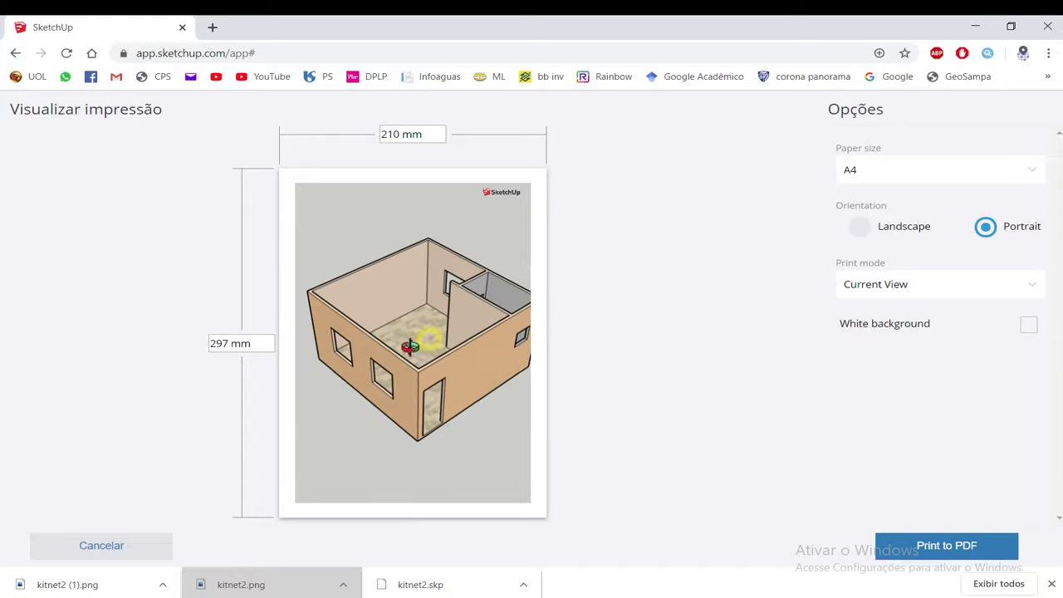
pyautogui.click(884, 292)
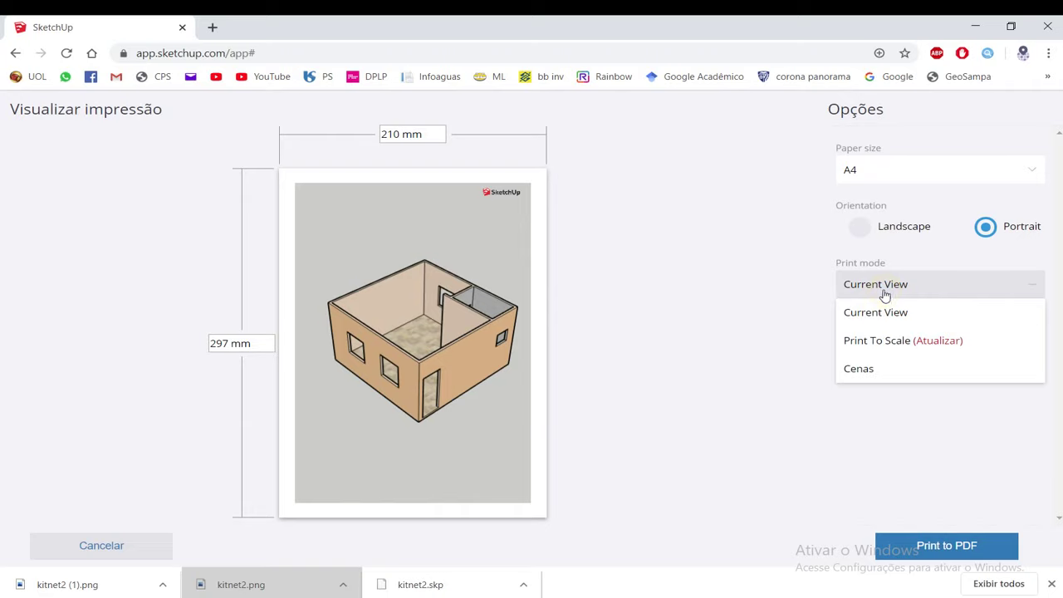
pyautogui.click(871, 342)
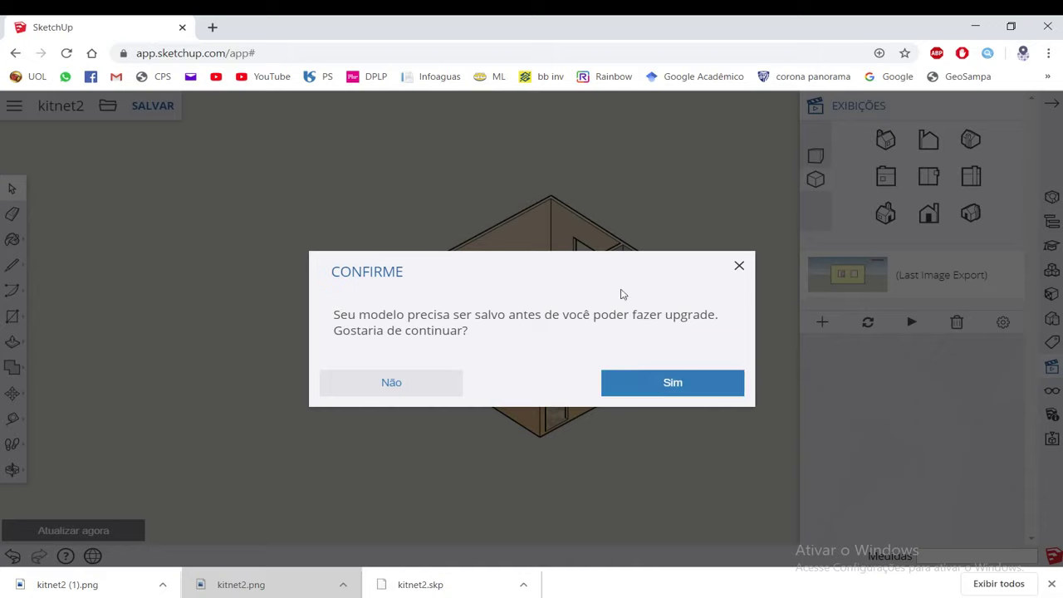
# Dismiss the save-before-upgrade prompt and save the kitnet2 model.
pyautogui.click(739, 266)
pyautogui.doubleClick(667, 326)
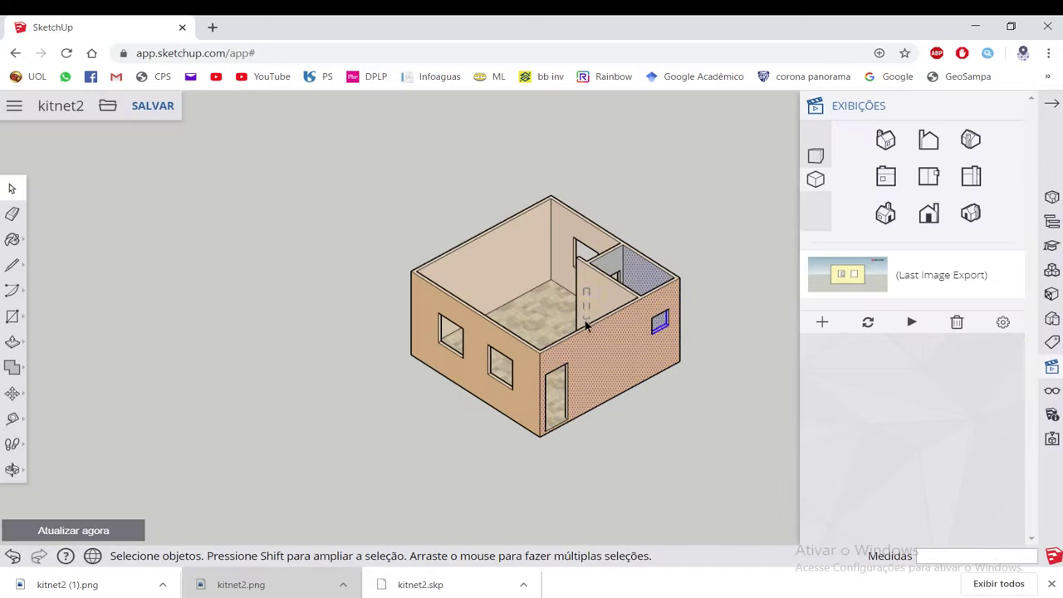
pyautogui.click(586, 325)
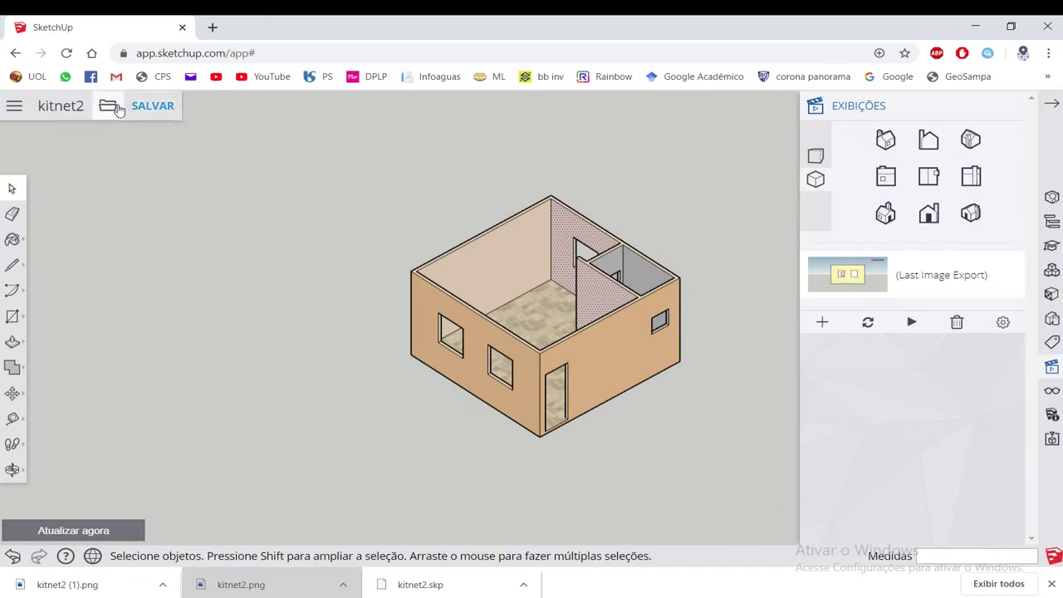
pyautogui.click(116, 108)
pyautogui.click(146, 108)
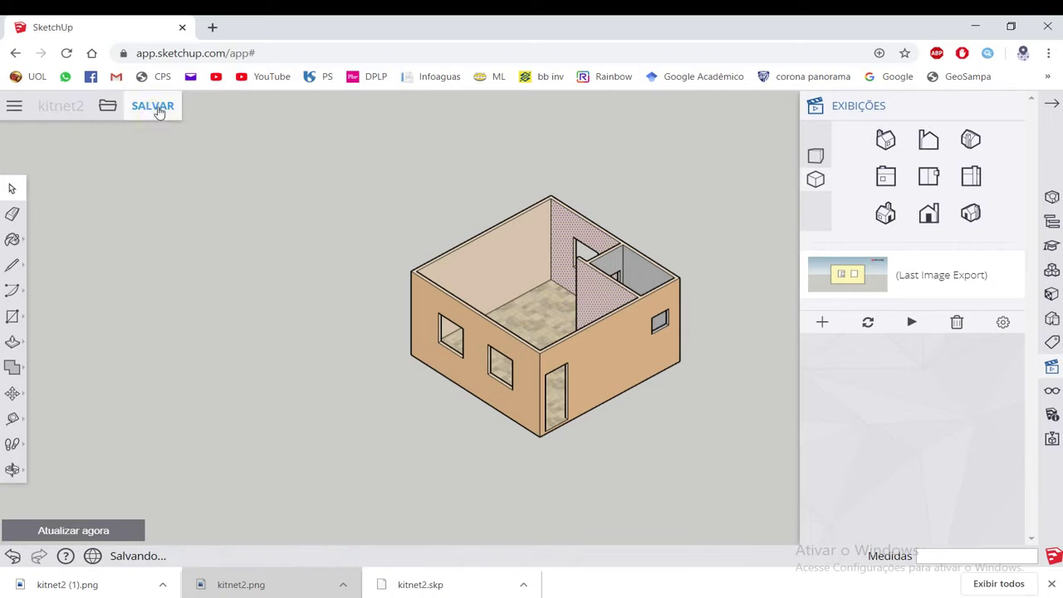
pyautogui.click(108, 105)
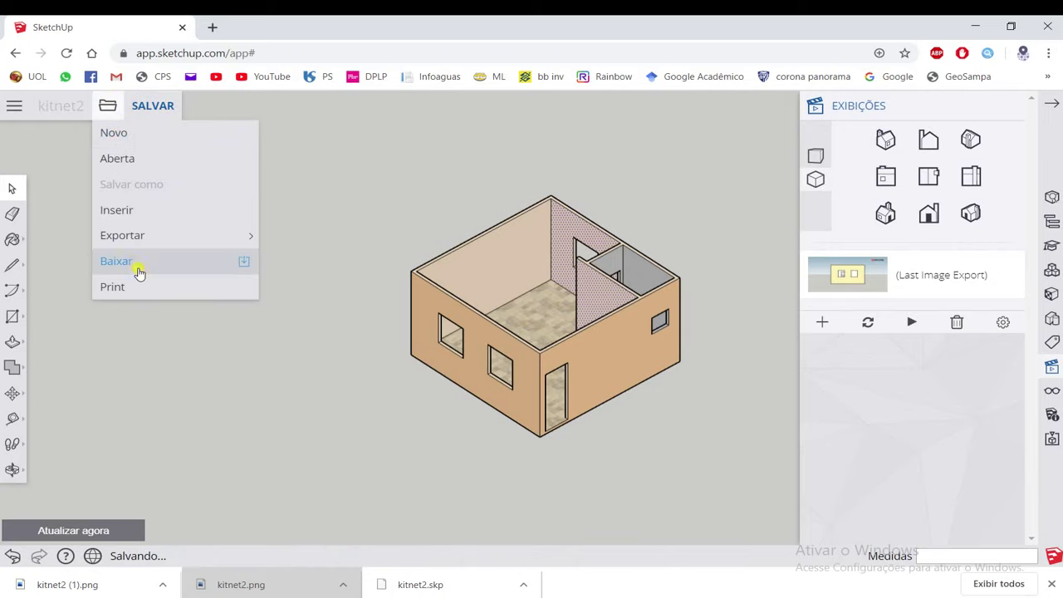
pyautogui.click(138, 274)
pyautogui.click(133, 286)
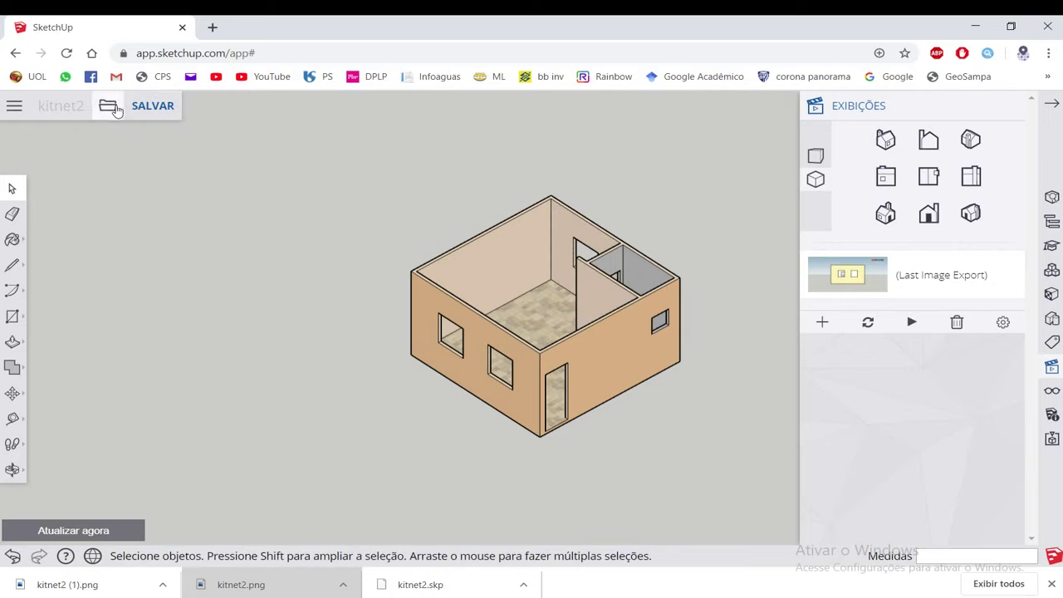
# Open the print preview of the current view with a white background enabled.
pyautogui.click(107, 105)
pyautogui.click(158, 285)
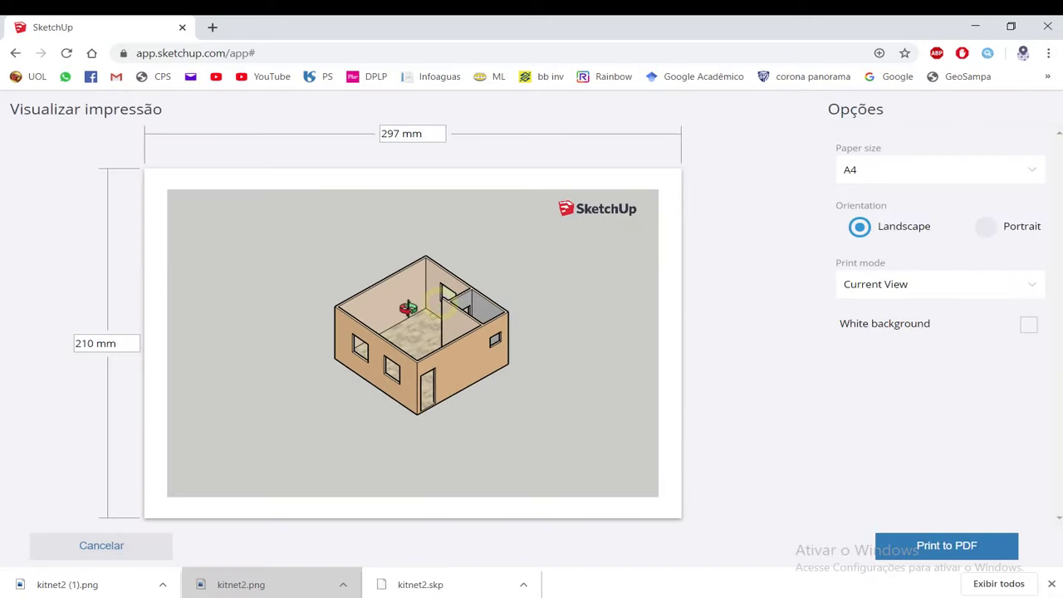
pyautogui.moveTo(428, 311); pyautogui.dragTo(455, 334)
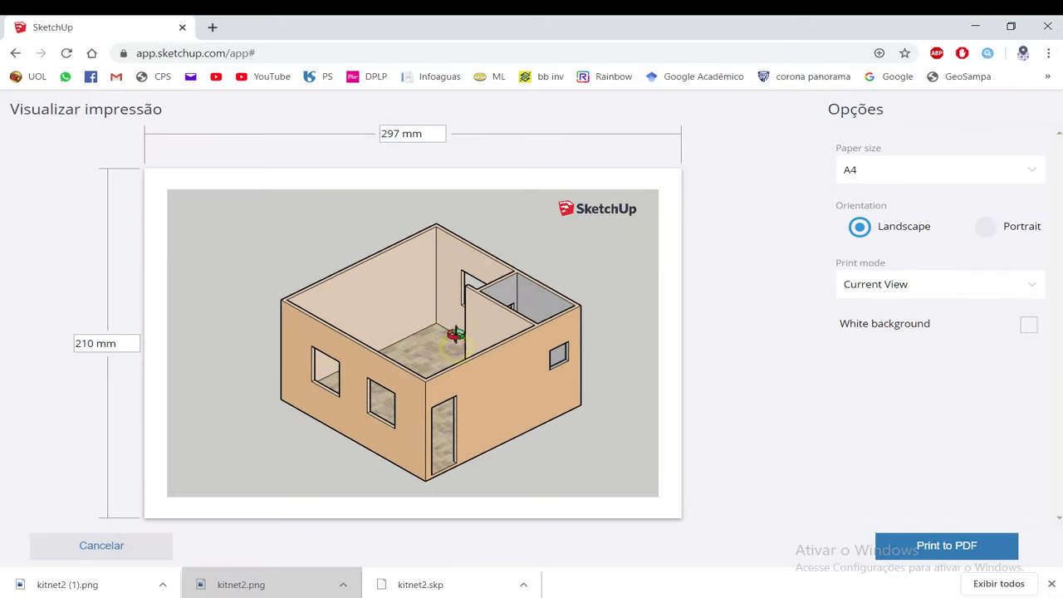
pyautogui.click(1027, 328)
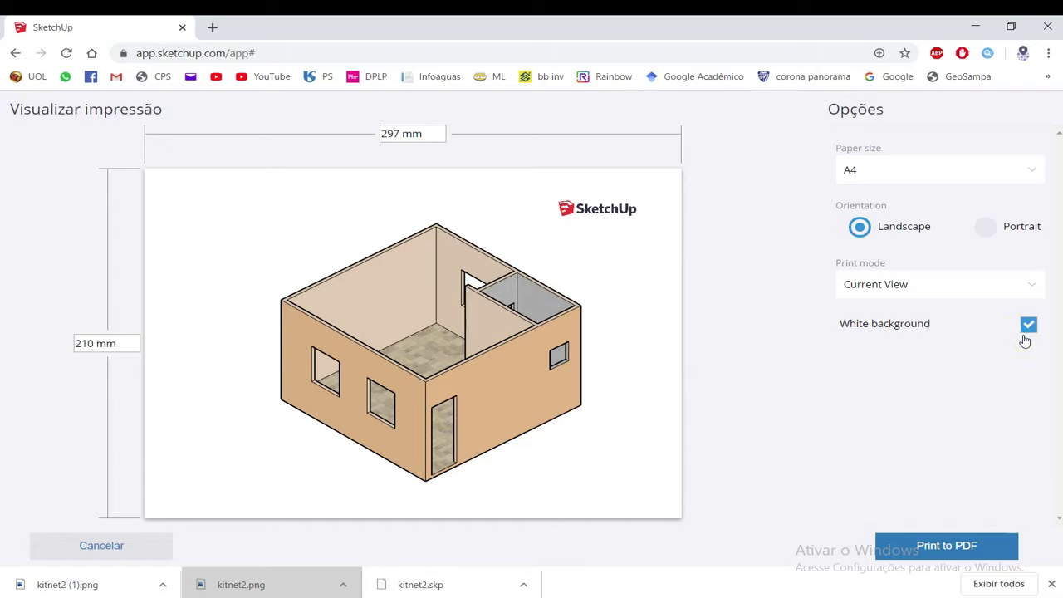
pyautogui.click(1028, 332)
pyautogui.click(1032, 329)
# Print the A4 view to a PDF file and confirm the export.
pyautogui.click(1051, 584)
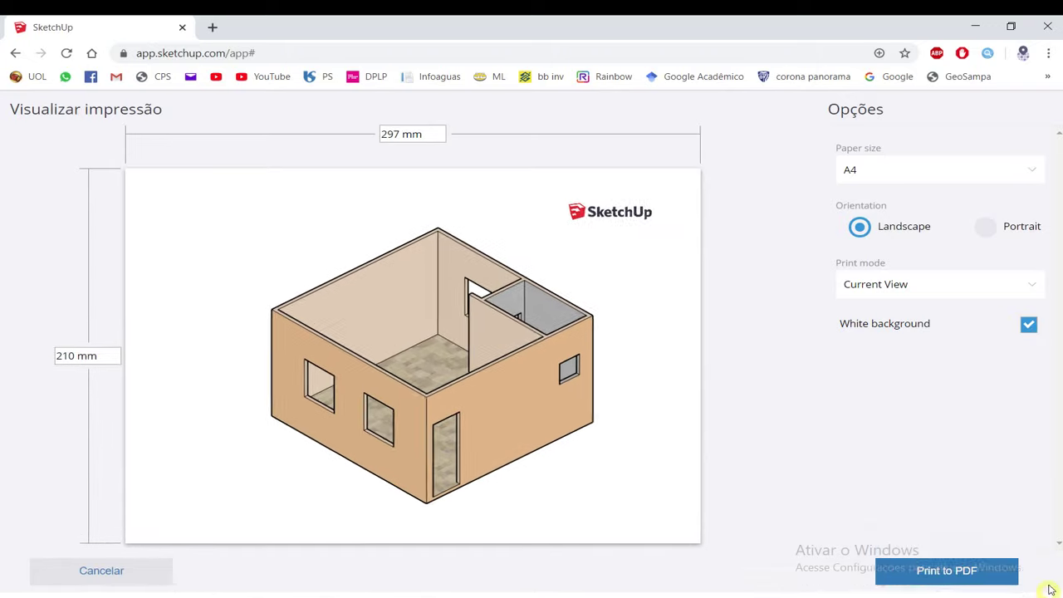
pyautogui.moveTo(547, 320); pyautogui.dragTo(532, 315)
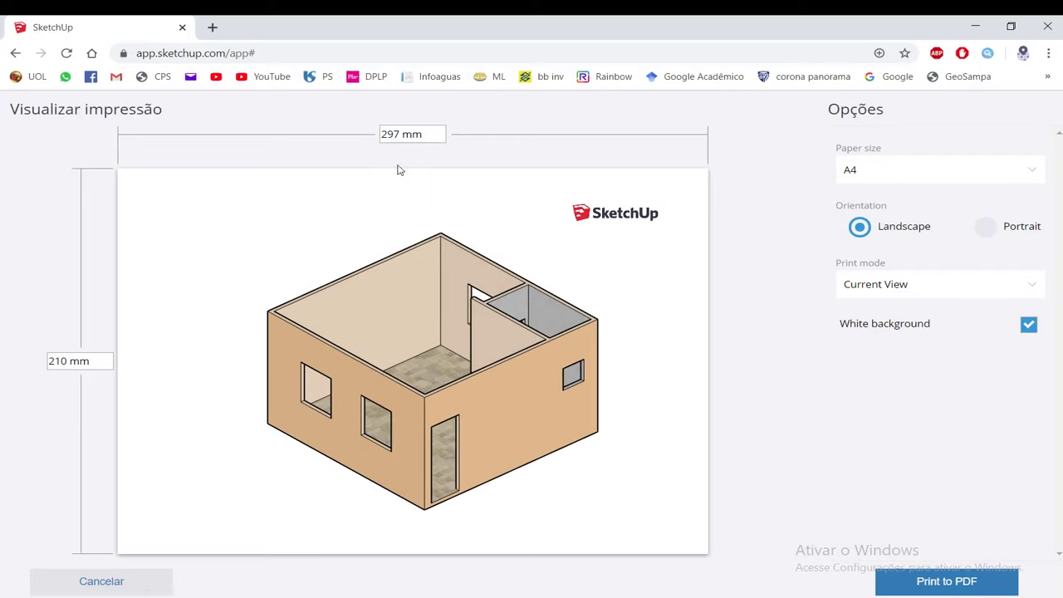
pyautogui.click(402, 133)
pyautogui.click(947, 581)
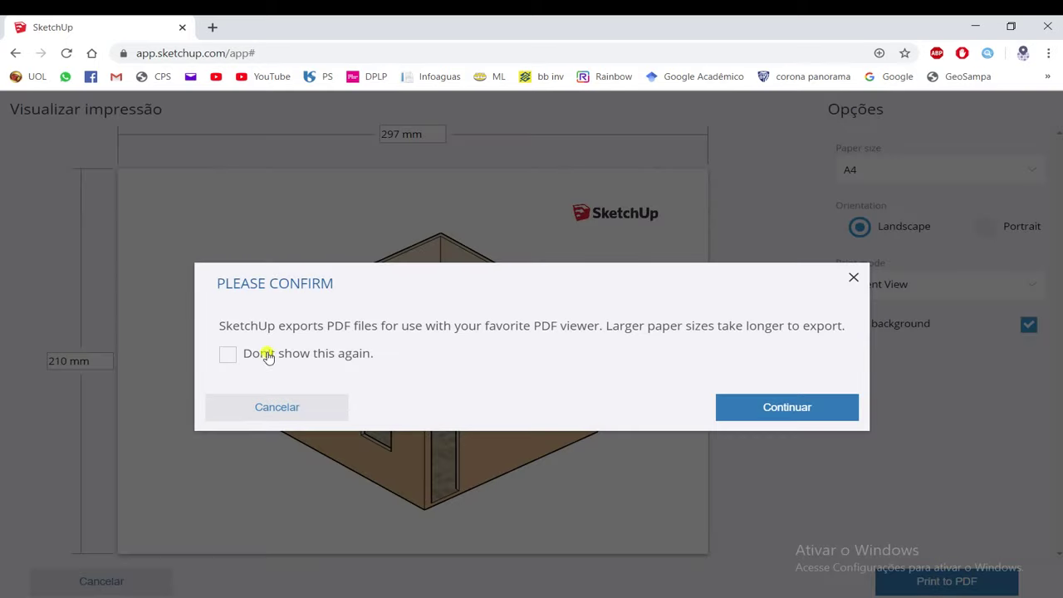
pyautogui.click(723, 408)
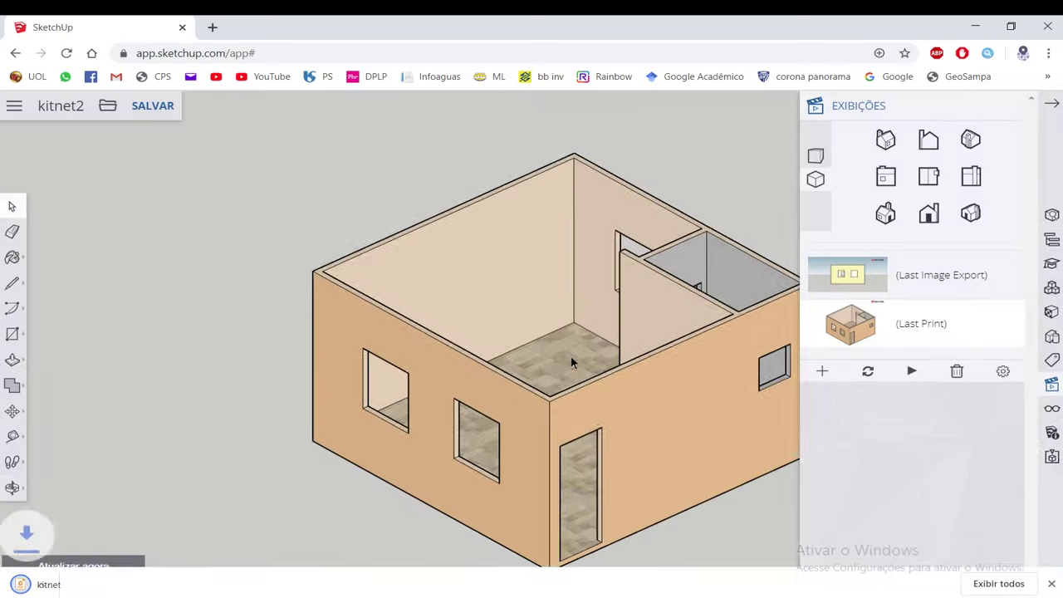
# Open kitnet2.pdf, scroll through the one-page house print, then close it.
pyautogui.click(83, 584)
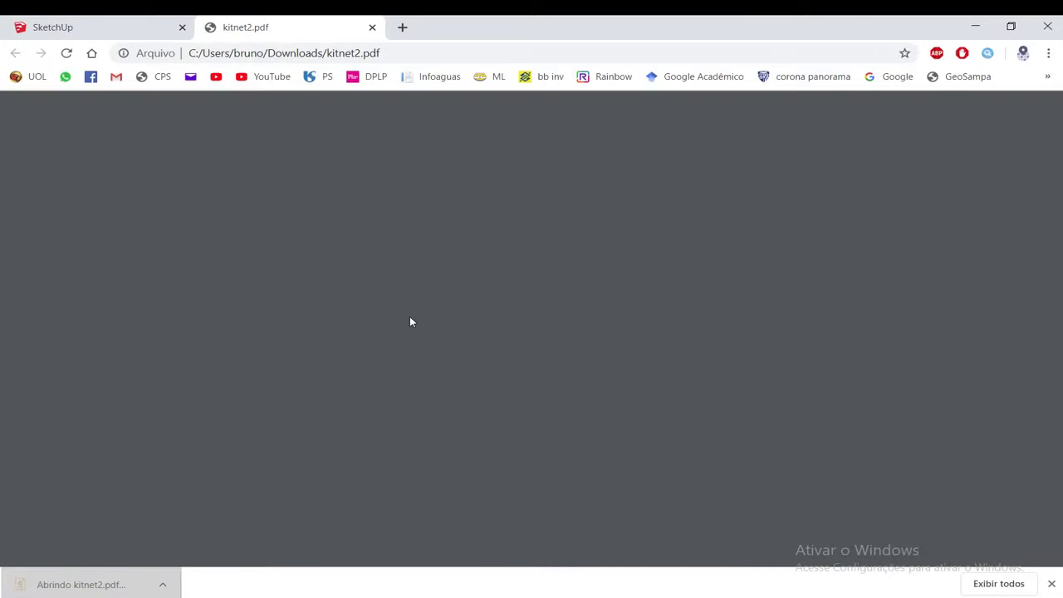
pyautogui.press('Escape')
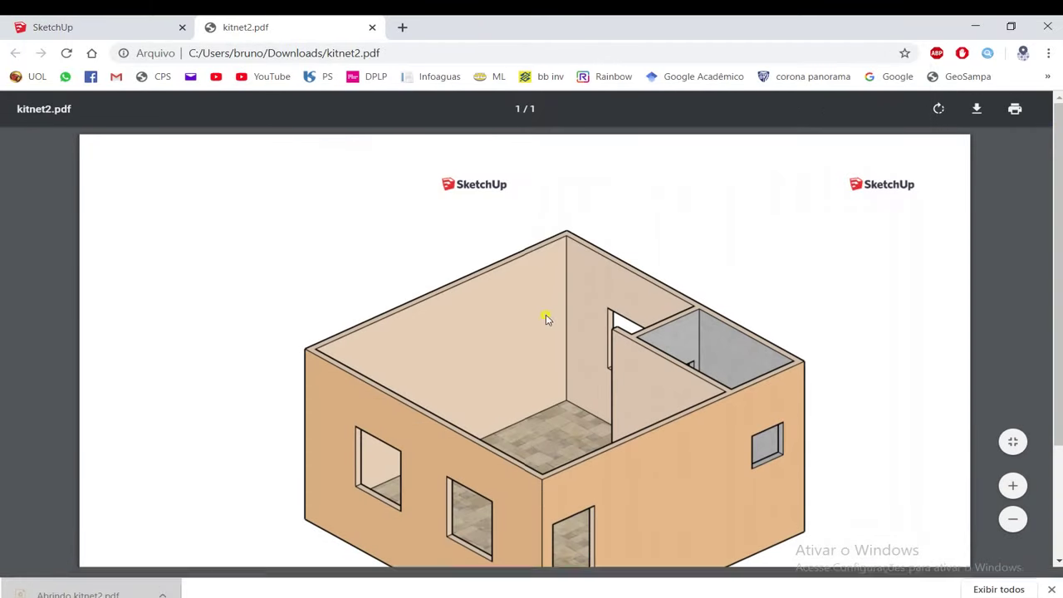
pyautogui.scroll(-1, 557, 256)
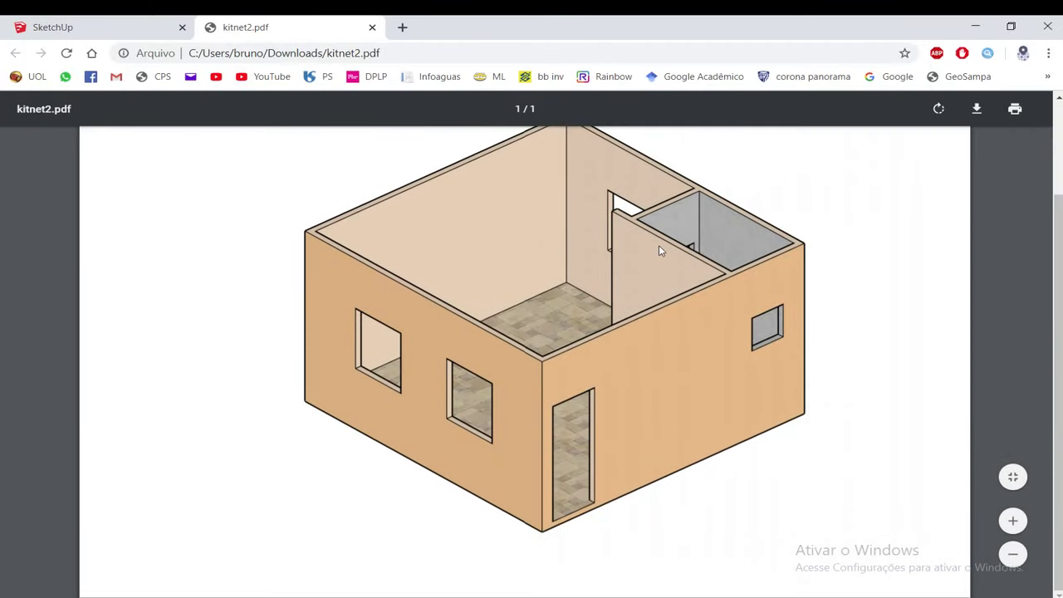
pyautogui.scroll(1, 659, 245)
pyautogui.scroll(1, 604, 274)
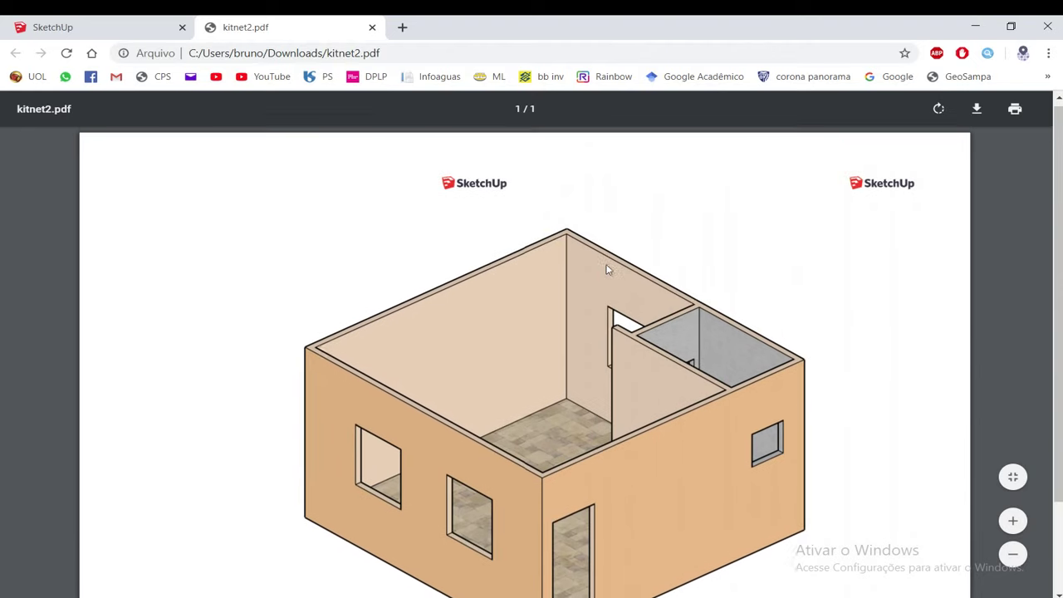
pyautogui.scroll(-2, 499, 215)
pyautogui.click(372, 27)
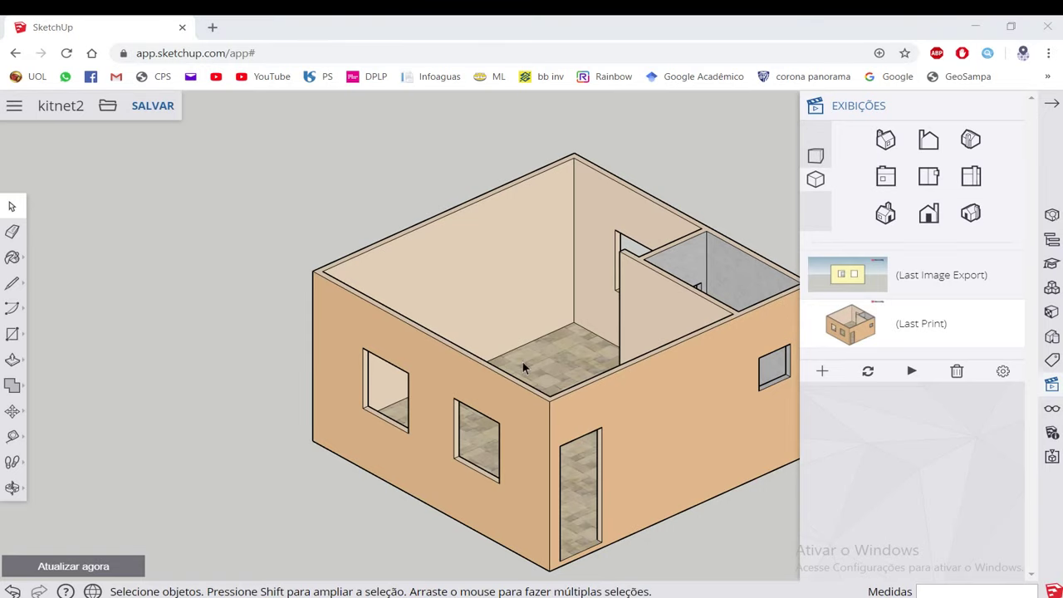
# Close the Exibições panel and orbit and zoom out to a top-down view of the house.
pyautogui.moveTo(620, 333)
pyautogui.mouseDown(button='middle')
pyautogui.moveTo(304, 325)
pyautogui.moveTo(617, 433)
pyautogui.moveTo(619, 422)
pyautogui.mouseUp(button='middle')
pyautogui.click(1056, 106)
pyautogui.moveTo(648, 249)
pyautogui.mouseDown(button='middle')
pyautogui.moveTo(332, 249)
pyautogui.moveTo(387, 304)
pyautogui.moveTo(357, 244)
pyautogui.moveTo(437, 321)
pyautogui.moveTo(617, 357)
pyautogui.moveTo(550, 392)
pyautogui.moveTo(633, 391)
pyautogui.mouseUp(button='middle')
pyautogui.scroll(-2, 468, 308)
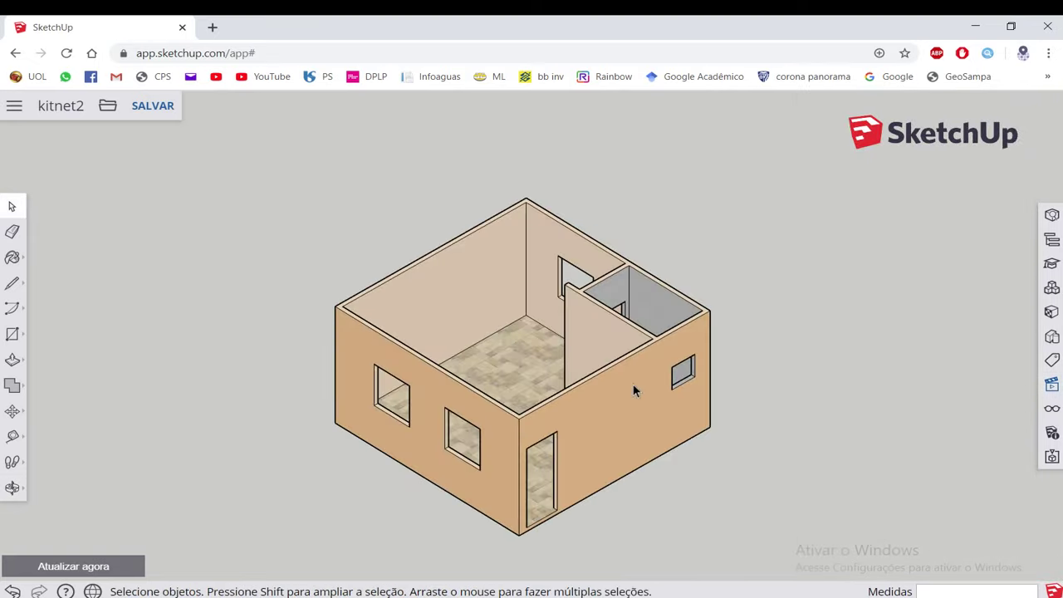